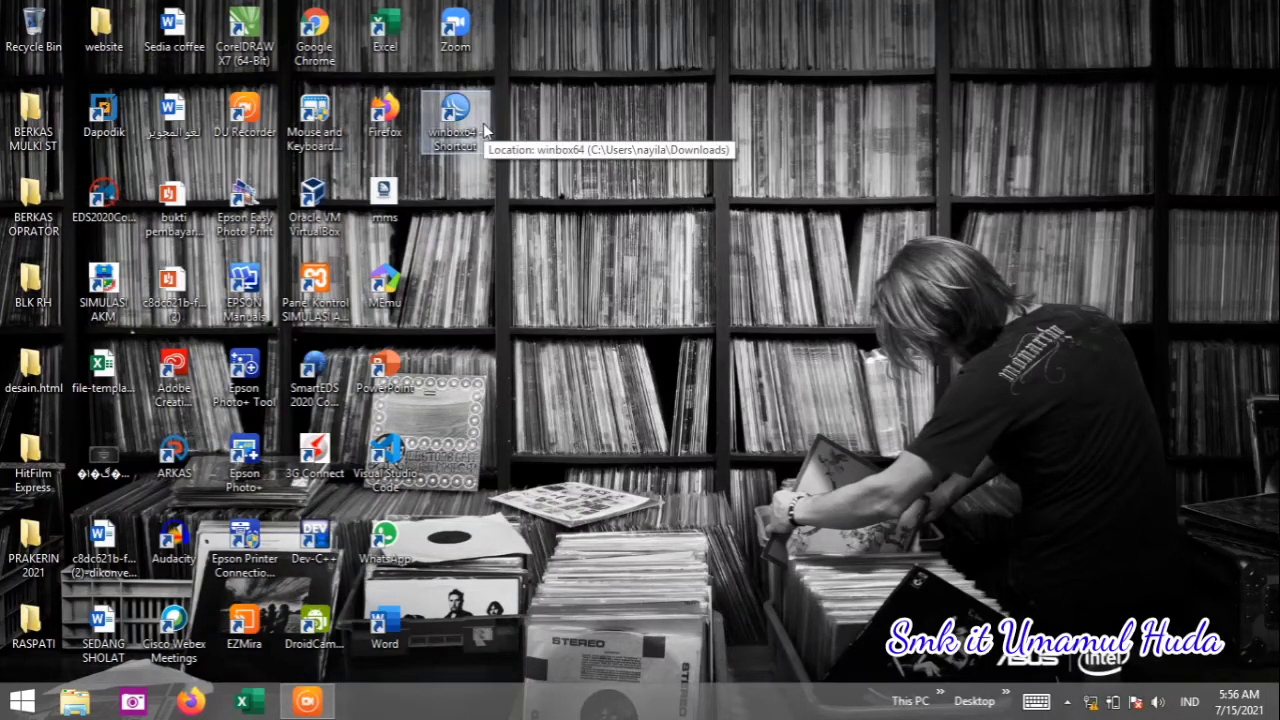
Start WinBox from the winbox64 desktop shortcut to list the RB941-2nD router at 192.168.100.1.
drag(484, 128, 569, 246)
click(525, 212)
click(569, 246)
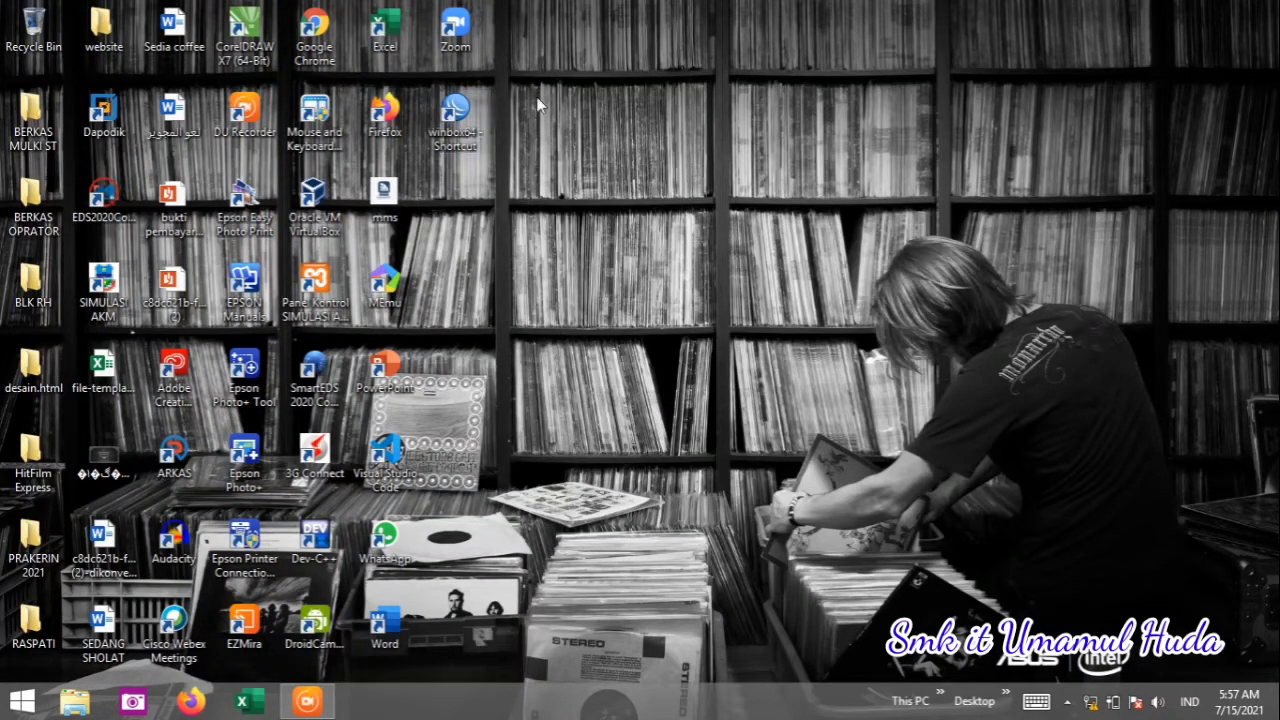
click(476, 122)
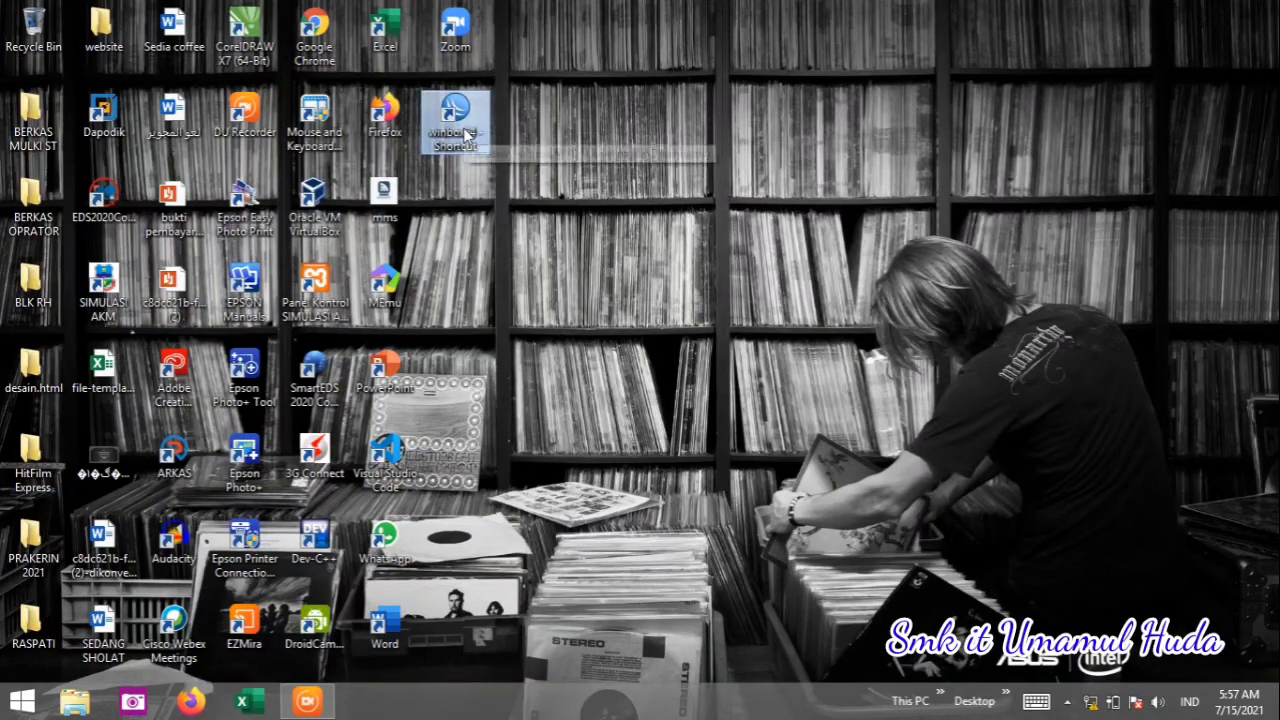
mouse_move(465, 133)
mouse_down()
mouse_move(487, 152)
mouse_move(477, 142)
mouse_up()
click(590, 181)
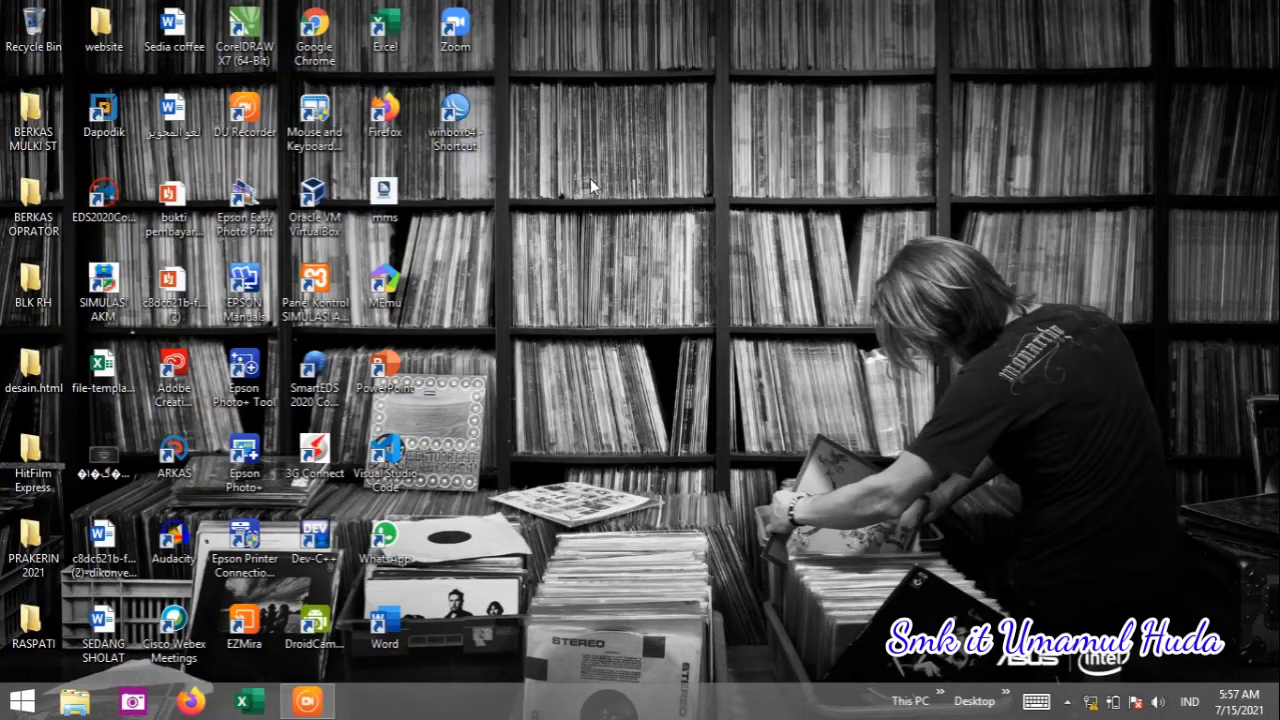
double_click(461, 136)
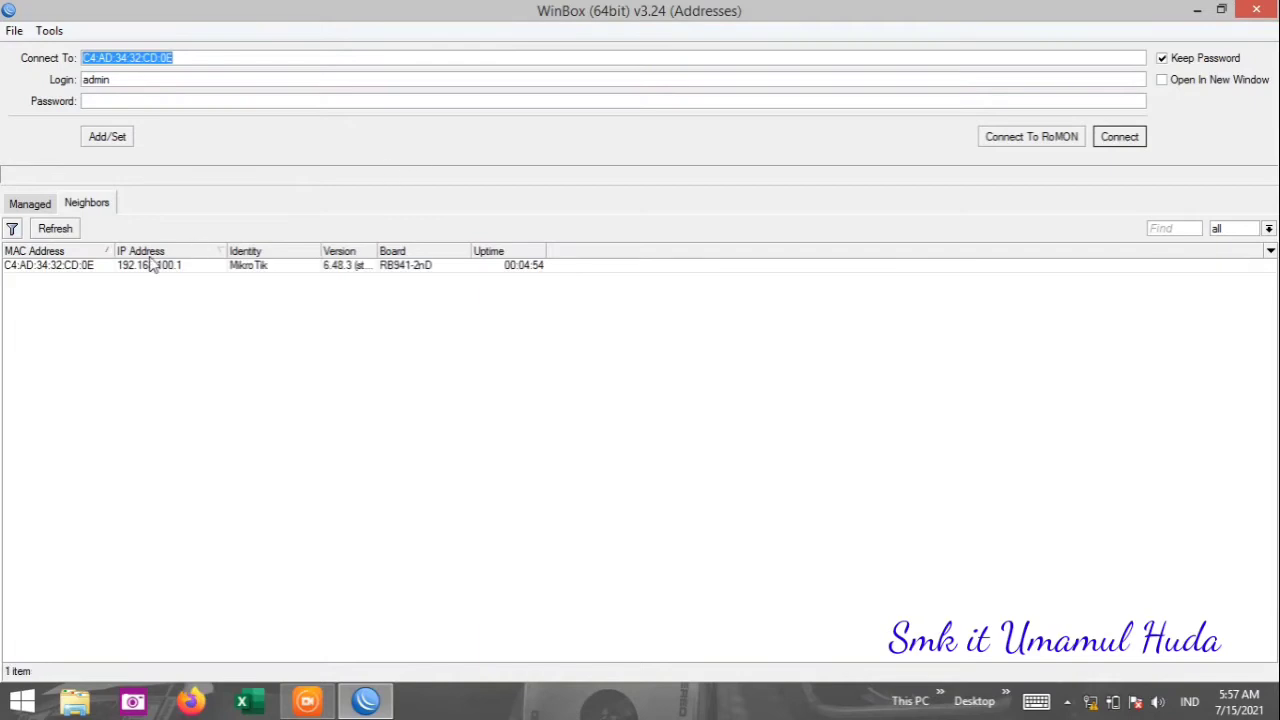
Refresh the Neighbors list, select the MikroTik router and connect with login admin.
click(67, 269)
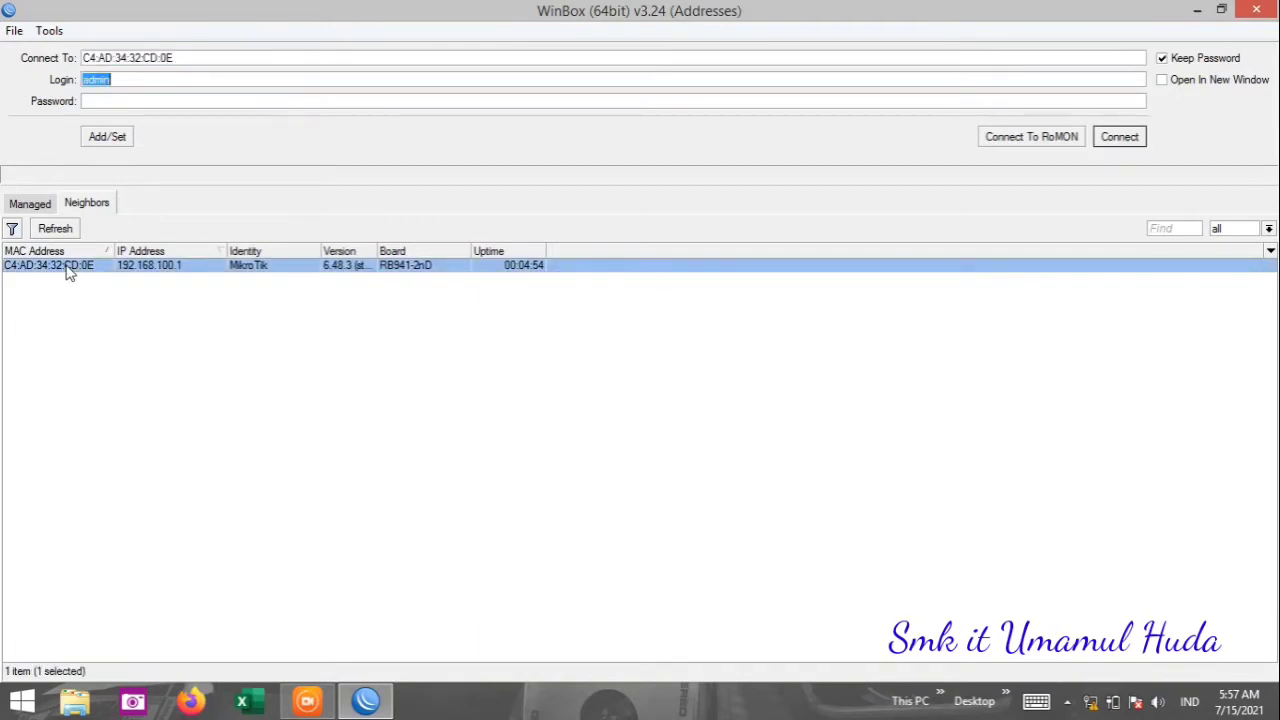
click(141, 323)
click(73, 234)
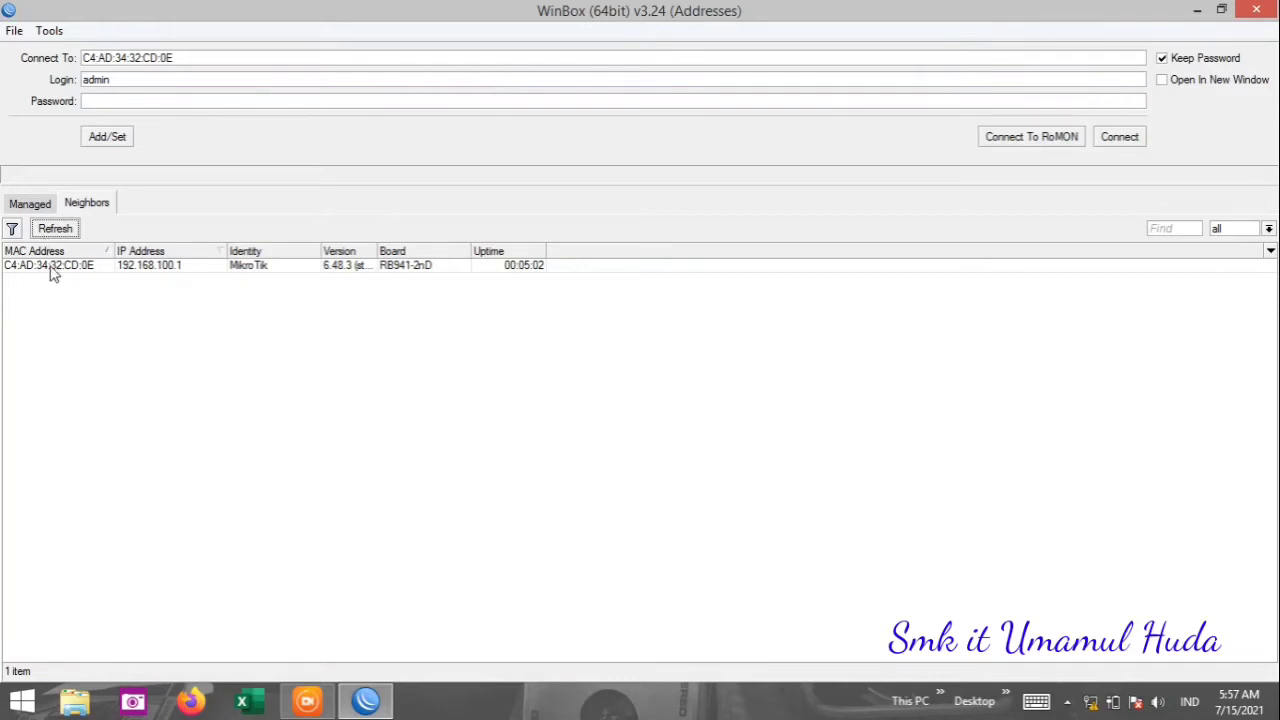
click(58, 304)
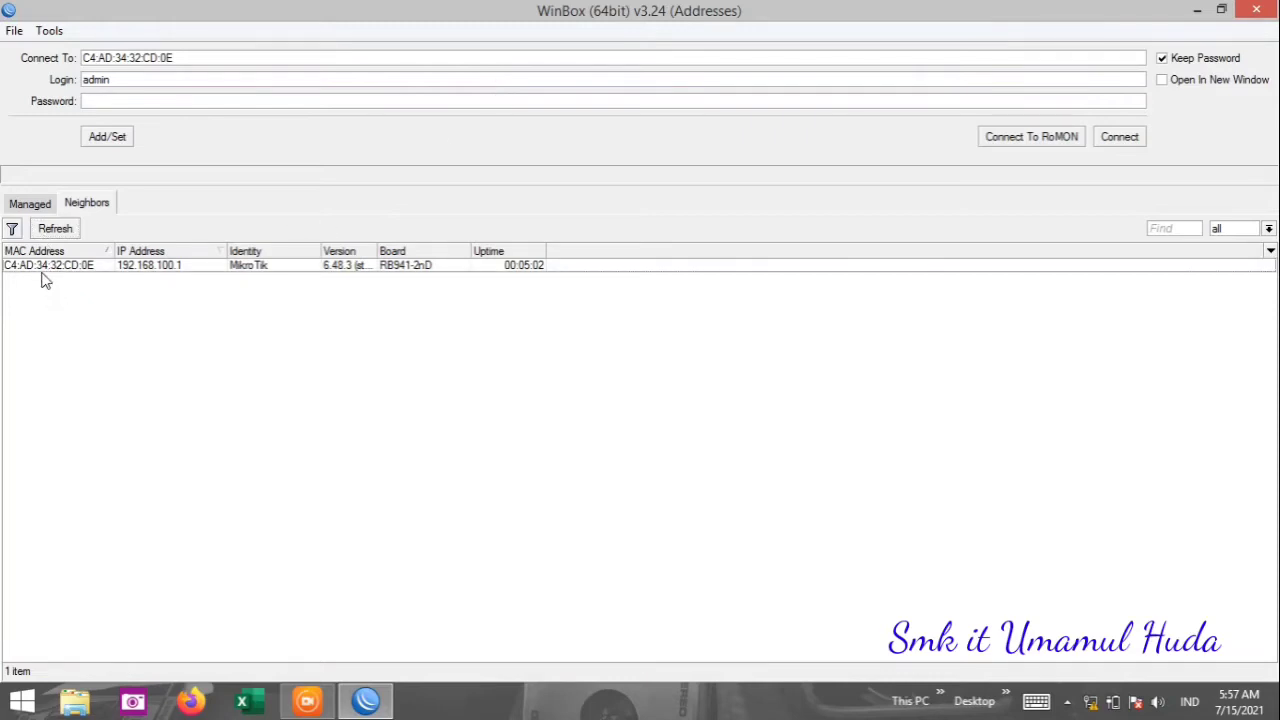
click(43, 275)
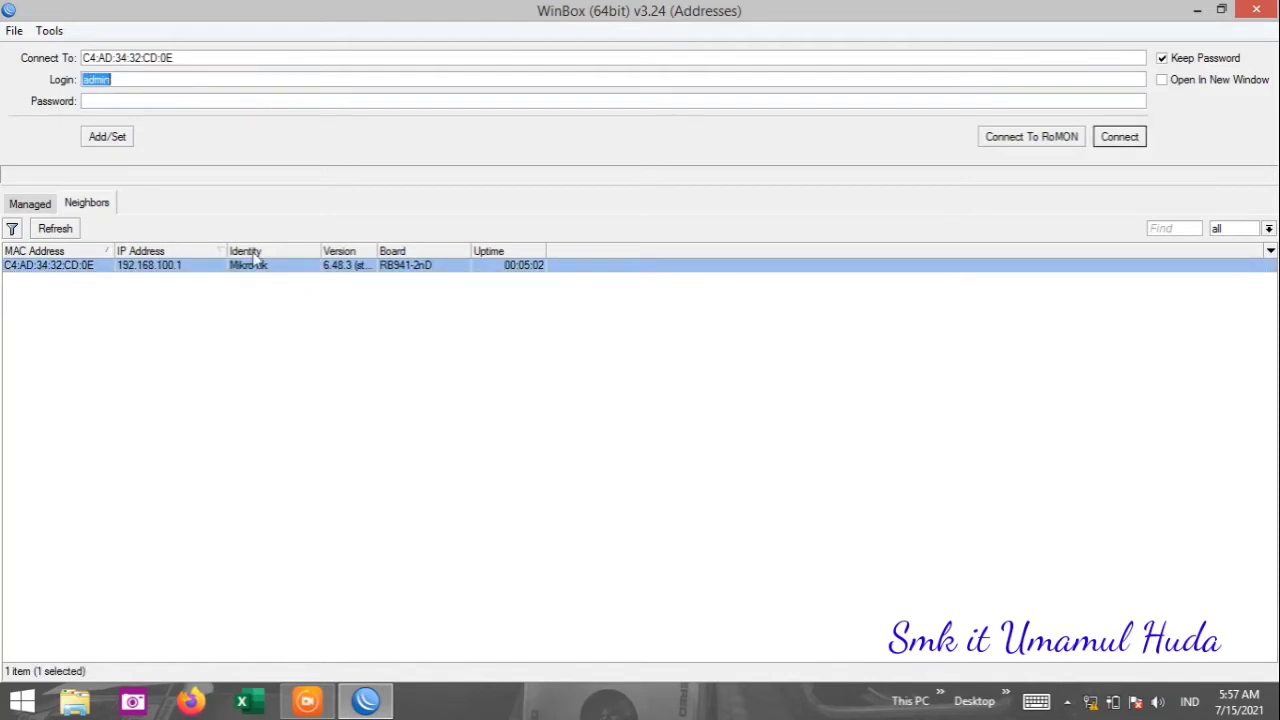
click(1119, 137)
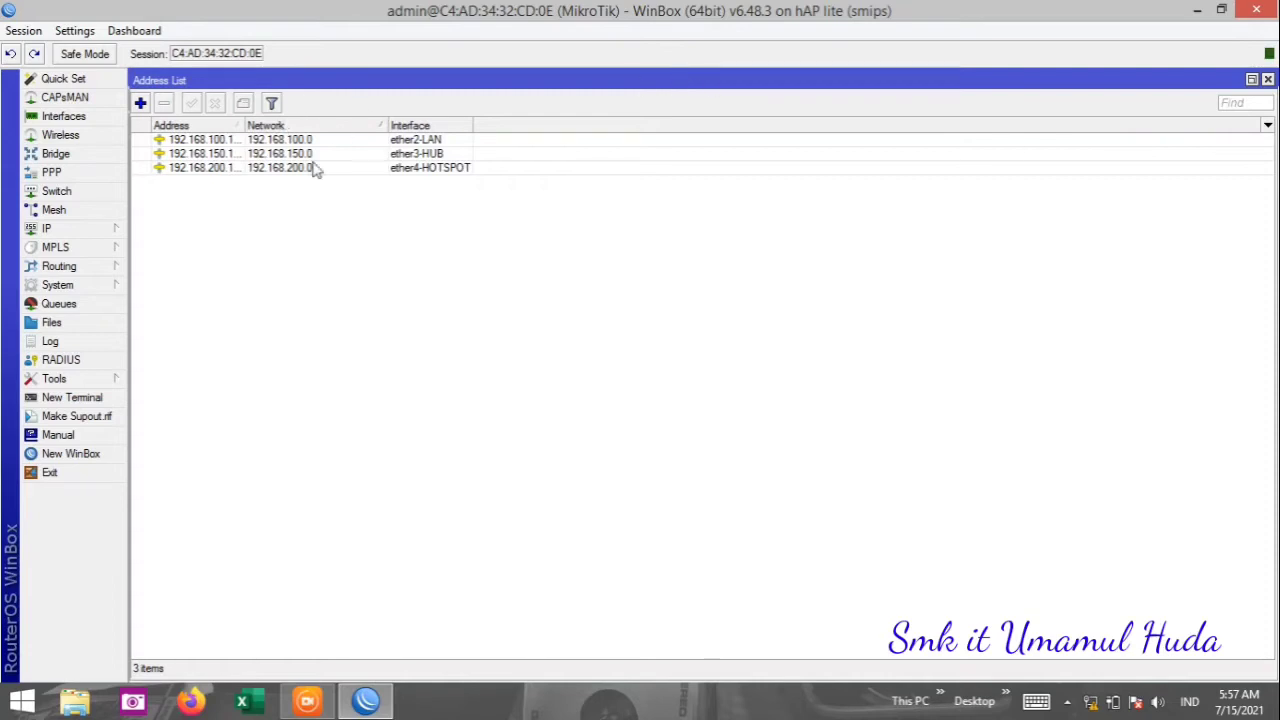
Close the Address List and run System > Reset Configuration, confirming with Yes.
click(1267, 80)
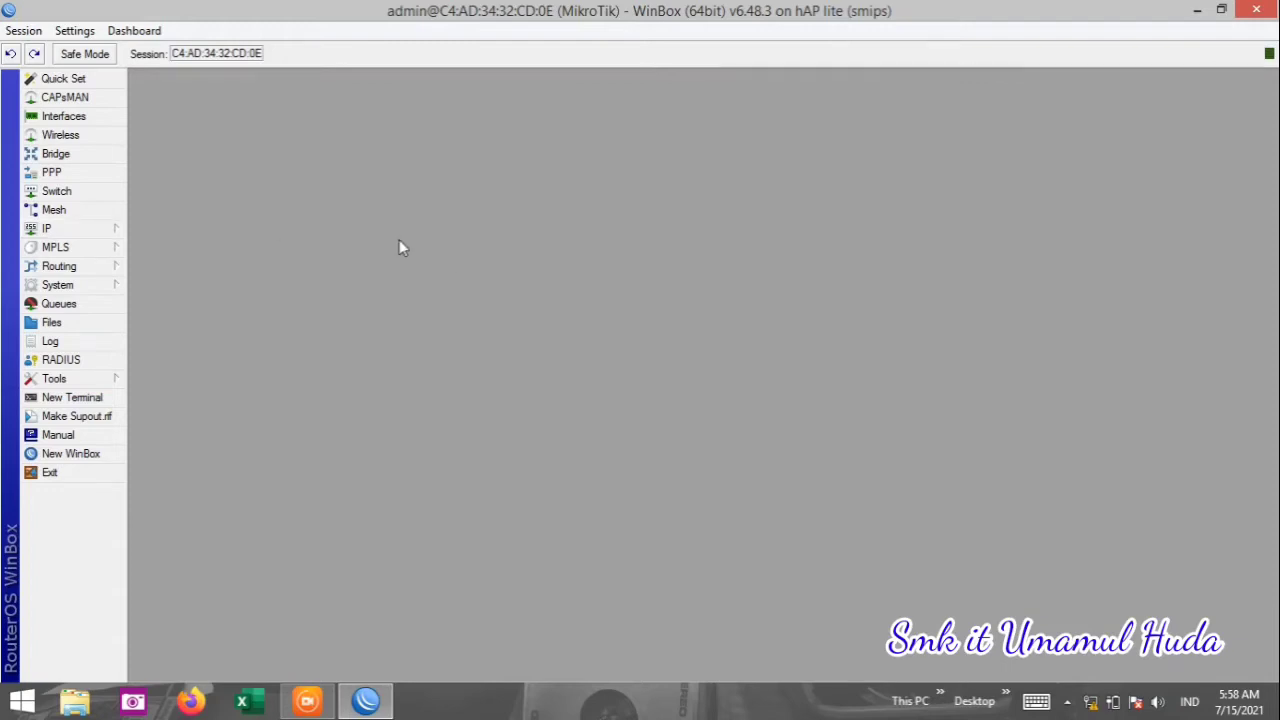
click(92, 286)
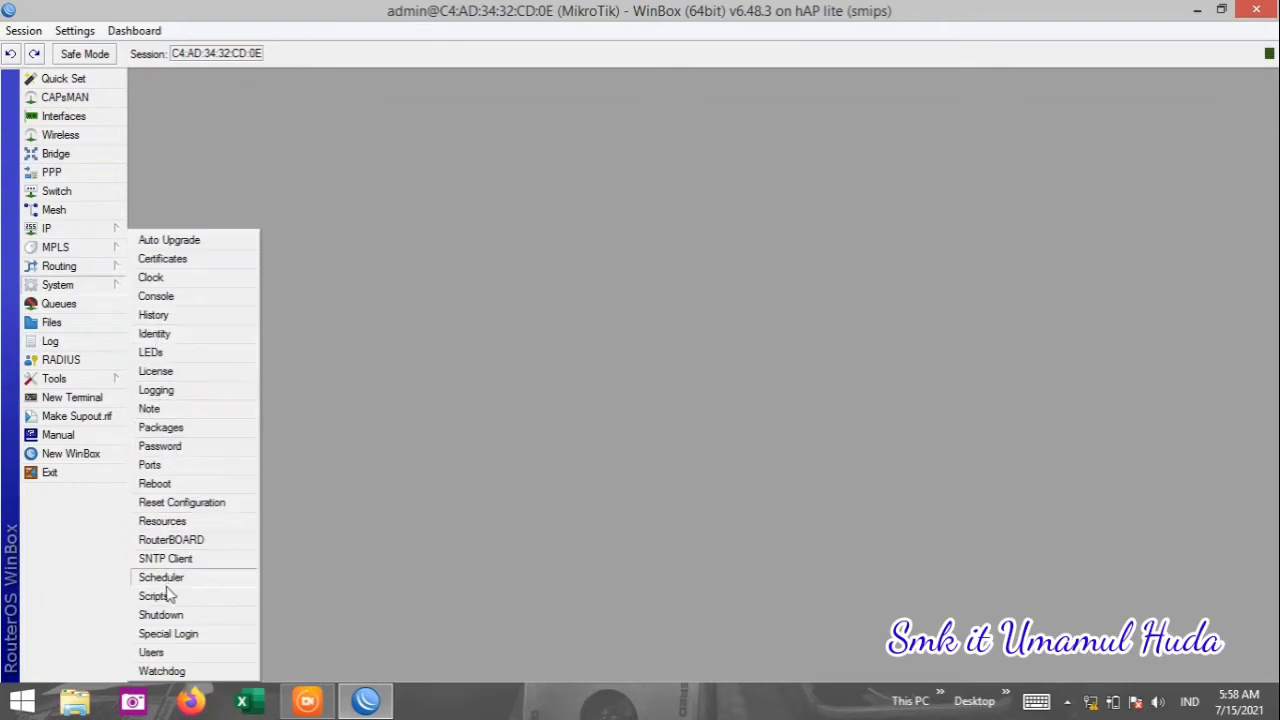
click(190, 503)
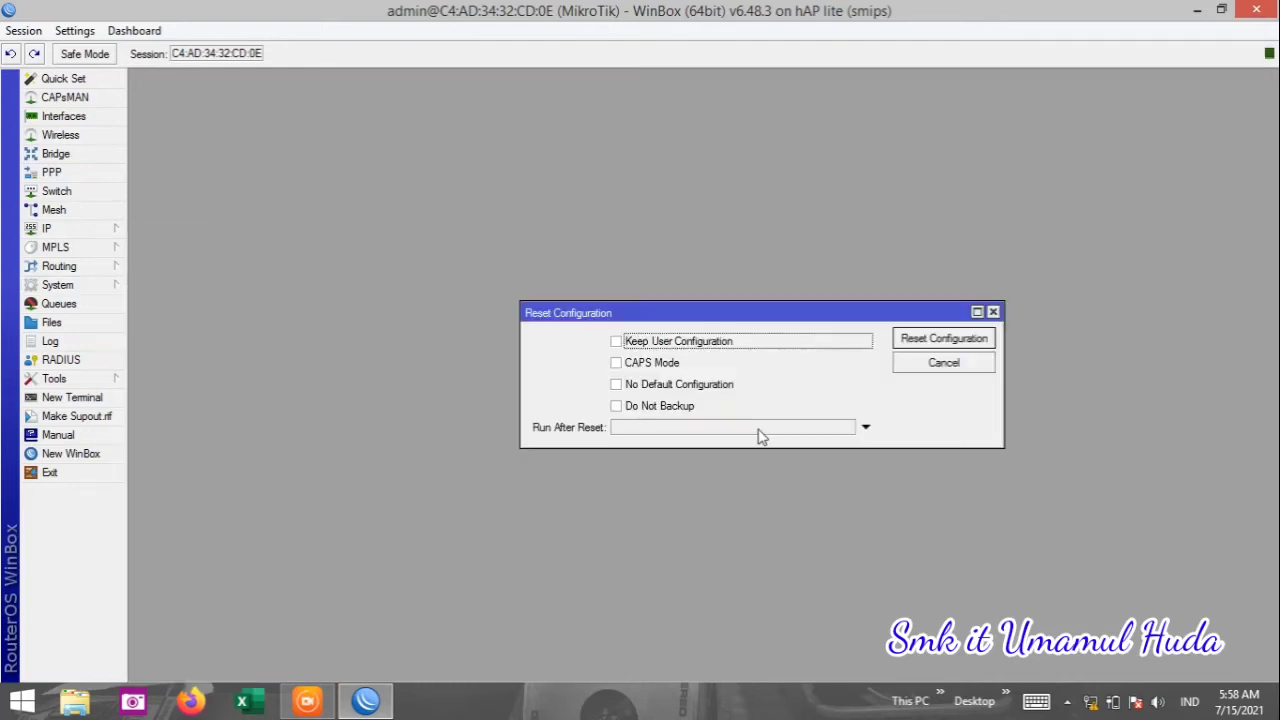
click(945, 340)
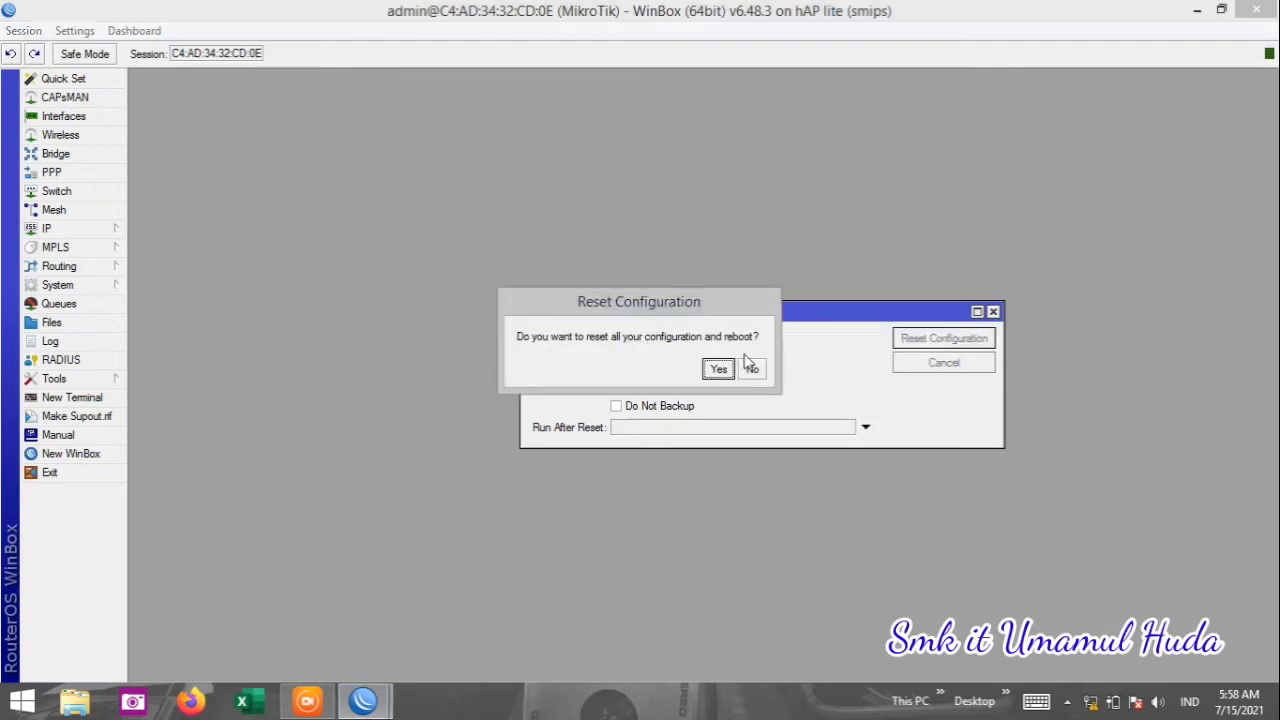
click(719, 370)
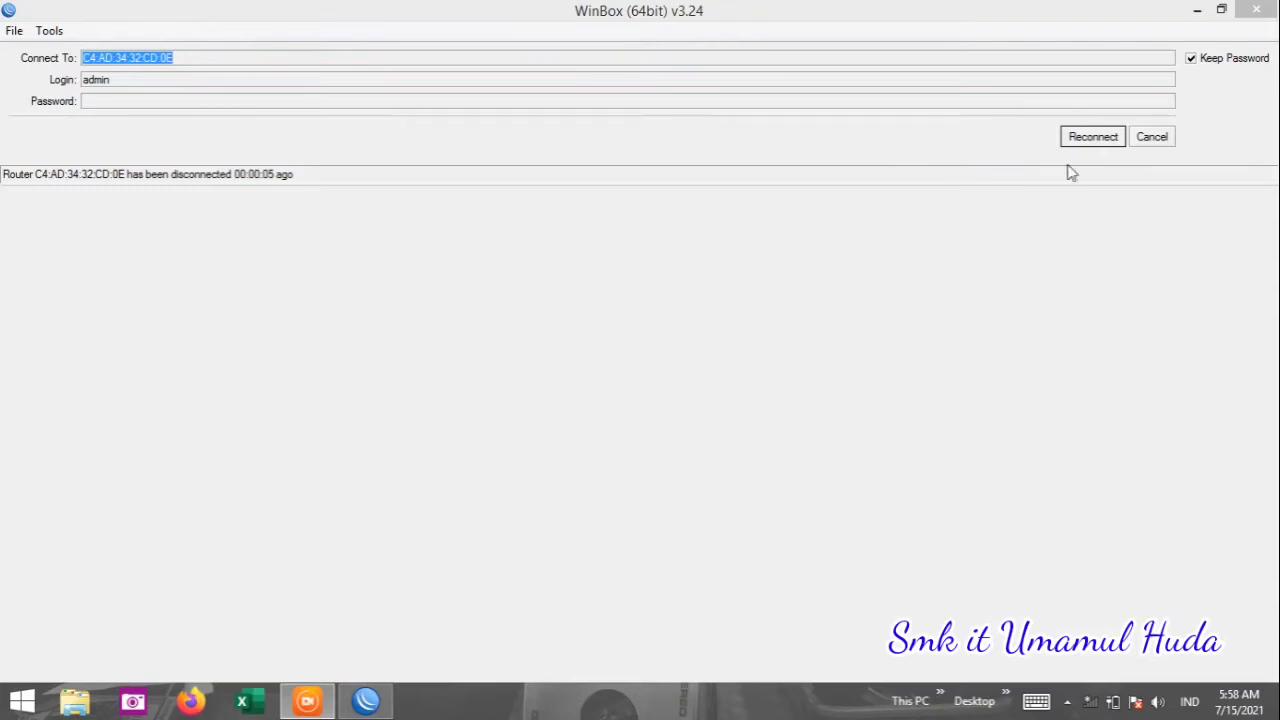
Dismiss the reconnect prompt, rescan Neighbors and connect to the rebooted router.
click(1152, 139)
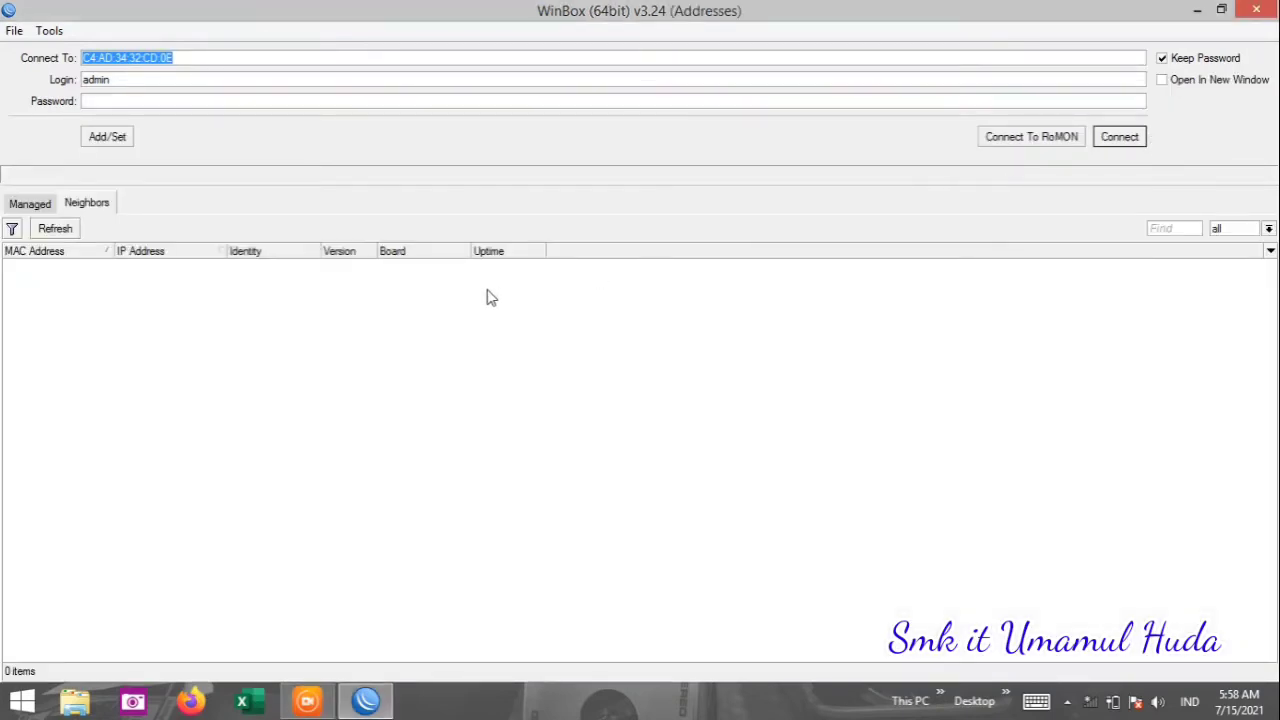
click(56, 230)
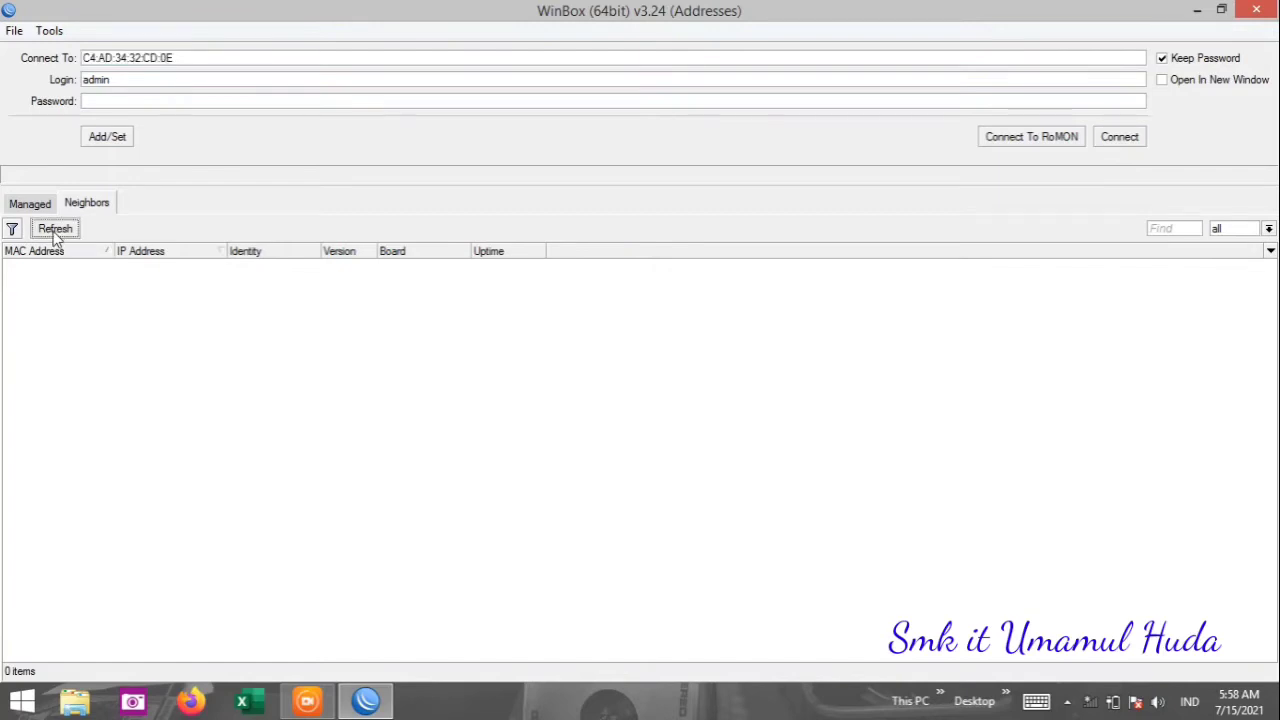
click(55, 232)
click(30, 205)
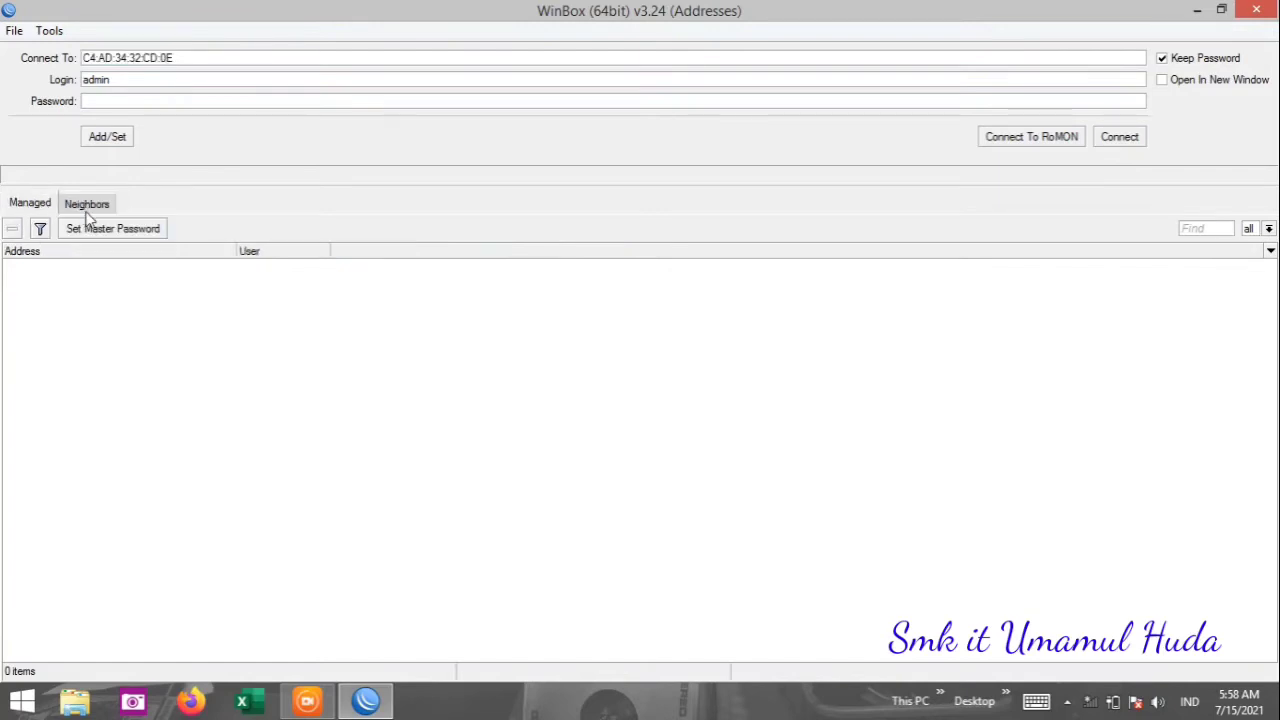
click(86, 204)
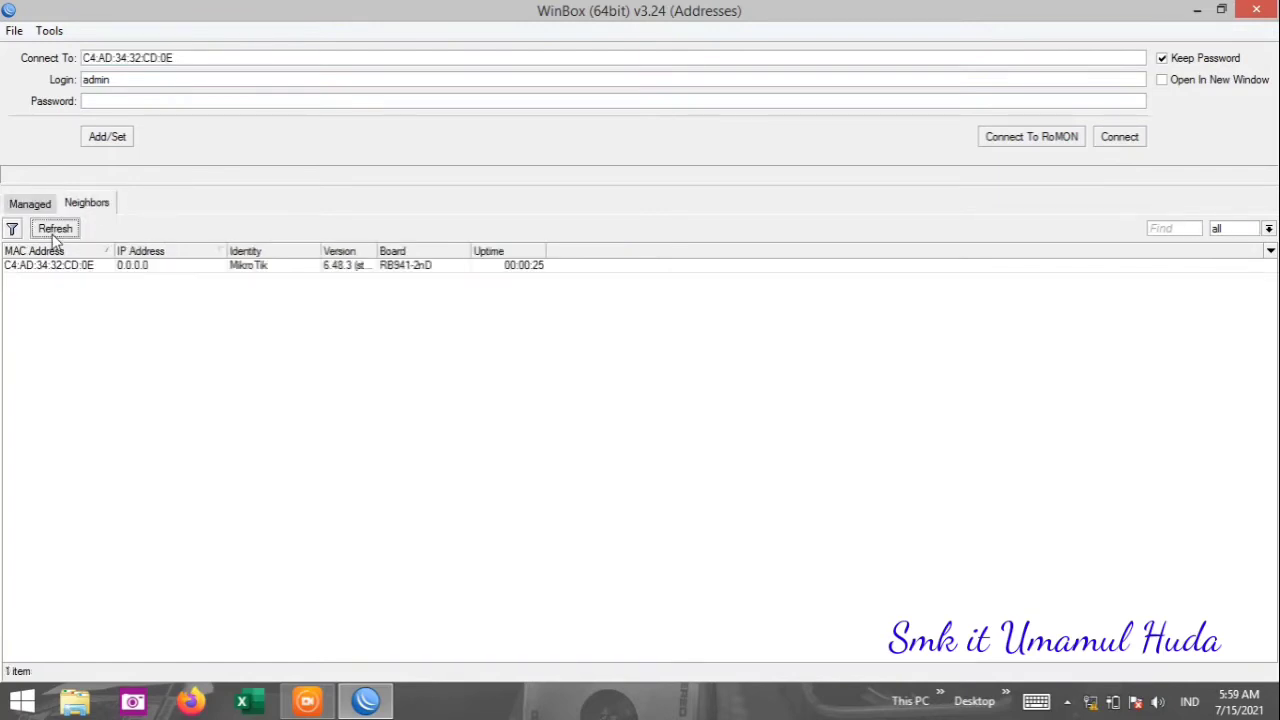
click(53, 234)
click(62, 270)
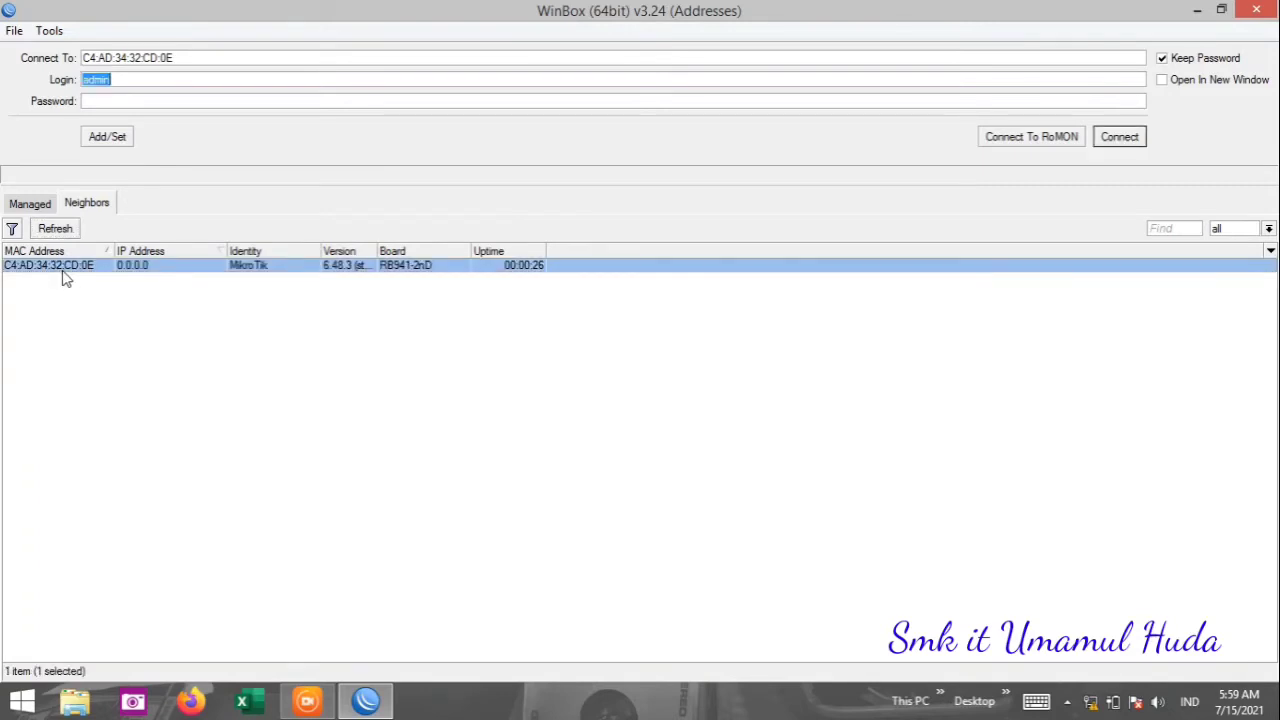
click(1118, 137)
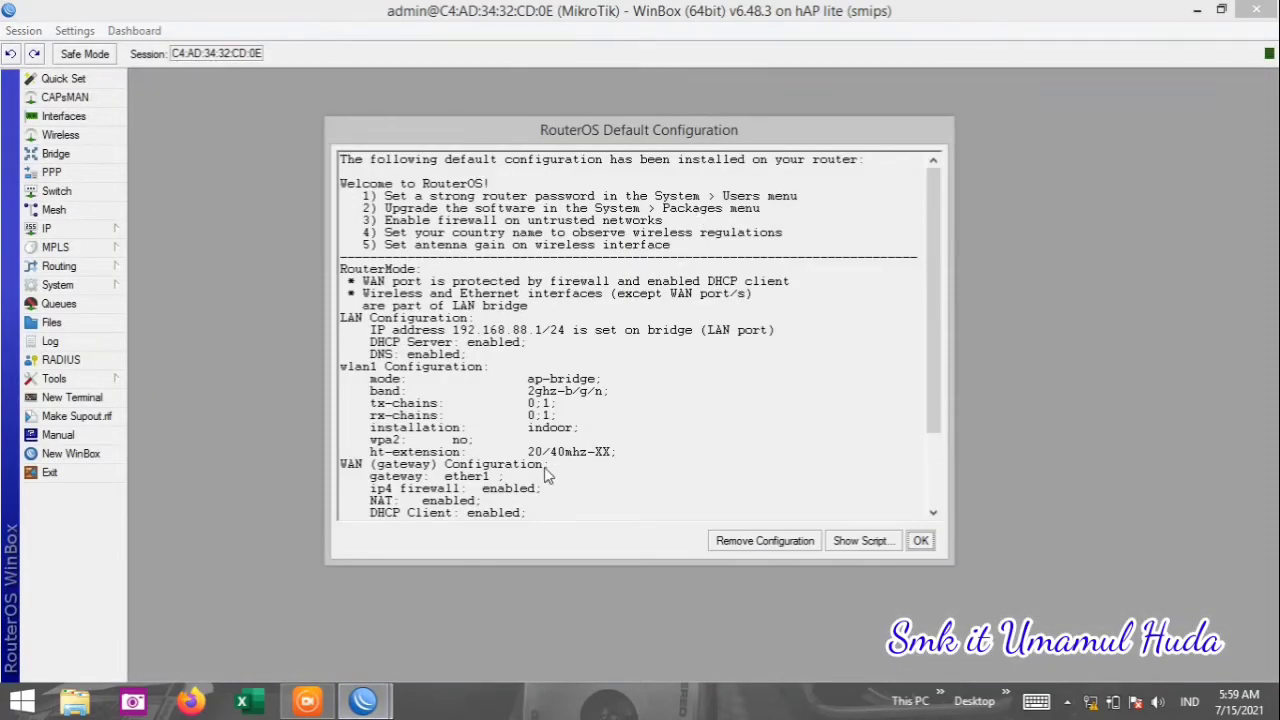
Choose Remove Configuration in the RouterOS Default Configuration notice, then go to Interfaces.
click(777, 542)
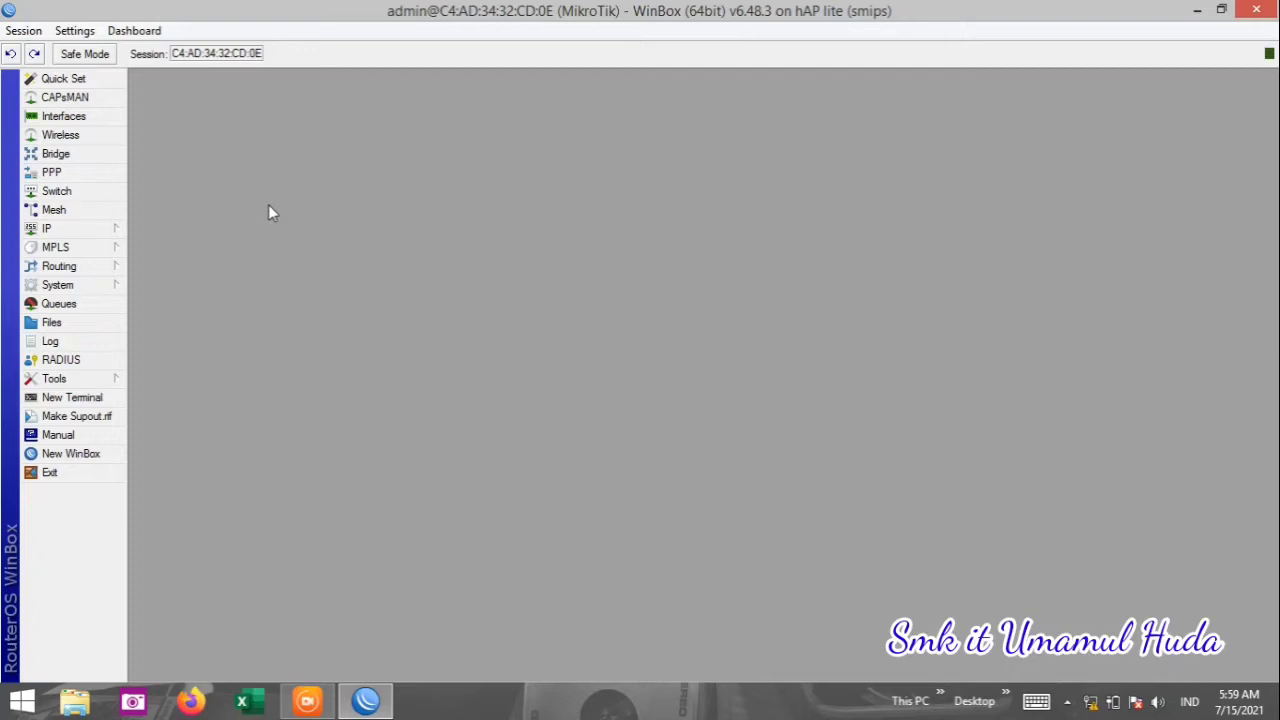
click(63, 116)
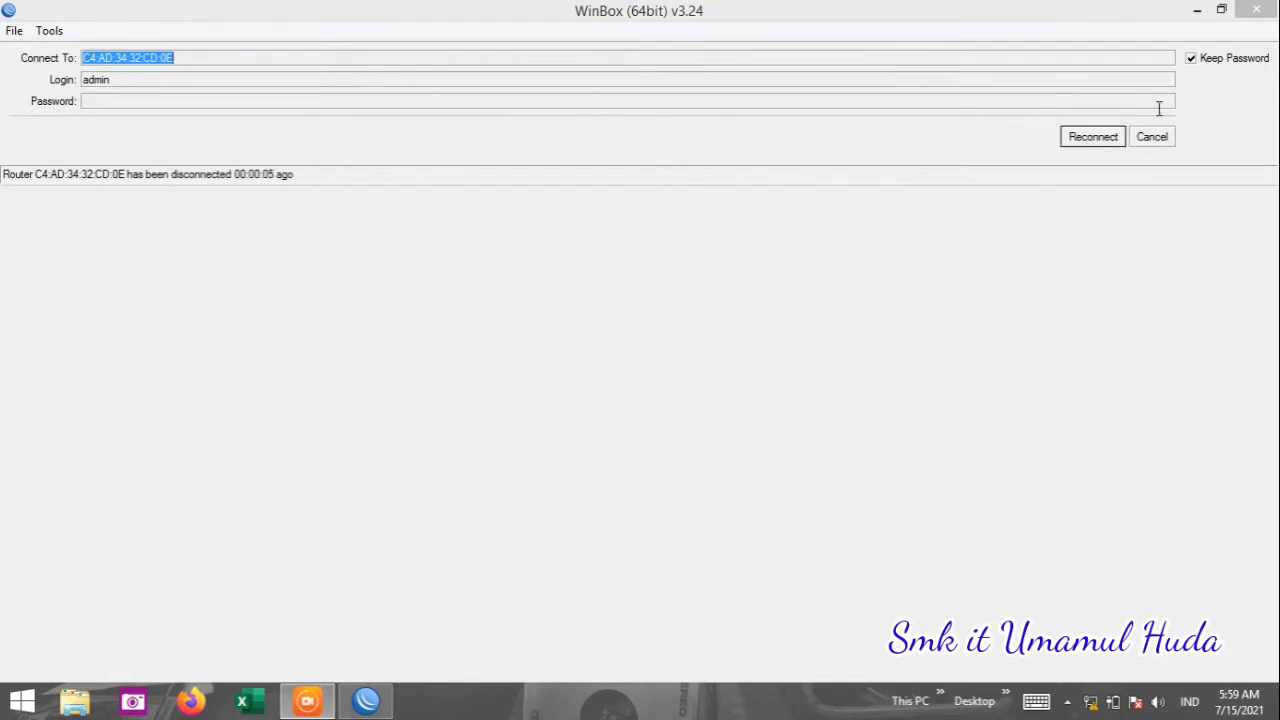
Reconnect to the router so the Interface List with ether1–ether4, pwr-line1 and wlan1 returns.
click(1089, 146)
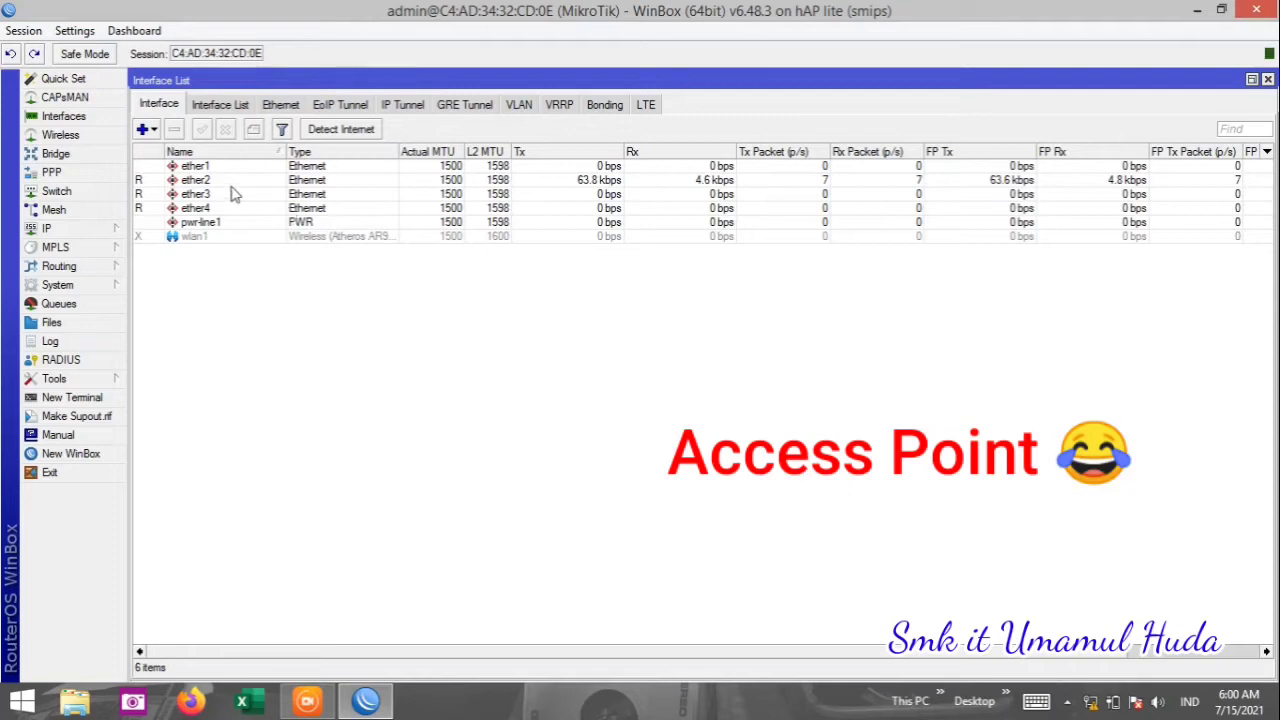
Correct the second Ethernet port's name to ether2-LAN and save it.
click(145, 182)
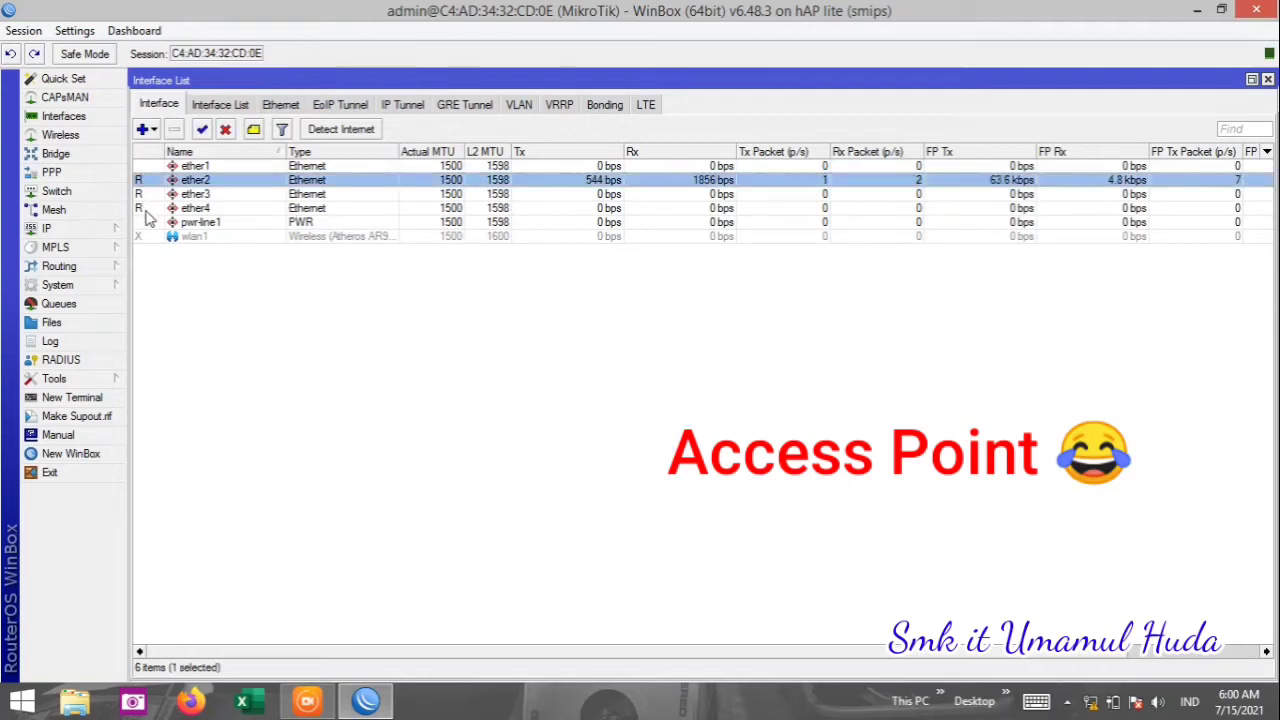
click(195, 318)
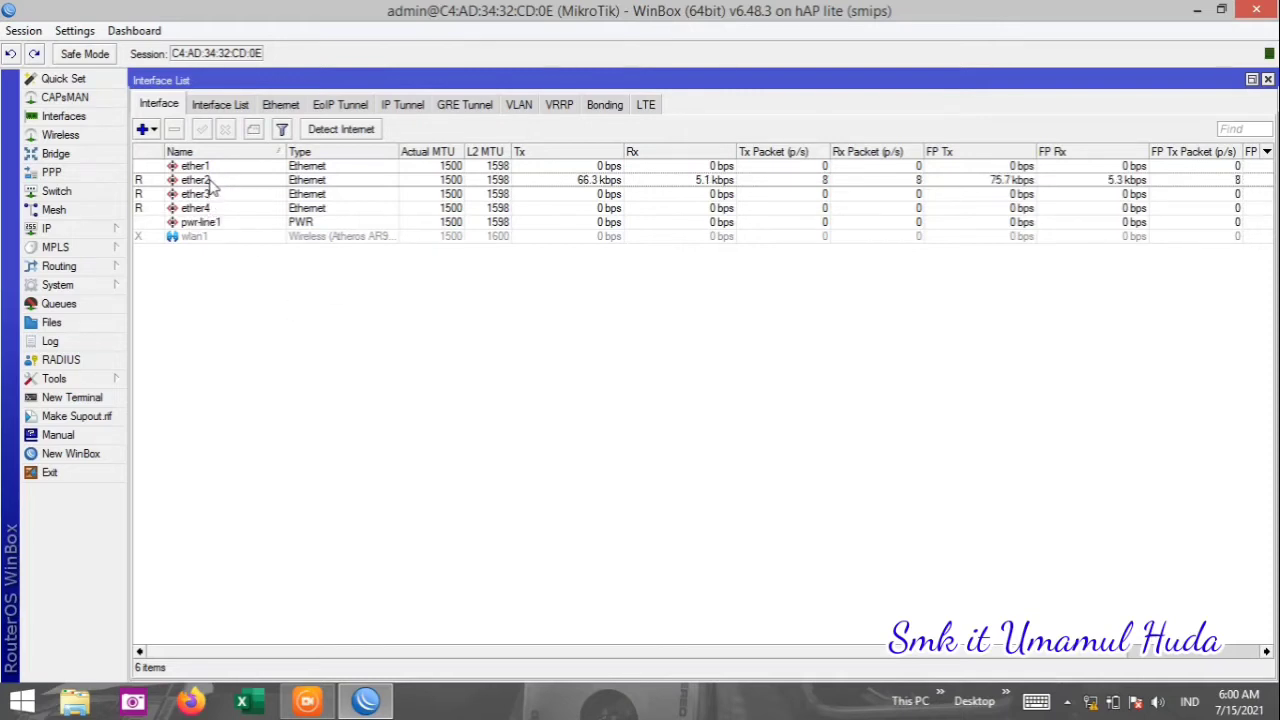
click(210, 182)
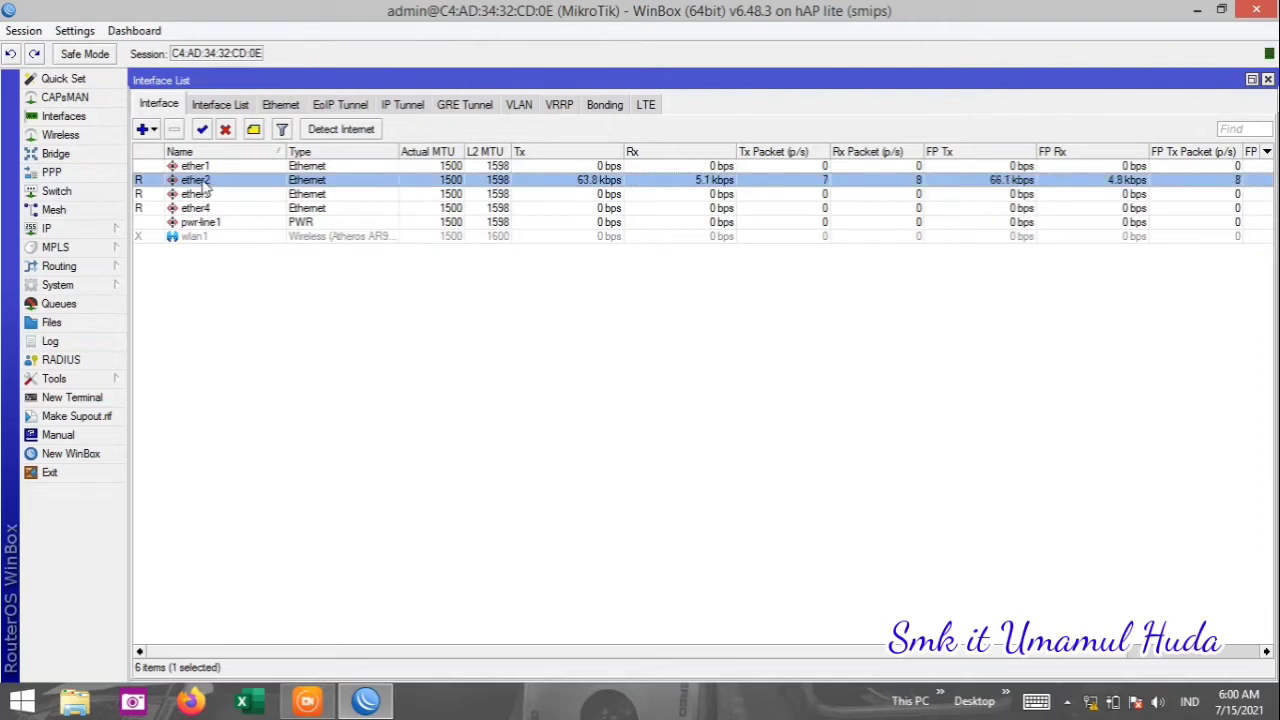
double_click(205, 181)
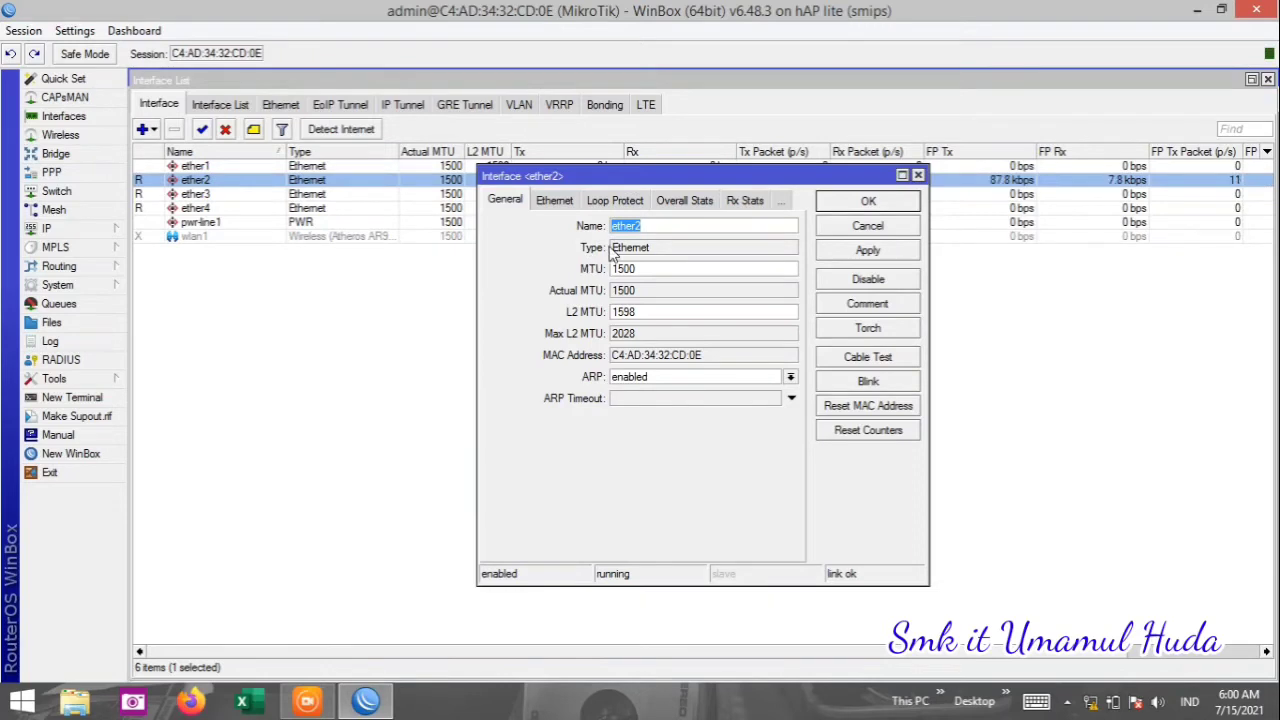
click(645, 226)
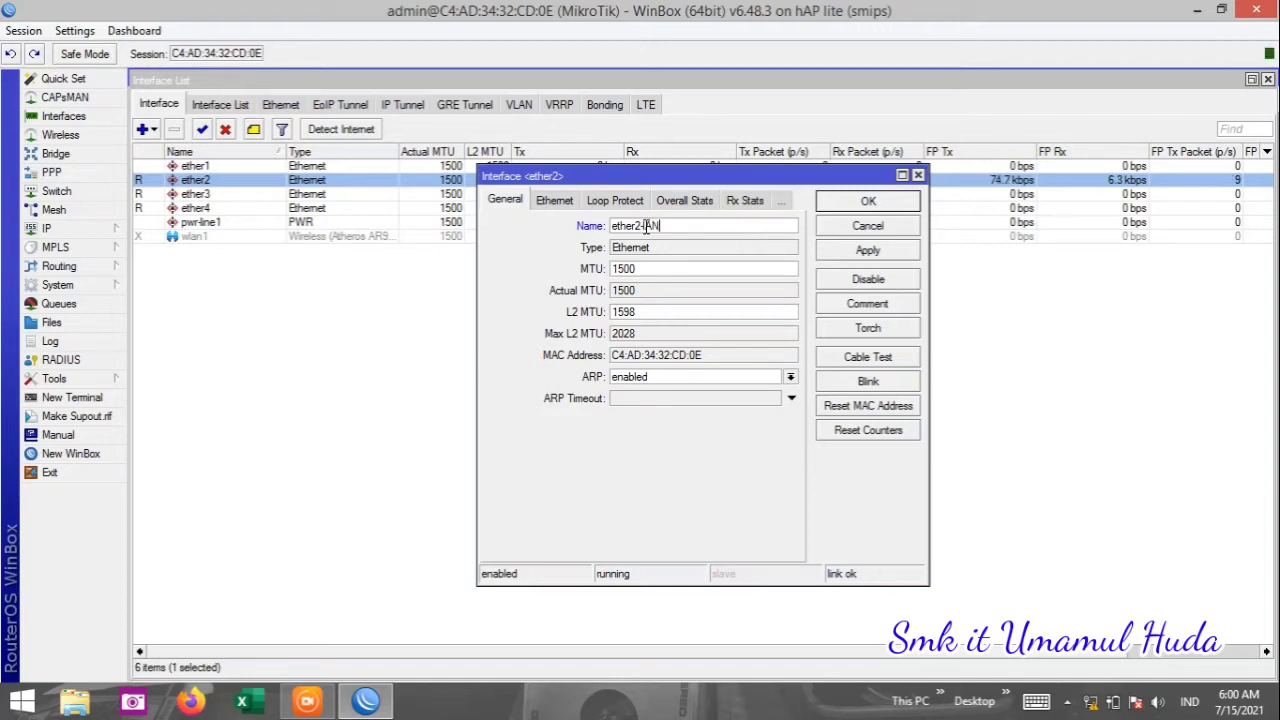
key(BackSpace)
key(BackSpace)
text(LAN)
click(836, 250)
click(866, 203)
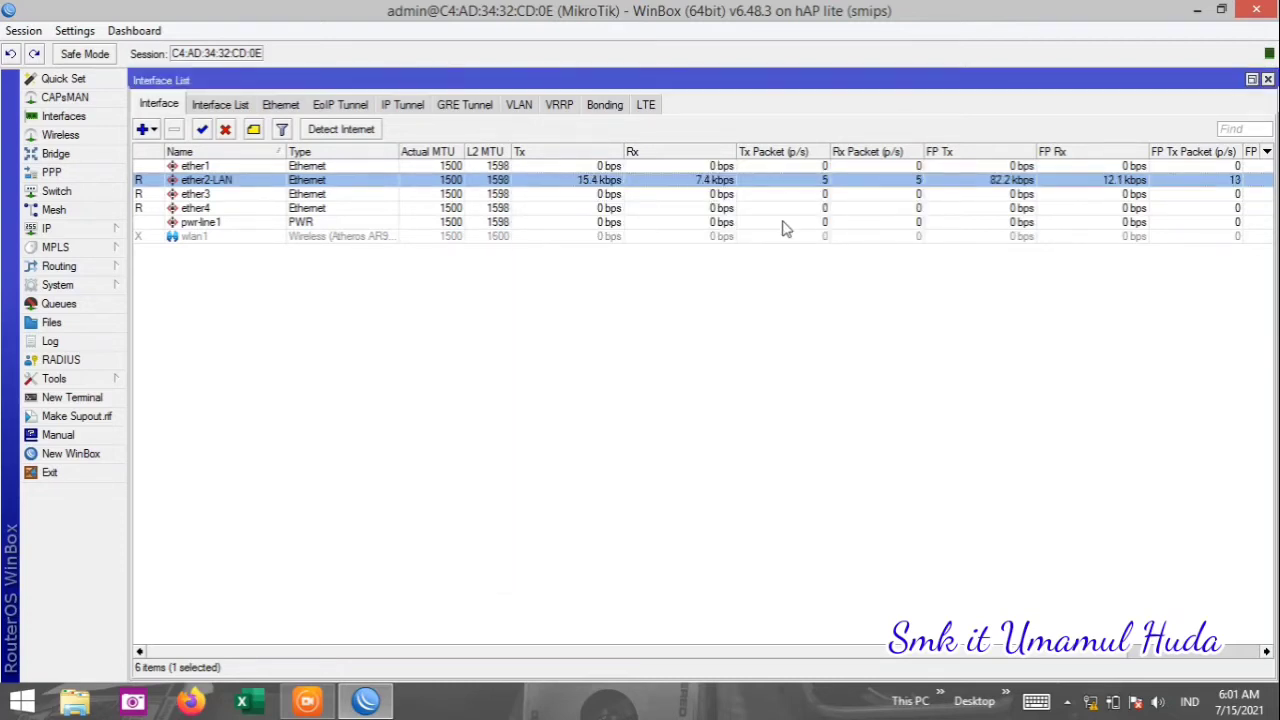
Rename the ether3 port to ether3-HUB.
click(252, 199)
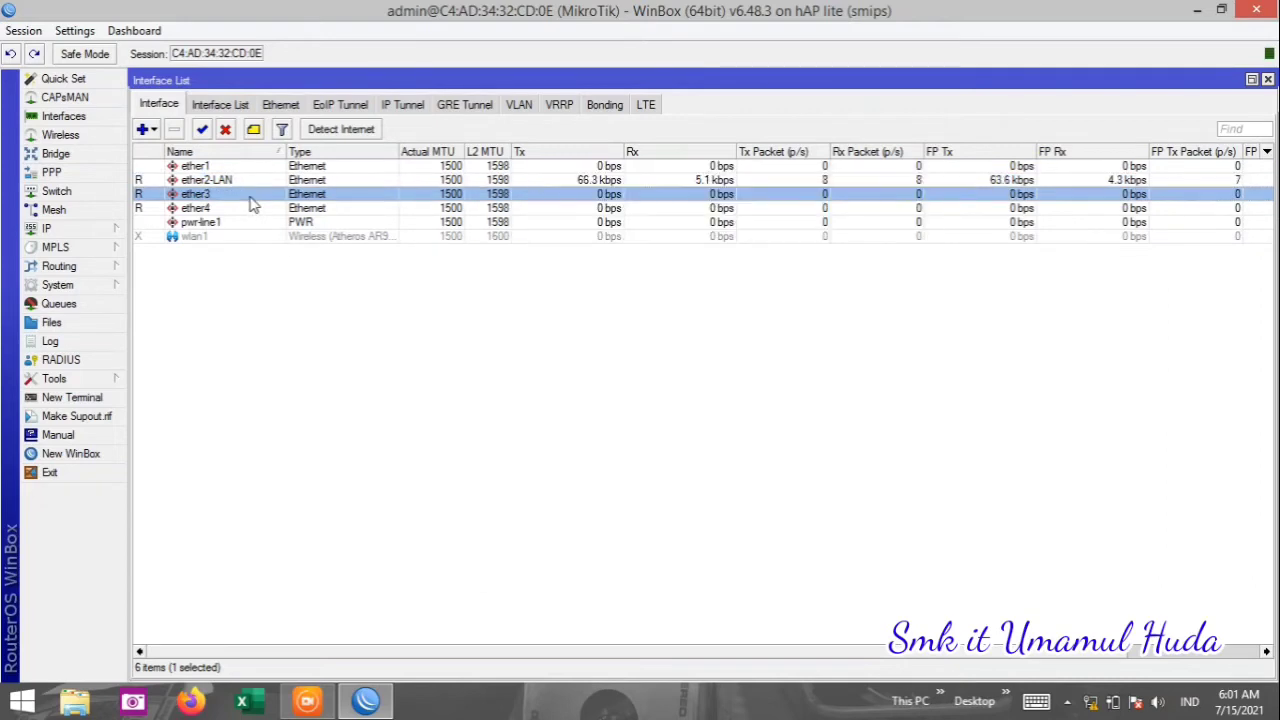
double_click(253, 203)
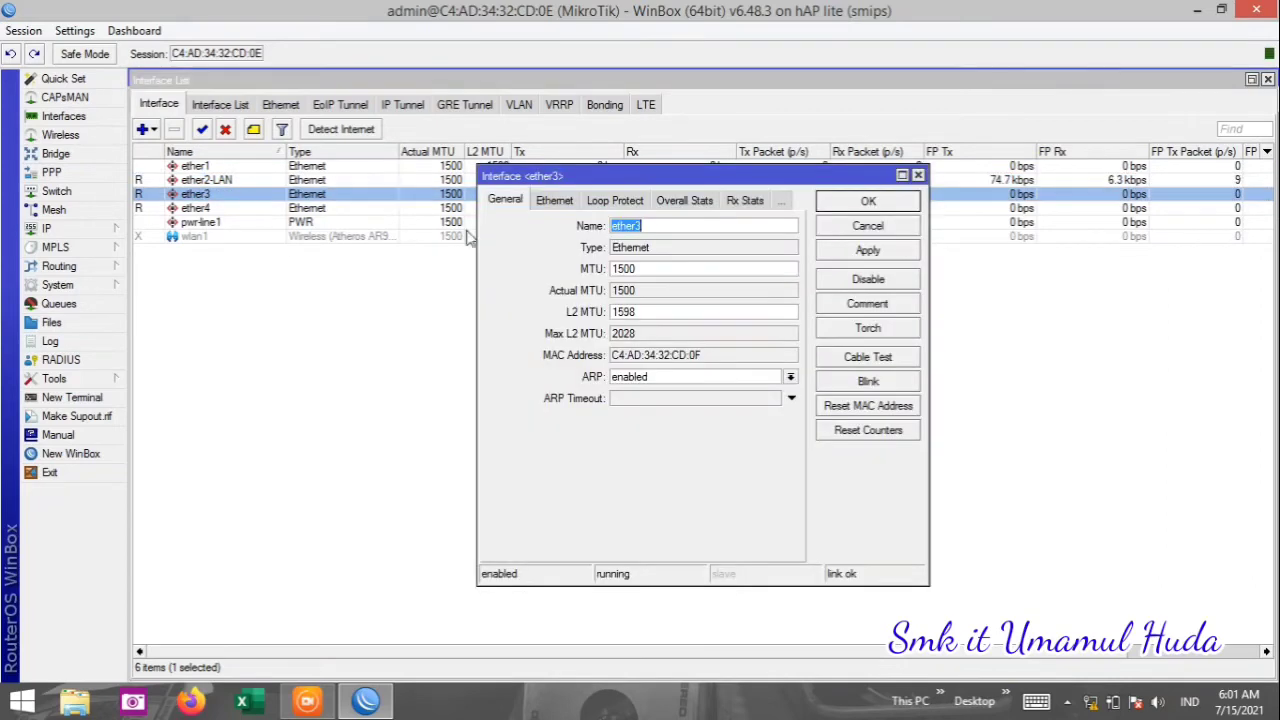
click(661, 227)
text(-HUB)
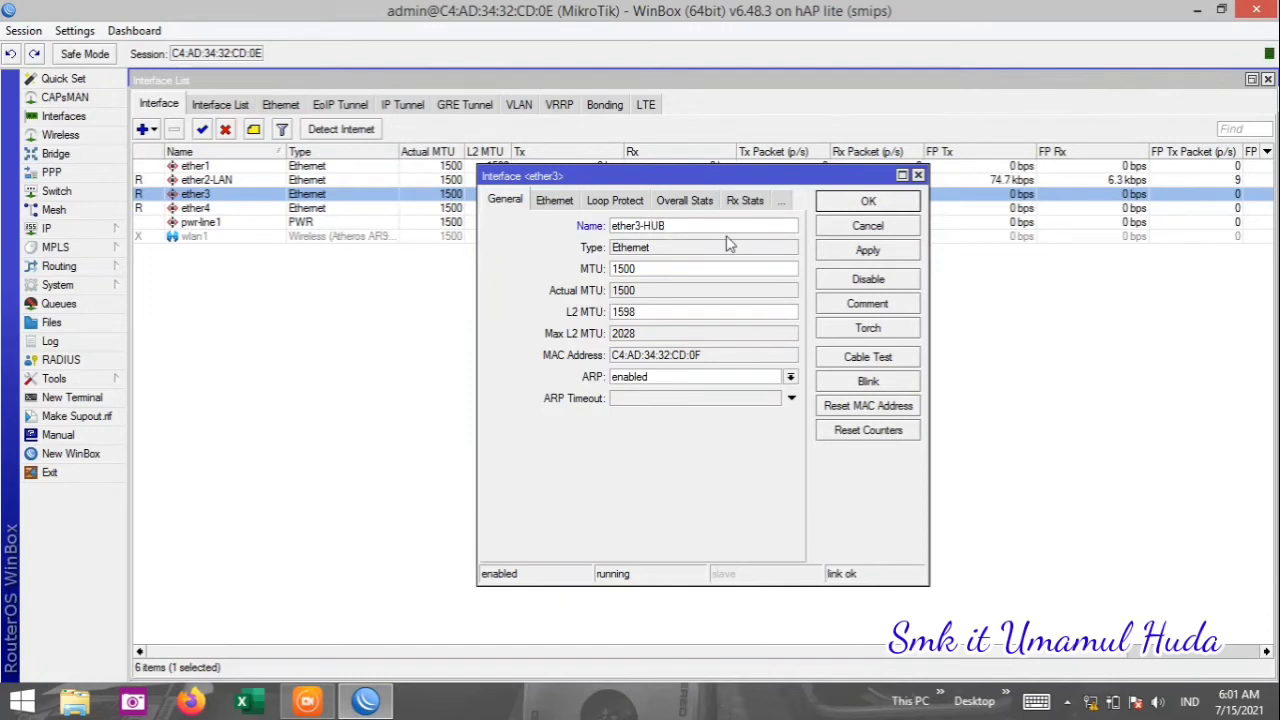
click(842, 255)
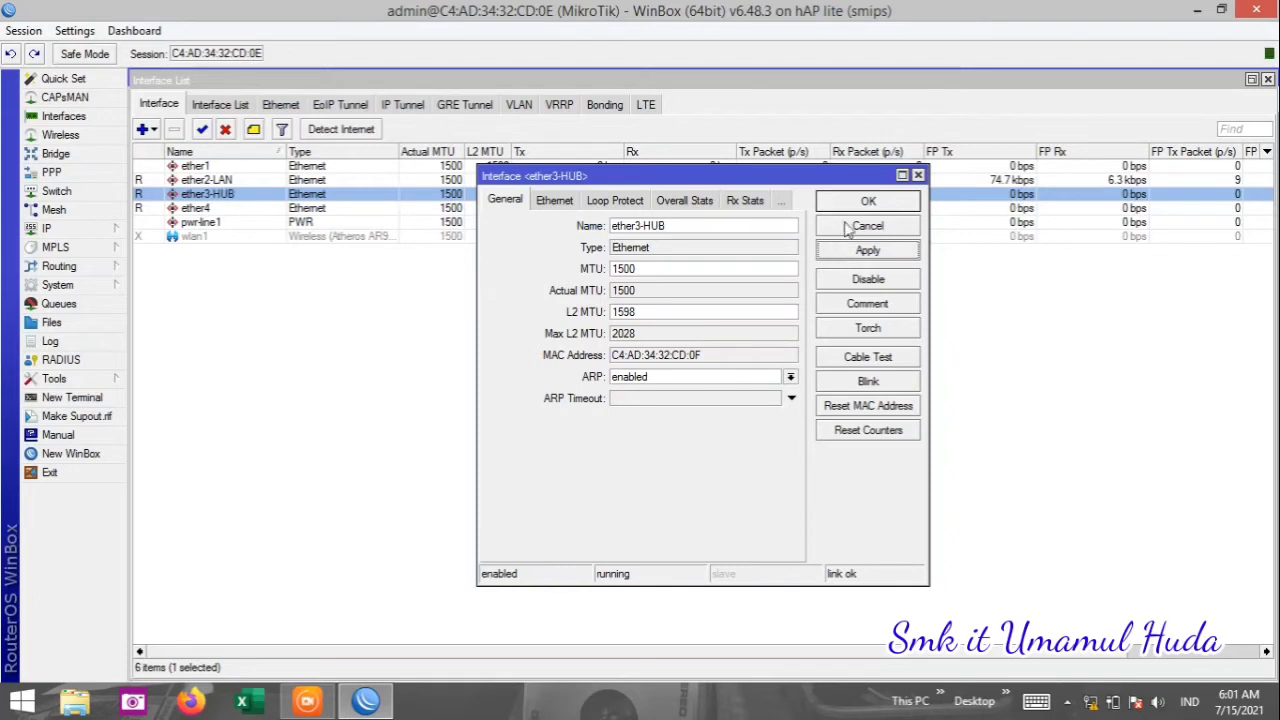
click(862, 206)
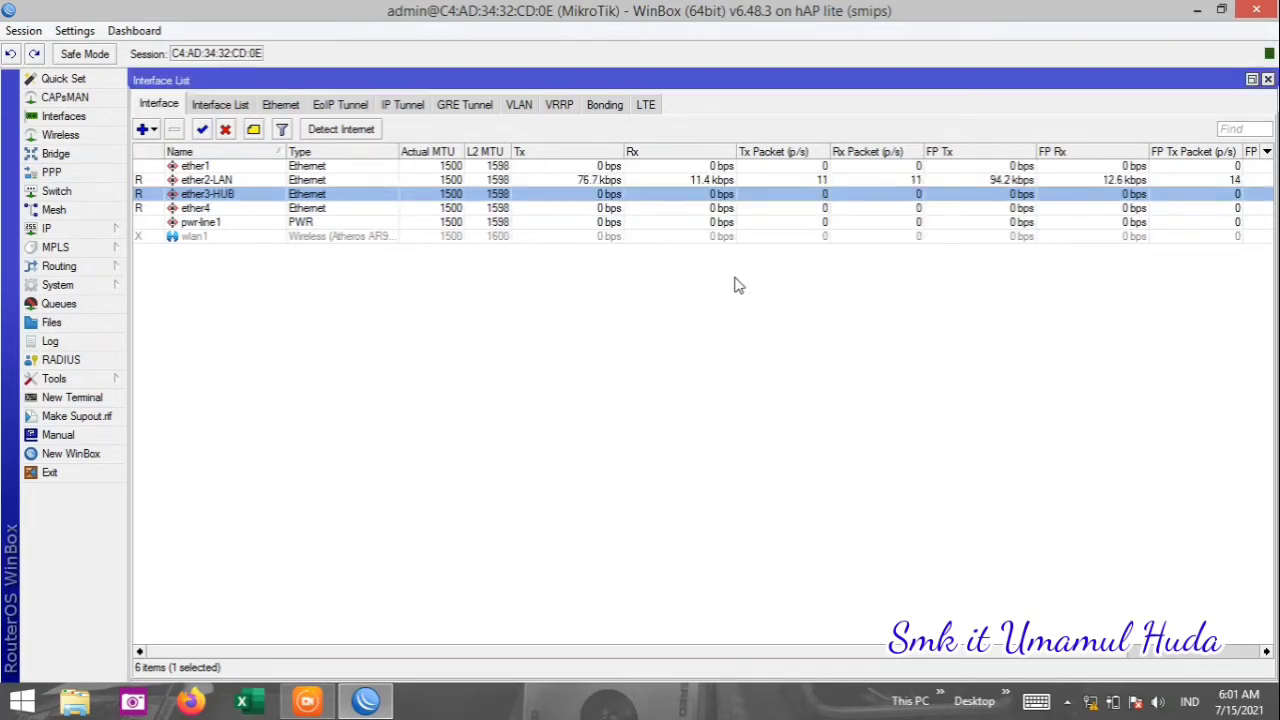
Rename ether4 to ether4-HOTSPOT and close the Interface List.
double_click(223, 209)
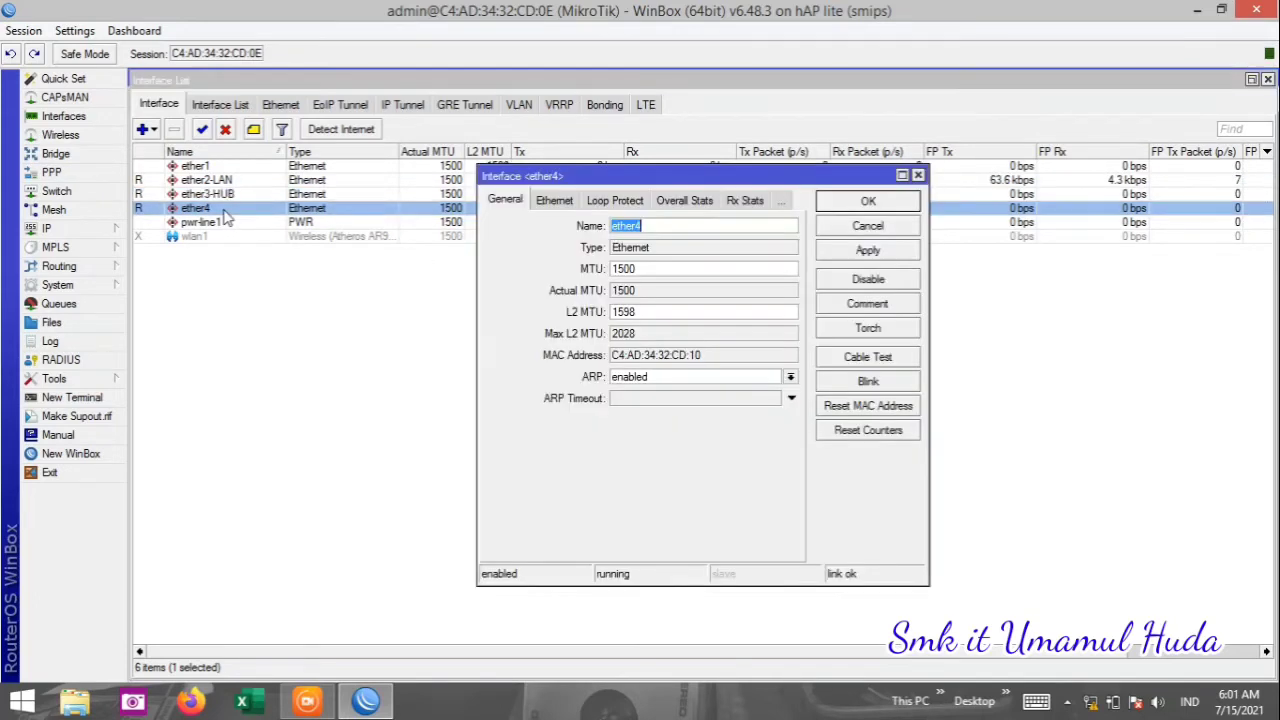
click(668, 227)
text(-H)
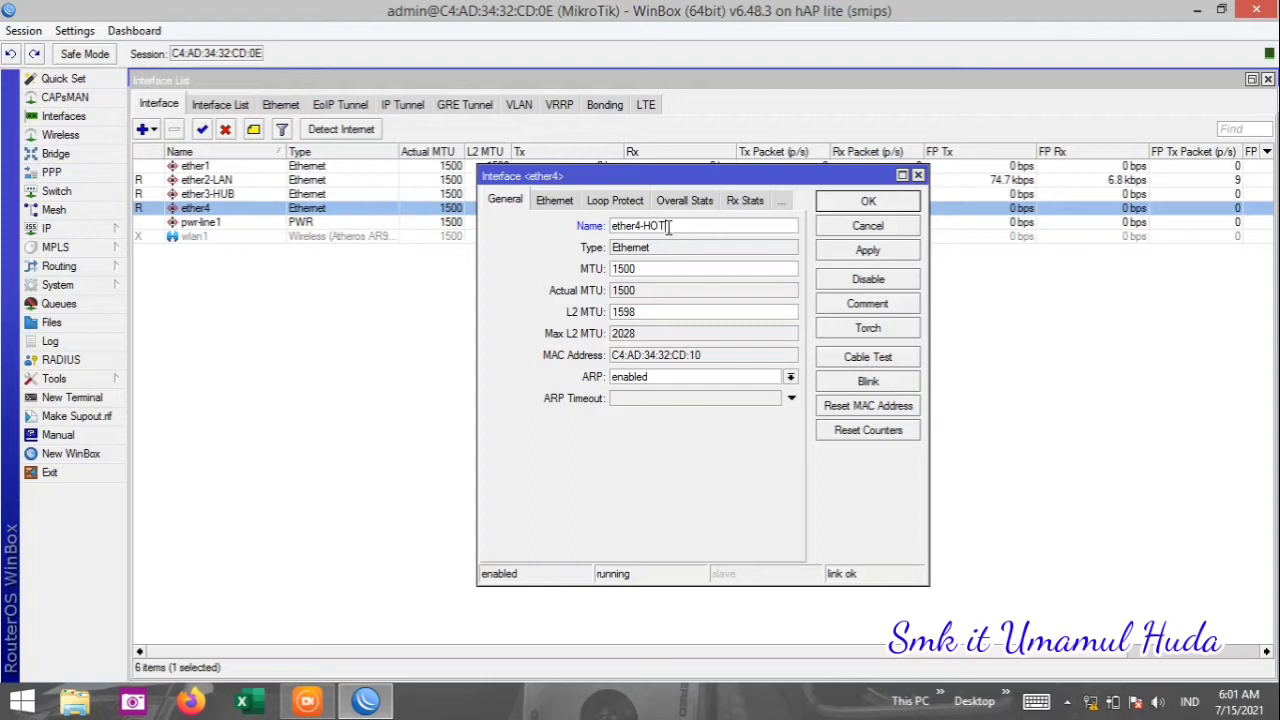
text(OTSPOT)
click(843, 258)
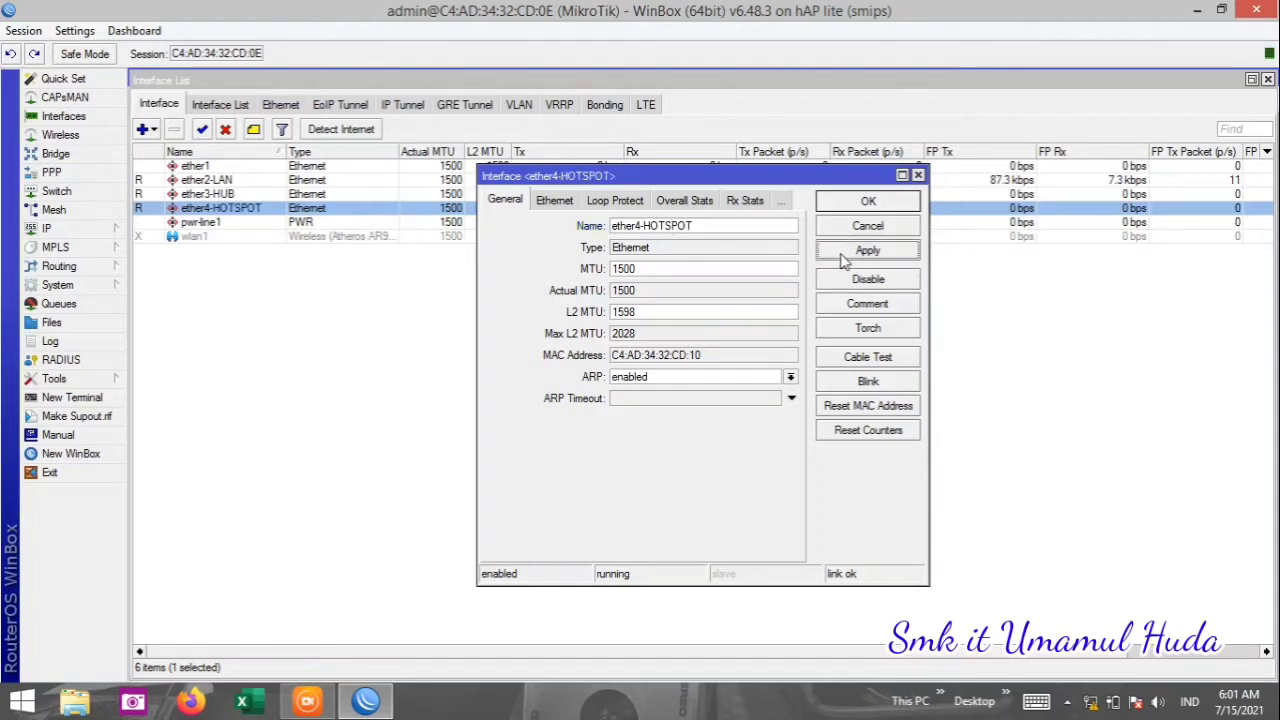
click(846, 204)
click(811, 345)
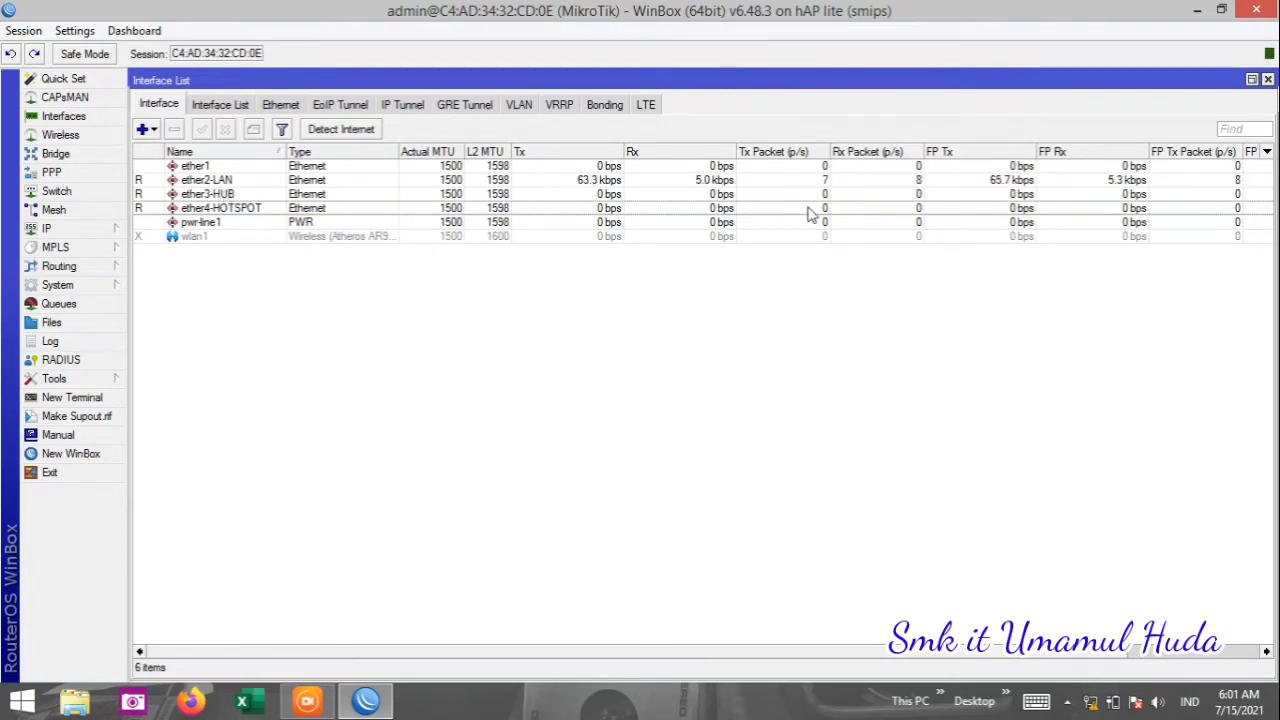
click(1267, 79)
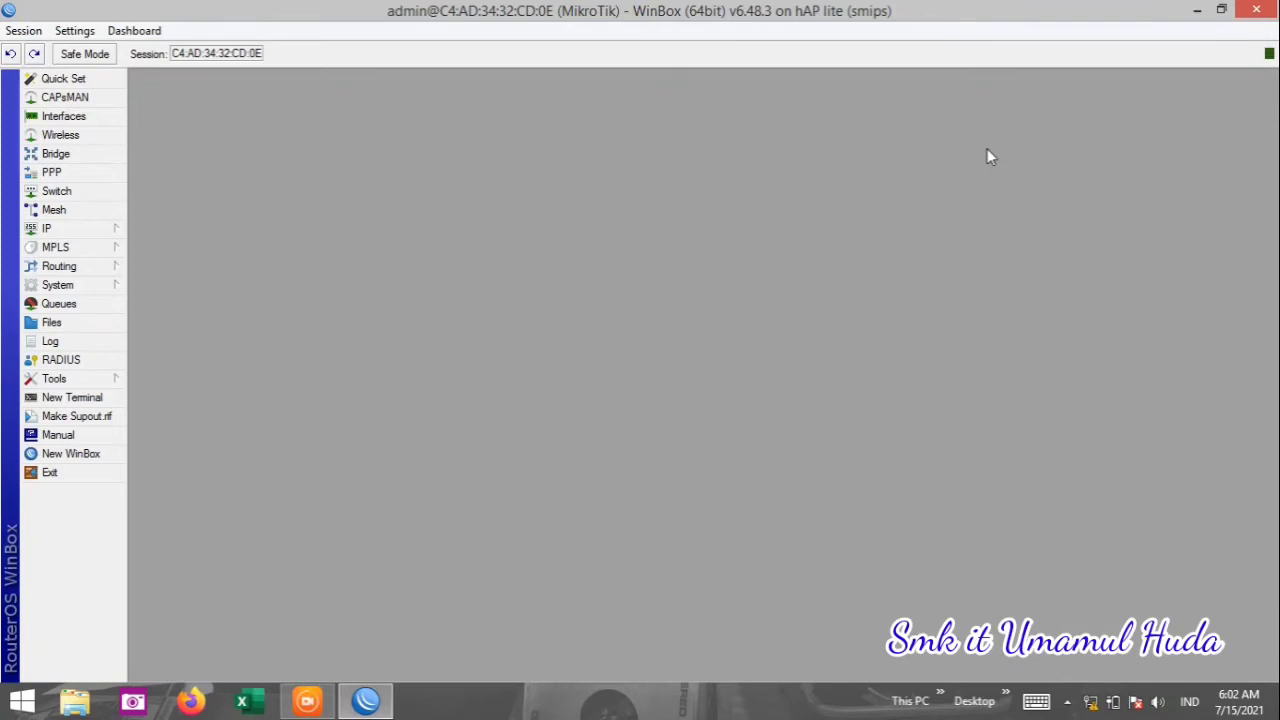
Open Wireless to show the Wireless Tables with the disabled wlan1 interface.
click(62, 135)
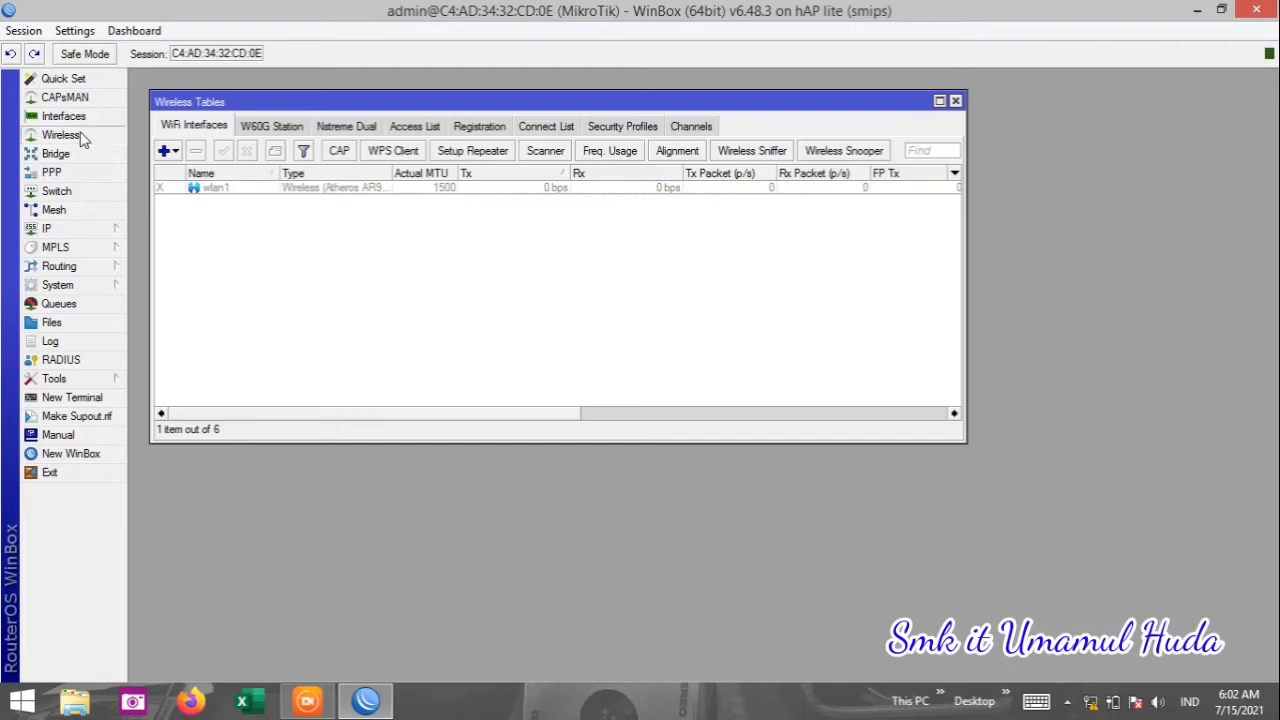
Enable wlan1, open its settings and launch the Scanner for nearby networks.
click(226, 190)
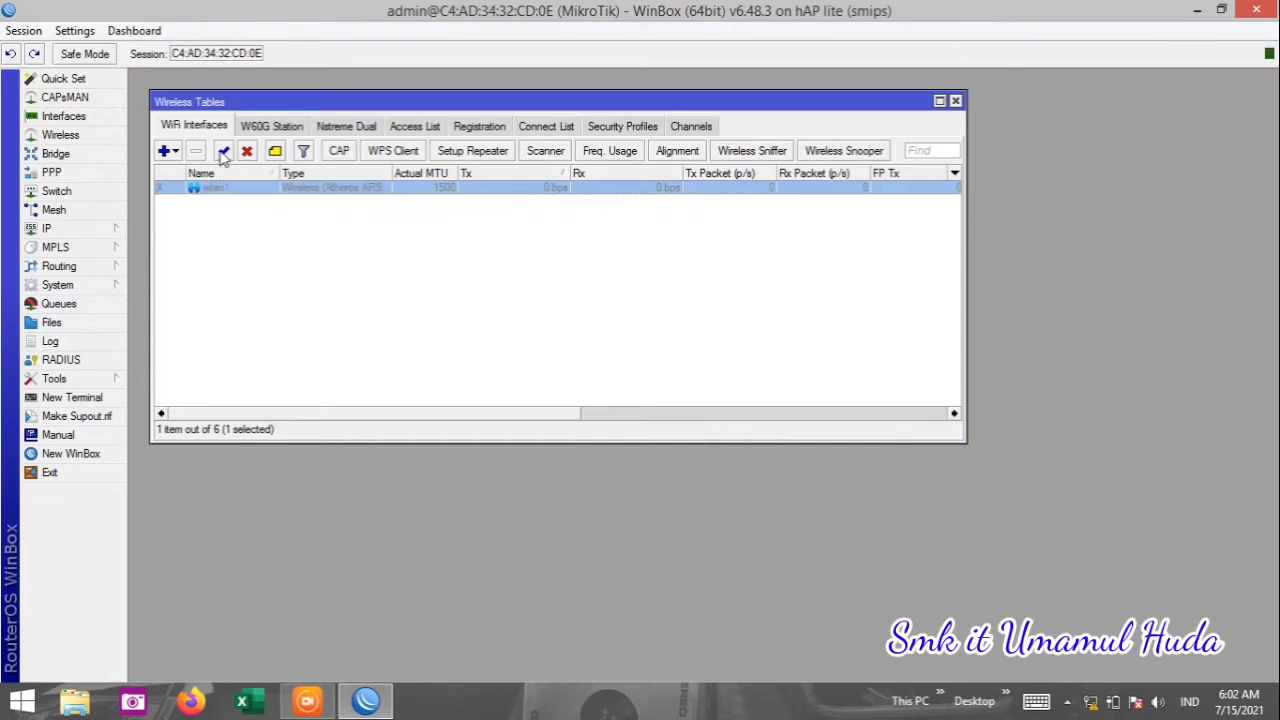
click(224, 155)
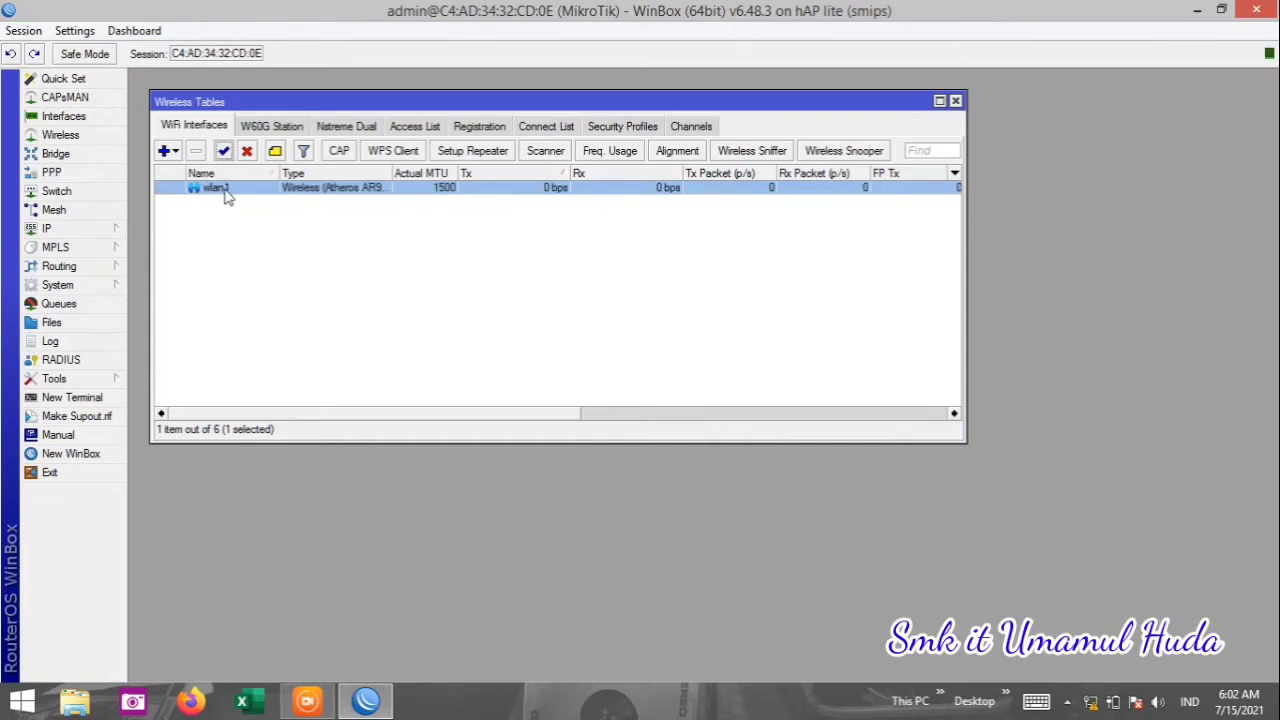
double_click(214, 188)
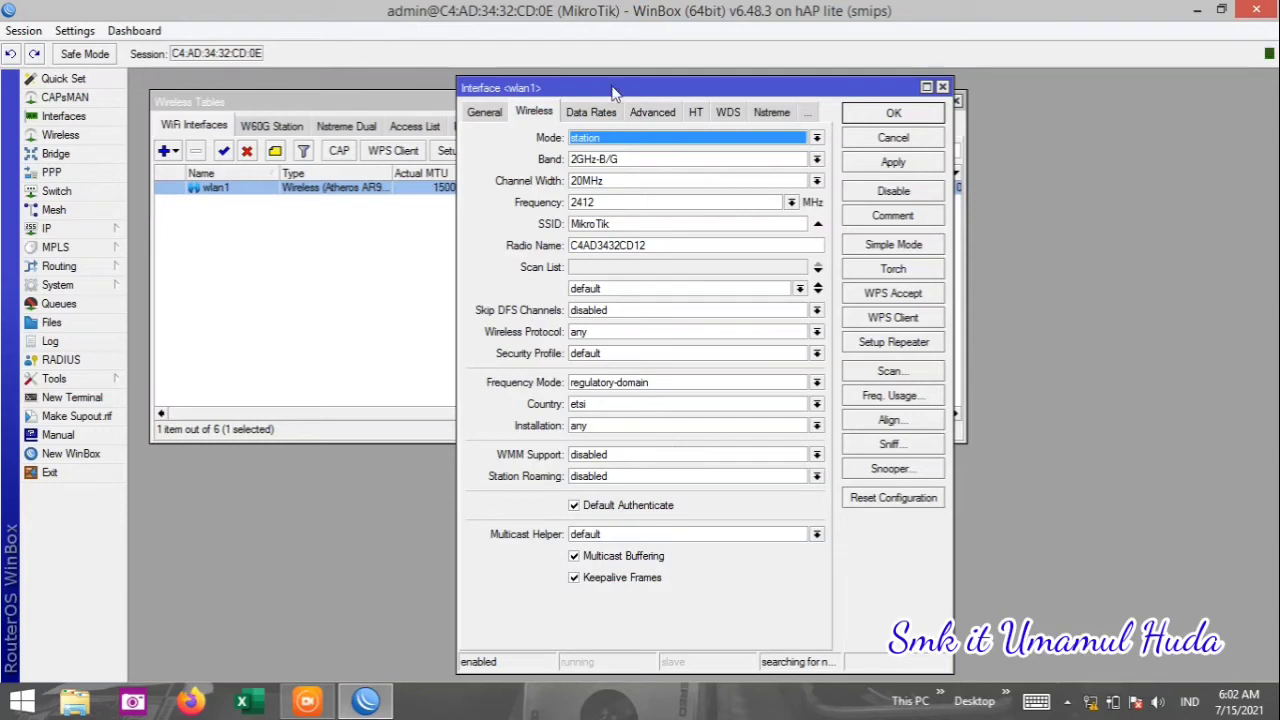
click(889, 371)
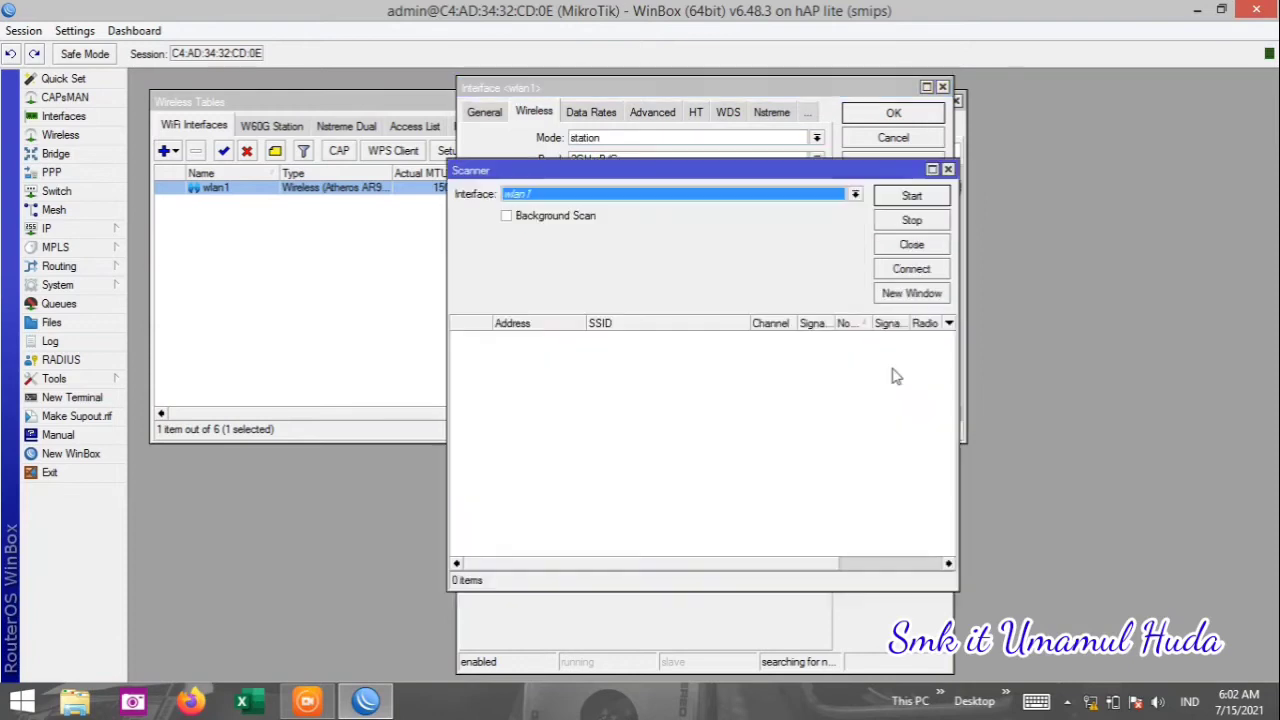
Scan and connect wlan1 to the strongest 2462 MHz network, save its settings, and close Wireless Tables.
click(910, 198)
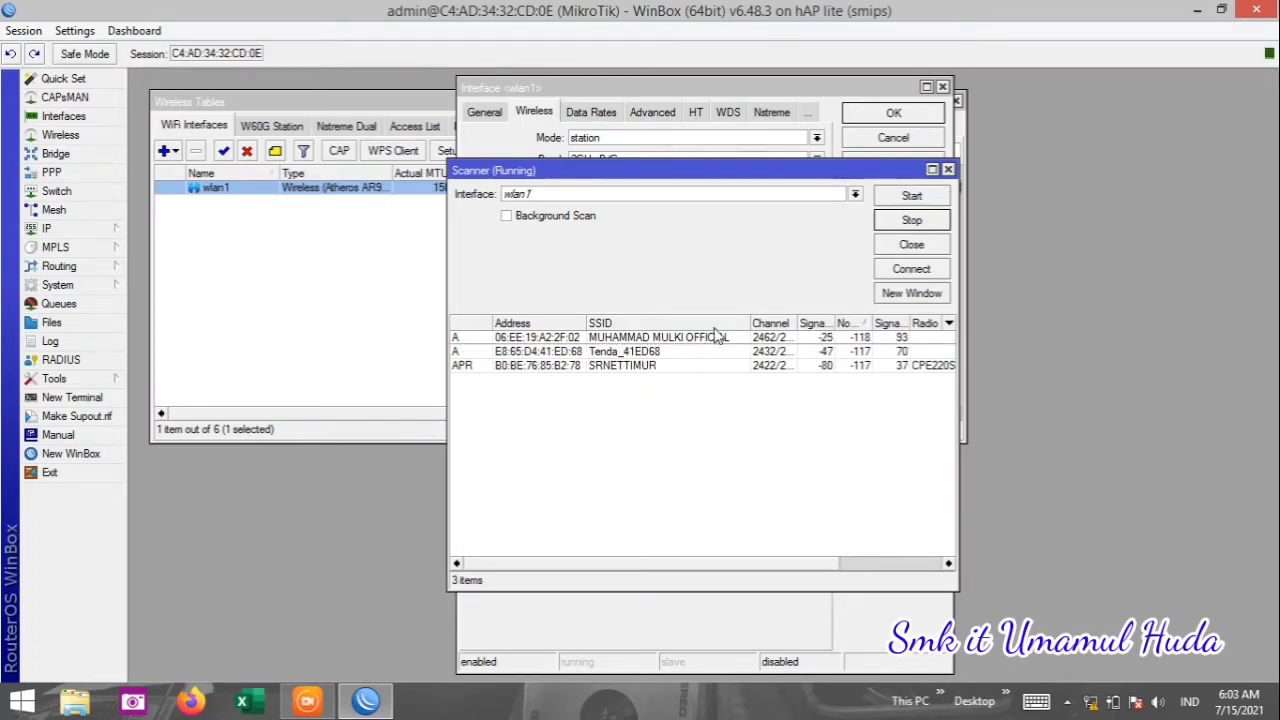
drag(748, 320, 766, 320)
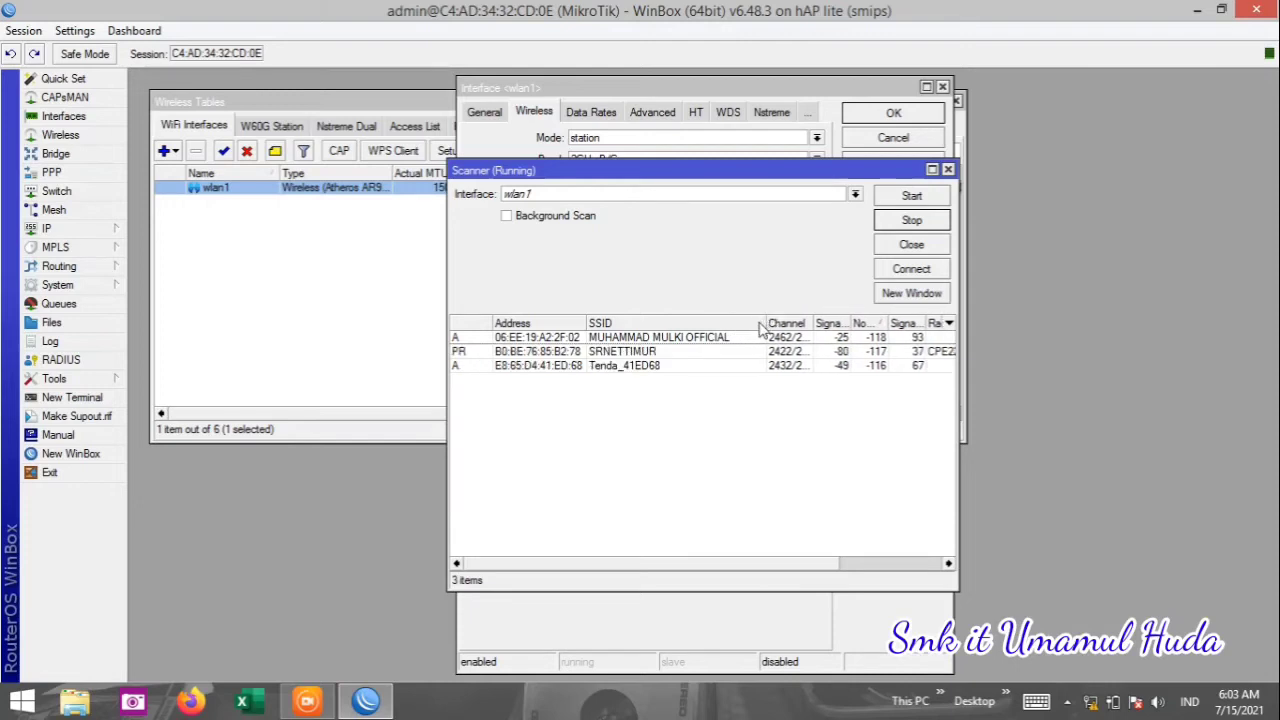
click(697, 340)
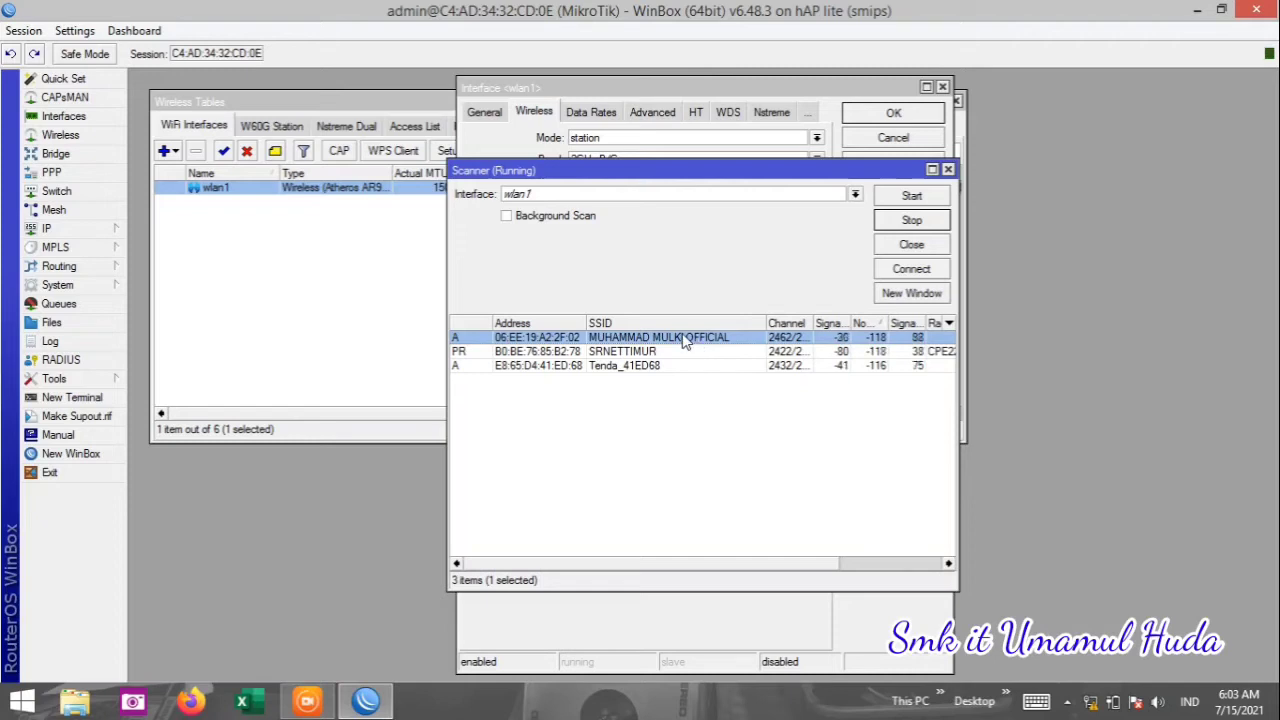
click(924, 271)
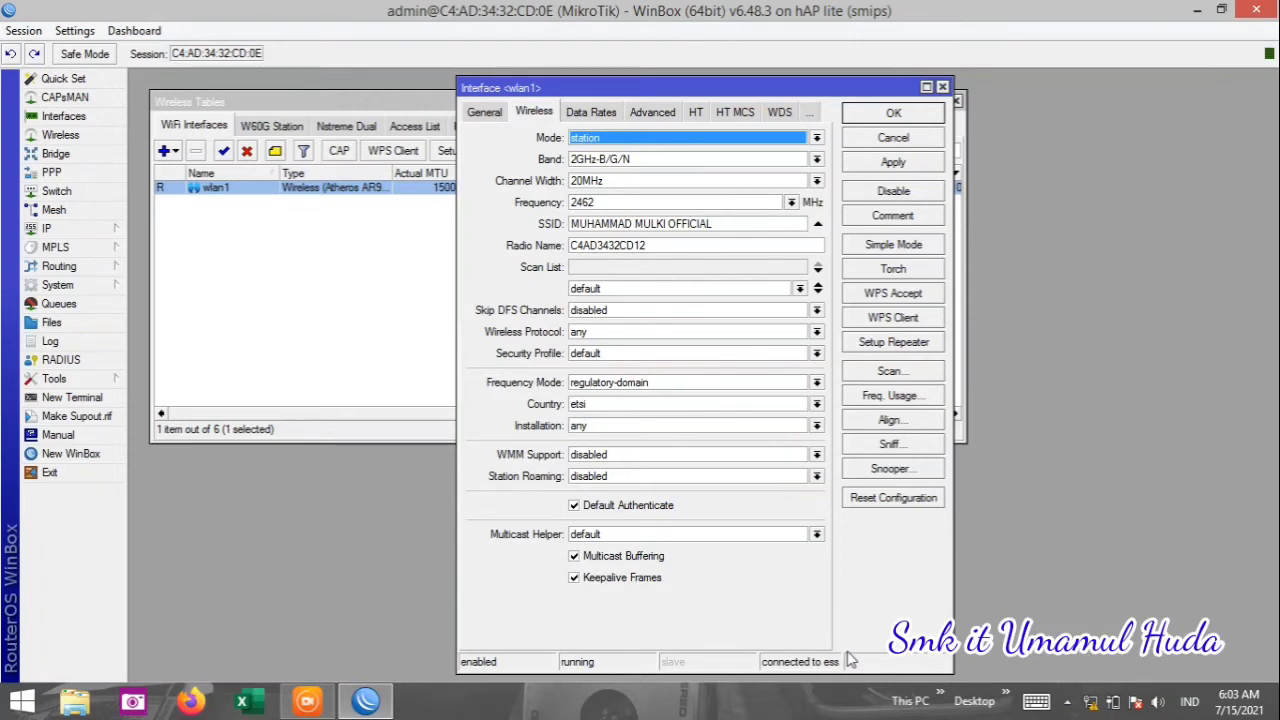
click(894, 166)
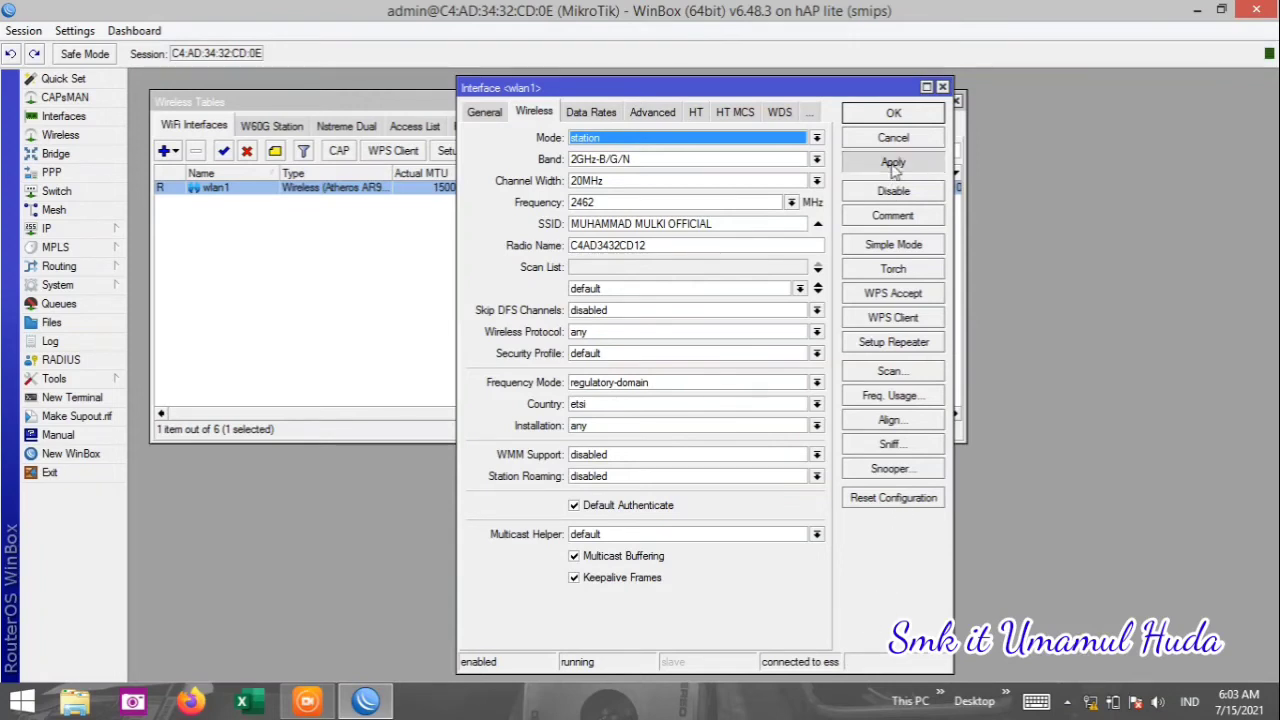
click(894, 163)
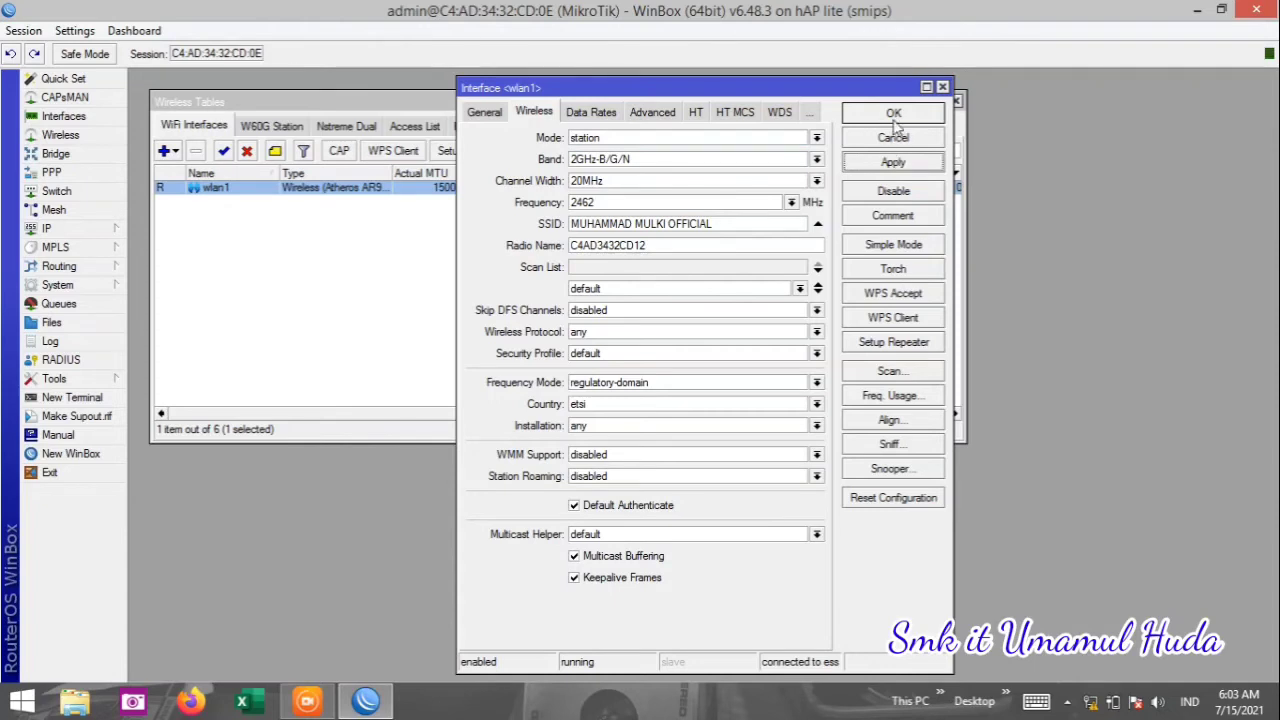
click(893, 114)
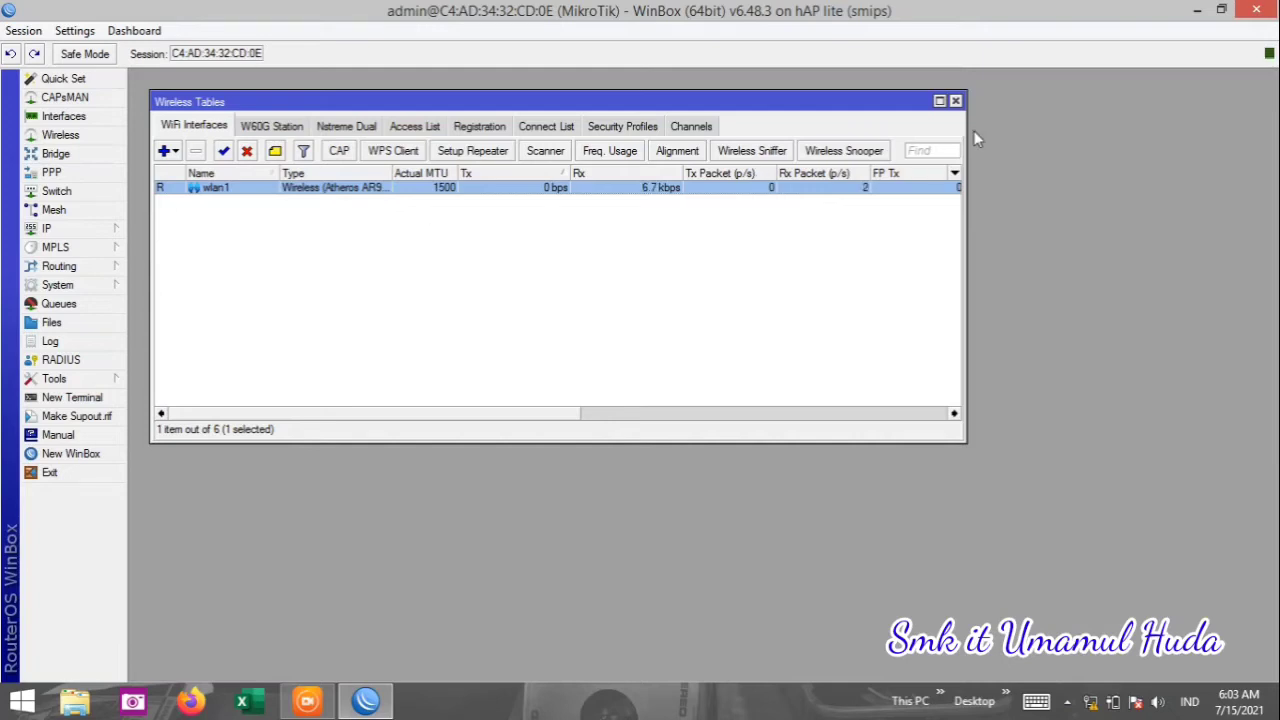
click(955, 102)
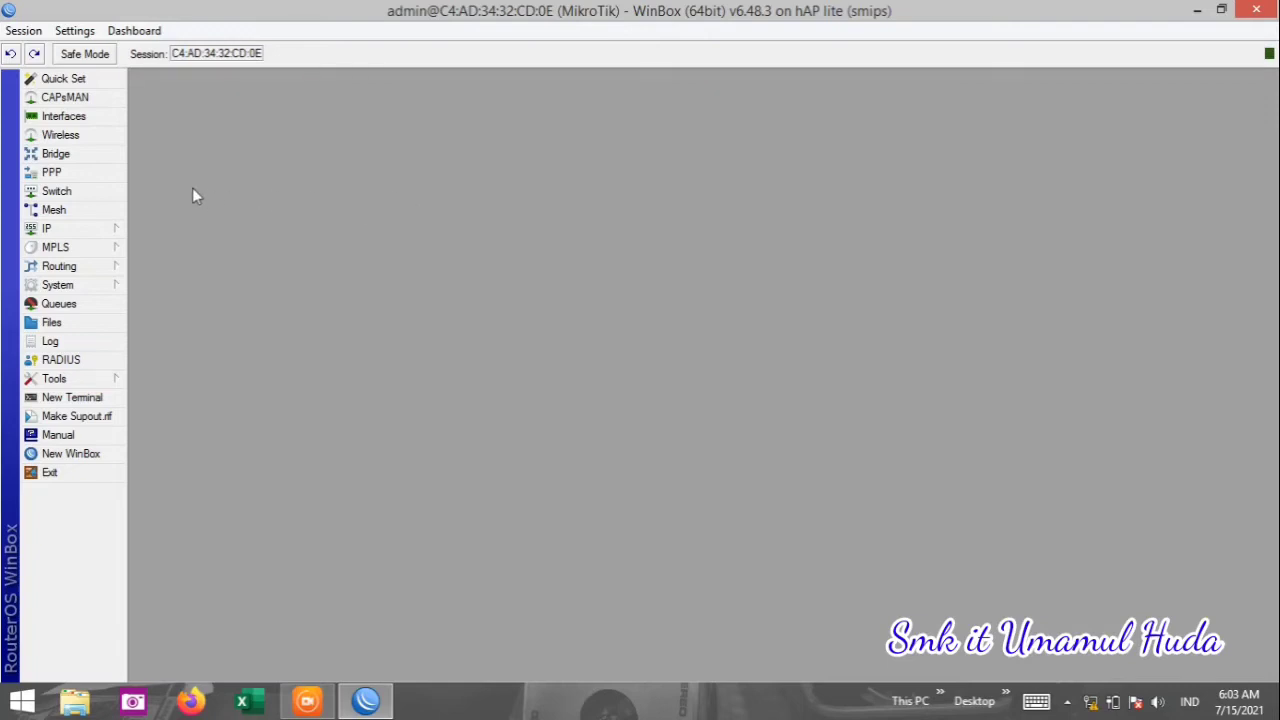
Create a new DHCP client under IP > DHCP Client with wlan1 as its interface.
click(78, 233)
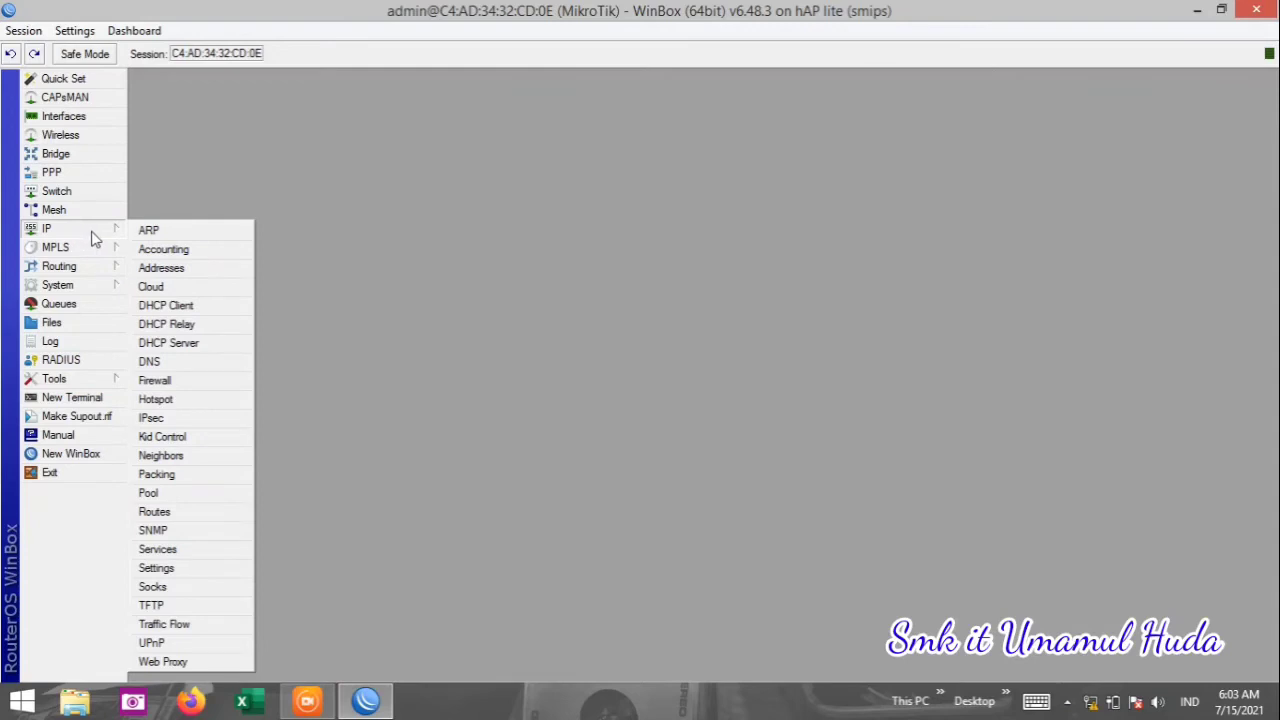
click(170, 308)
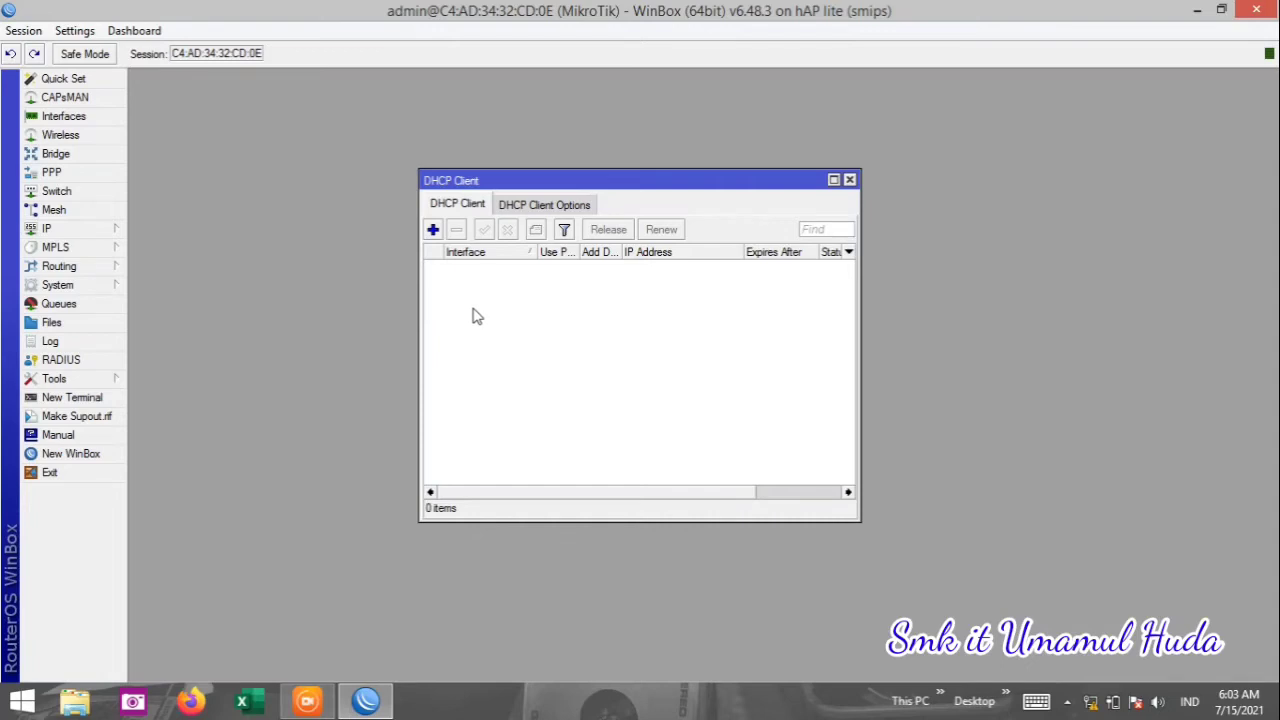
click(433, 229)
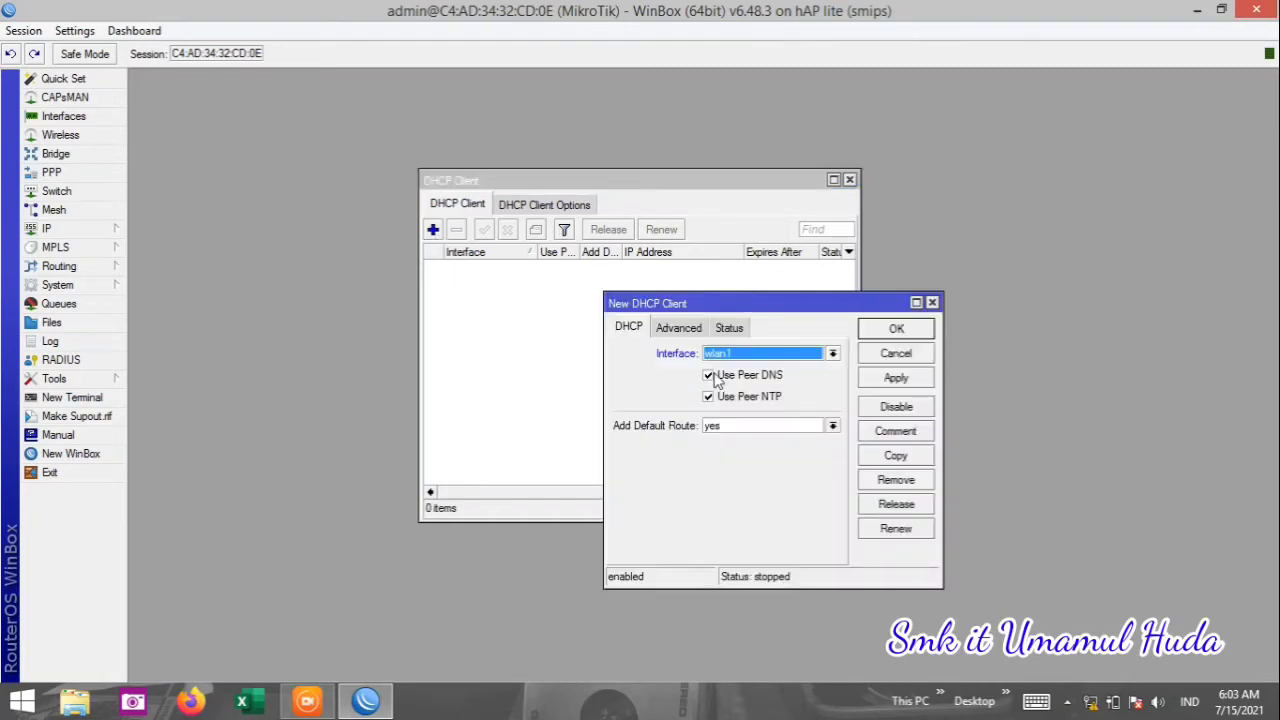
click(735, 358)
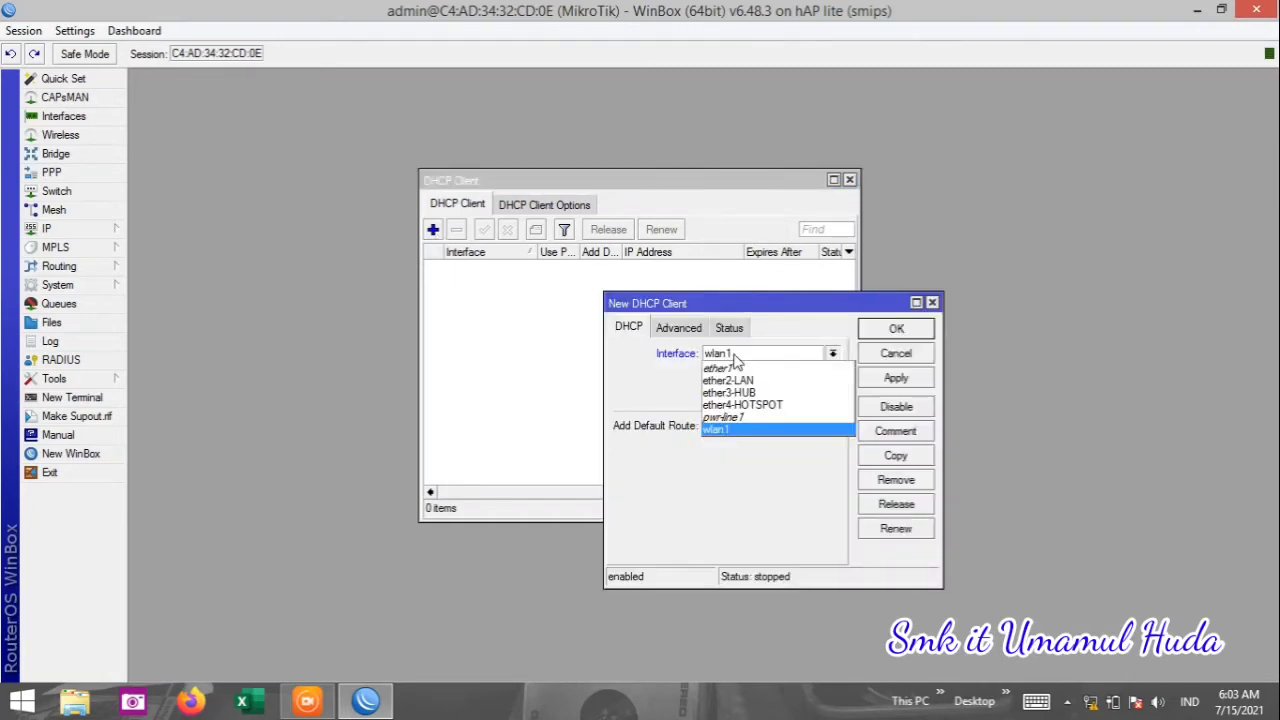
click(735, 360)
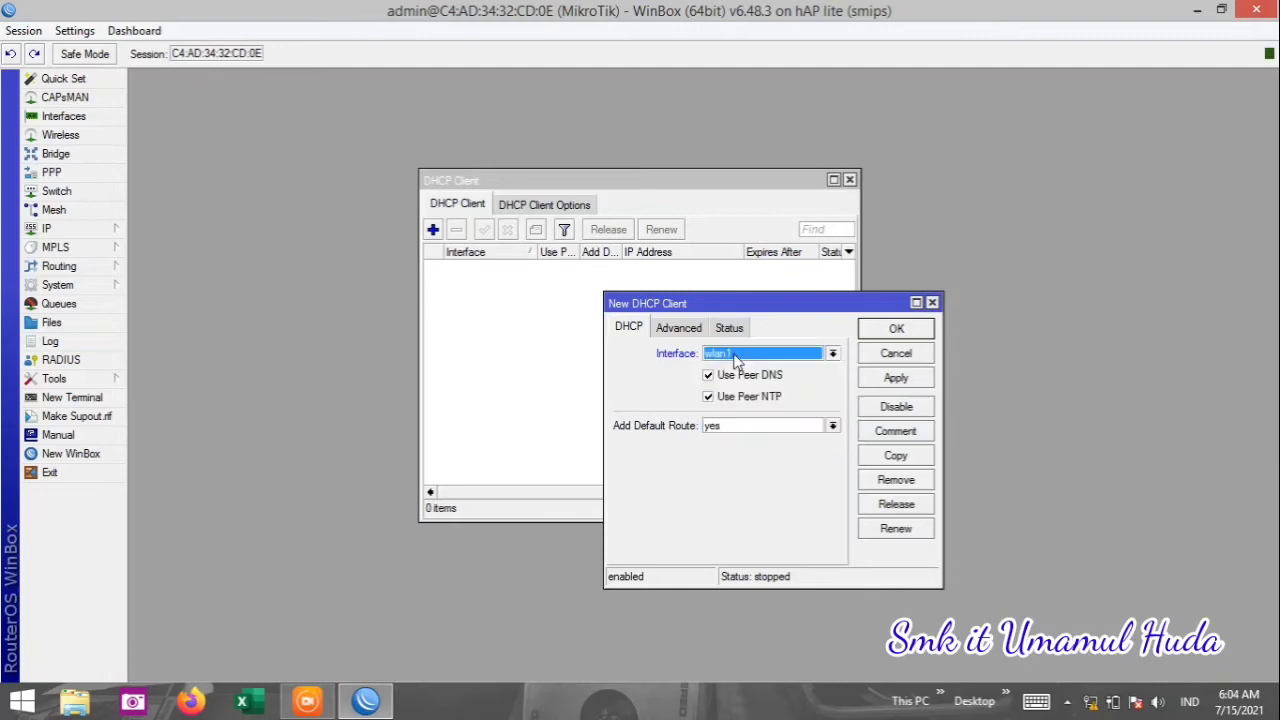
click(750, 362)
click(750, 362)
click(758, 363)
click(760, 364)
Save the wlan1 DHCP client, check its bound 192.168.43.182/24 lease, and close the list.
click(895, 385)
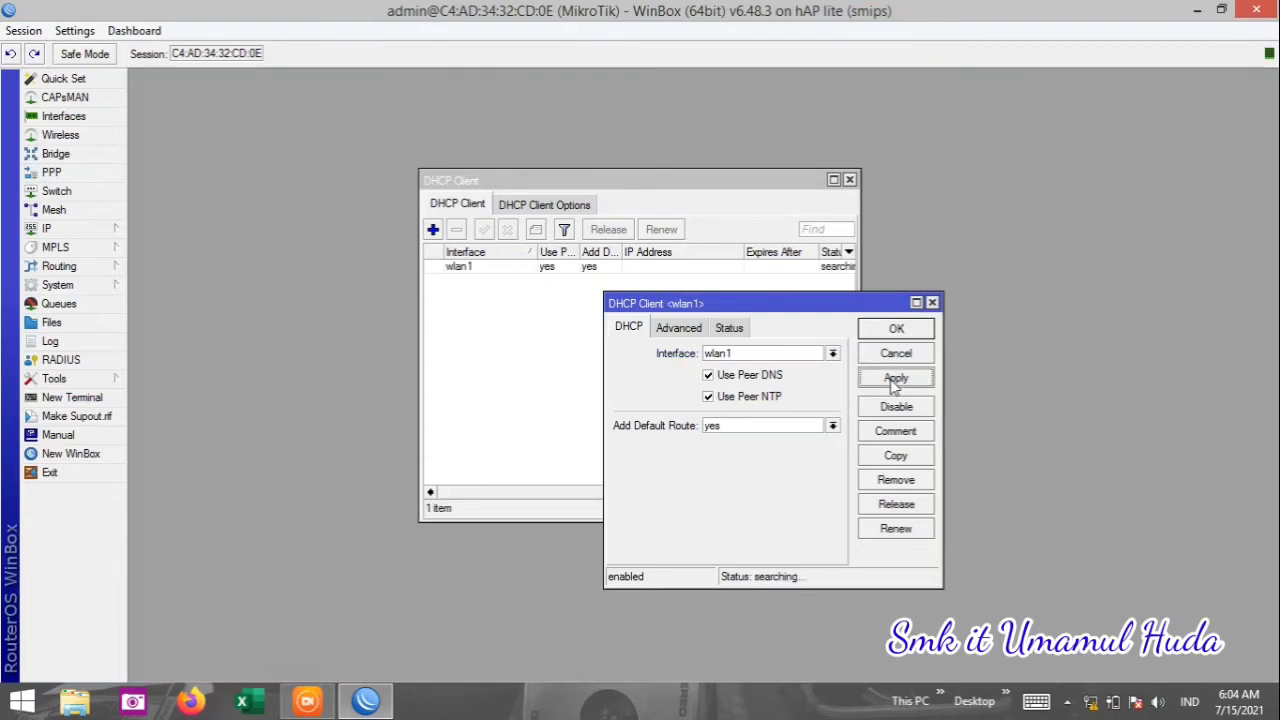
click(895, 332)
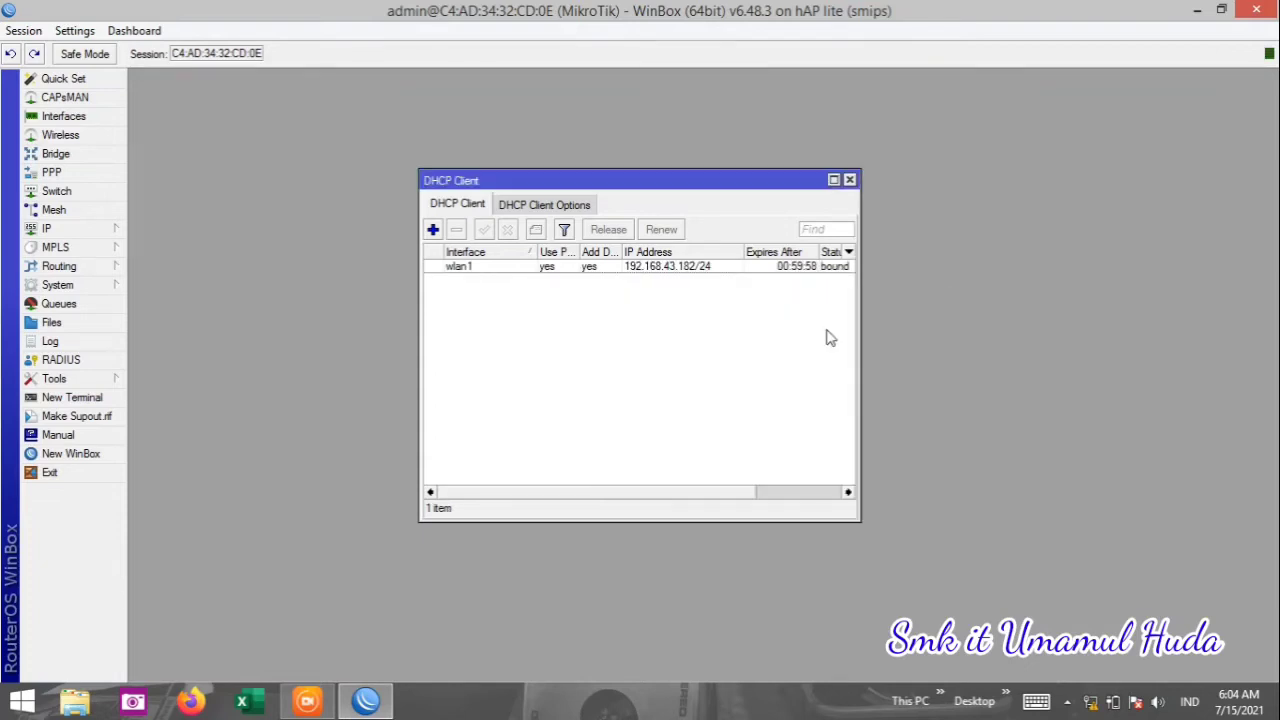
click(833, 180)
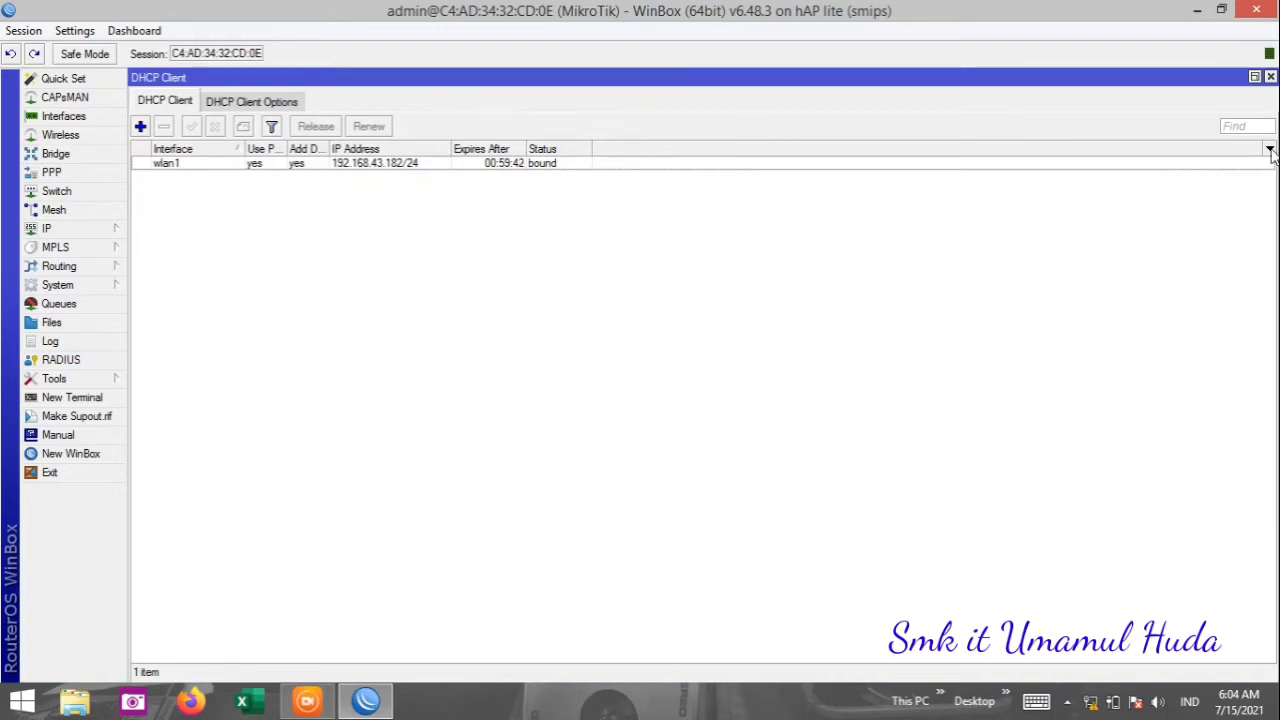
click(1271, 76)
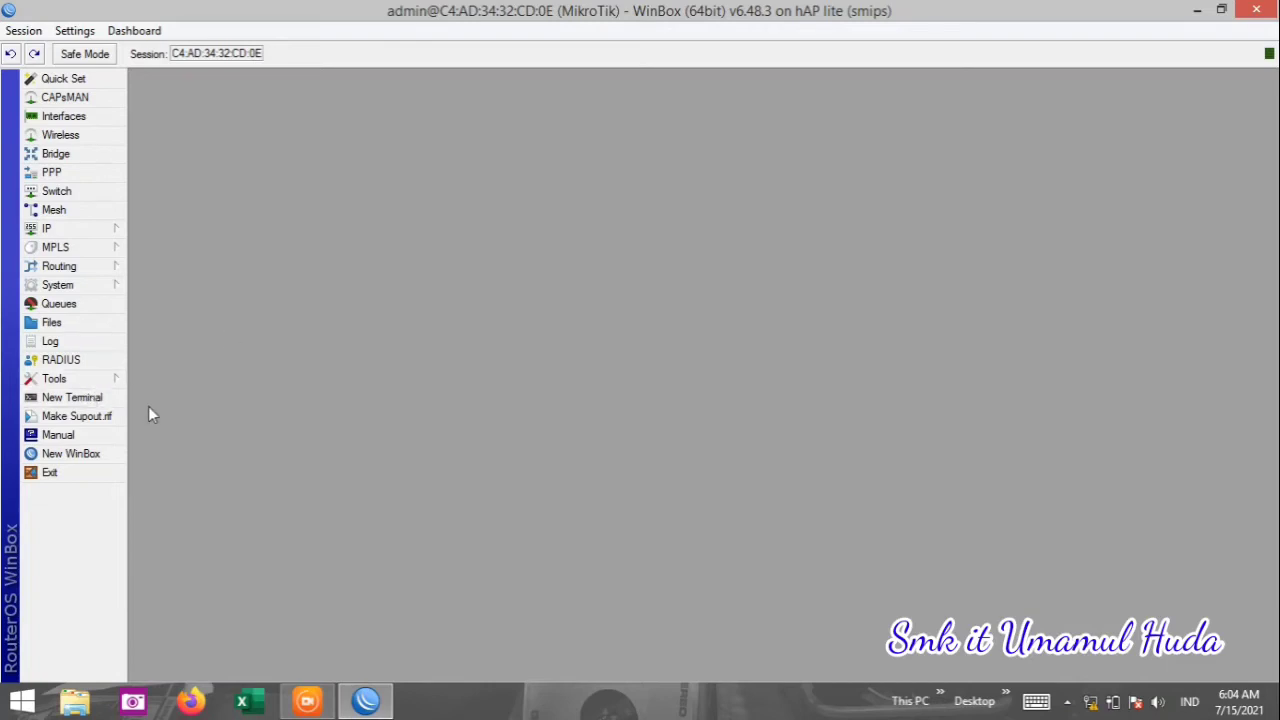
Run 'ping google.com' in a new terminal, get replies from 172.217.194.138, then close it.
click(72, 397)
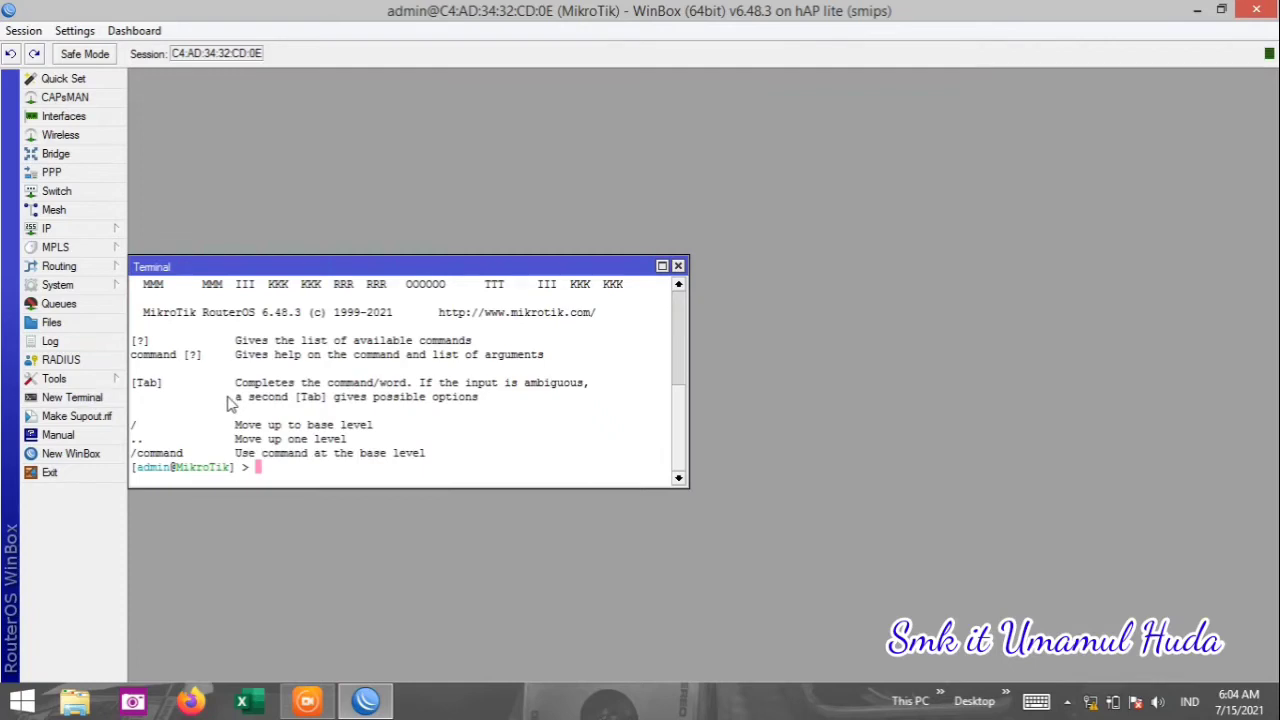
text(PING)
key(BackSpace)
key(BackSpace)
key(BackSpace)
key(BackSpace)
text(ping )
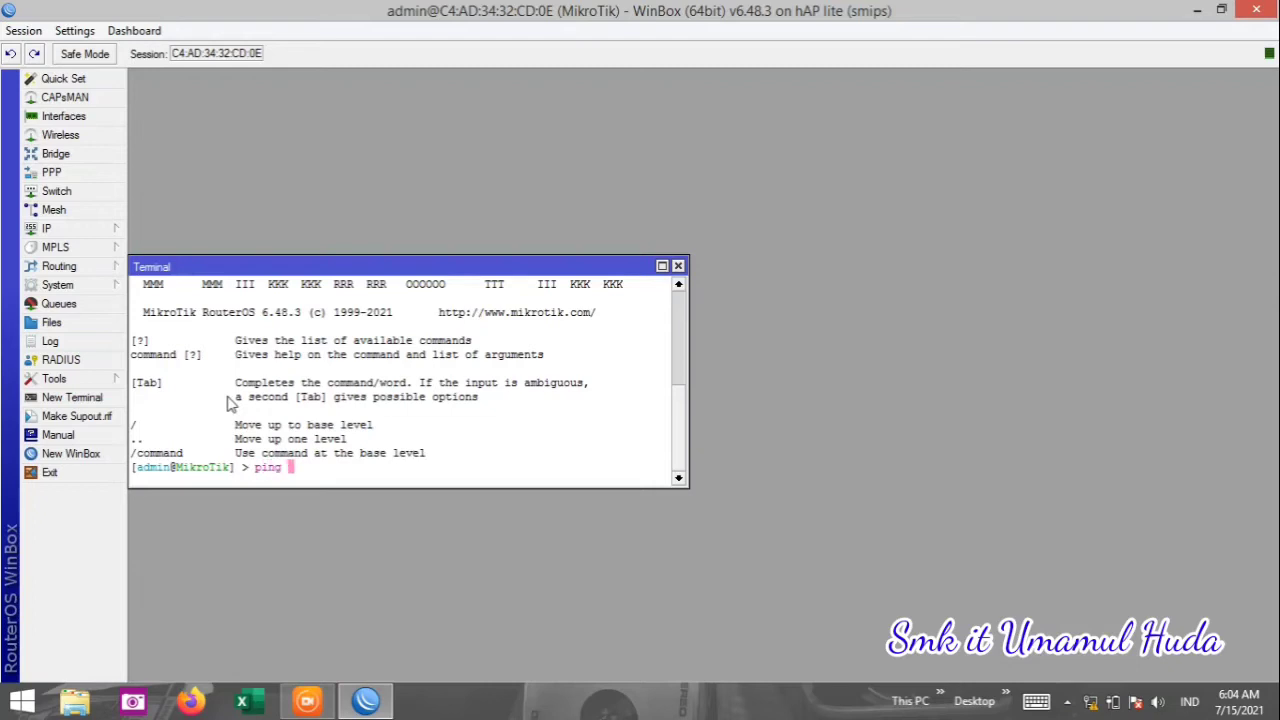
text(google.com)
key(Return)
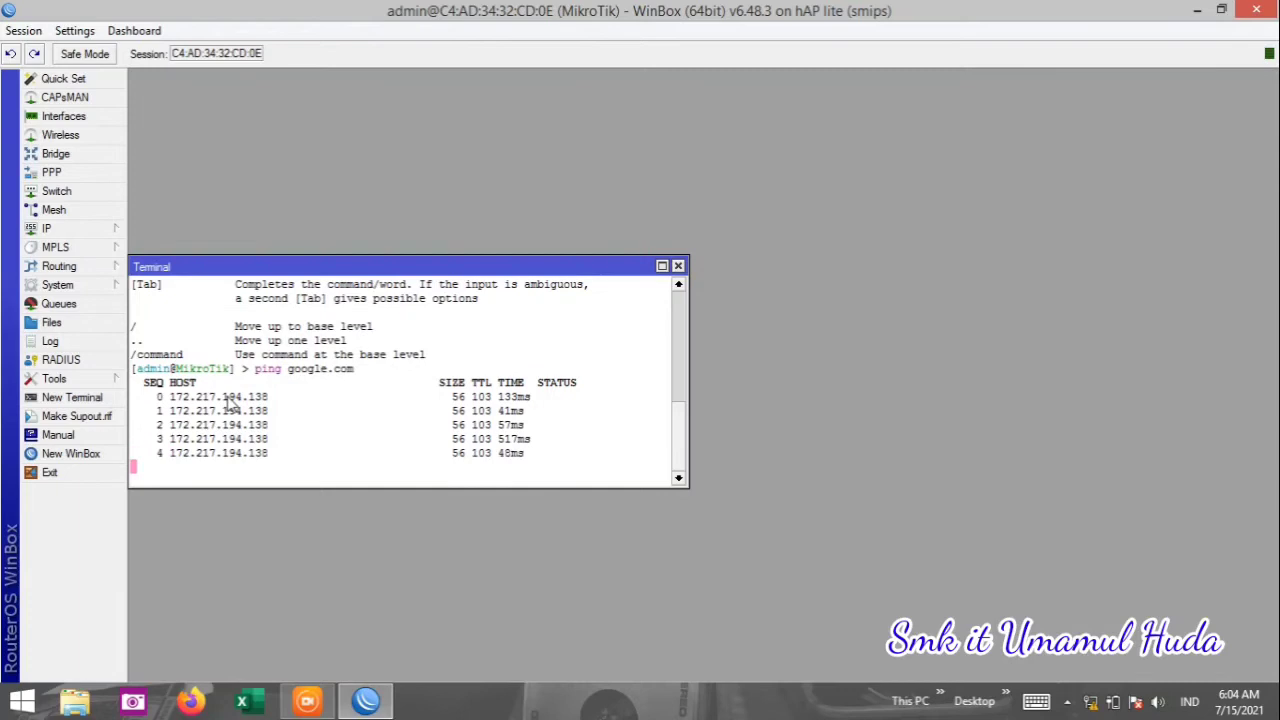
click(678, 266)
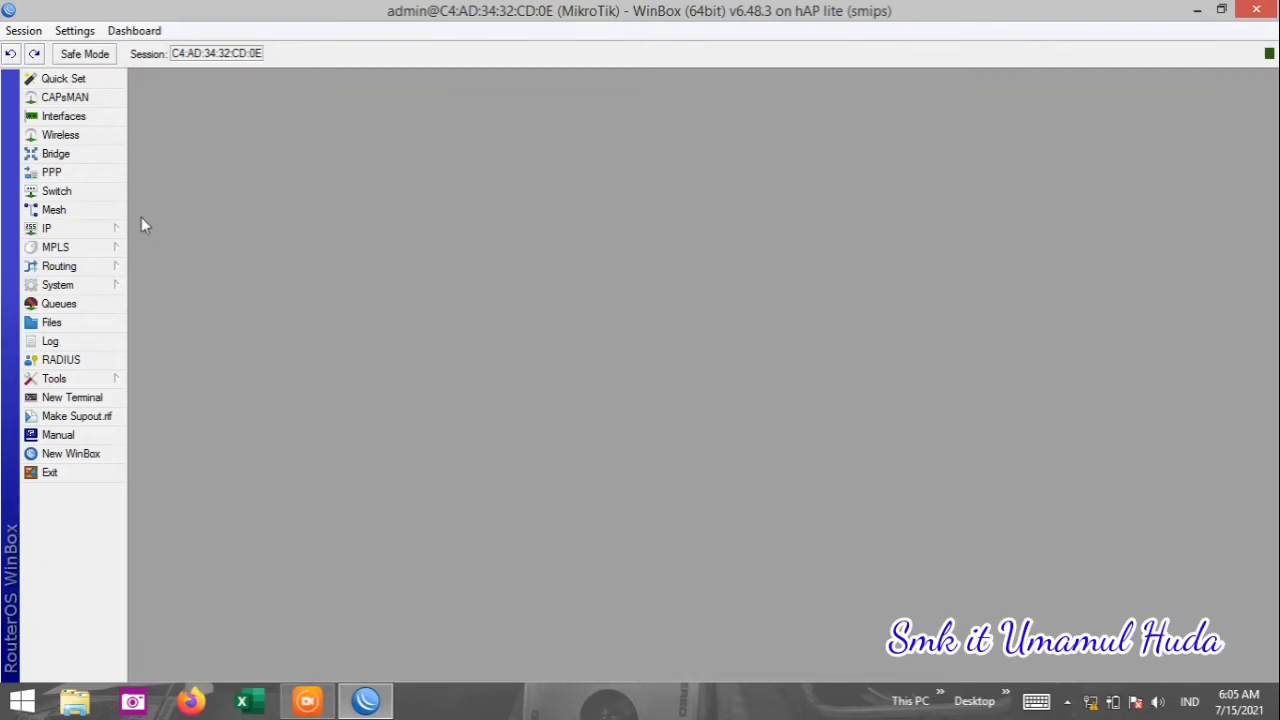
In IP > DNS, enter servers 8.8.8.8 and 8.8.4.4, tick Allow Remote Requests, and save.
click(100, 231)
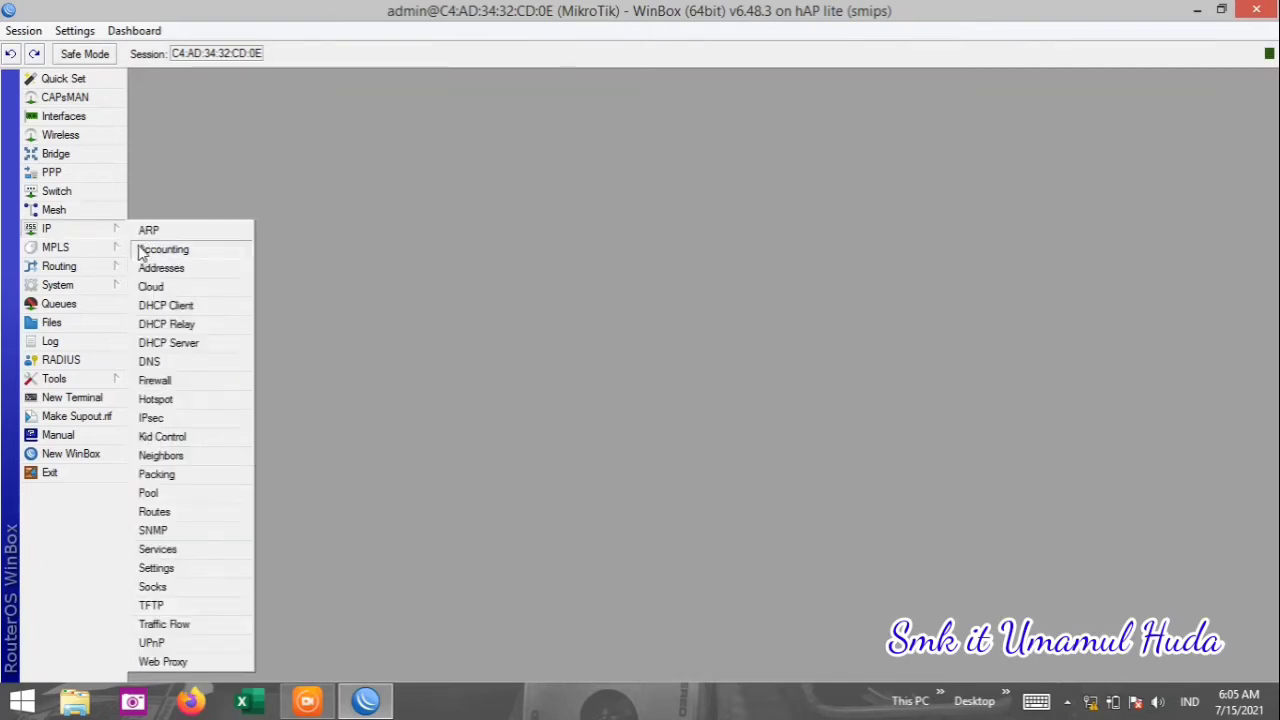
click(150, 362)
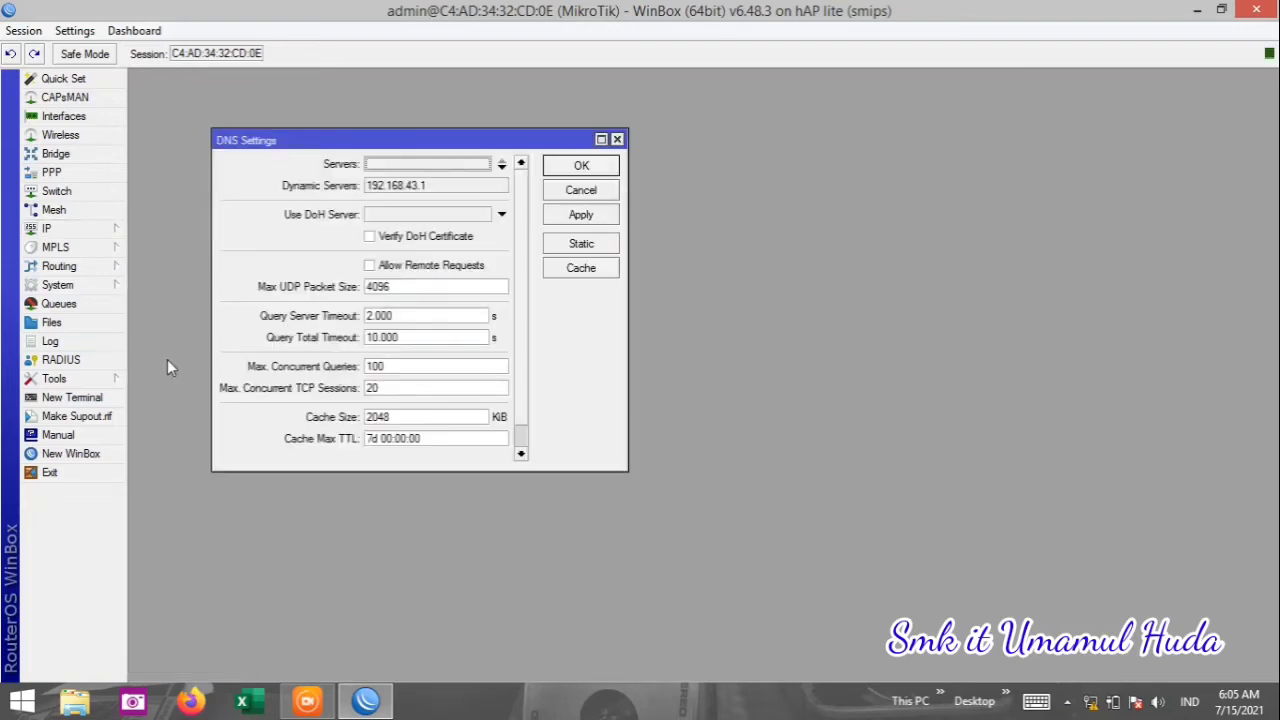
click(430, 166)
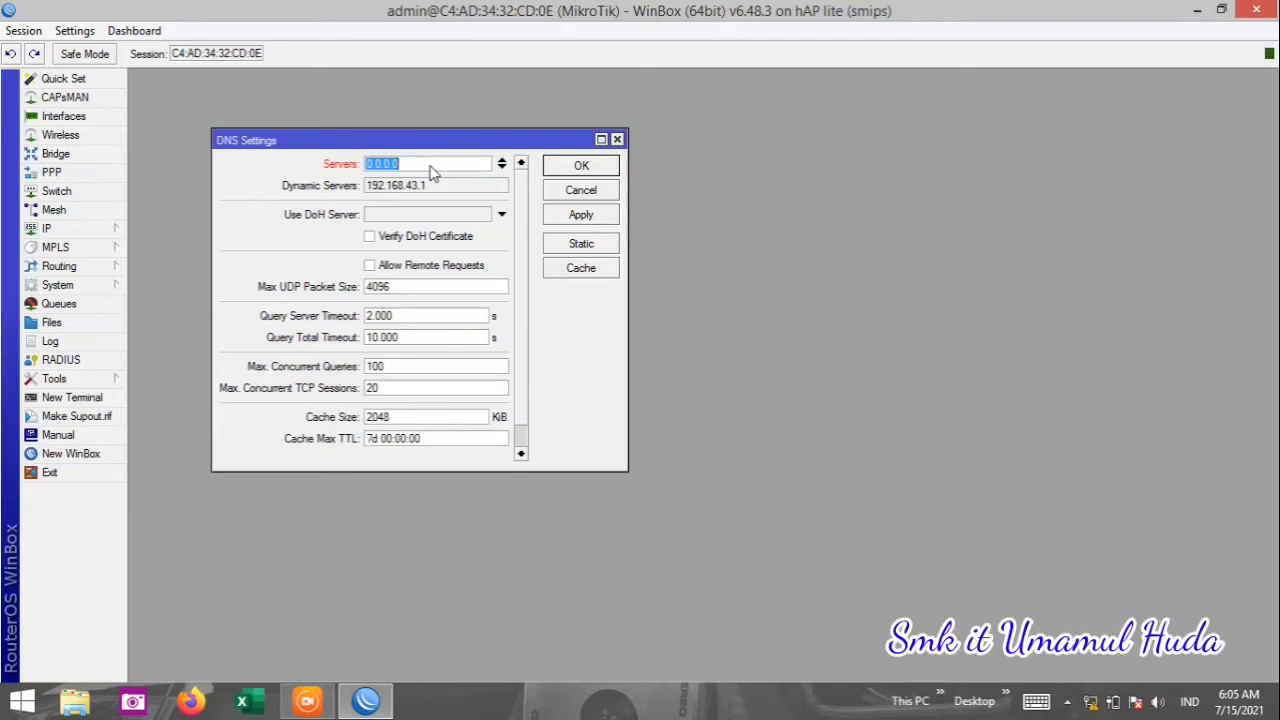
text(8.8.8.8)
click(501, 167)
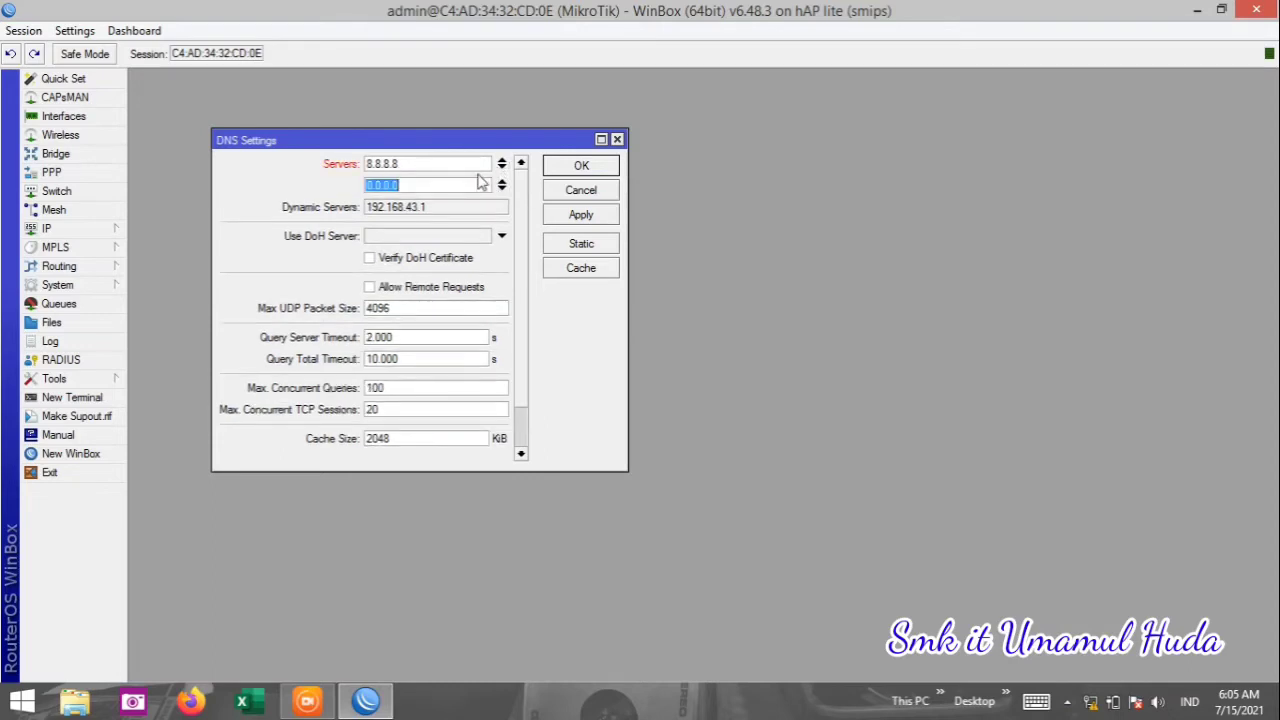
text(8.8.4.4)
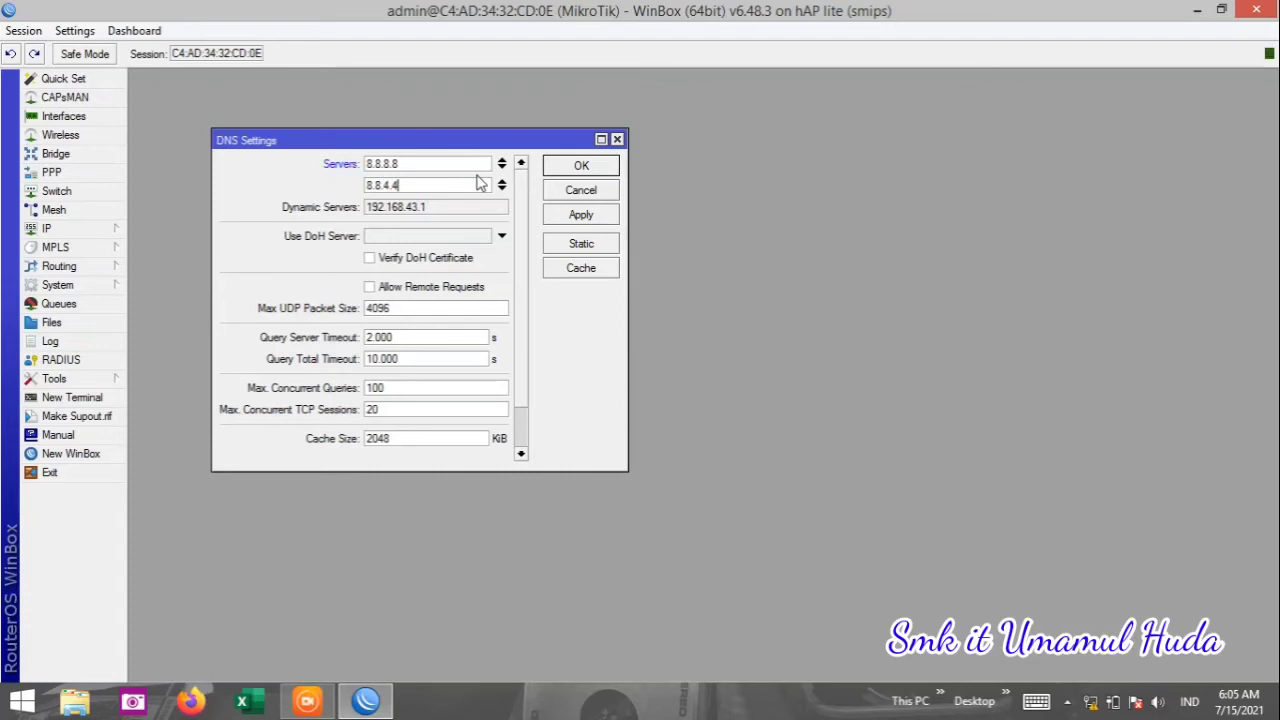
click(370, 288)
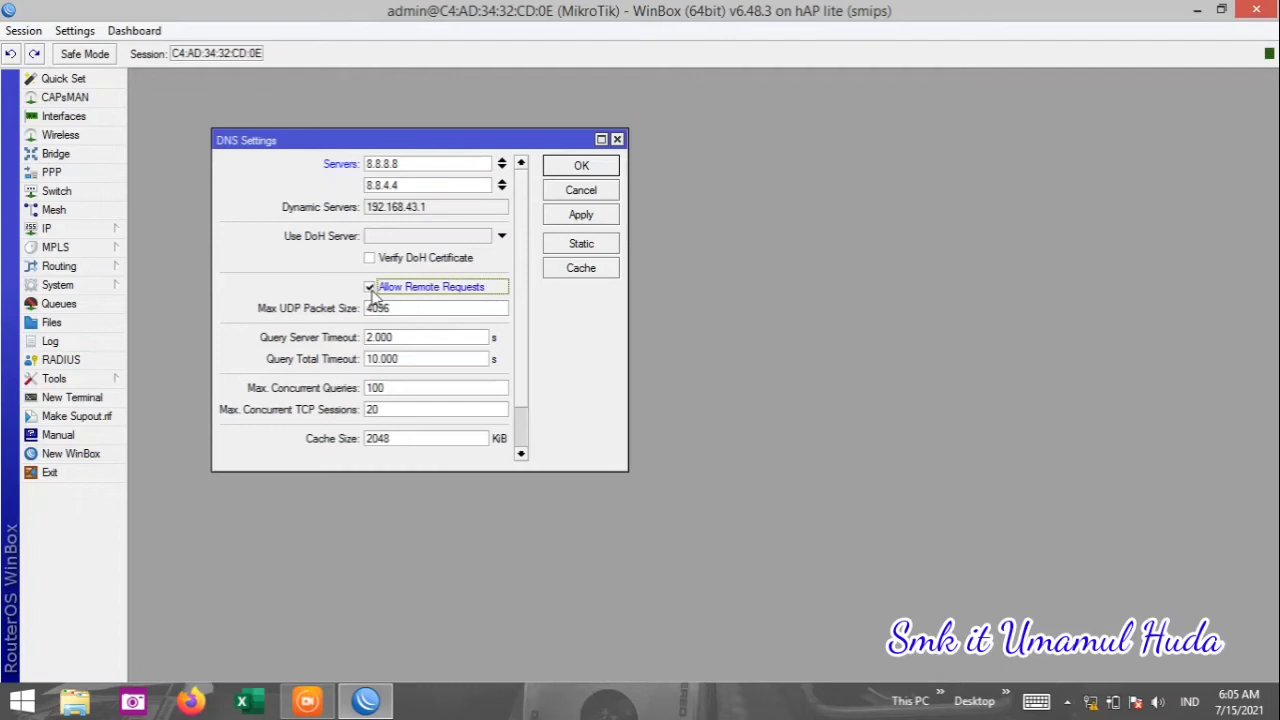
click(561, 213)
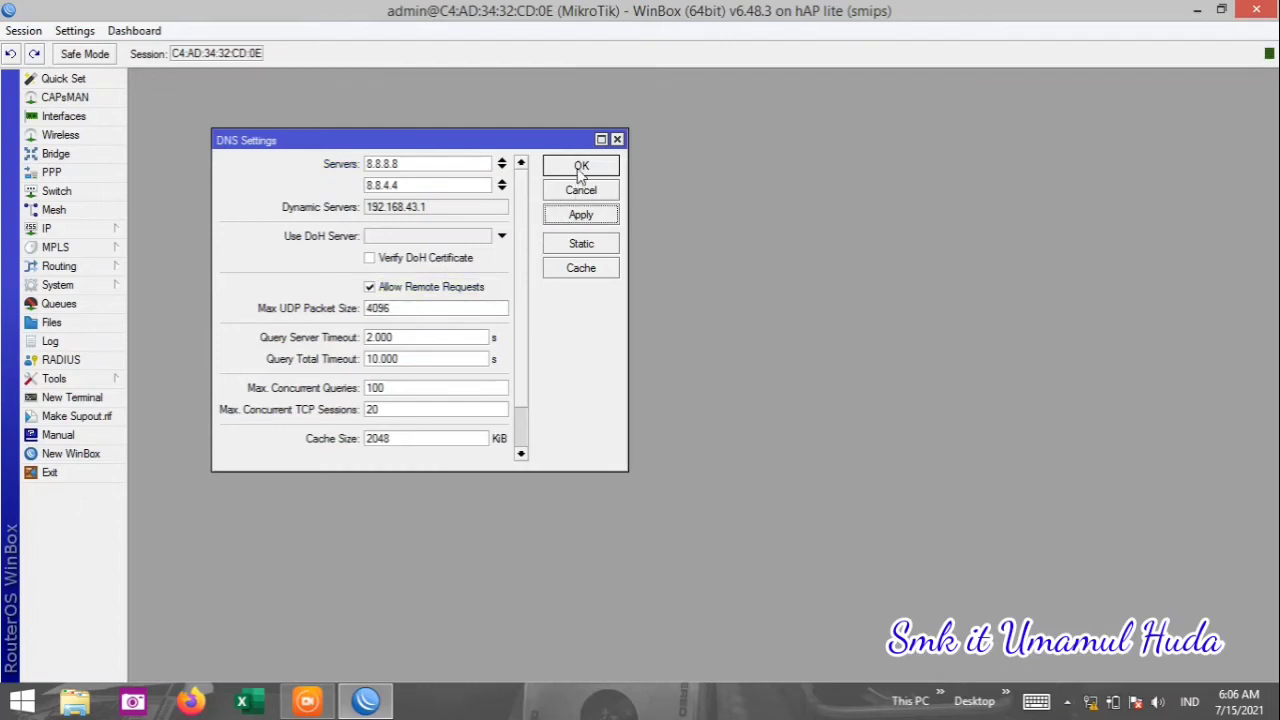
click(581, 168)
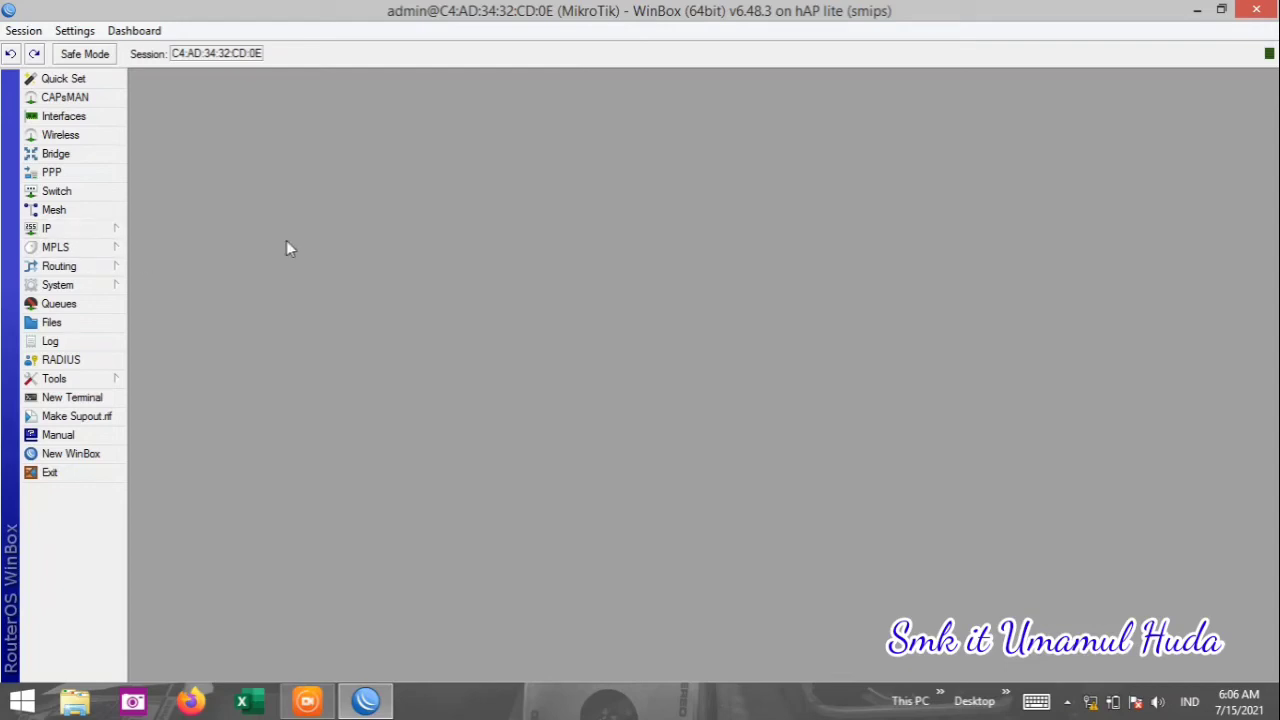
Open the router's IP > Addresses list.
click(105, 232)
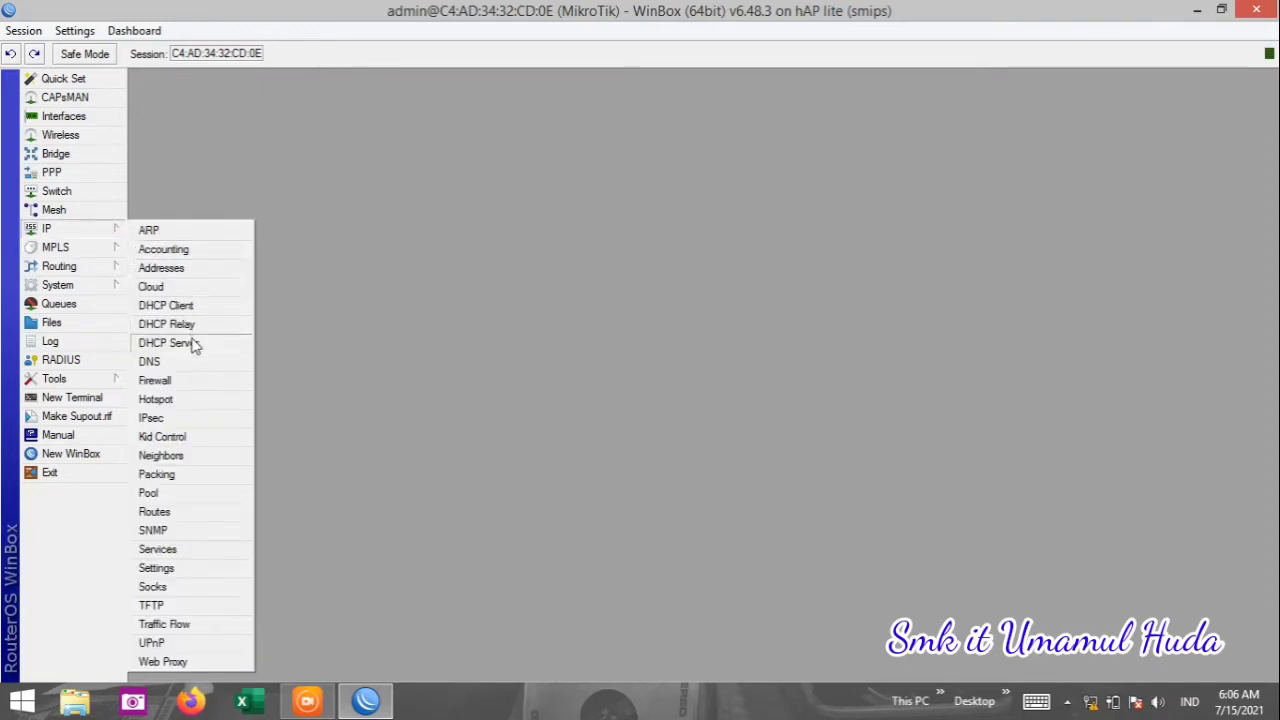
click(307, 236)
click(116, 230)
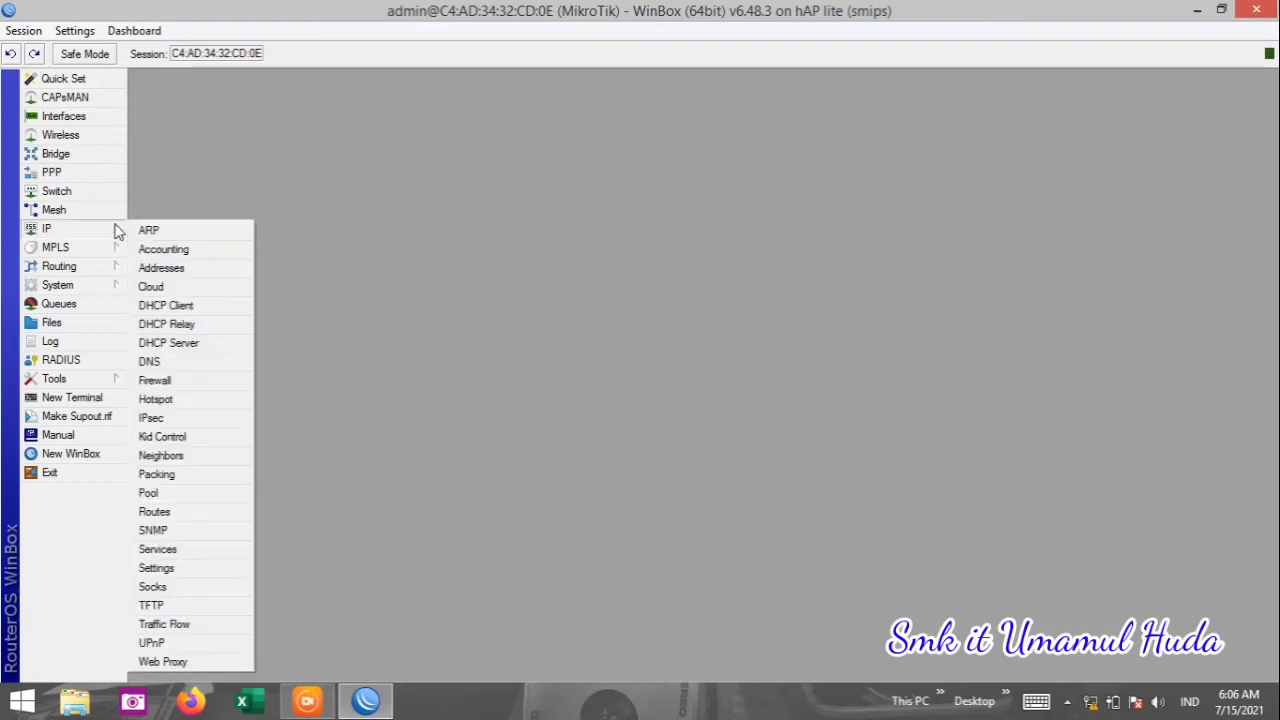
click(170, 268)
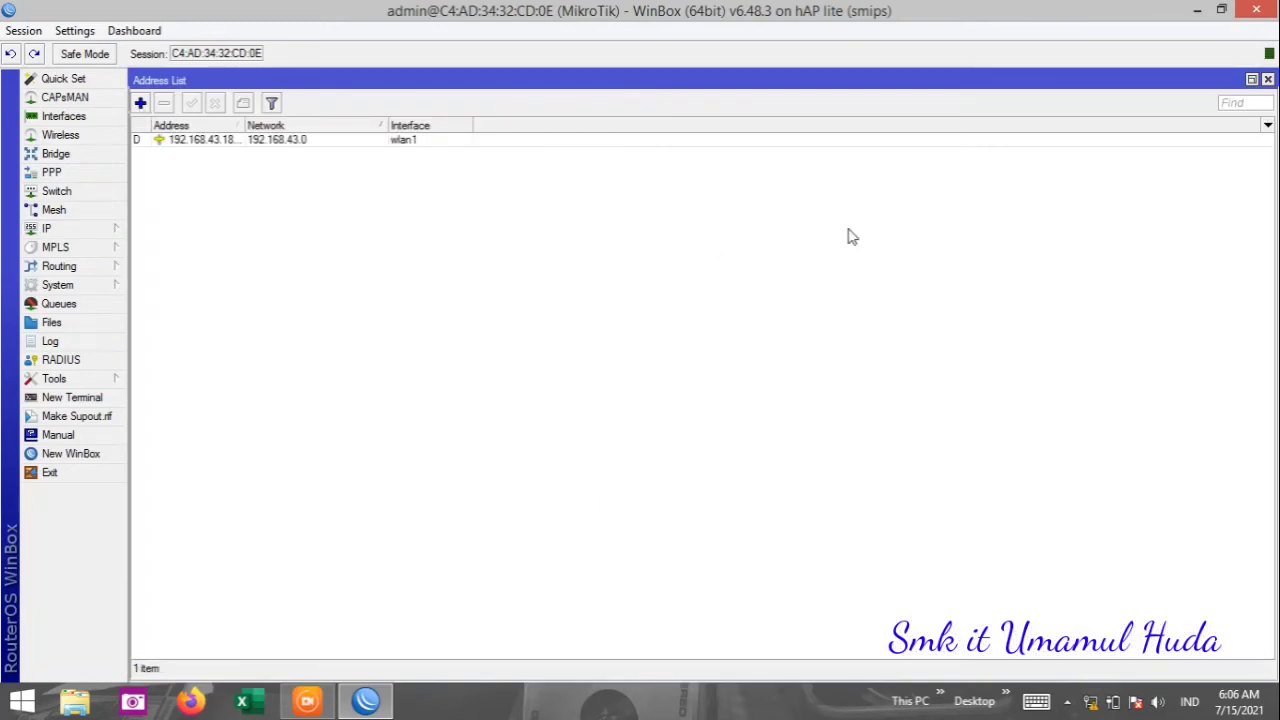
click(1268, 78)
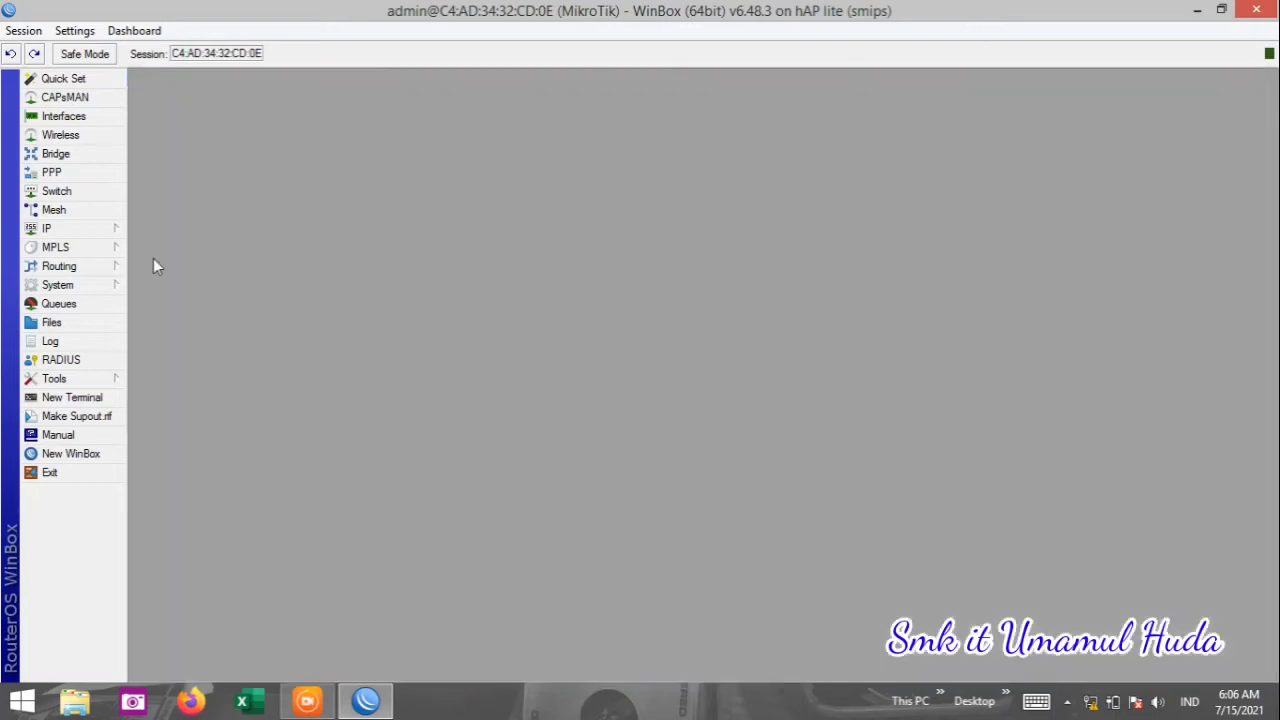
click(92, 240)
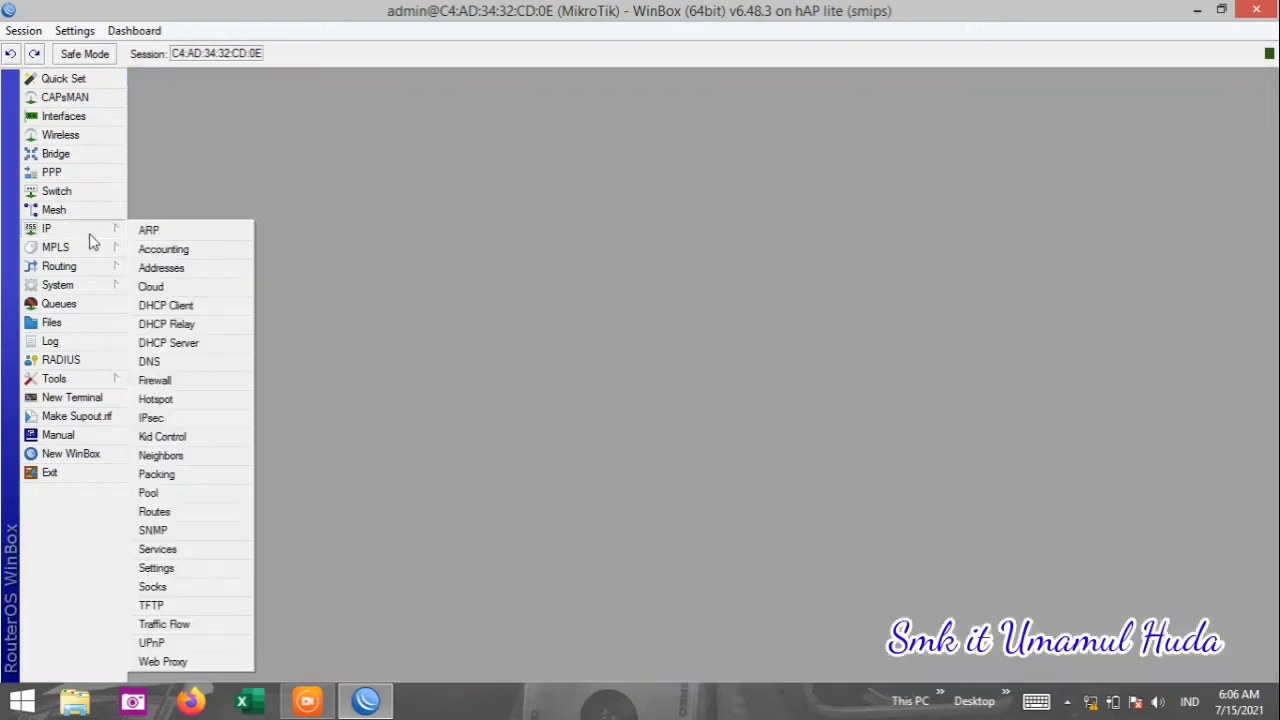
click(161, 270)
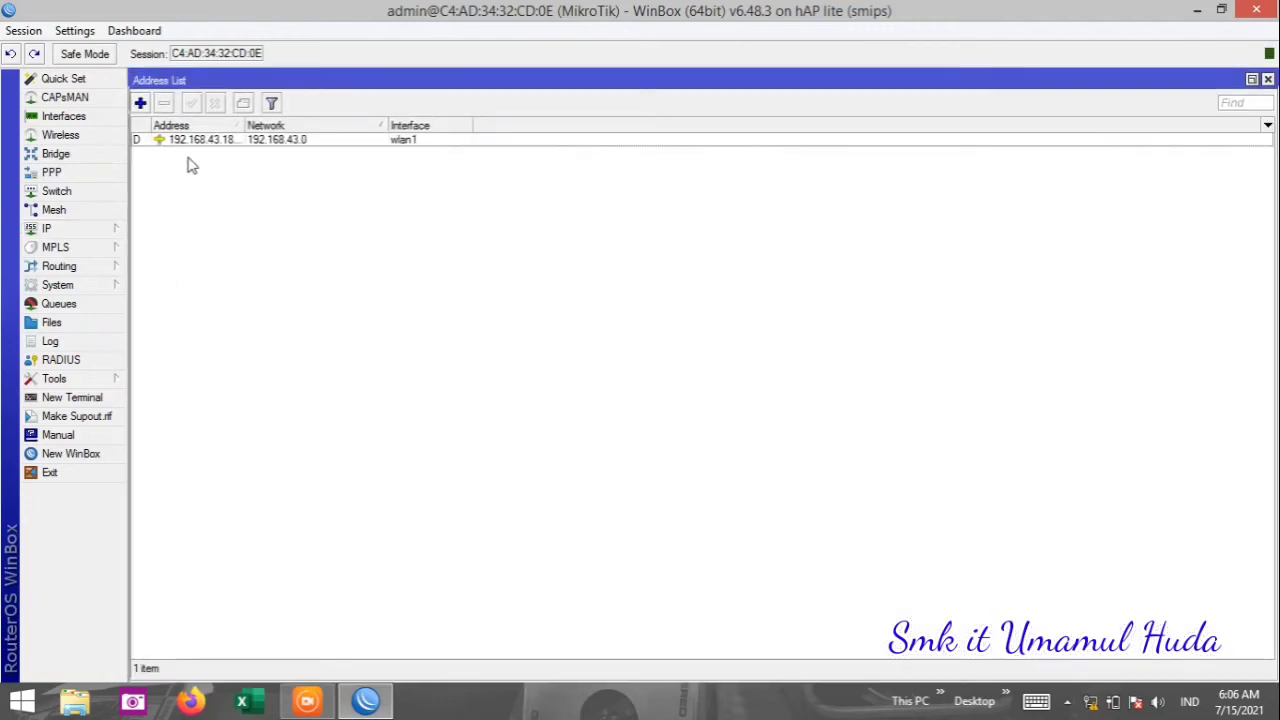
Add the address 192.168.100.1/24 on ether2-LAN and save it.
click(141, 106)
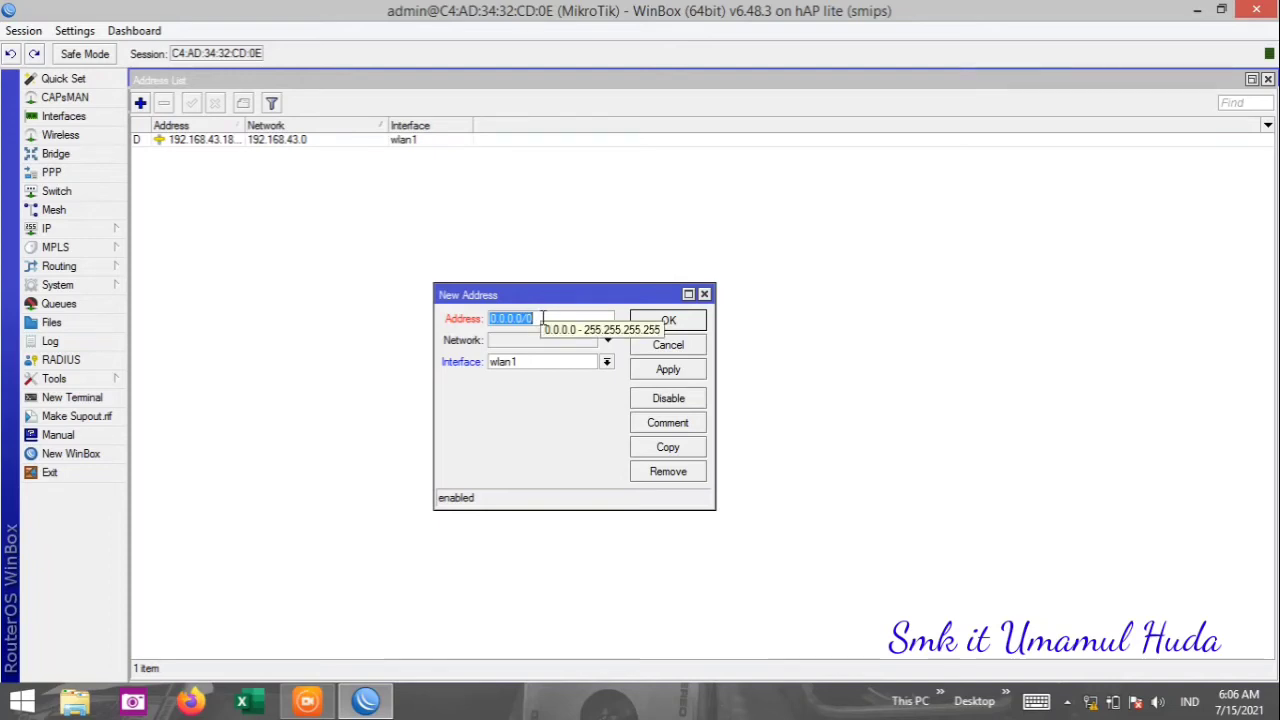
text(192)
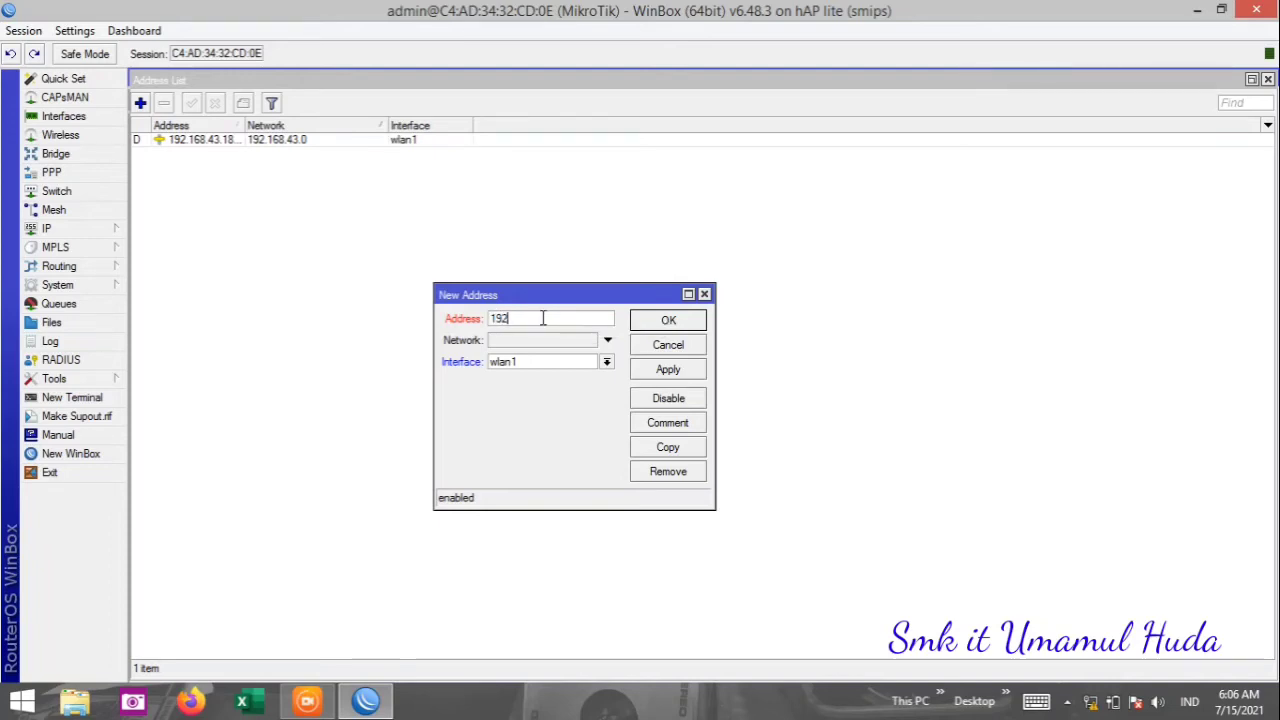
text(.168)
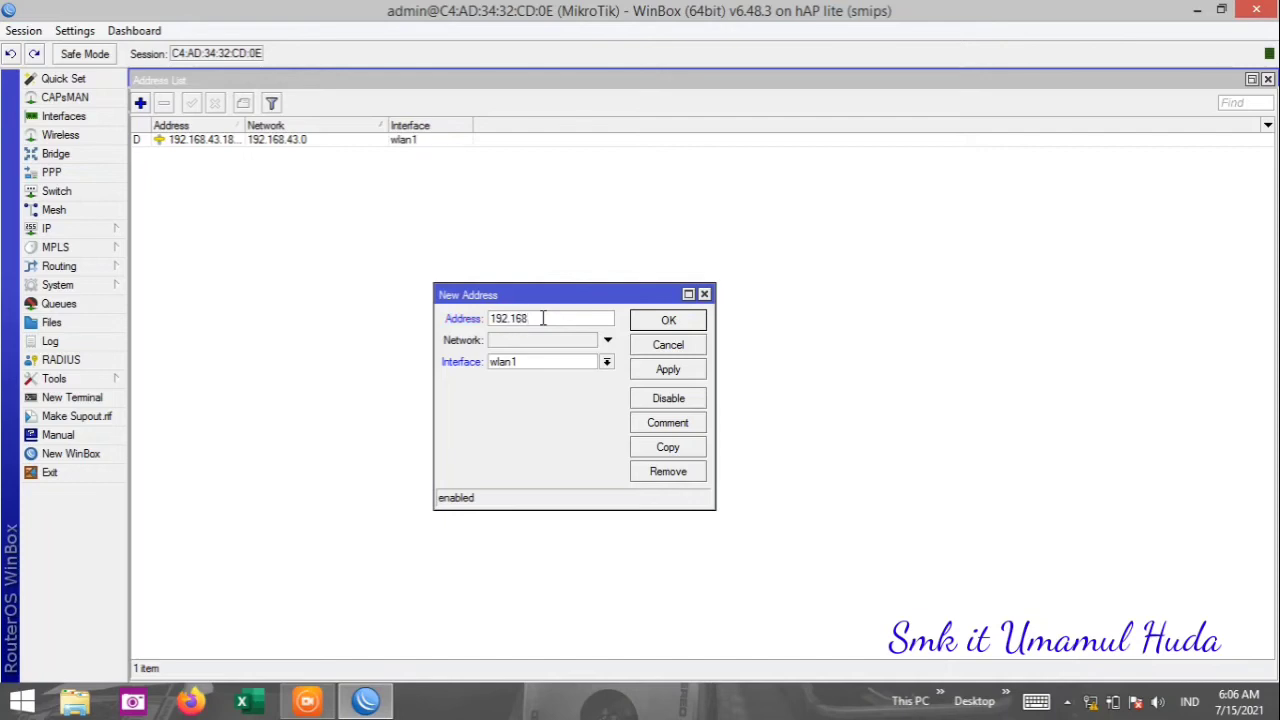
text(.100.1/24)
click(606, 363)
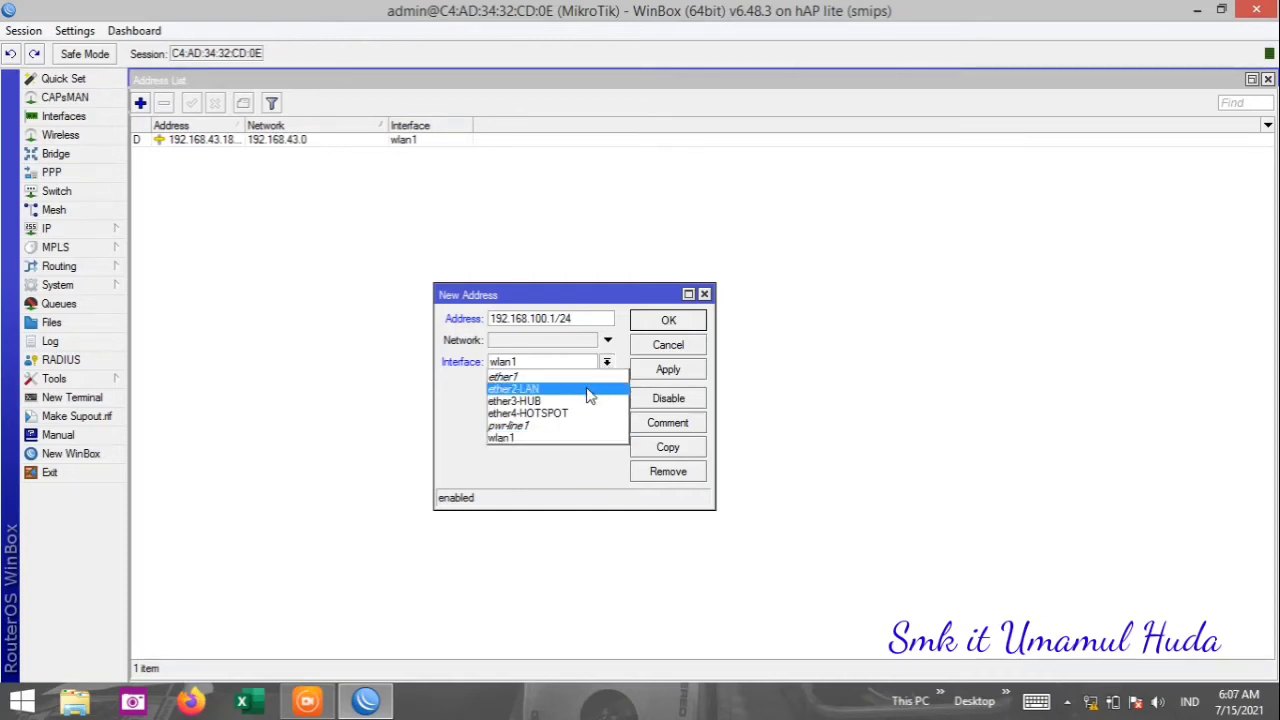
click(590, 395)
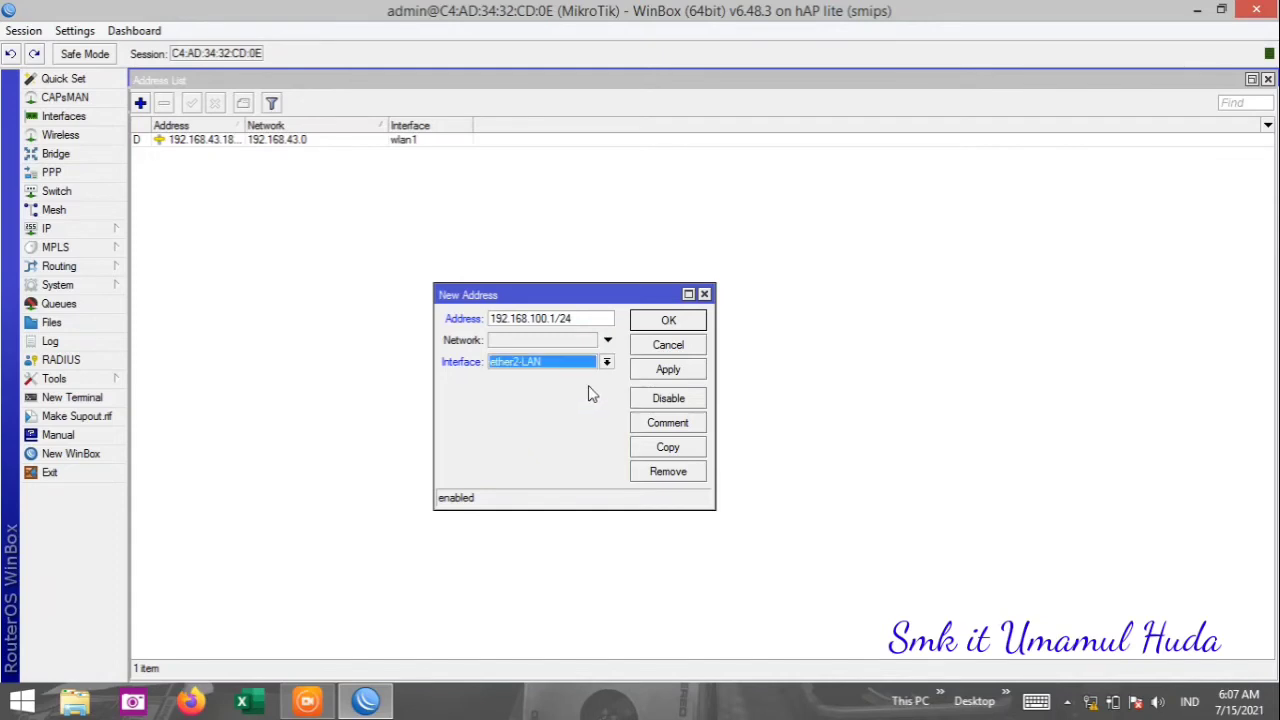
click(665, 370)
click(670, 322)
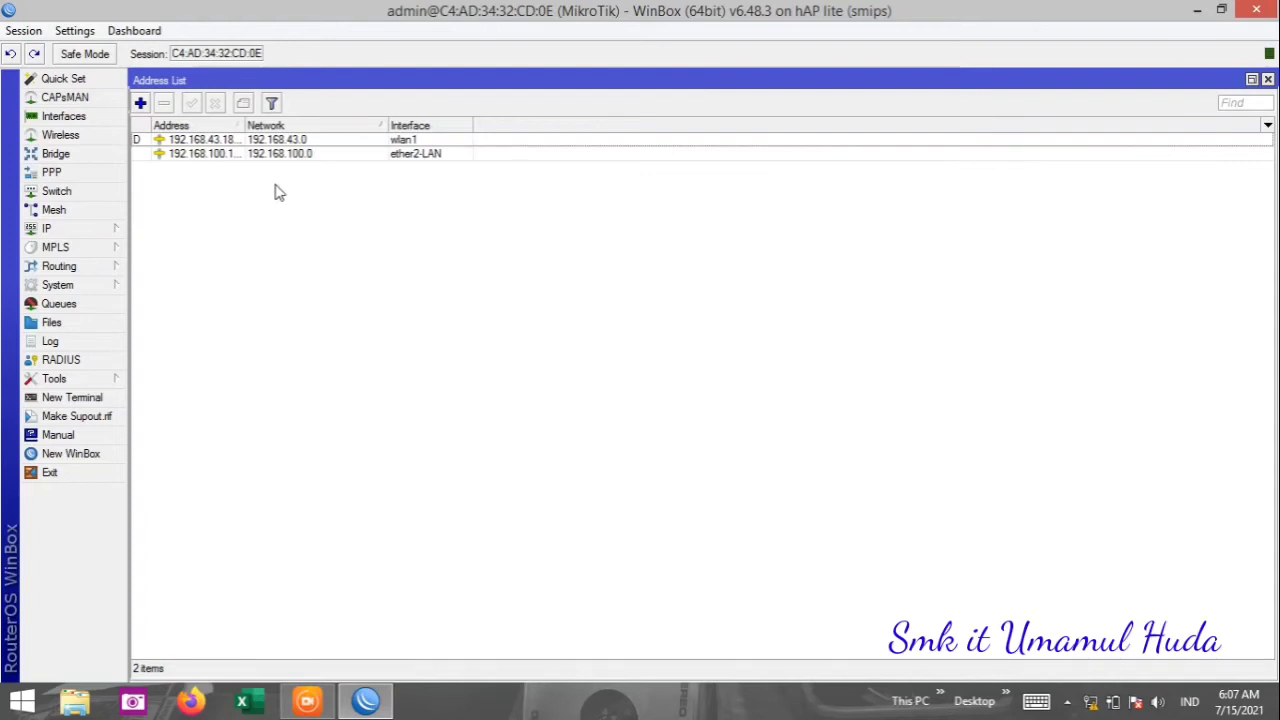
Add 192.168.150.1/24 on ether3-HUB, then open another blank New Address entry.
click(140, 103)
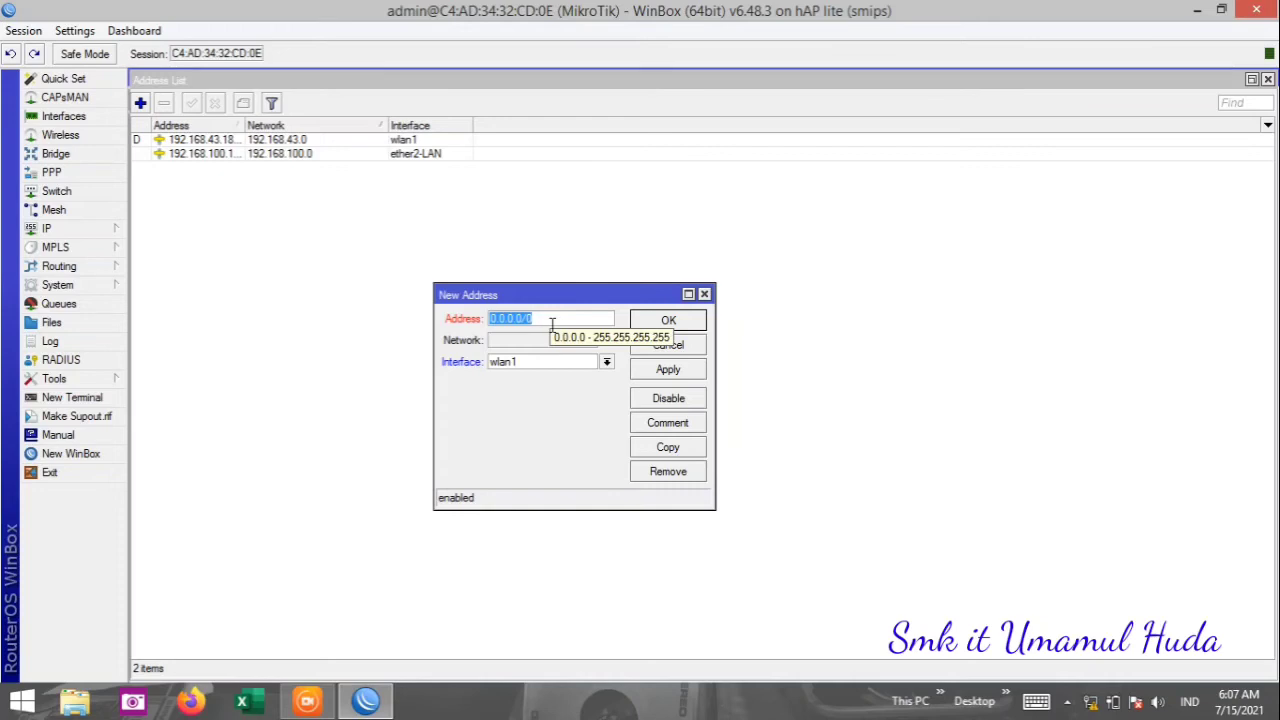
text(192.1)
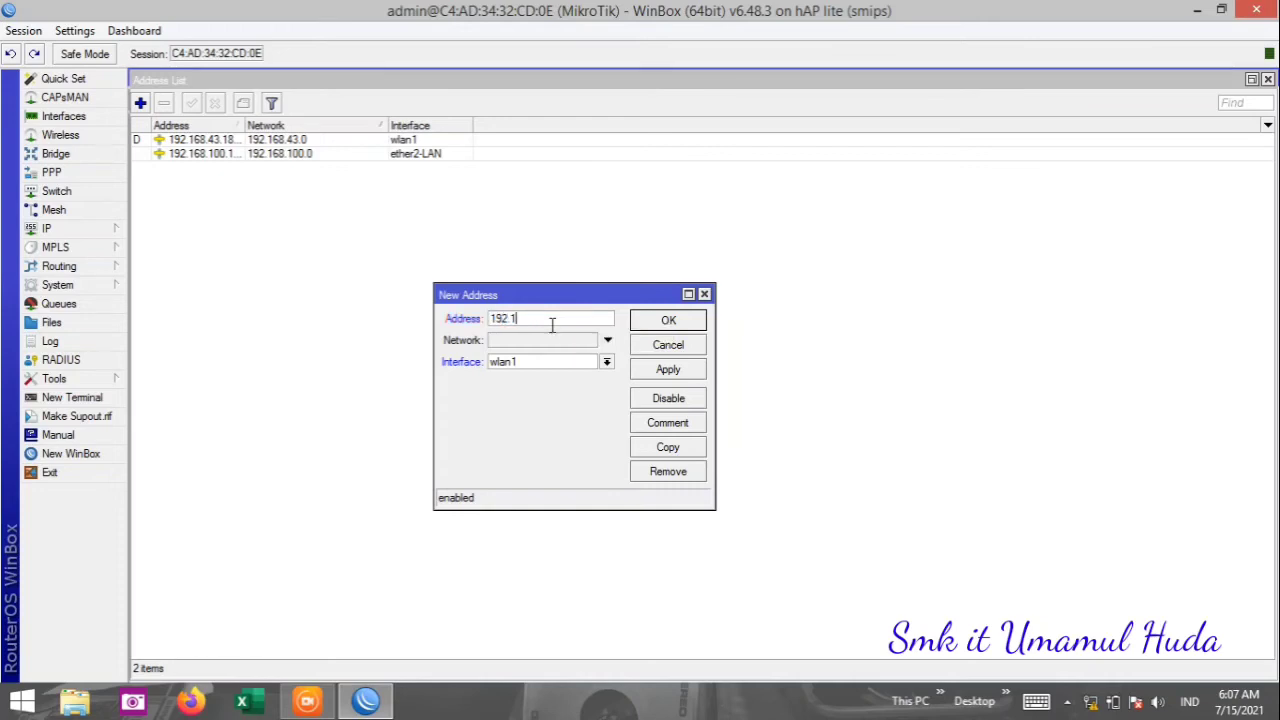
text(68.15)
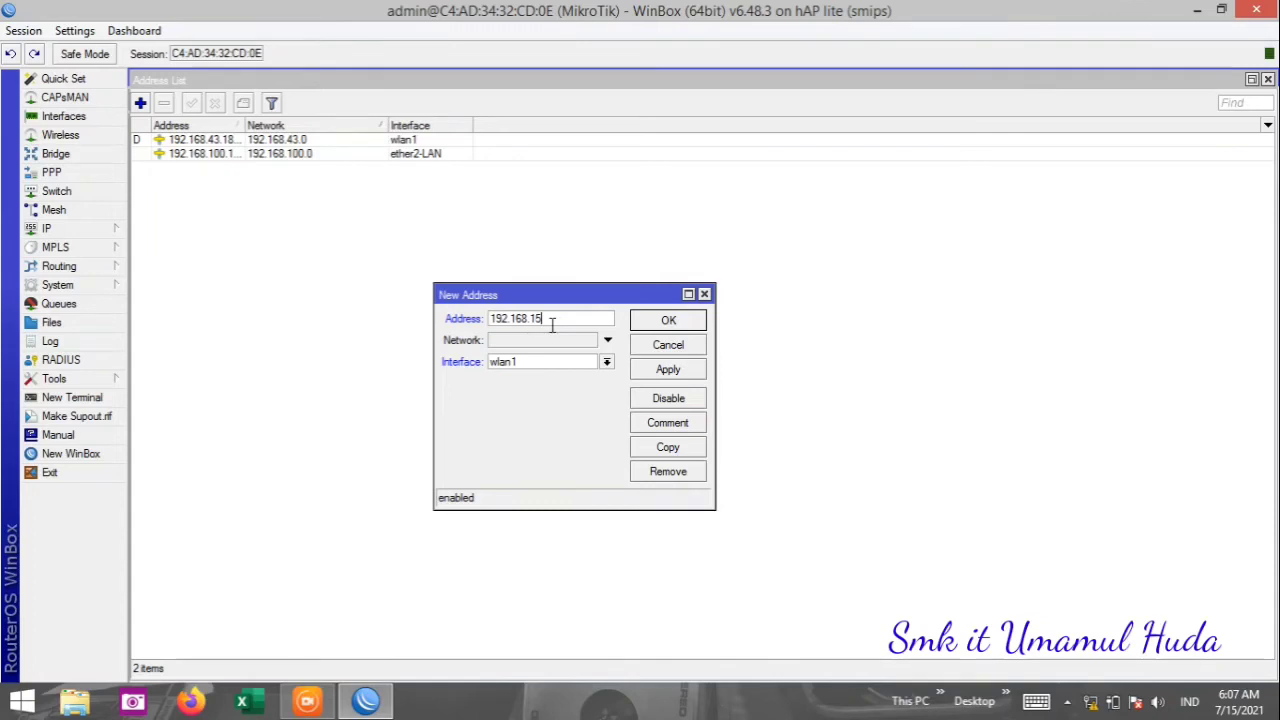
text(0.1/24)
click(606, 362)
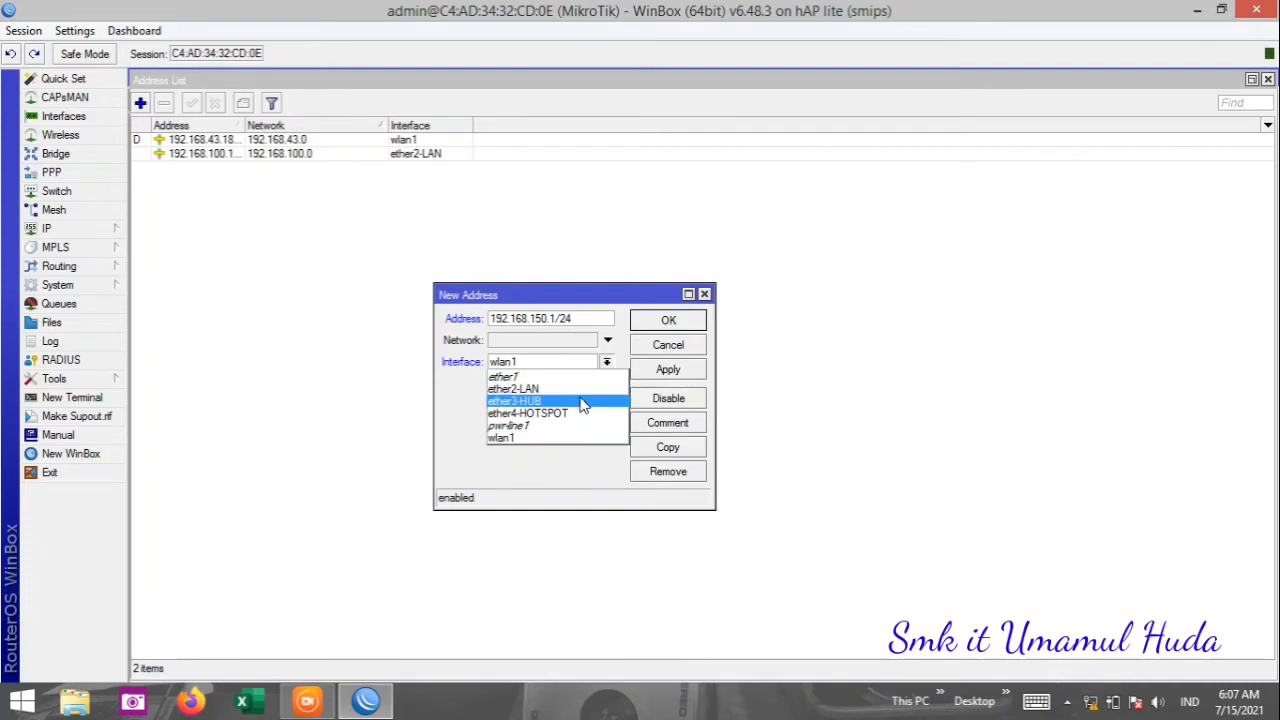
click(605, 364)
click(606, 363)
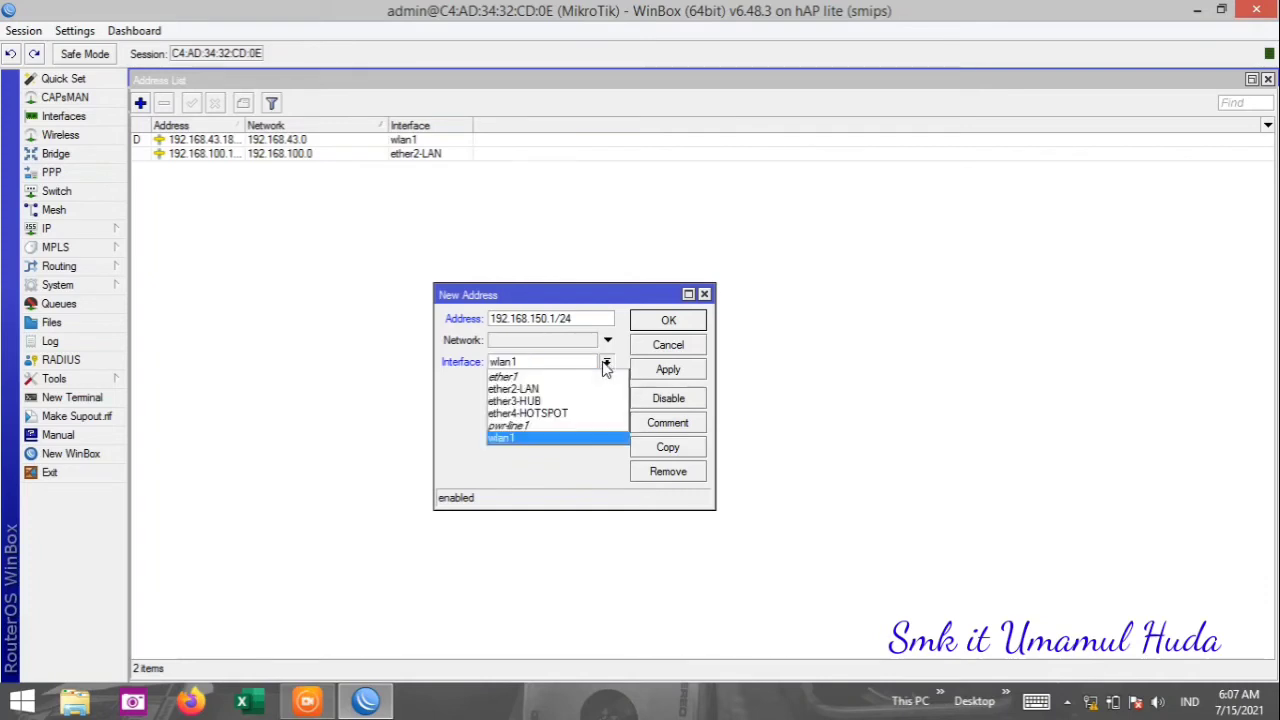
click(578, 405)
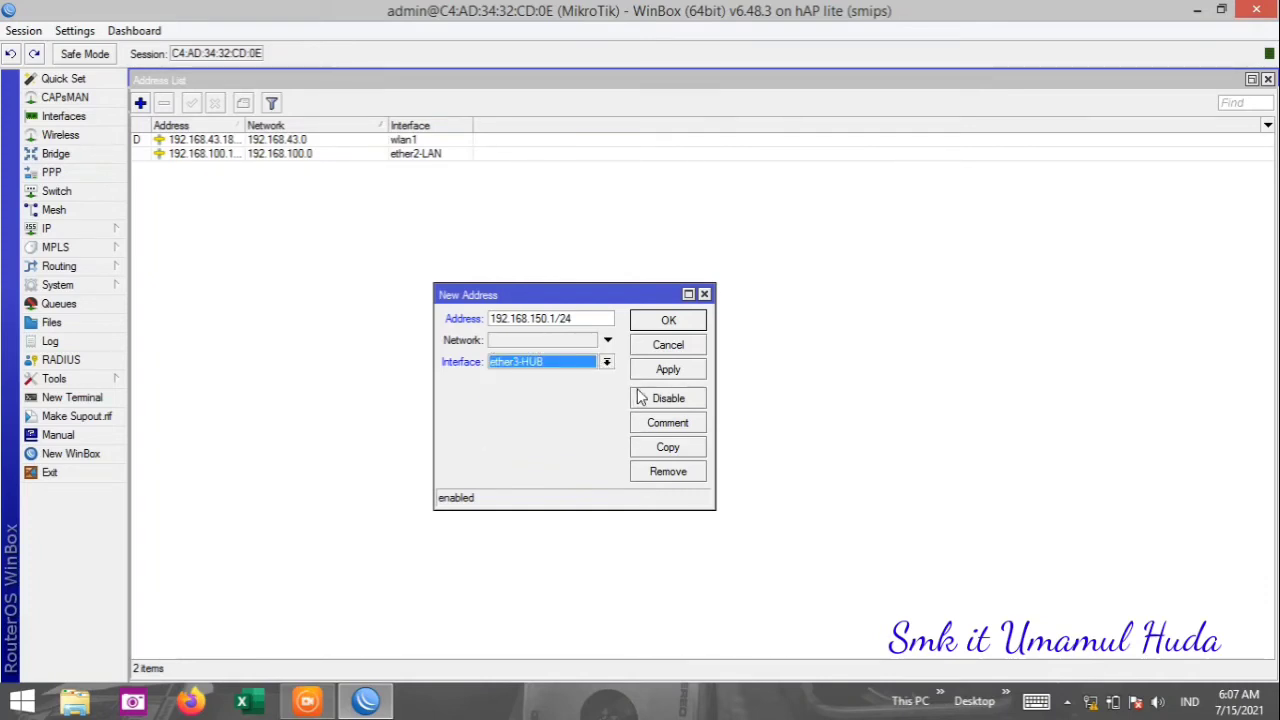
click(667, 372)
click(672, 325)
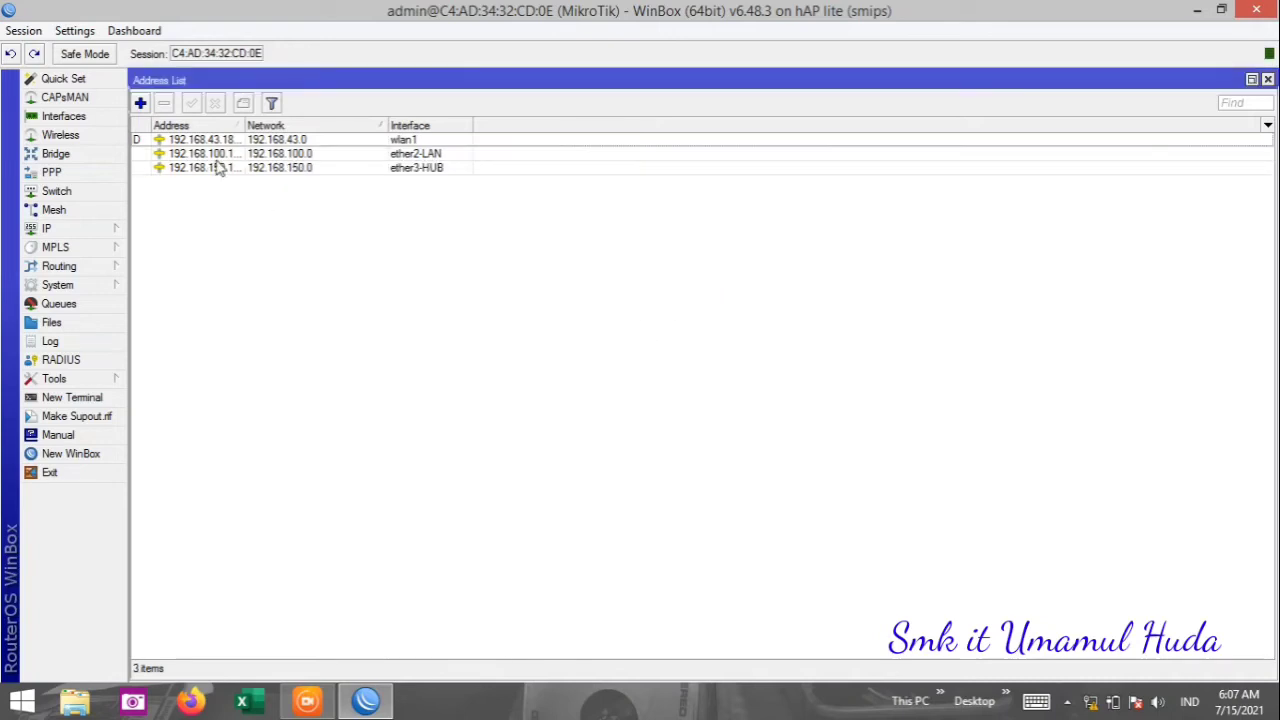
click(141, 104)
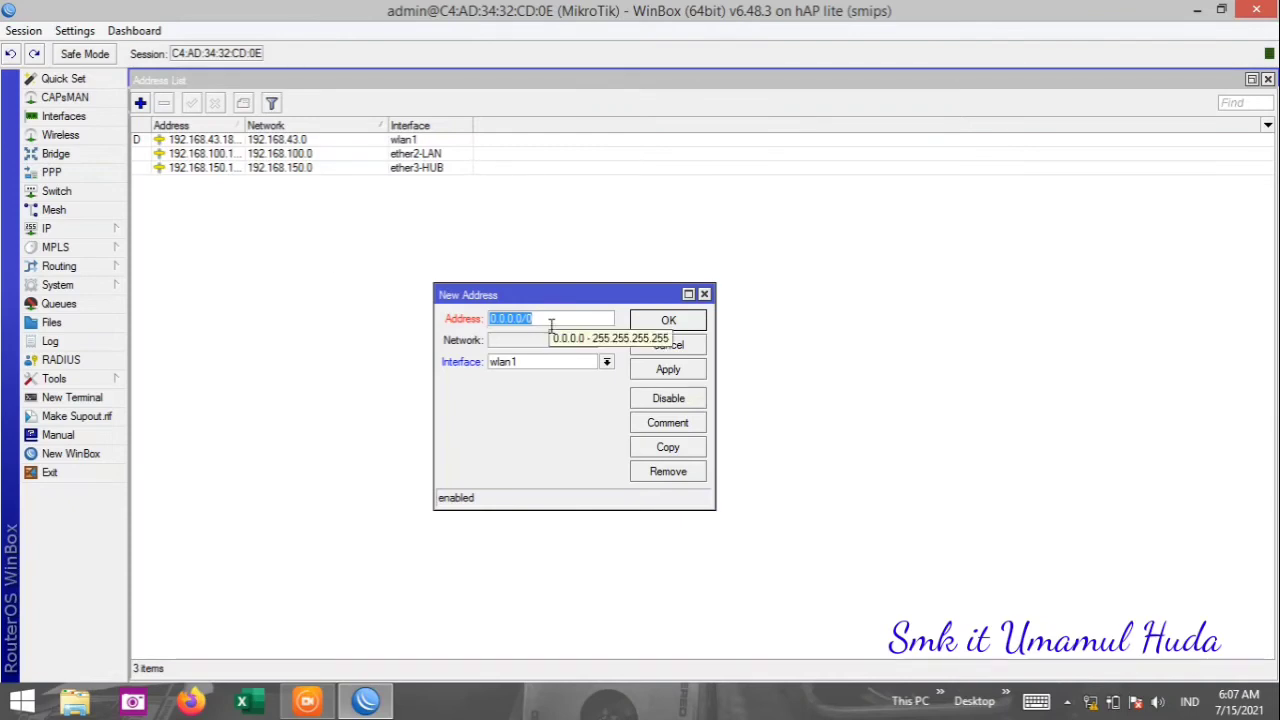
Enter 192.168.200.1/24, assign it to ether4-HOTSPOT, and apply and save it.
text(192)
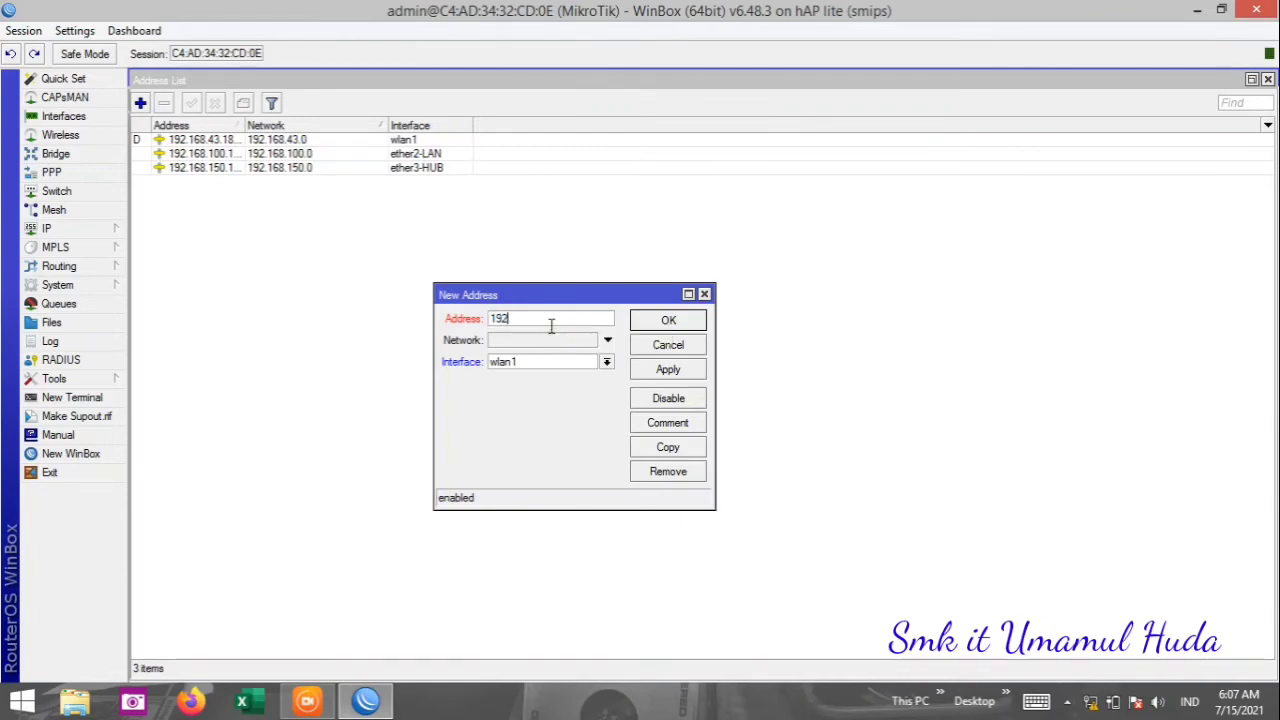
text(.168.200.1/24)
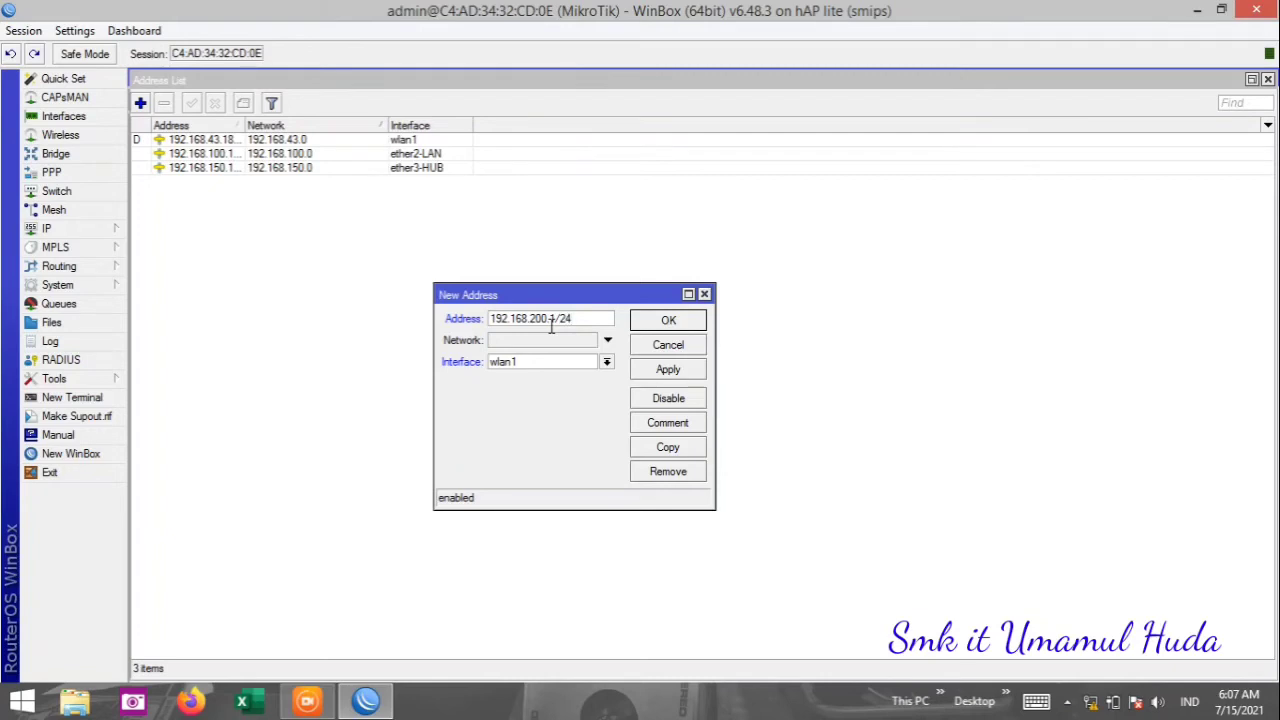
click(606, 363)
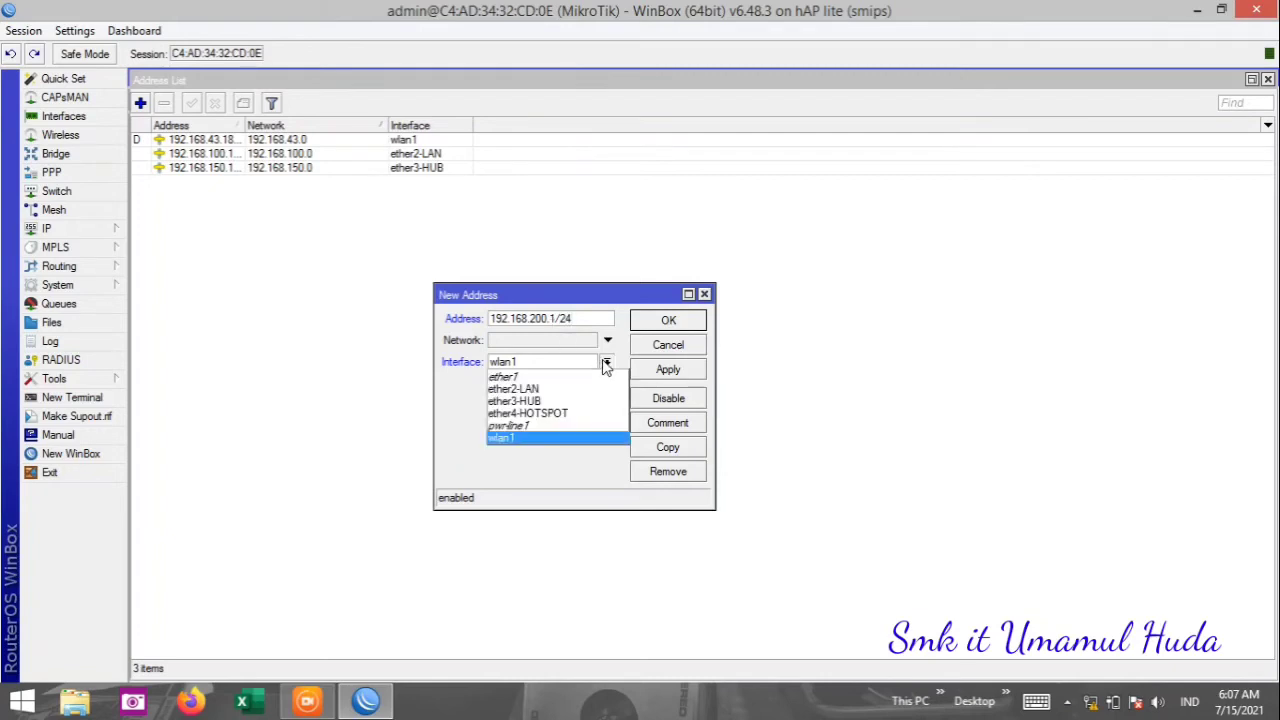
click(584, 413)
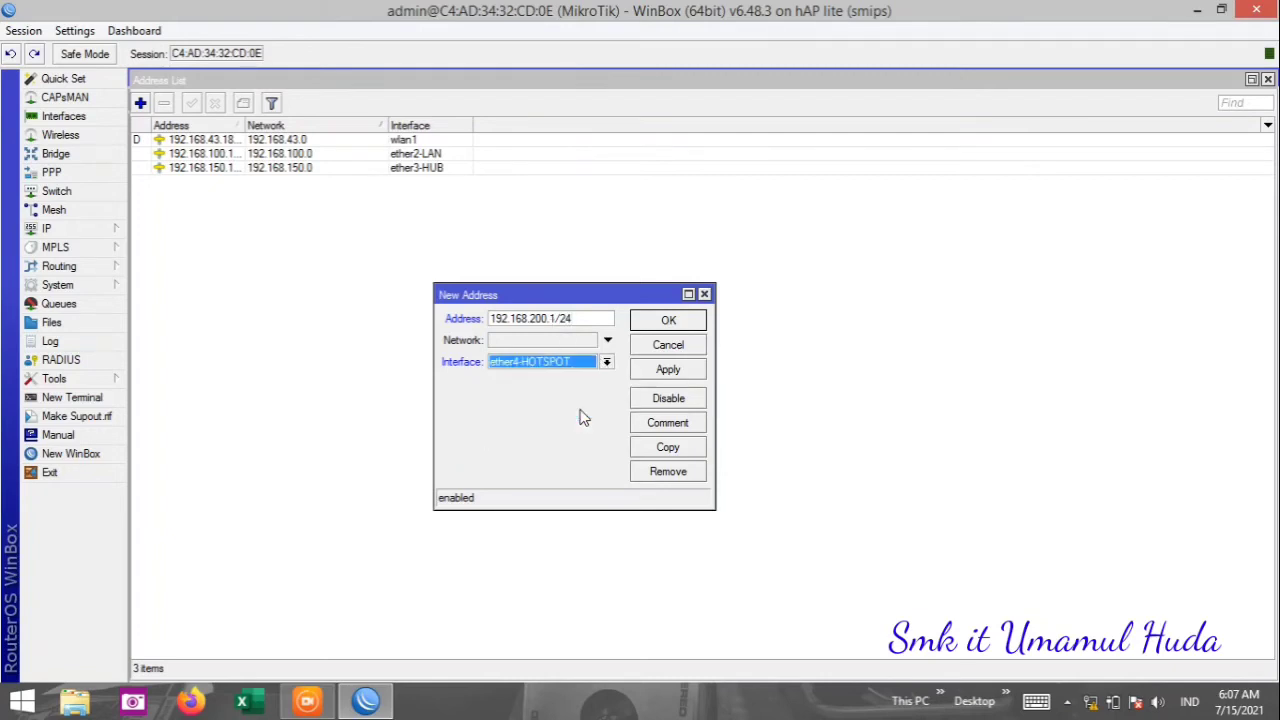
click(662, 370)
click(668, 322)
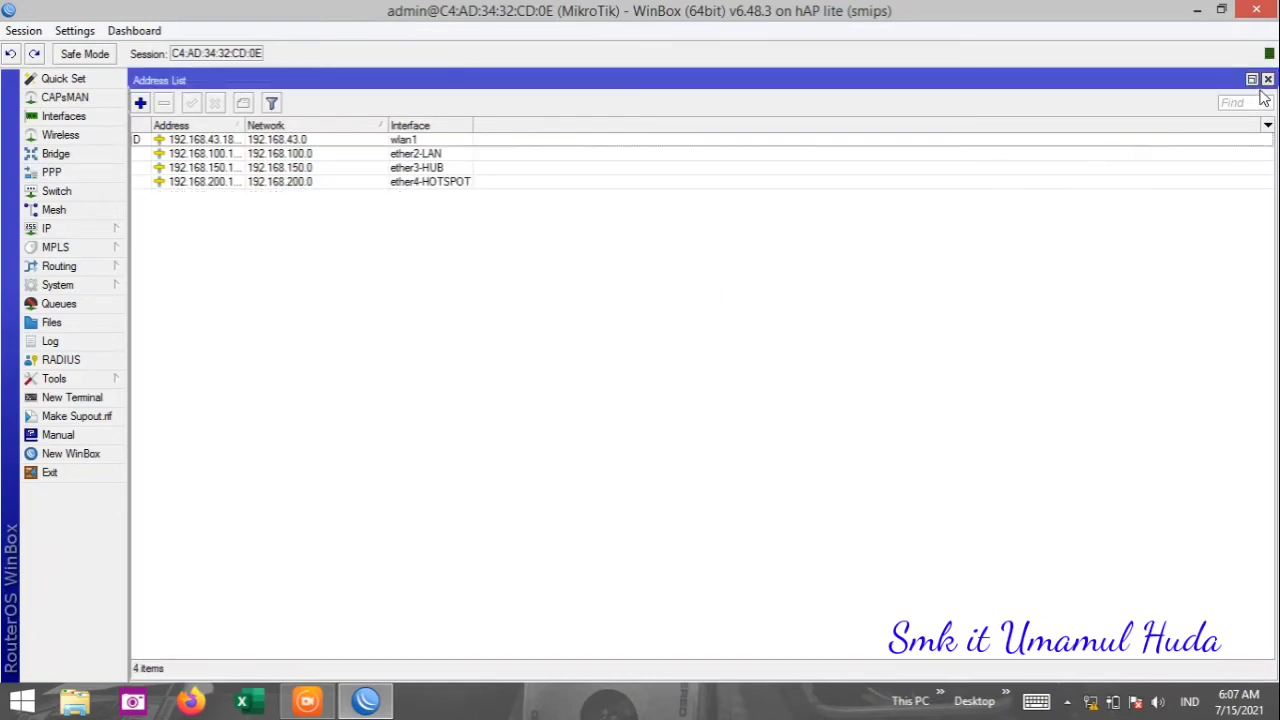
Select the ether2-LAN, ether3-HUB and ether4-HOTSPOT address rows in turn, then close the Address List.
click(424, 155)
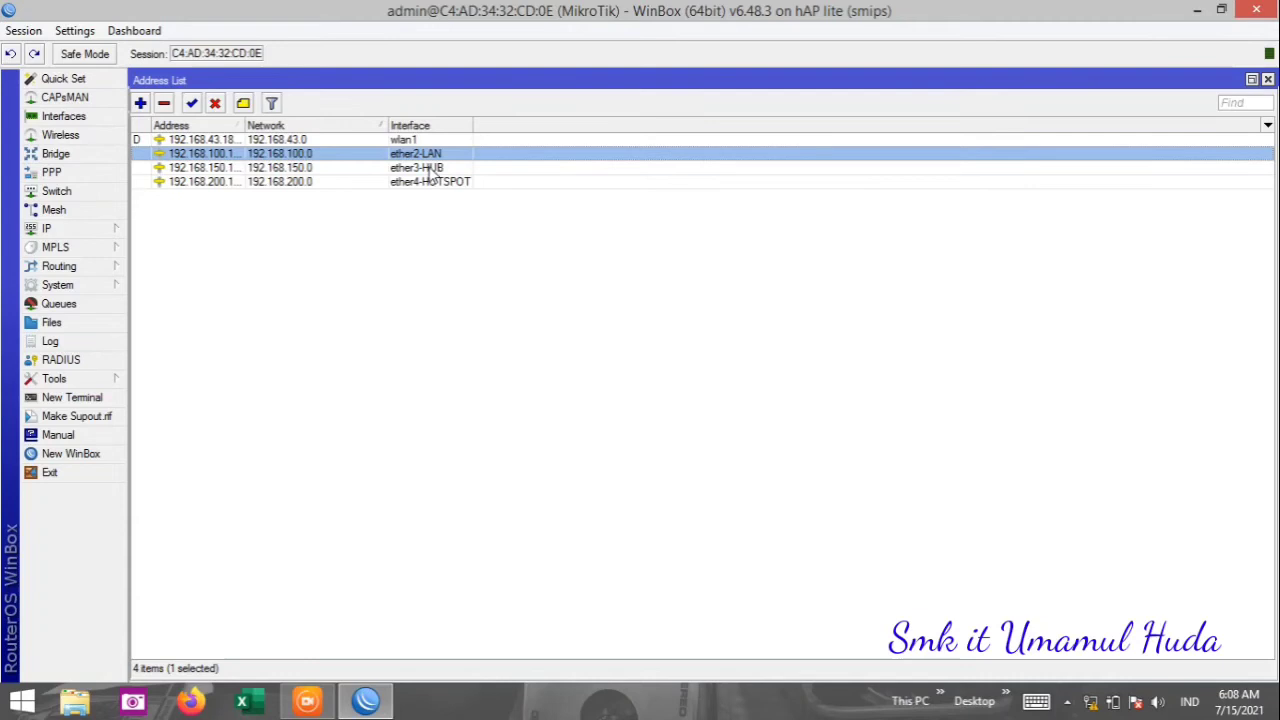
click(430, 168)
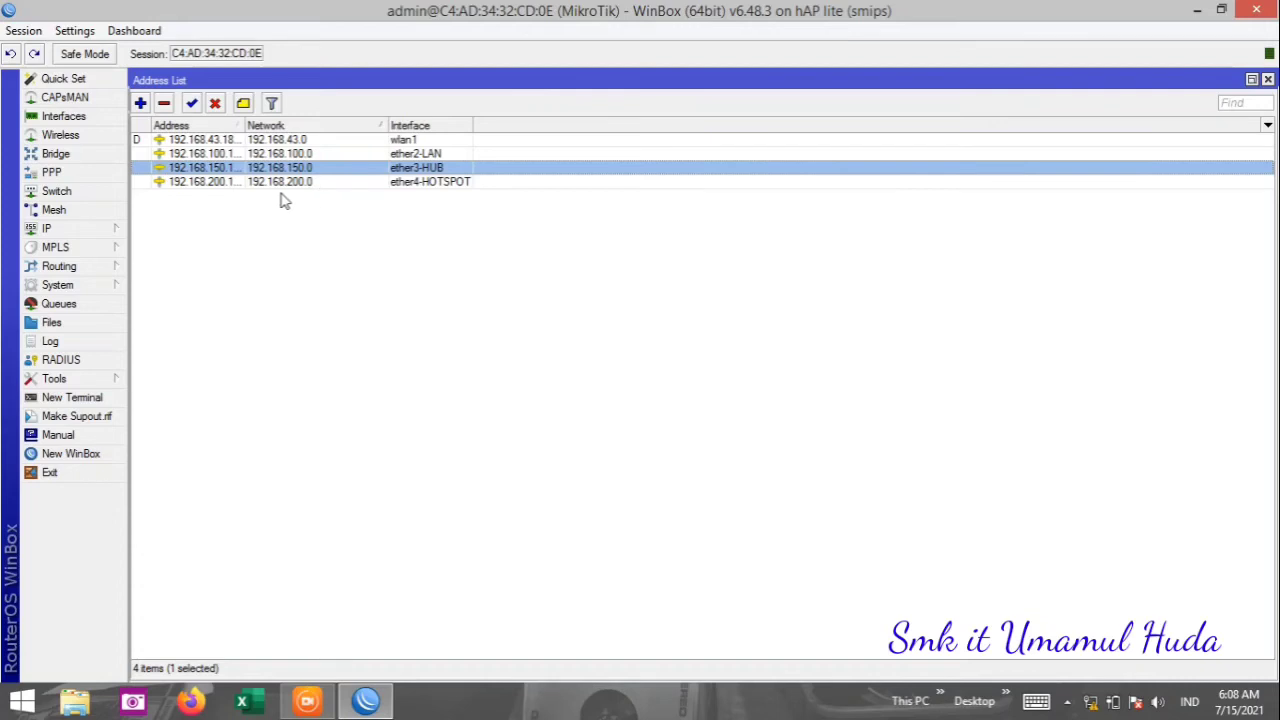
click(349, 184)
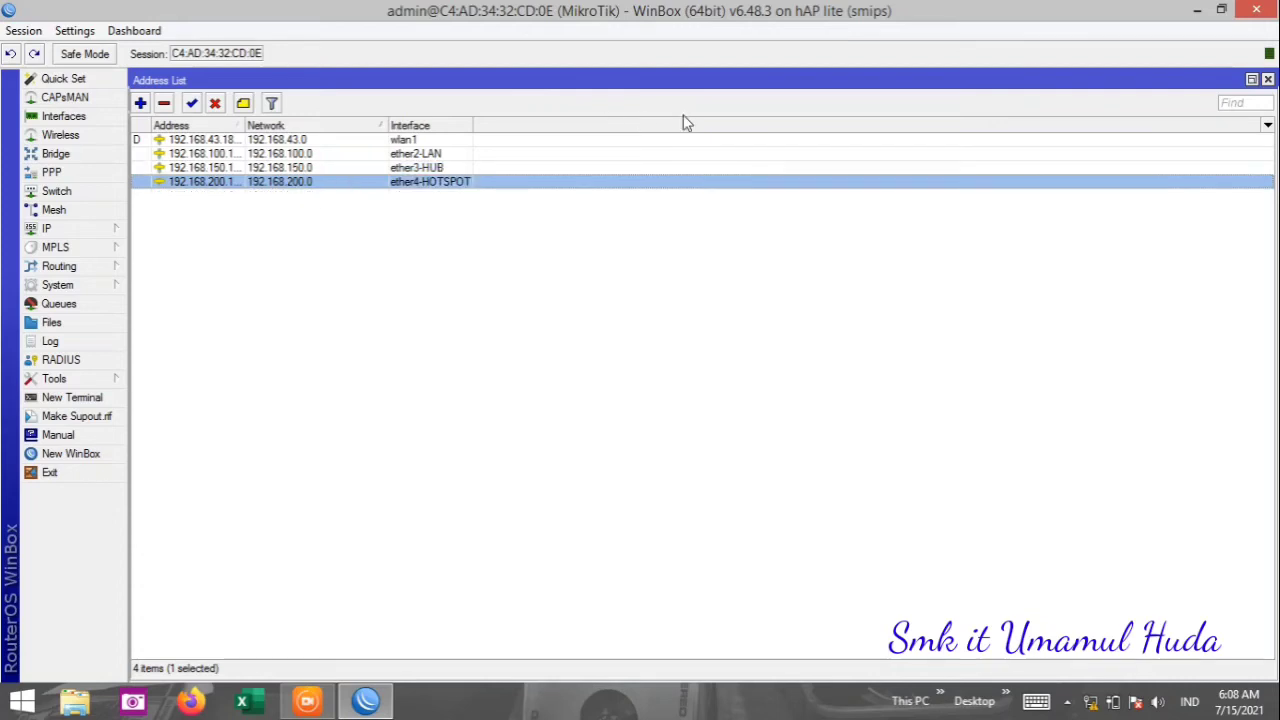
click(1267, 80)
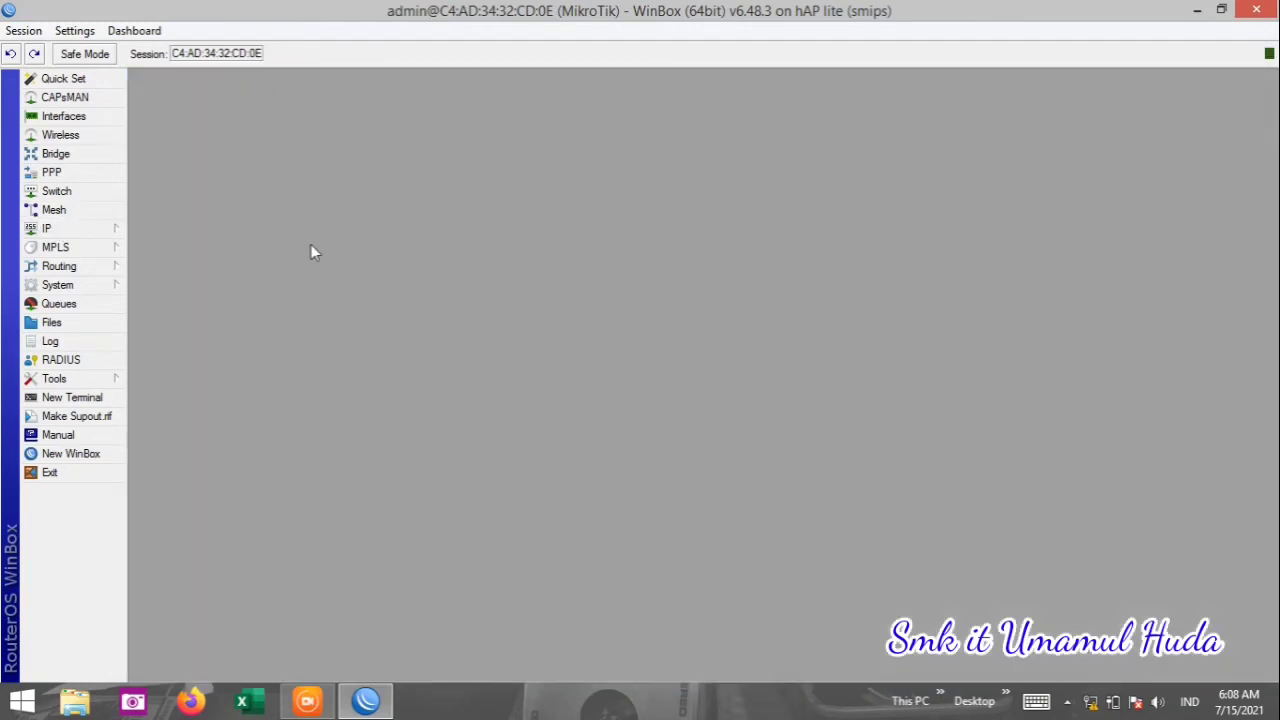
Open IP > DHCP Server, showing 0 servers, and nudge the window to the right.
click(113, 232)
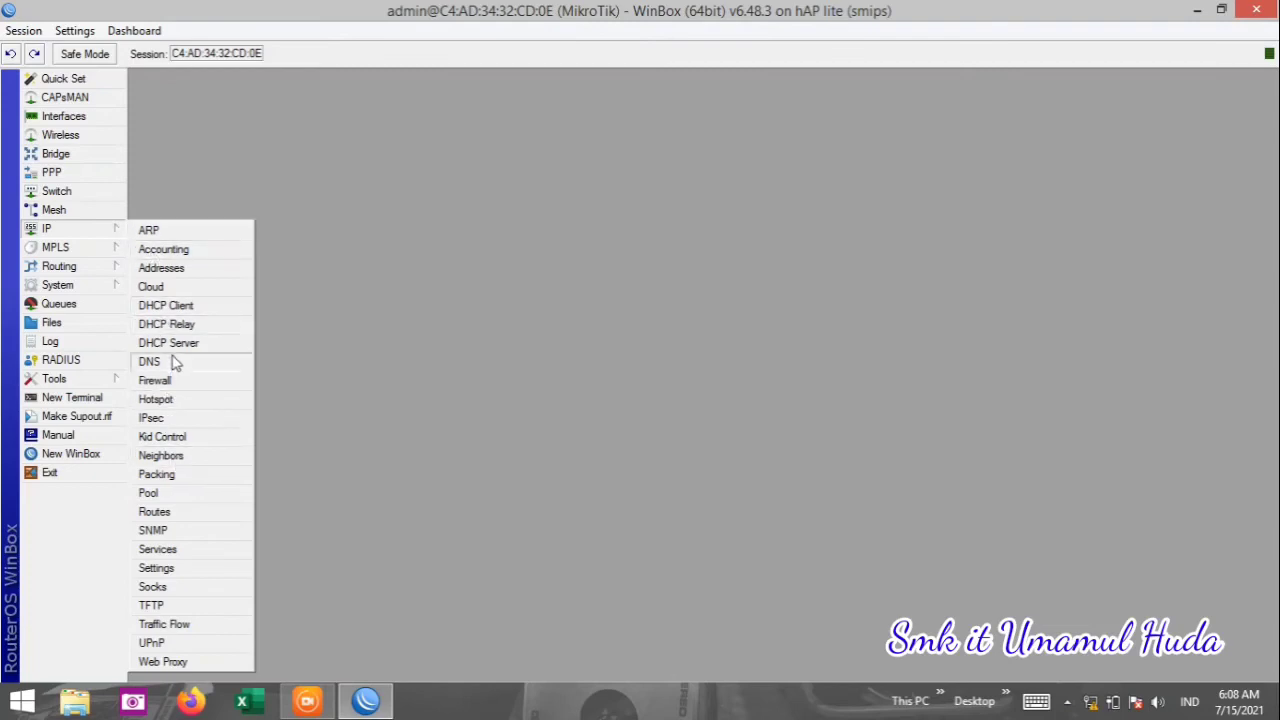
click(170, 343)
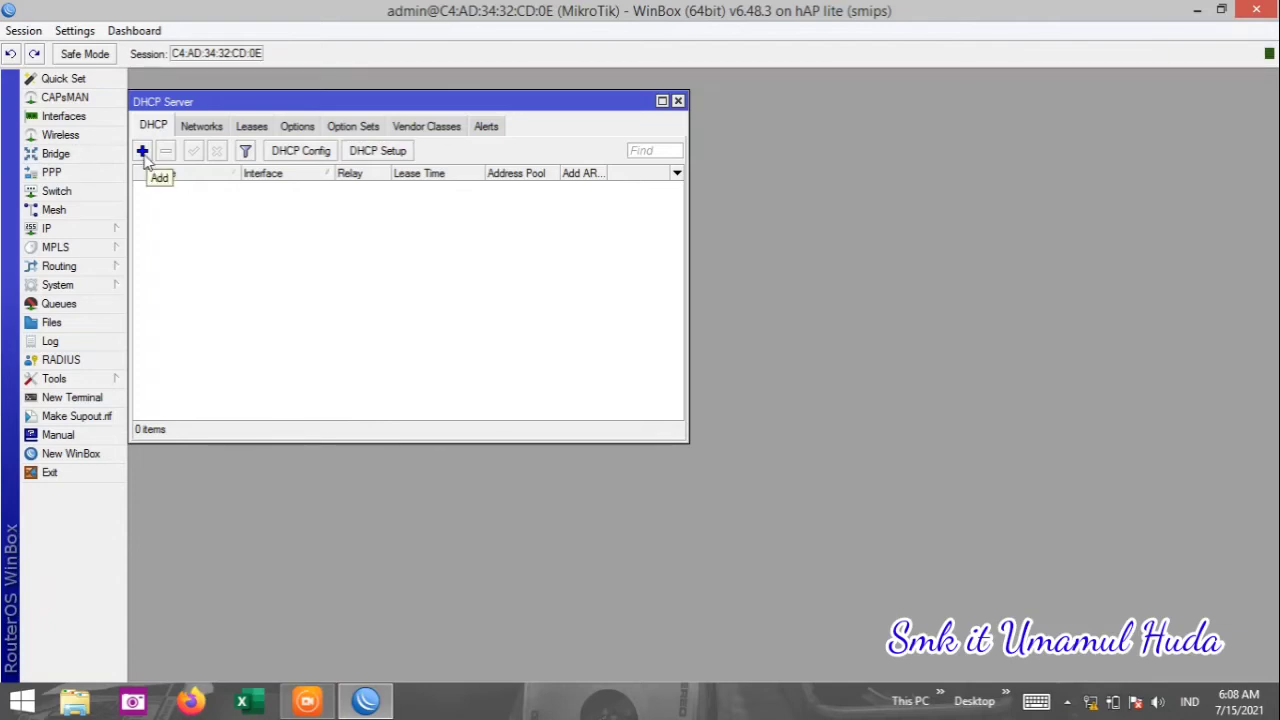
drag(197, 103, 262, 113)
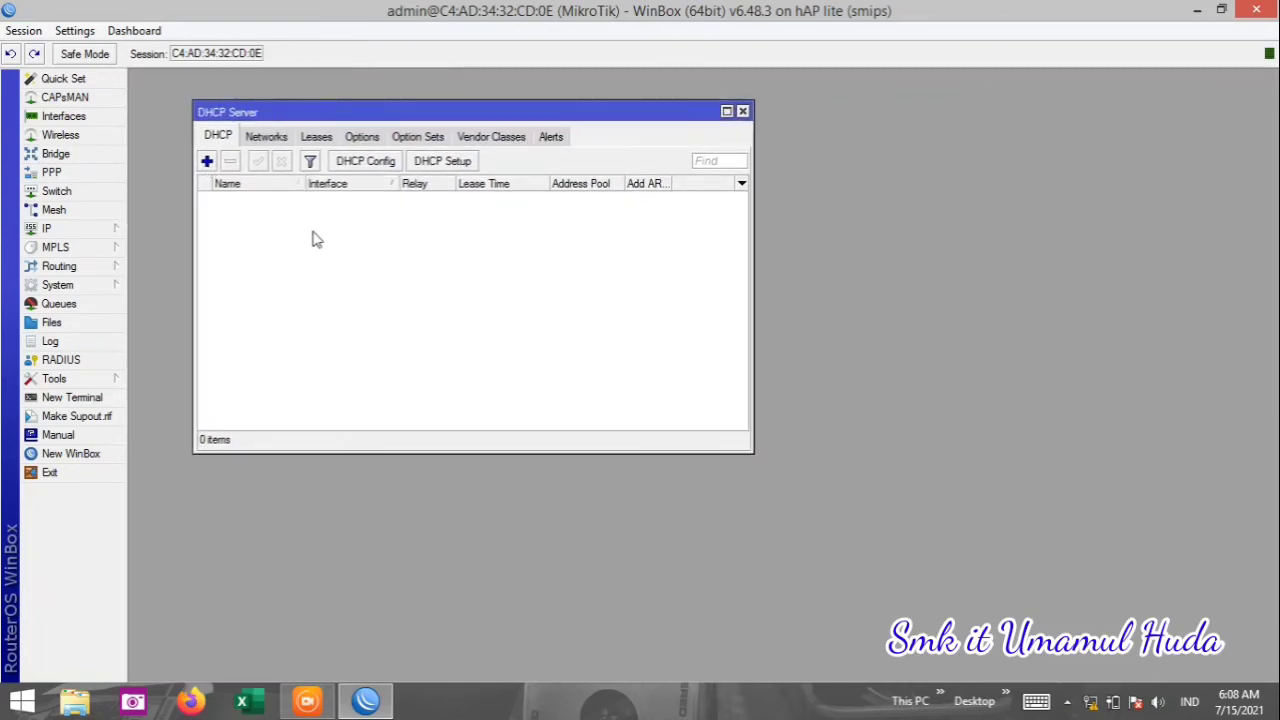
Run DHCP Setup on ether2-LAN, accepting 192.168.100.0/24 and gateway 192.168.100.1, then reconnect after the drop.
click(441, 168)
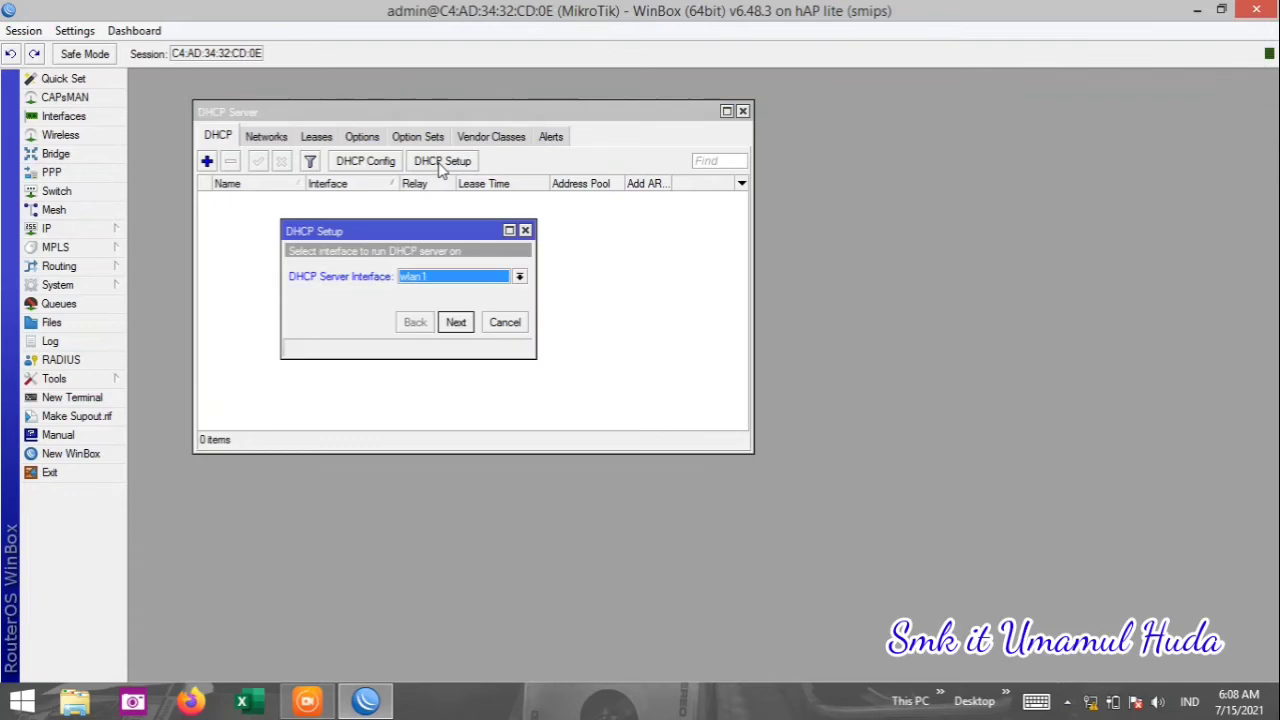
click(519, 277)
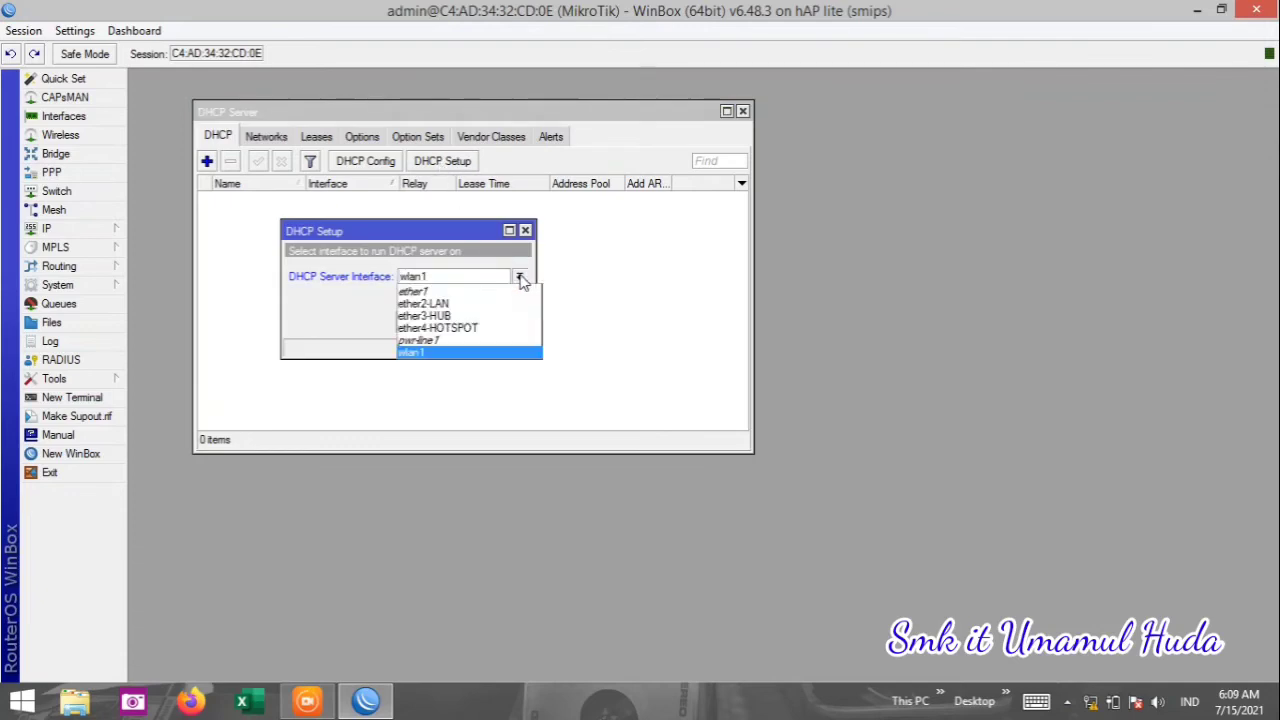
click(505, 310)
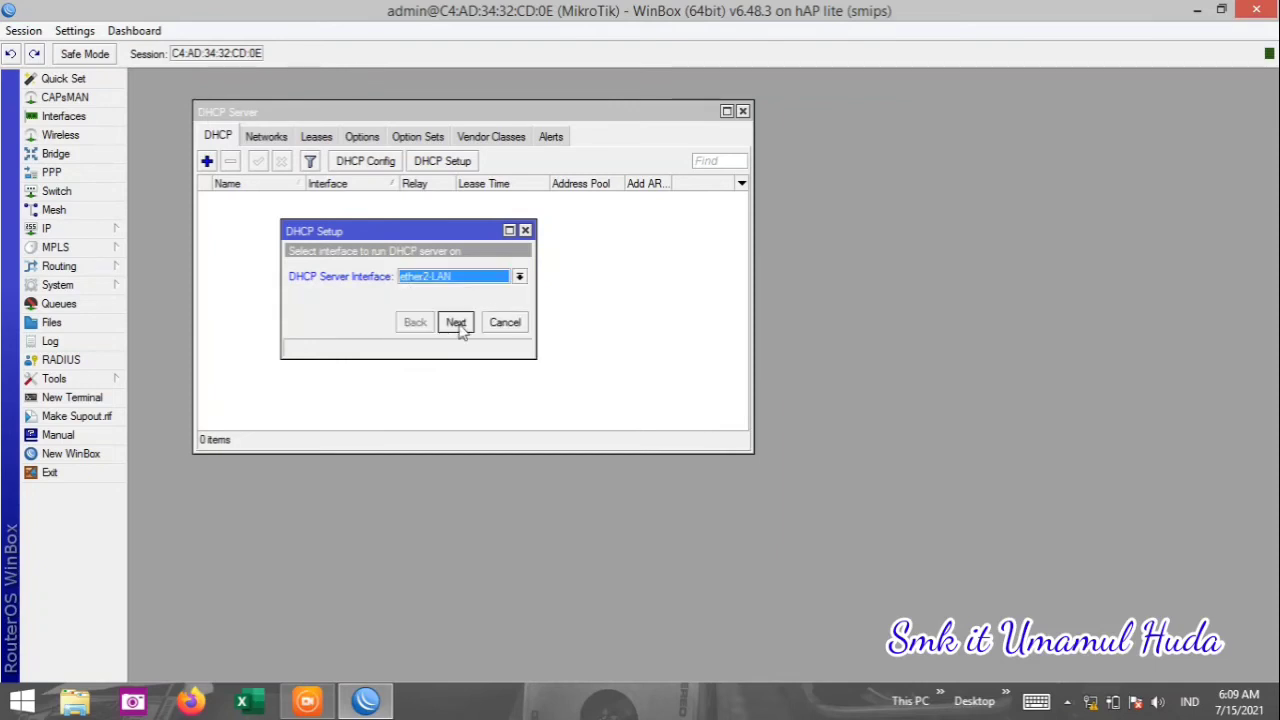
click(456, 322)
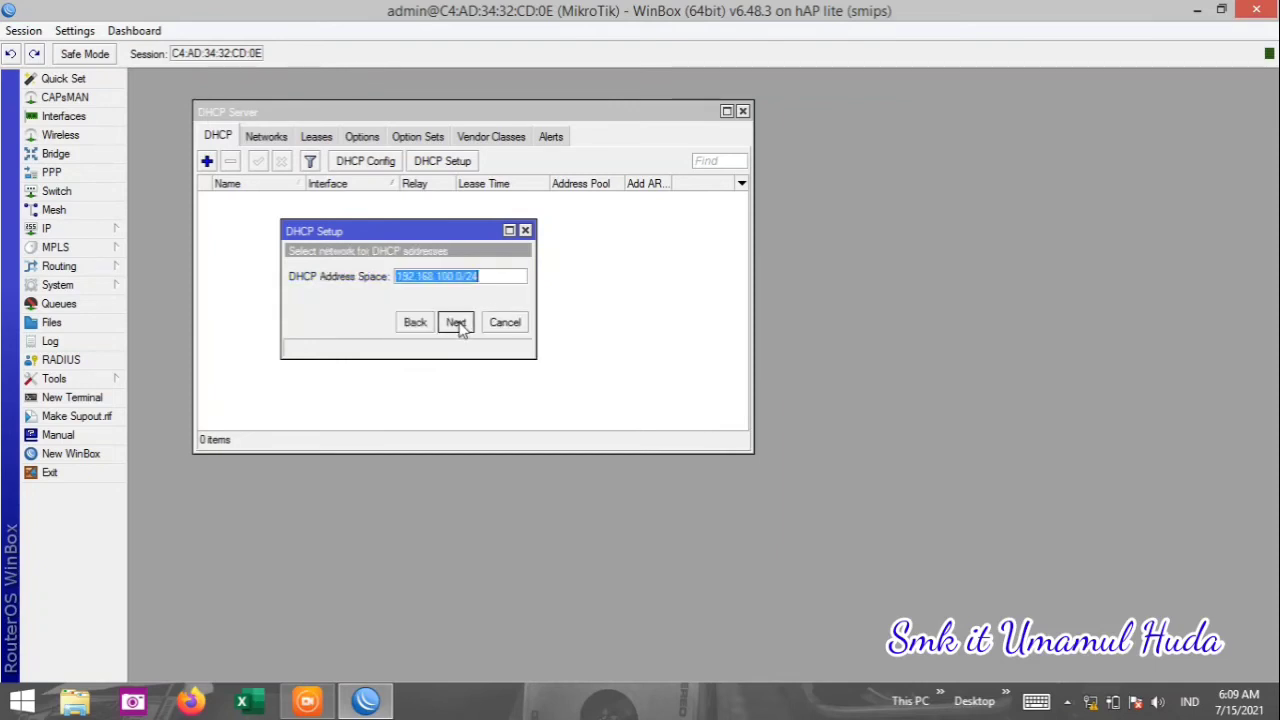
click(456, 322)
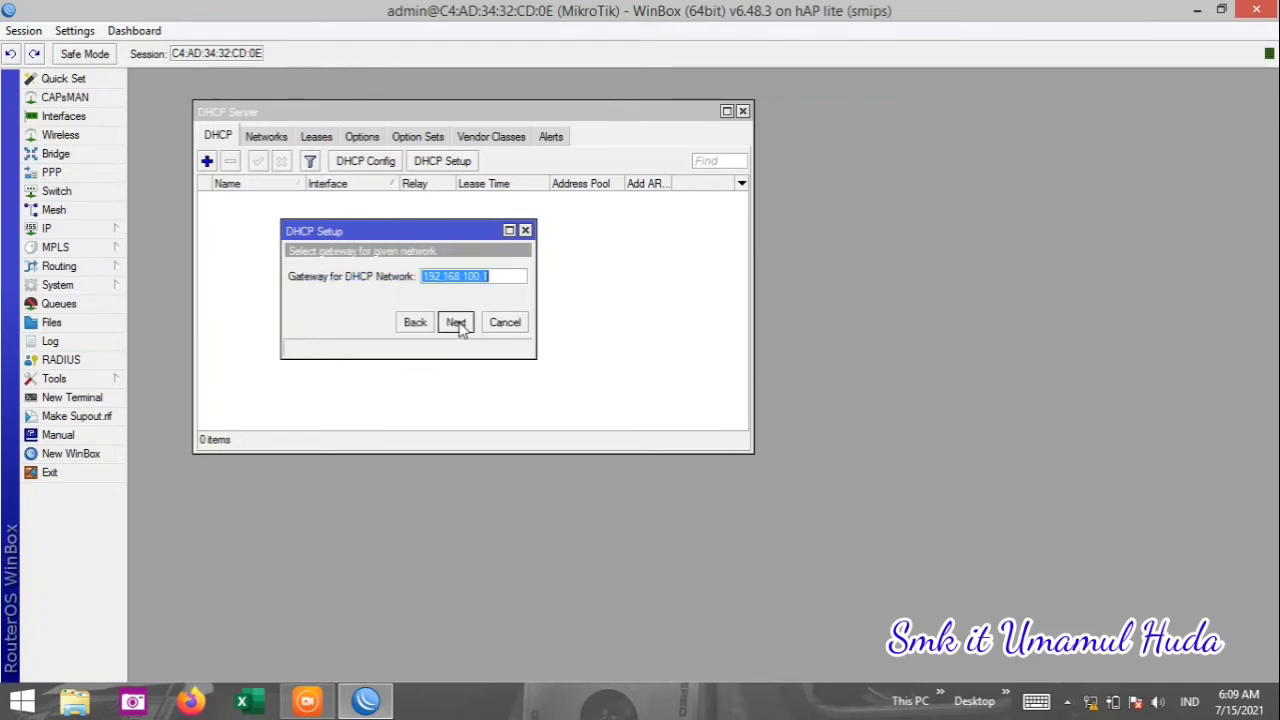
click(456, 322)
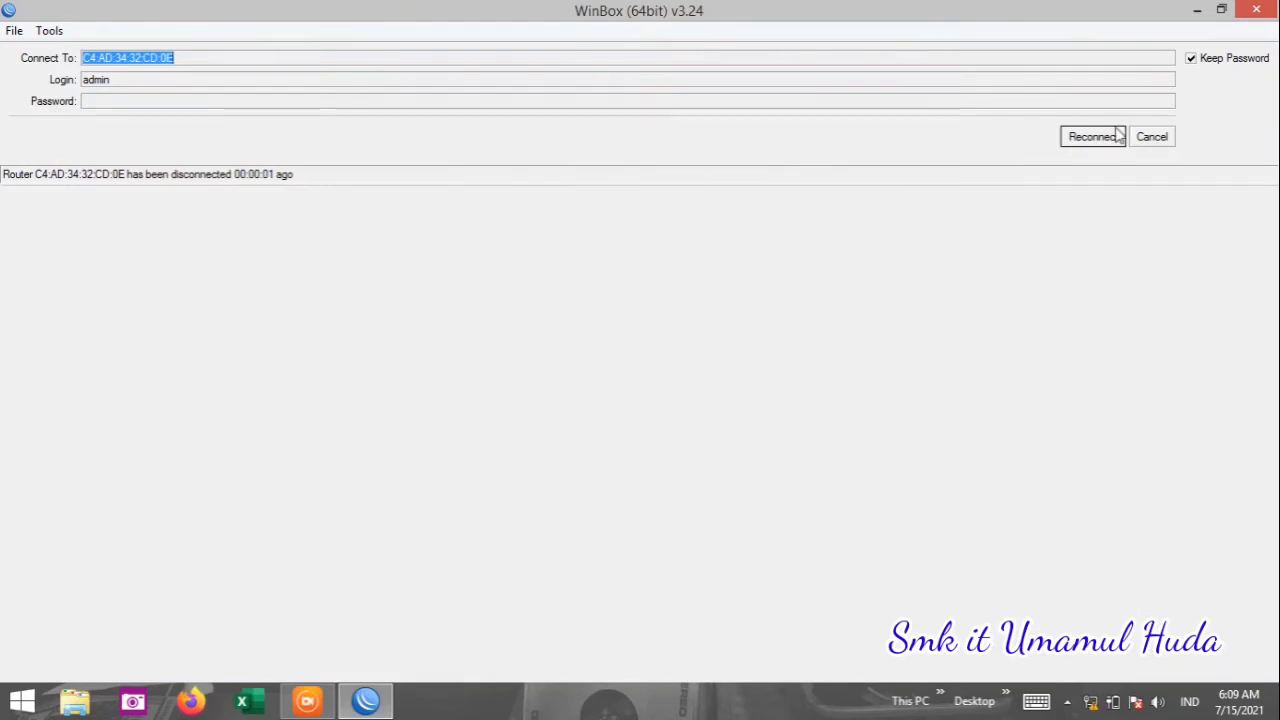
click(1104, 143)
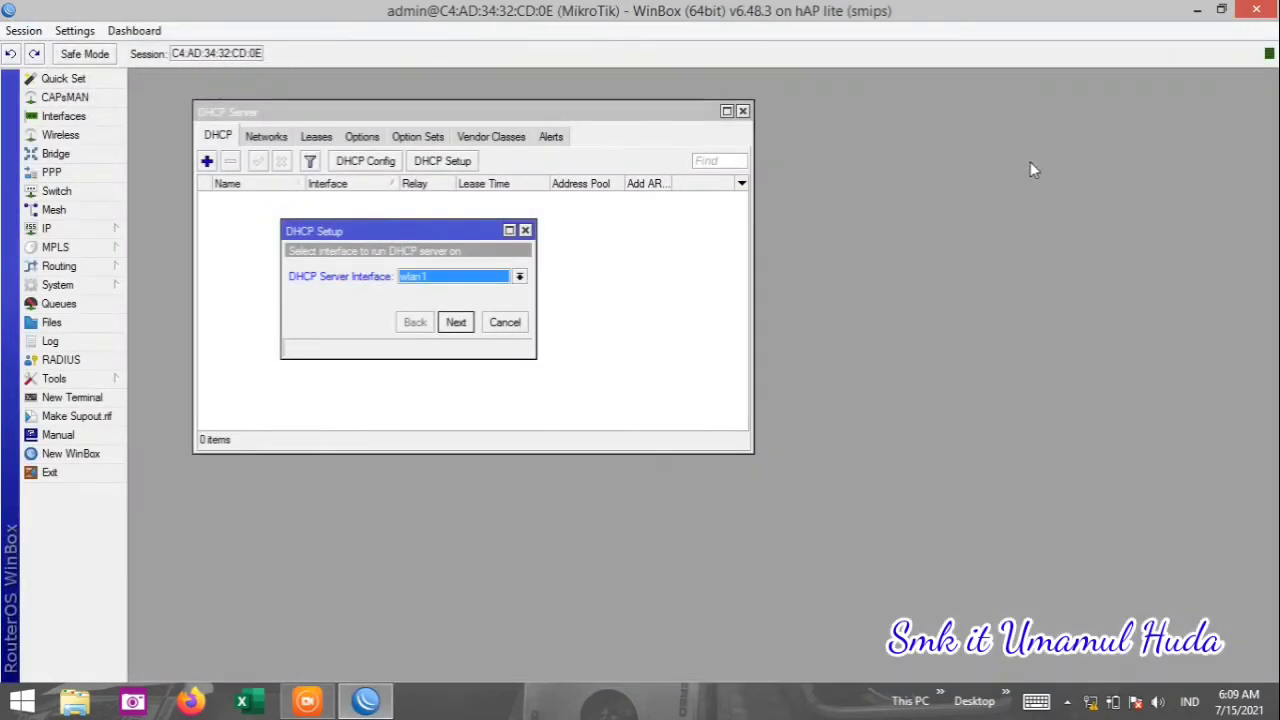
Run the DHCP server on ether2-LAN, accepting the 192.168.100.0/24 network and gateway 192.168.100.1.
click(519, 277)
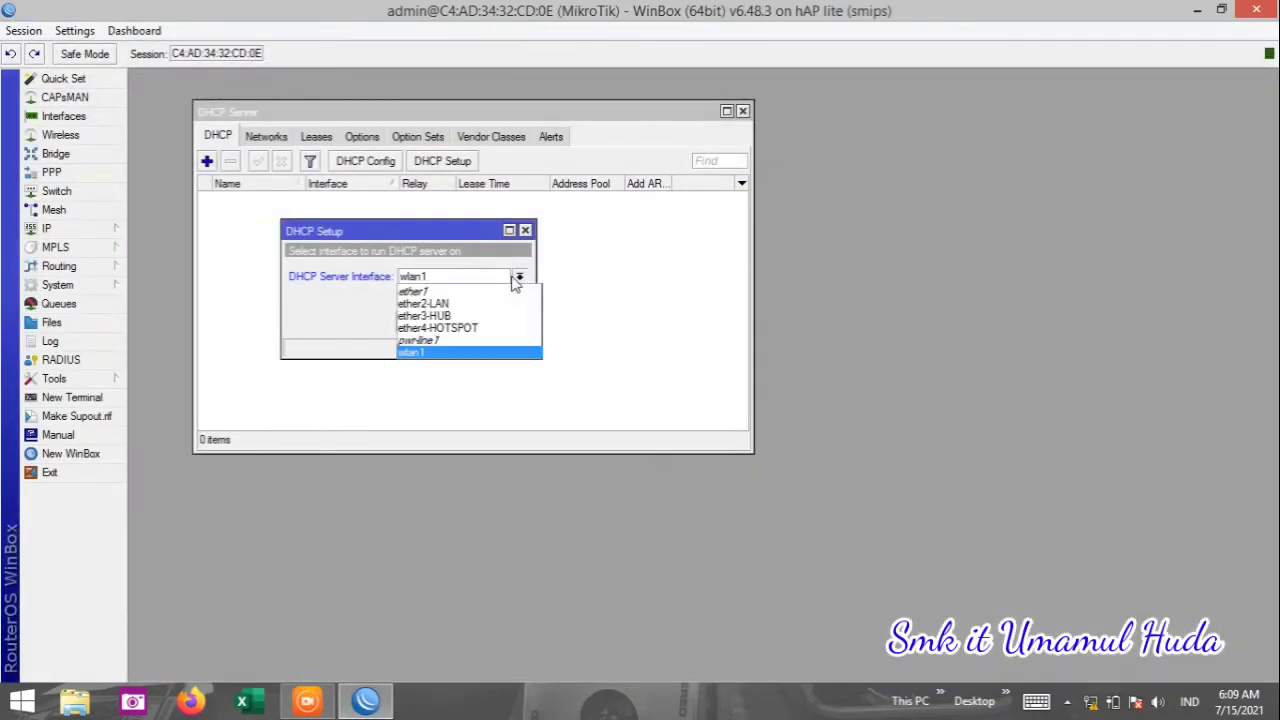
click(480, 303)
click(456, 322)
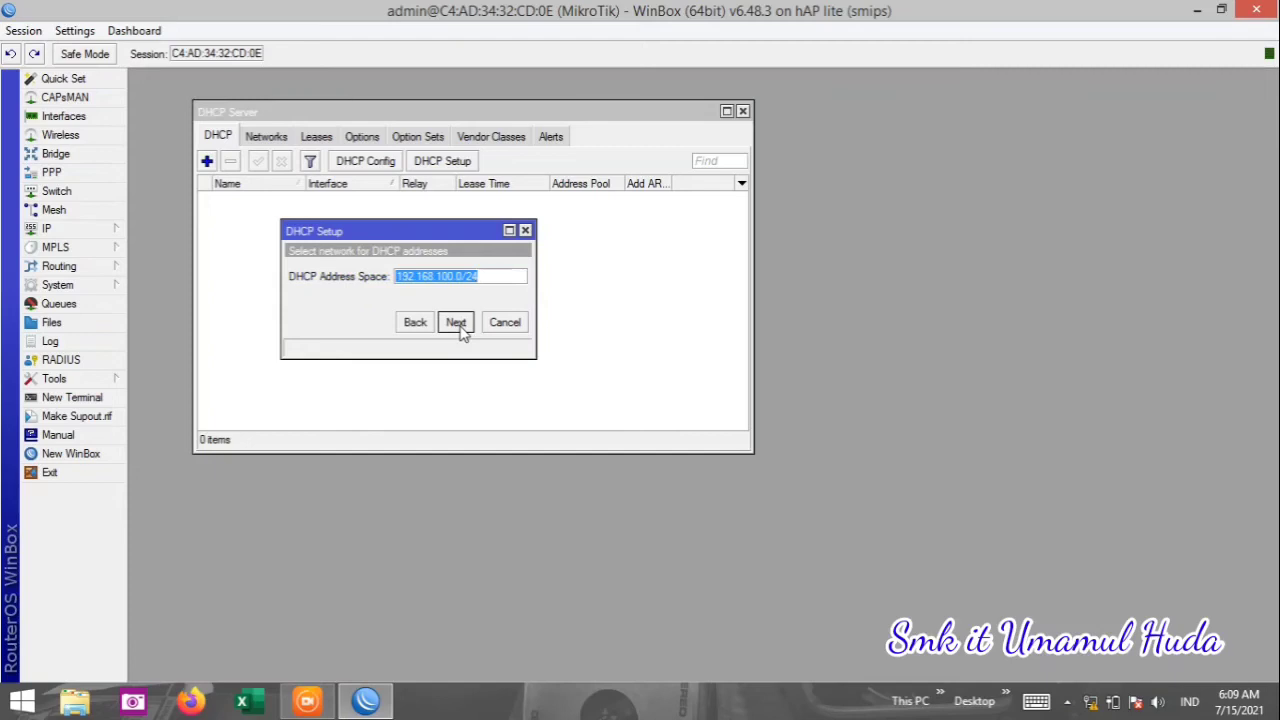
click(456, 322)
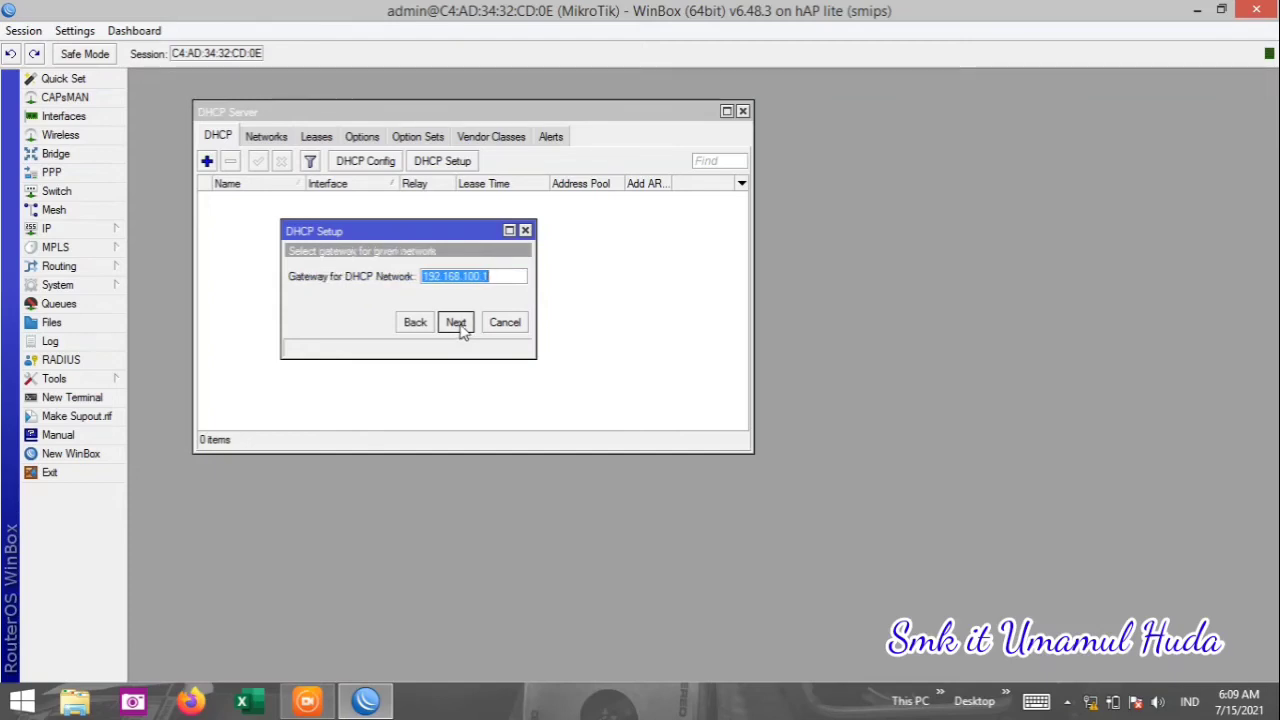
click(456, 322)
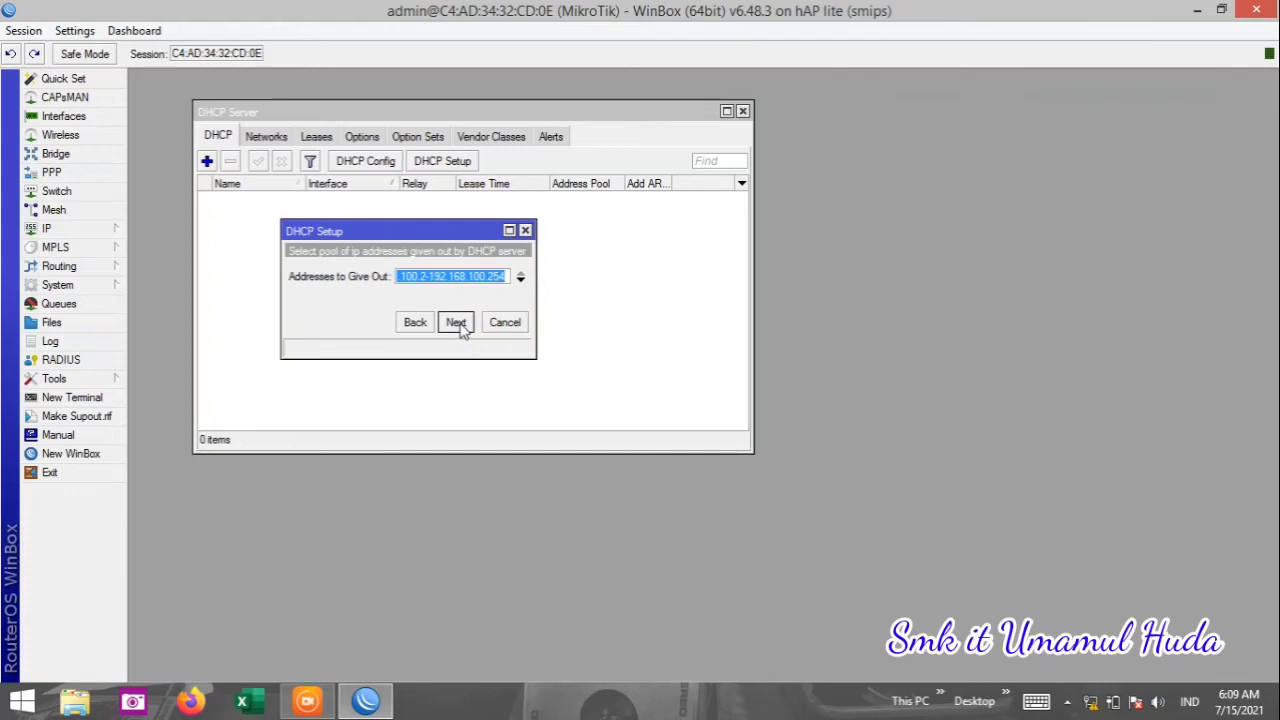
Start the pool at 192.168.100.30, keep the default DNS and lease time, and finish.
click(432, 277)
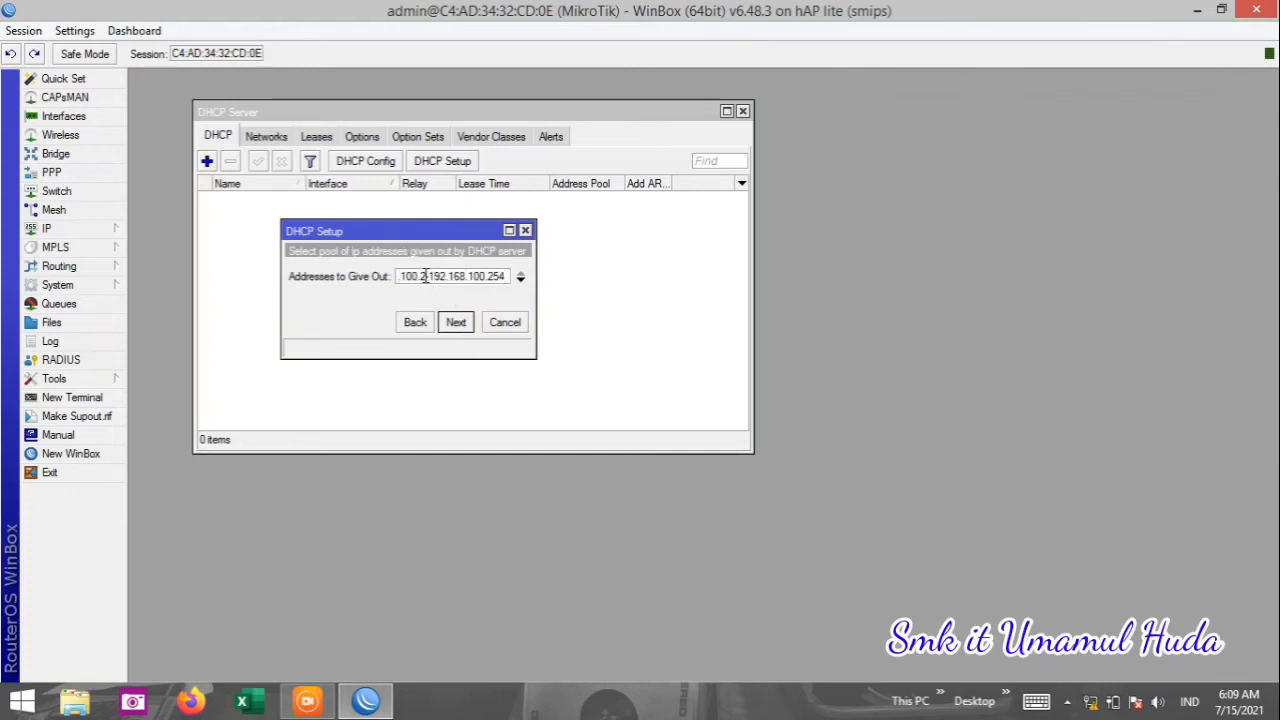
key(BackSpace)
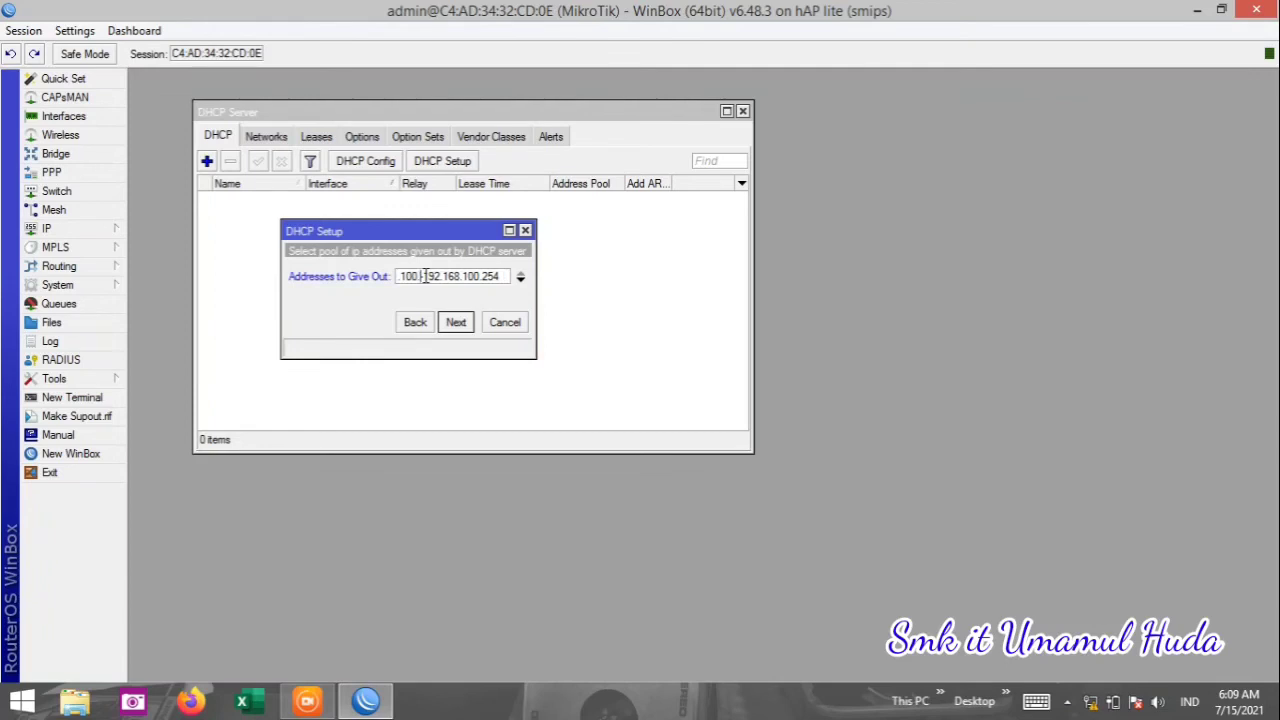
text(30-)
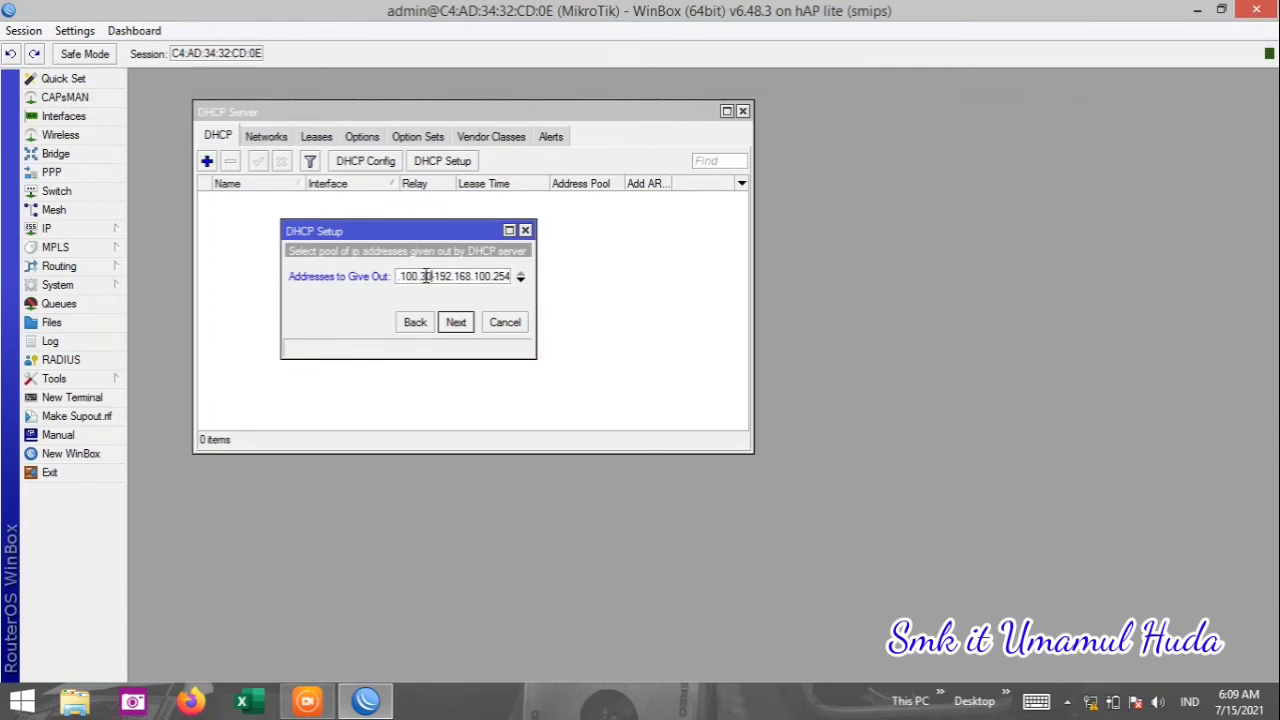
click(456, 323)
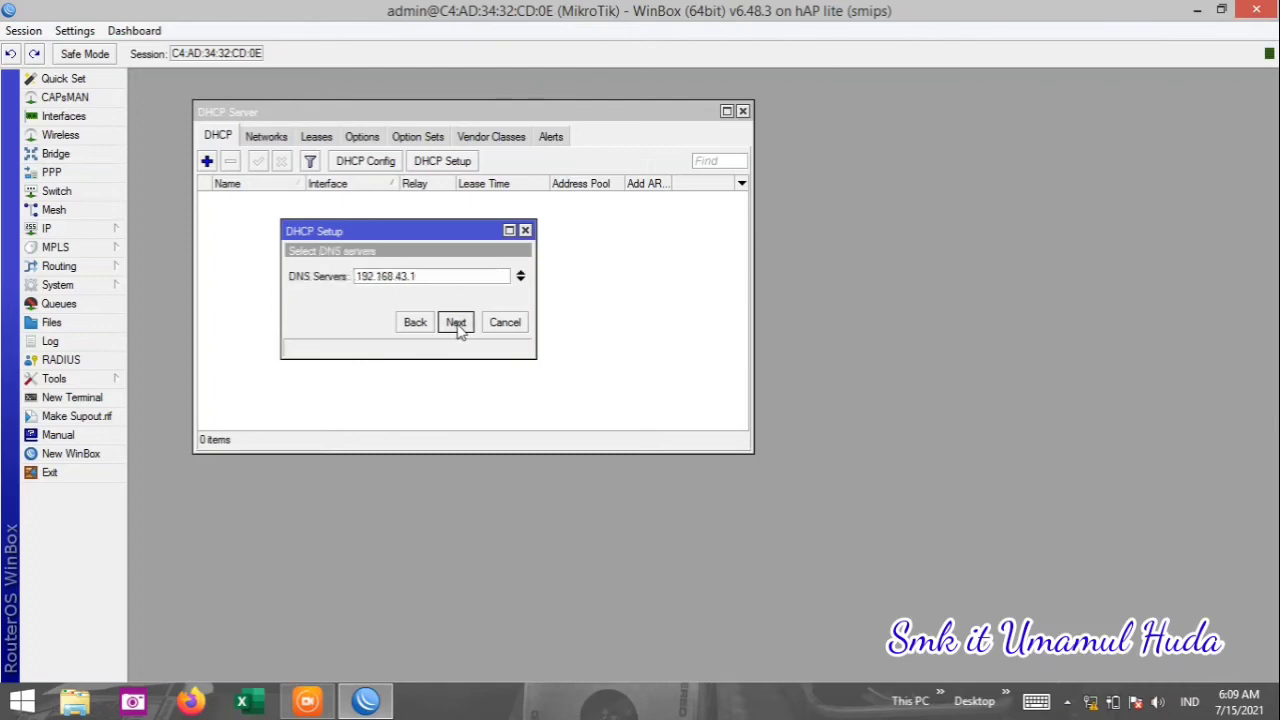
click(456, 323)
click(456, 323)
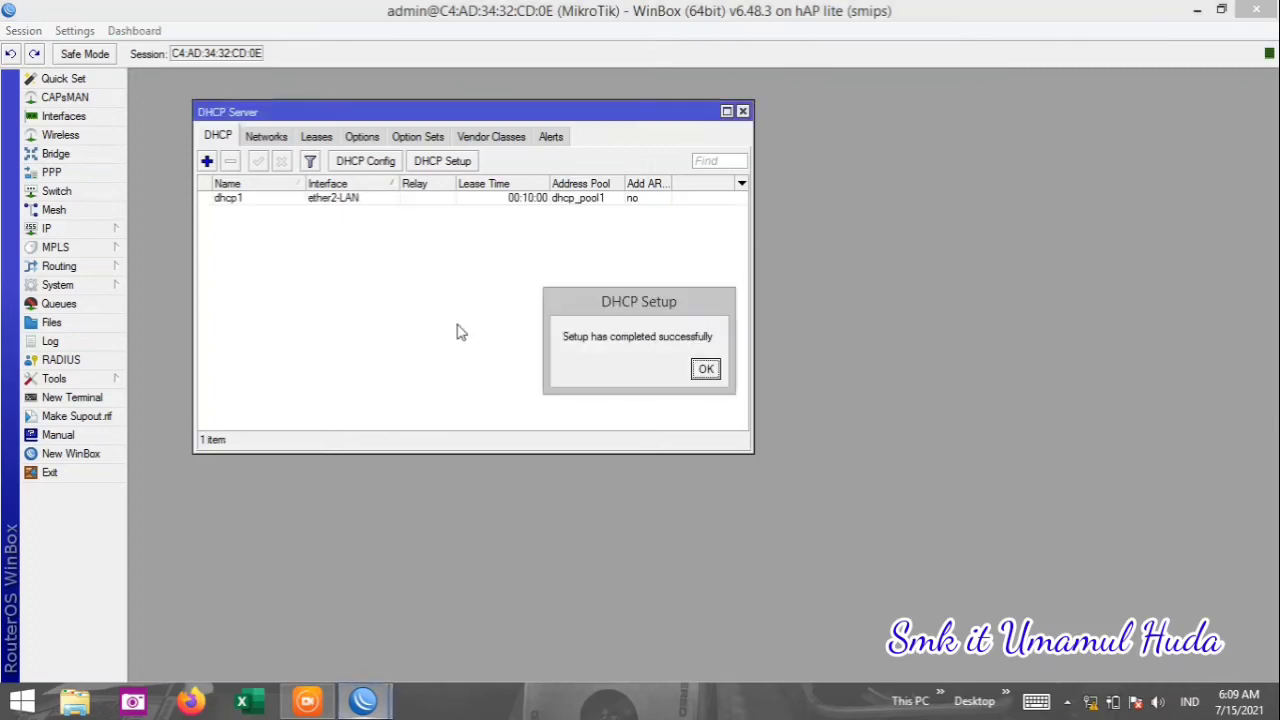
click(706, 370)
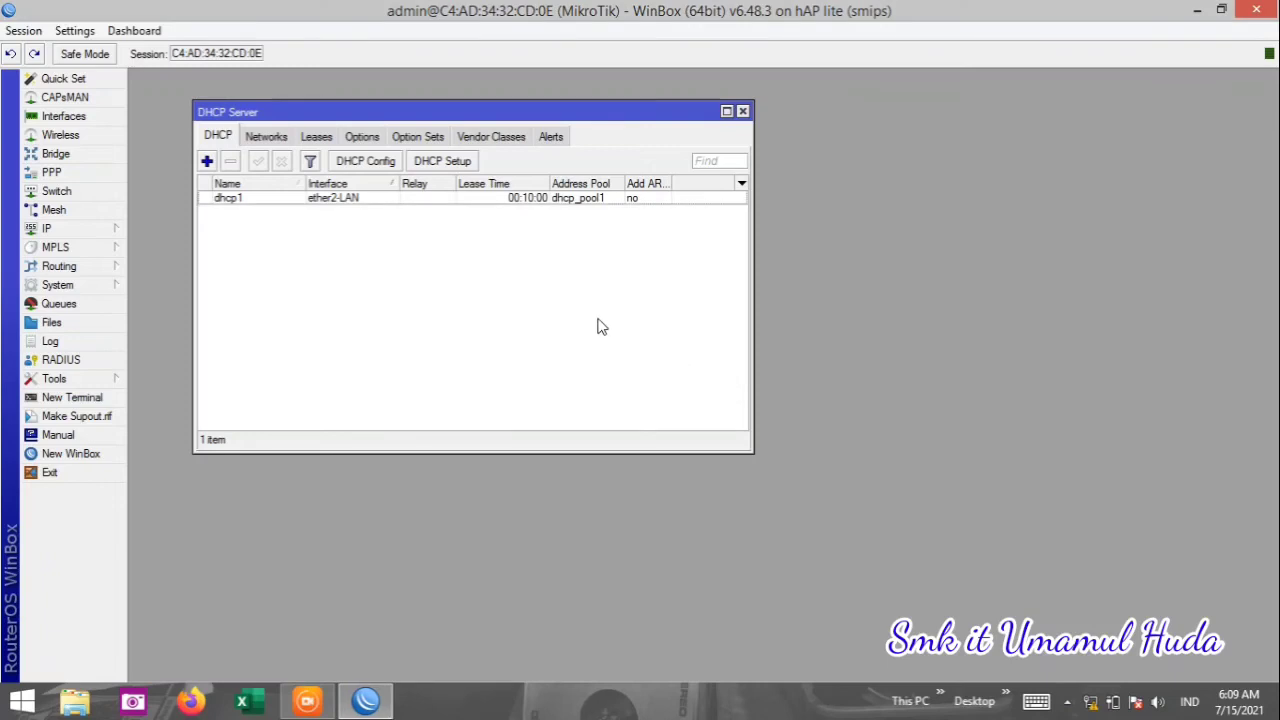
Begin a new DHCP setup on ether3-HUB, accepting the 192.168.150.0/24 network and its gateway.
click(448, 162)
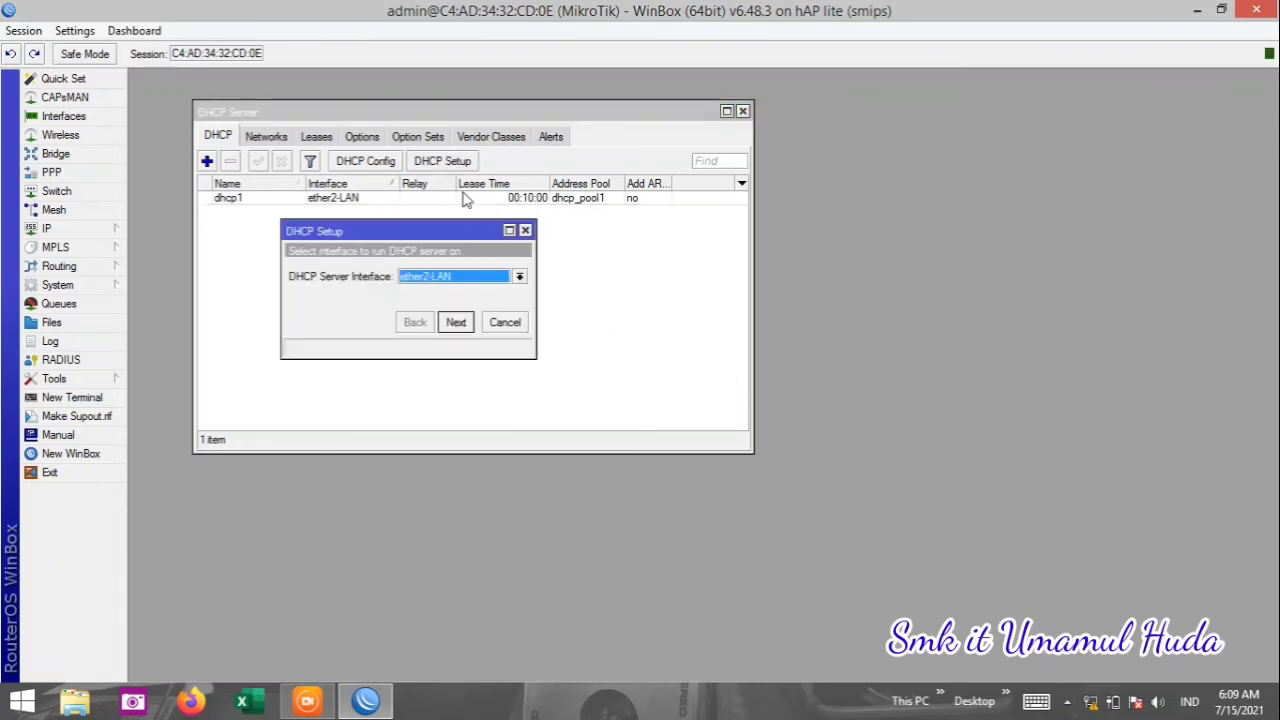
click(517, 276)
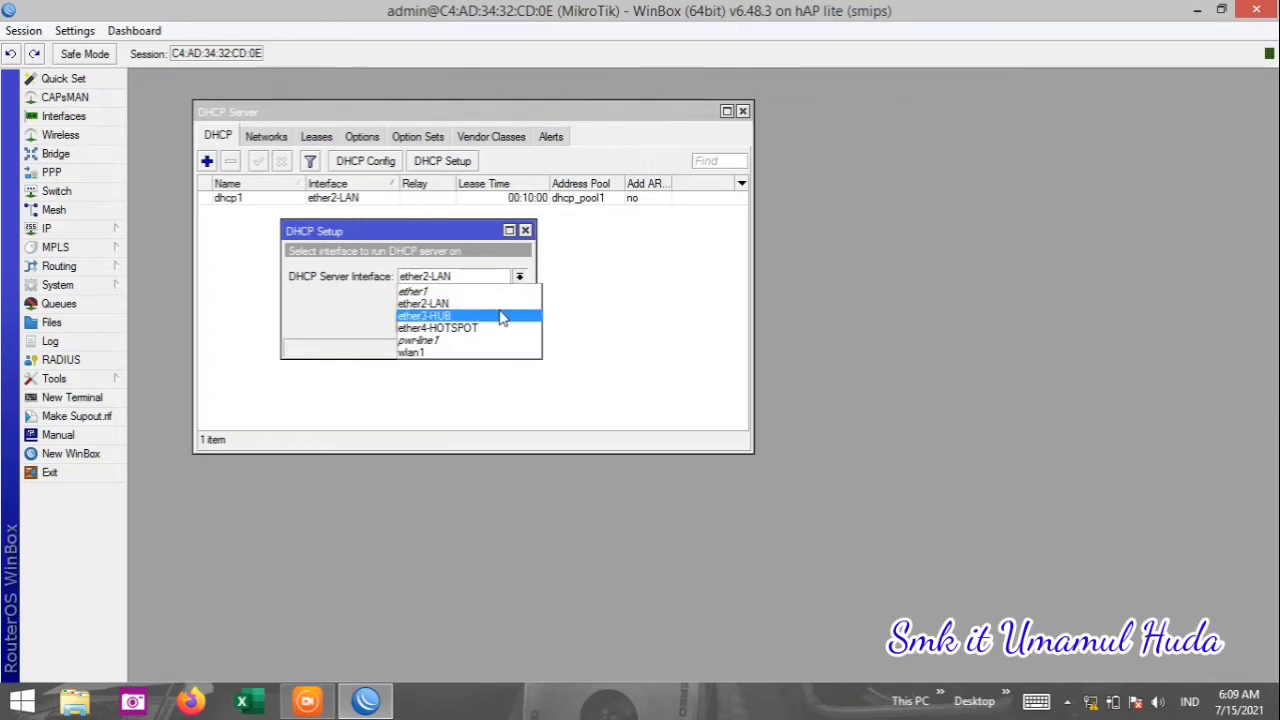
click(503, 315)
click(456, 322)
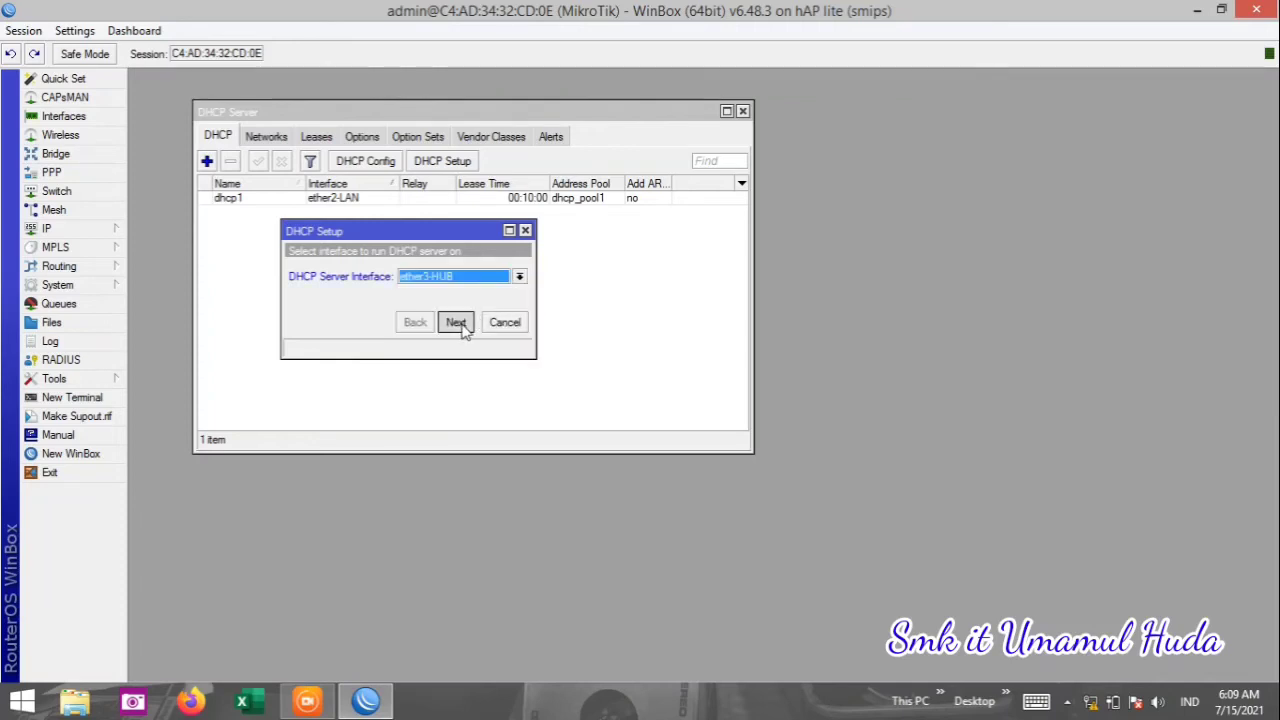
click(456, 322)
click(456, 322)
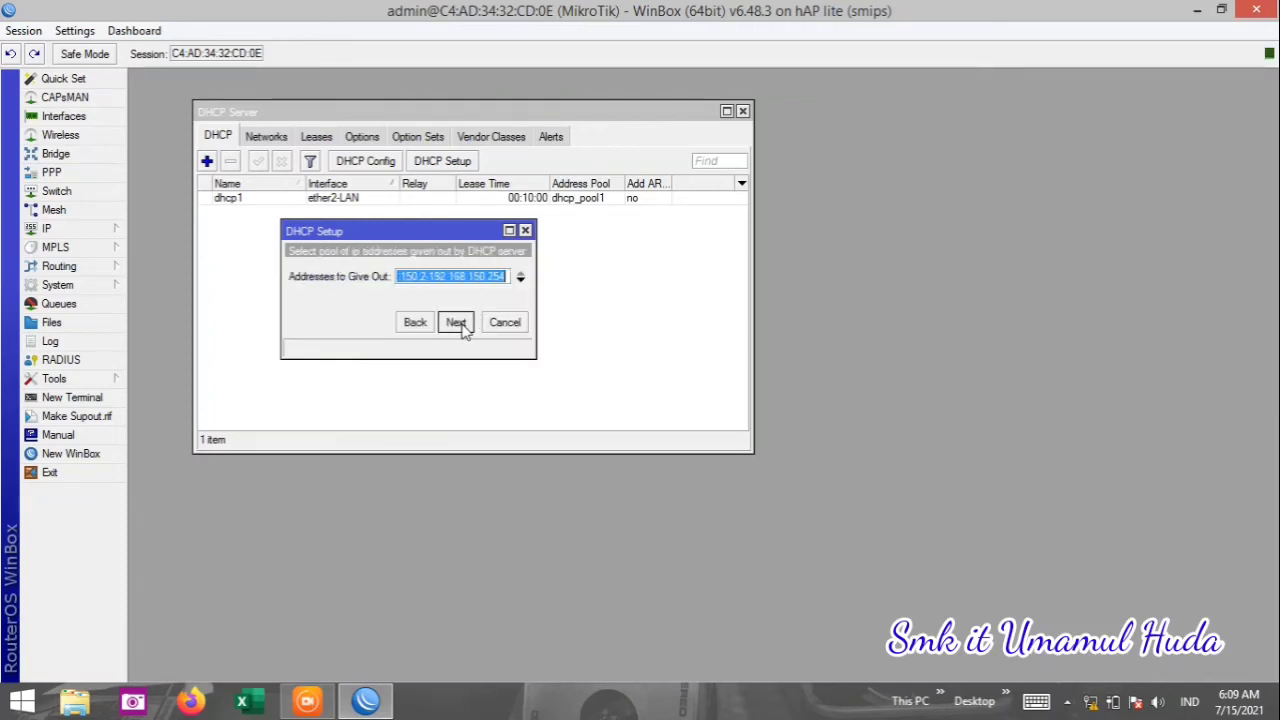
Start the dhcp2 pool at 192.168.150.60, keep the default DNS and lease time, and finish.
click(425, 276)
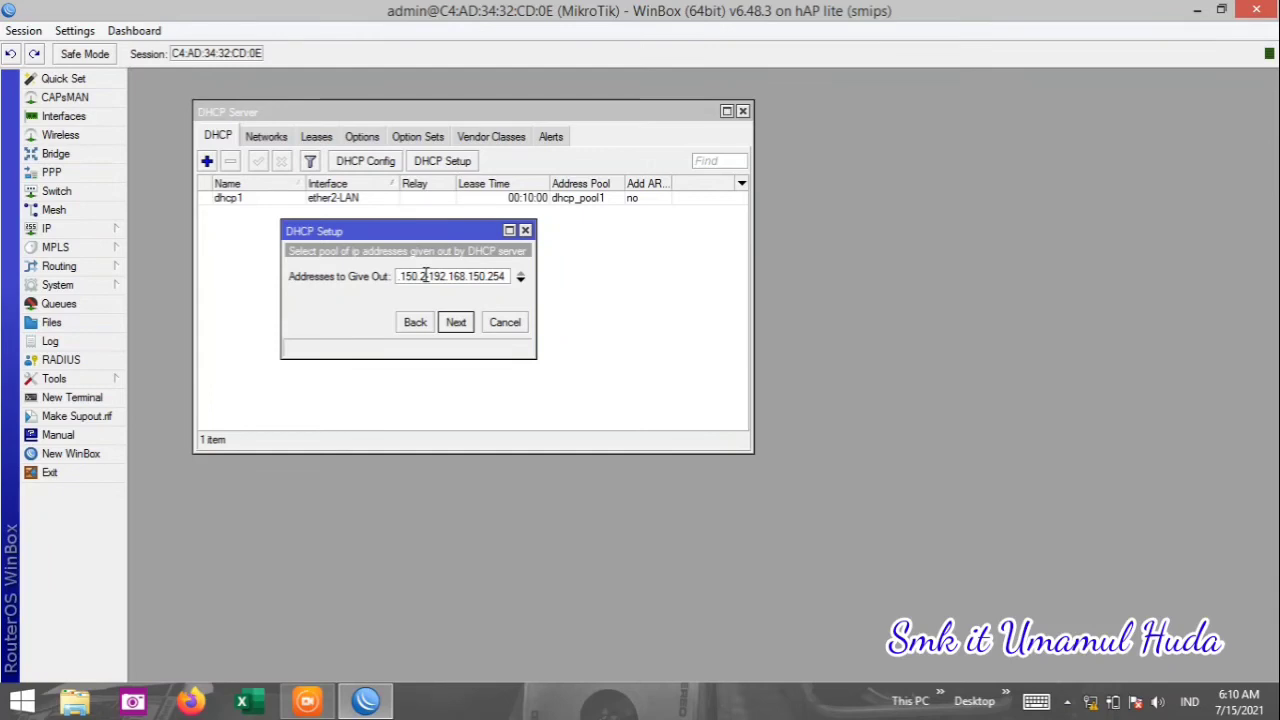
key(BackSpace)
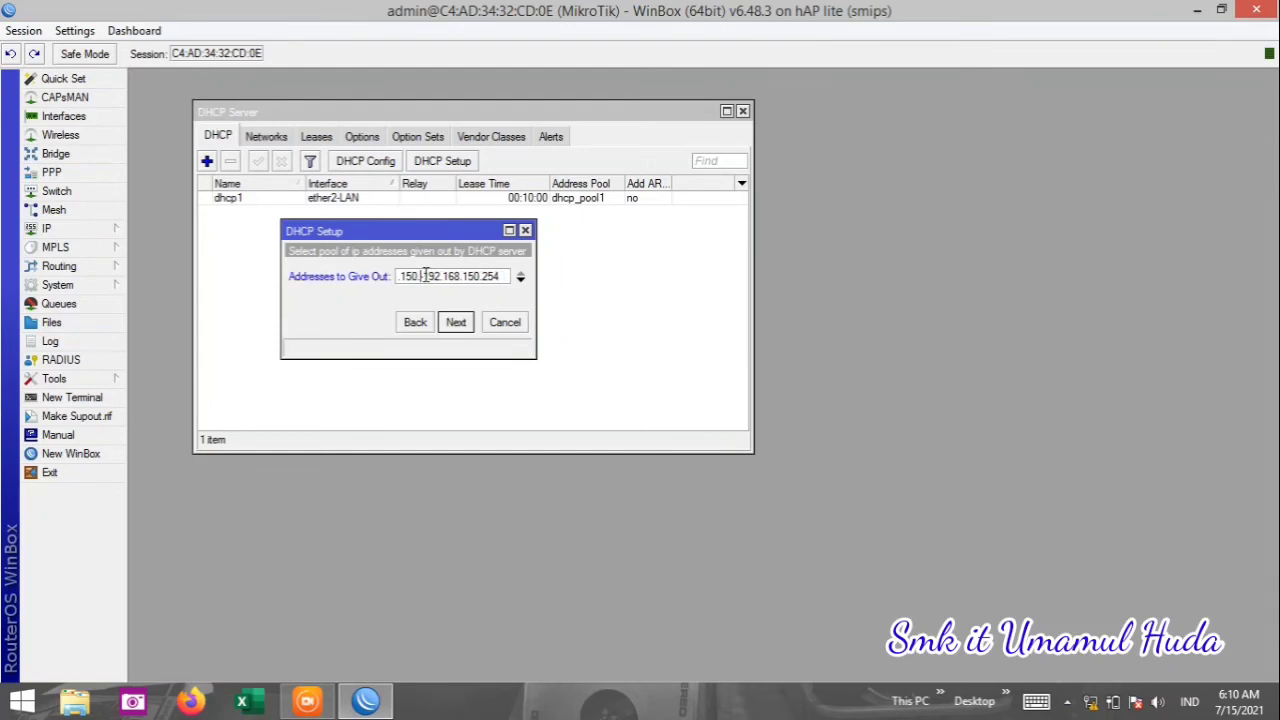
text(60-)
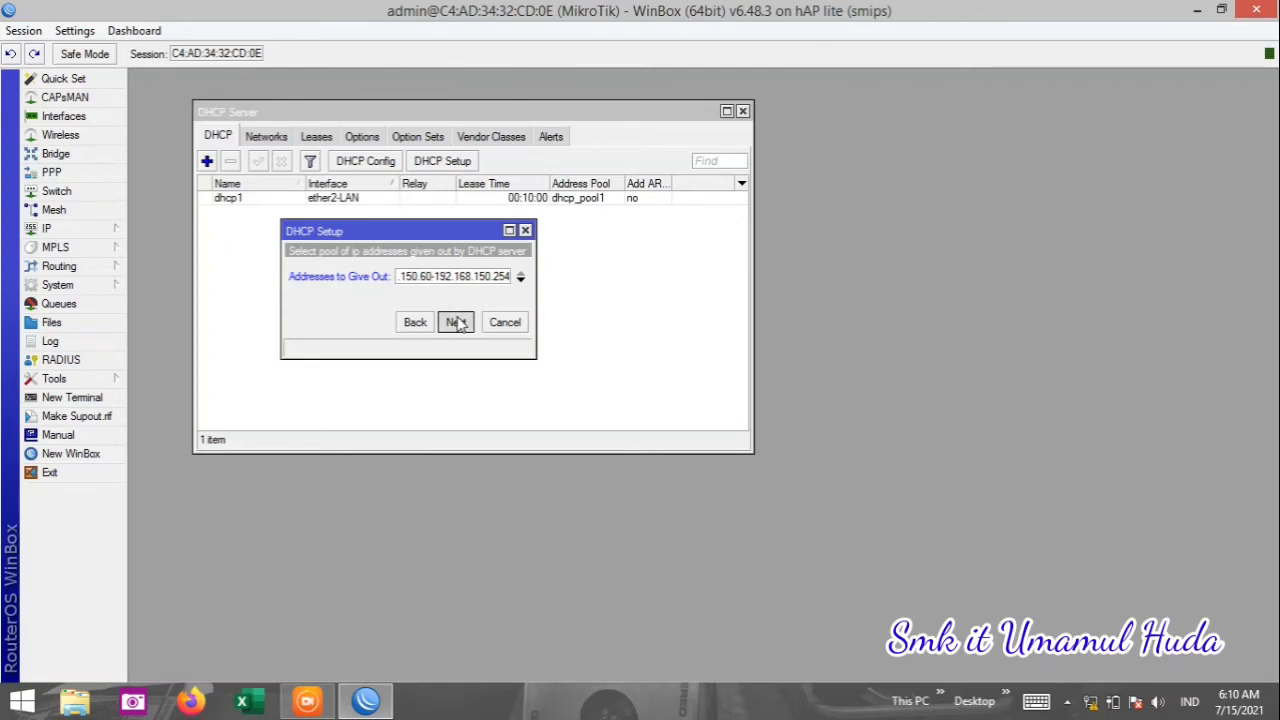
click(456, 322)
click(456, 322)
click(456, 322)
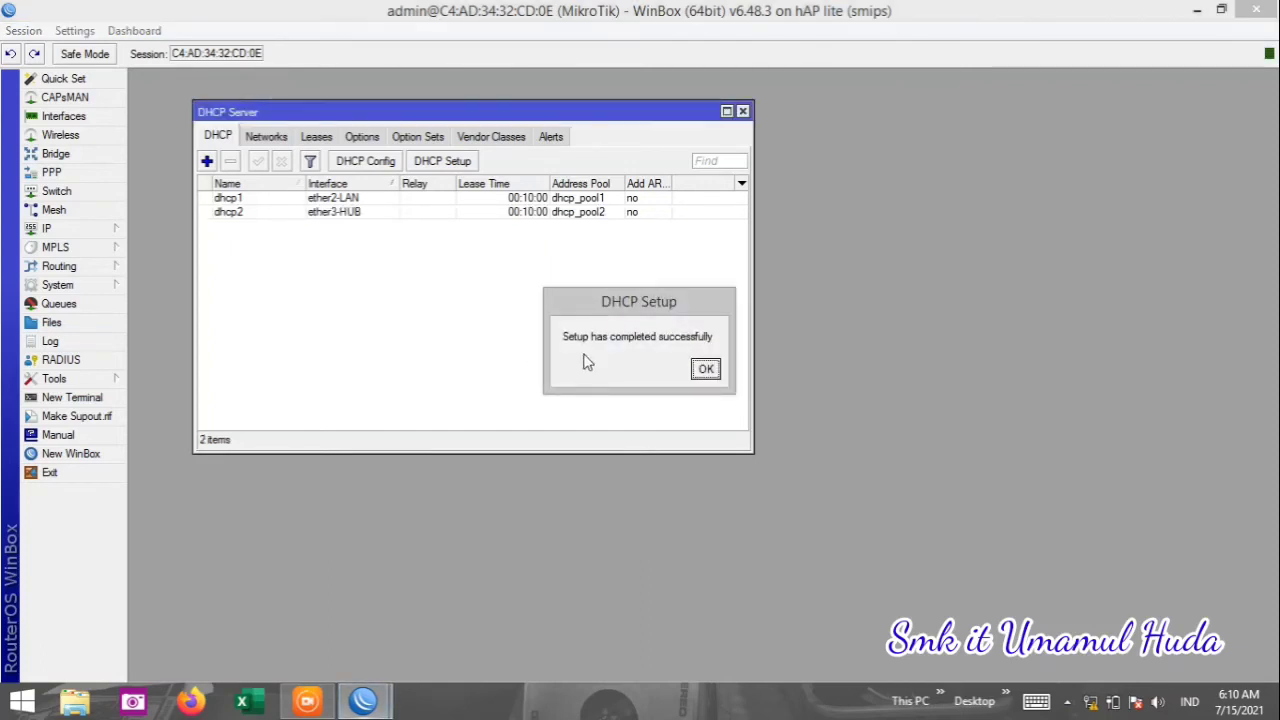
click(704, 370)
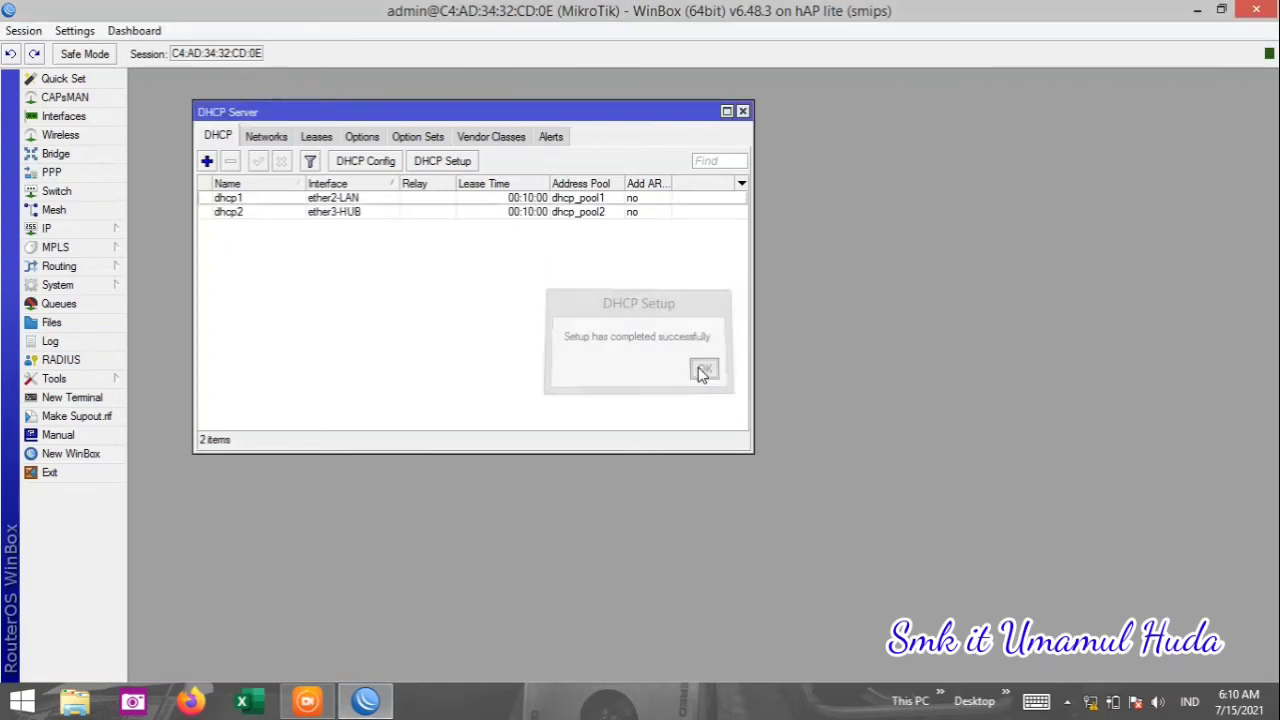
Begin a new DHCP setup on ether4-HOTSPOT, accepting its network and gateway 192.168.200.1.
click(440, 161)
click(480, 278)
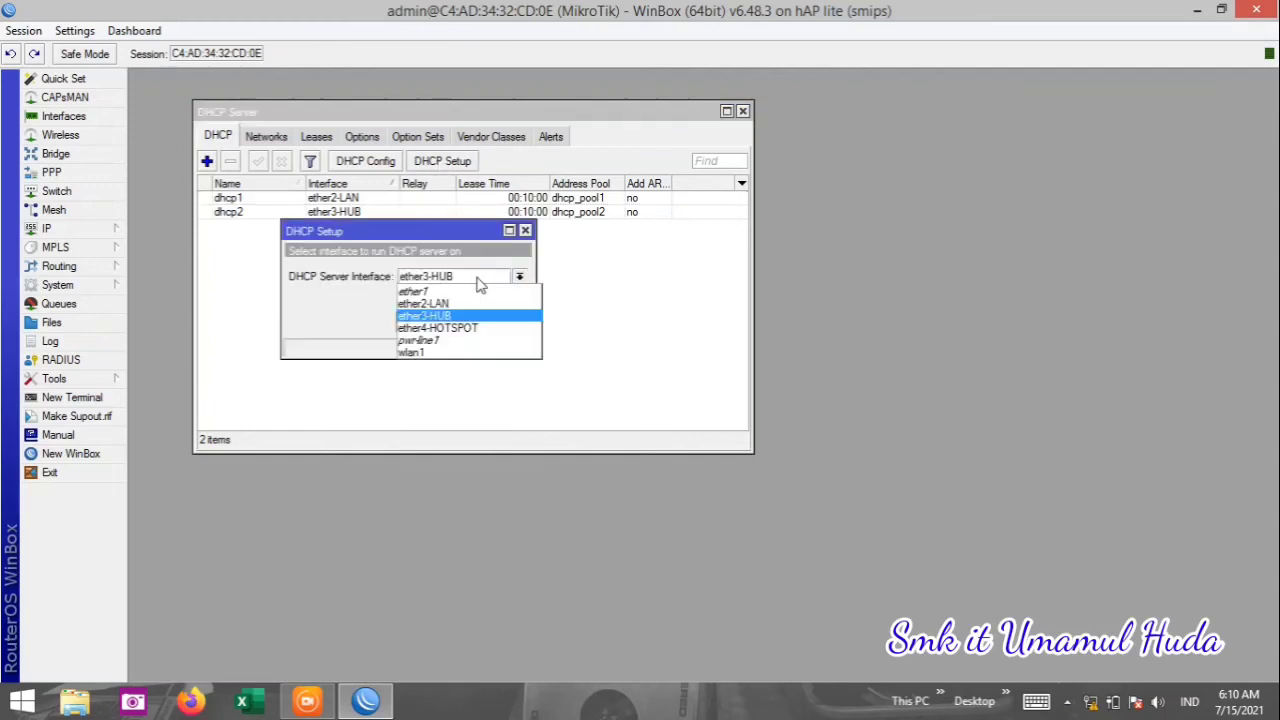
click(470, 329)
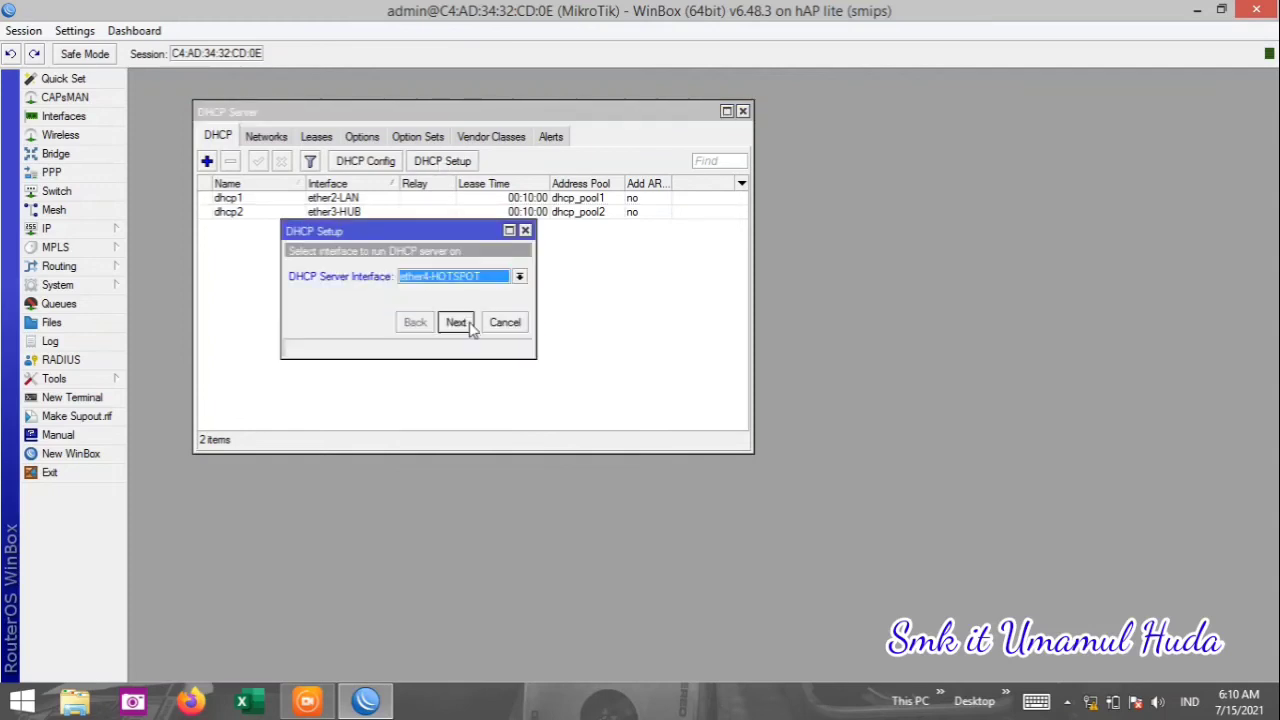
click(468, 326)
click(468, 326)
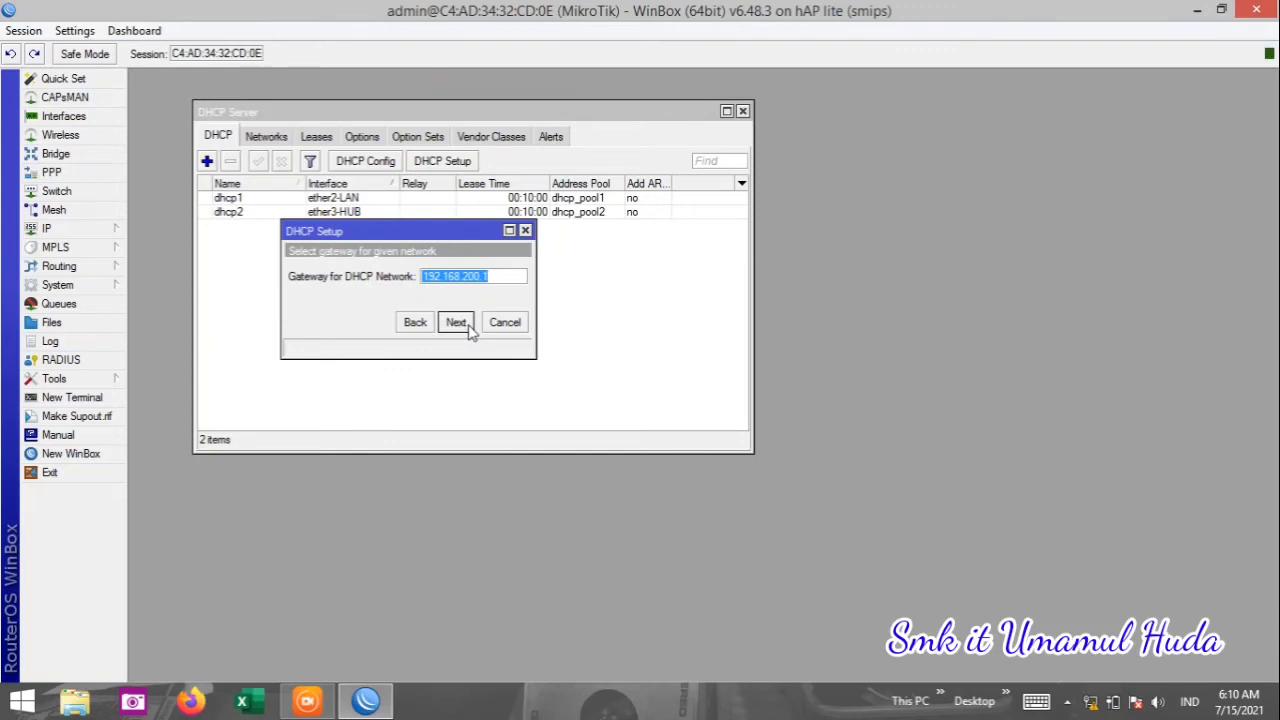
click(468, 326)
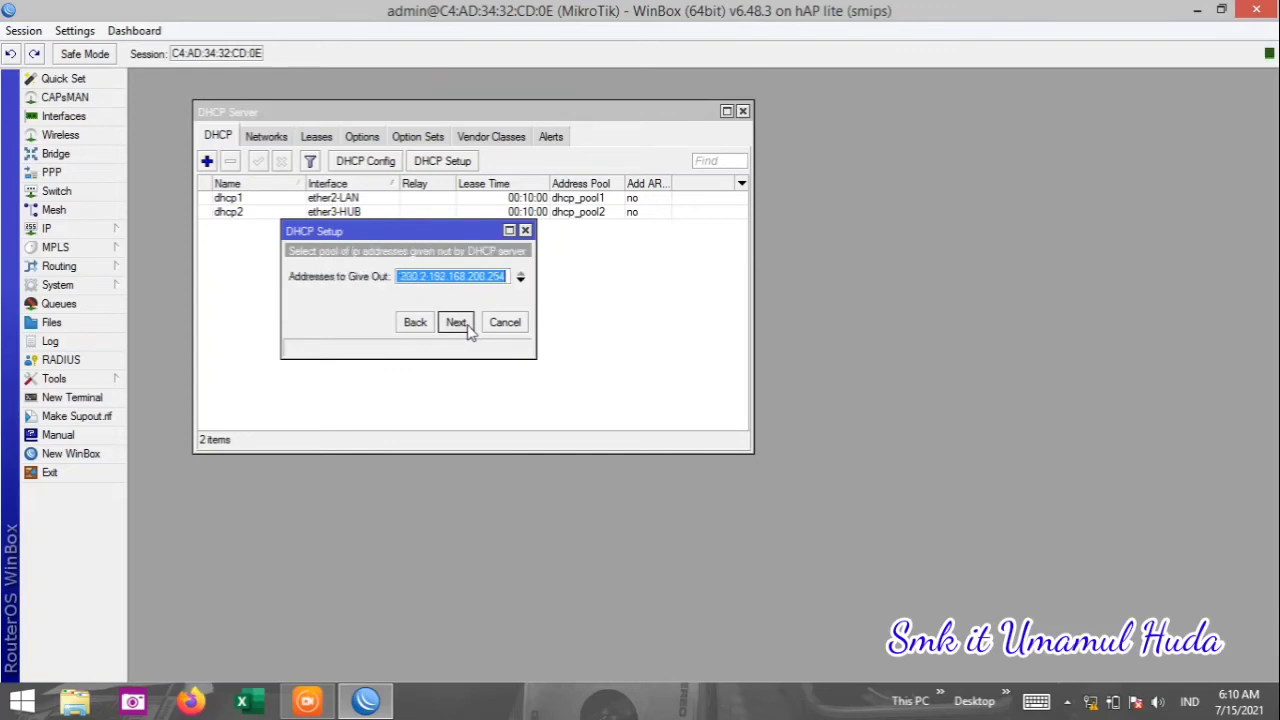
Set the dhcp3 pool to 192.168.200.90–192.168.200.254, keep DNS and 00:10:00 lease, and finish.
click(427, 276)
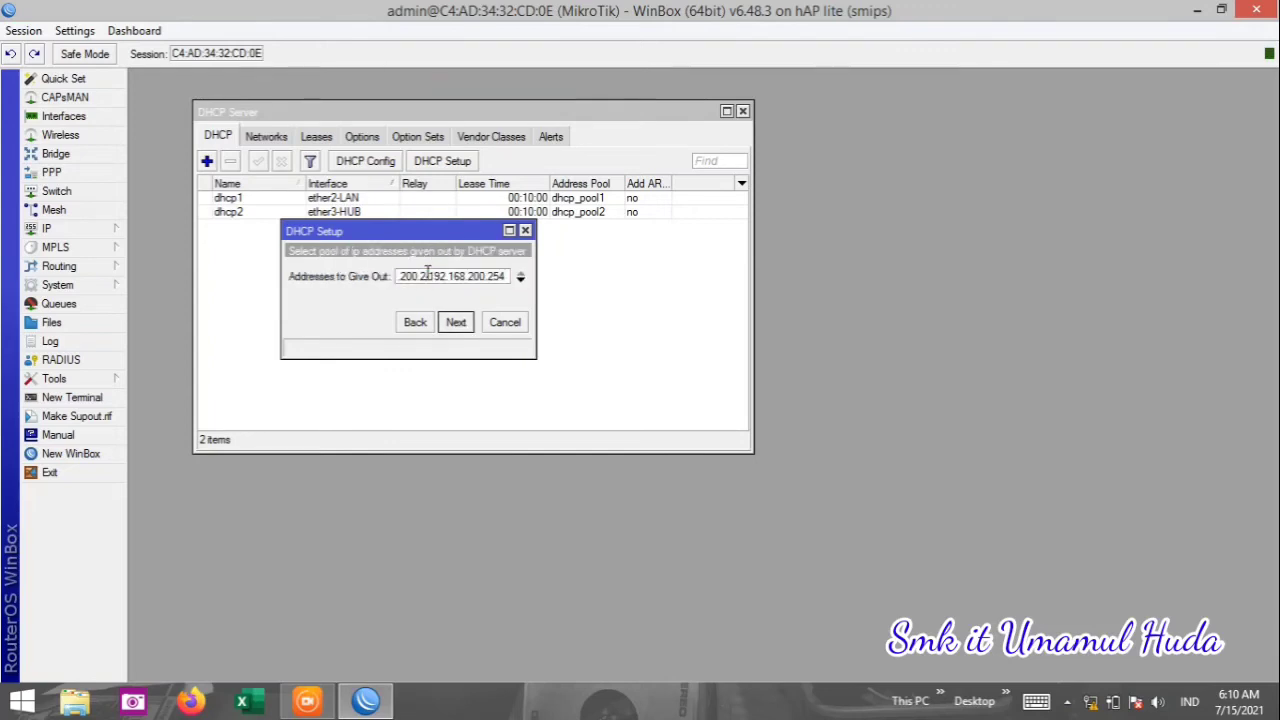
key(BackSpace)
key(BackSpace)
text(99)
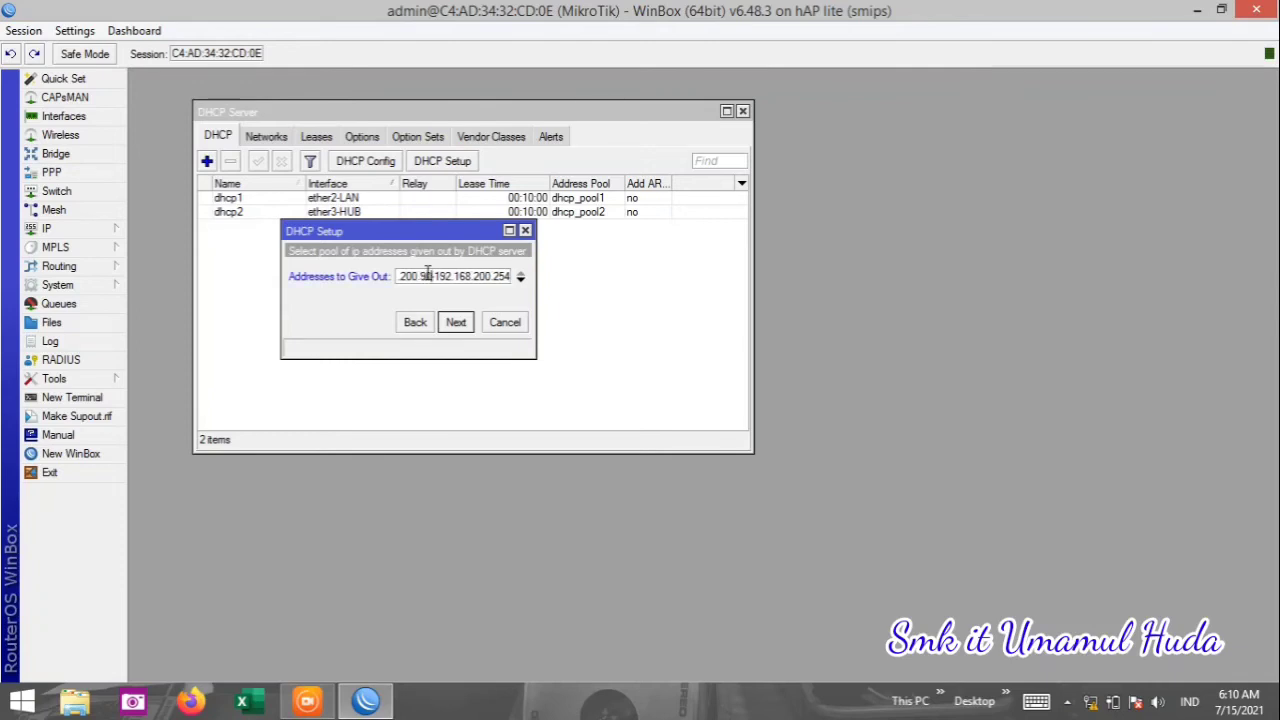
click(468, 322)
click(460, 322)
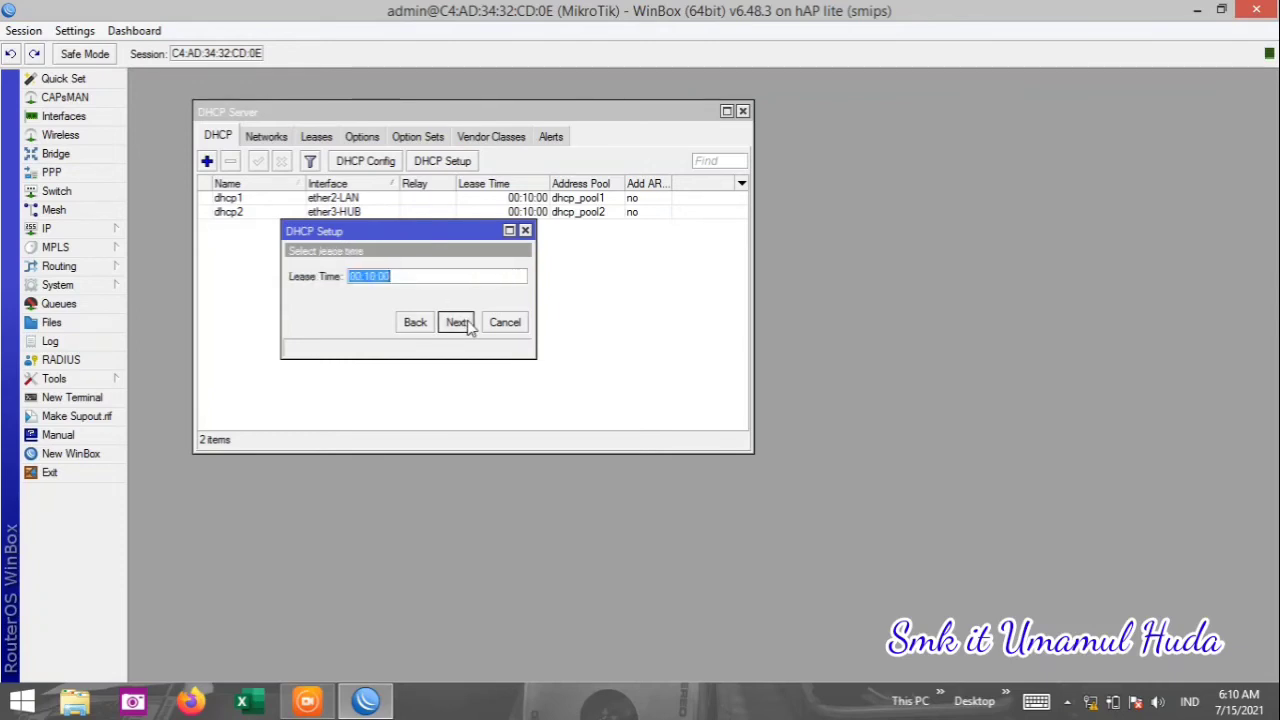
click(460, 322)
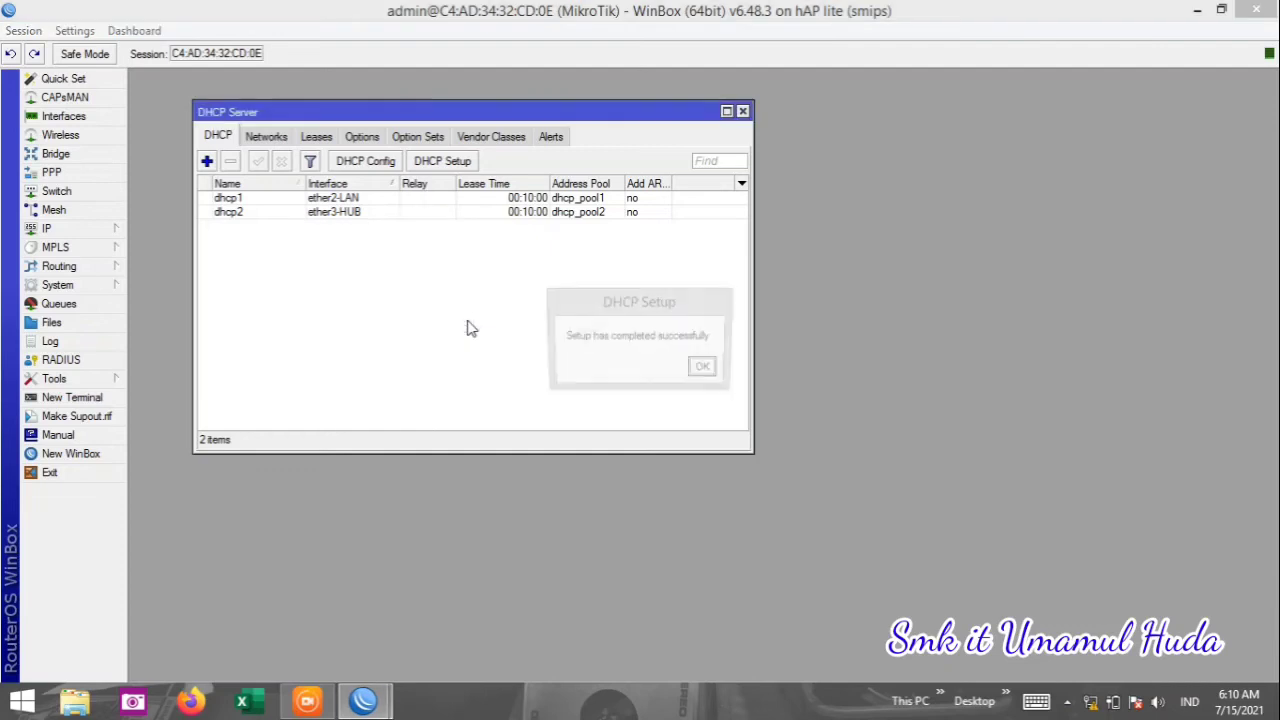
click(706, 370)
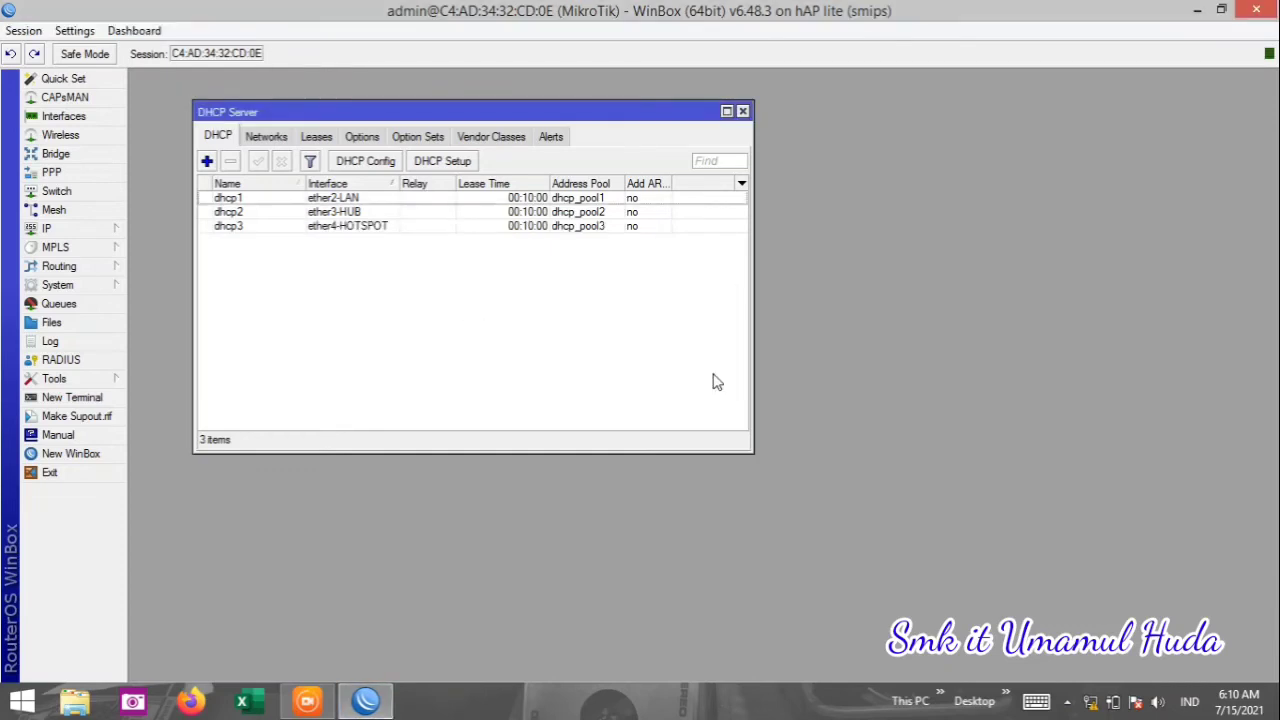
Close the DHCP Server list and add a new rule on the IP > Firewall NAT tab.
click(742, 112)
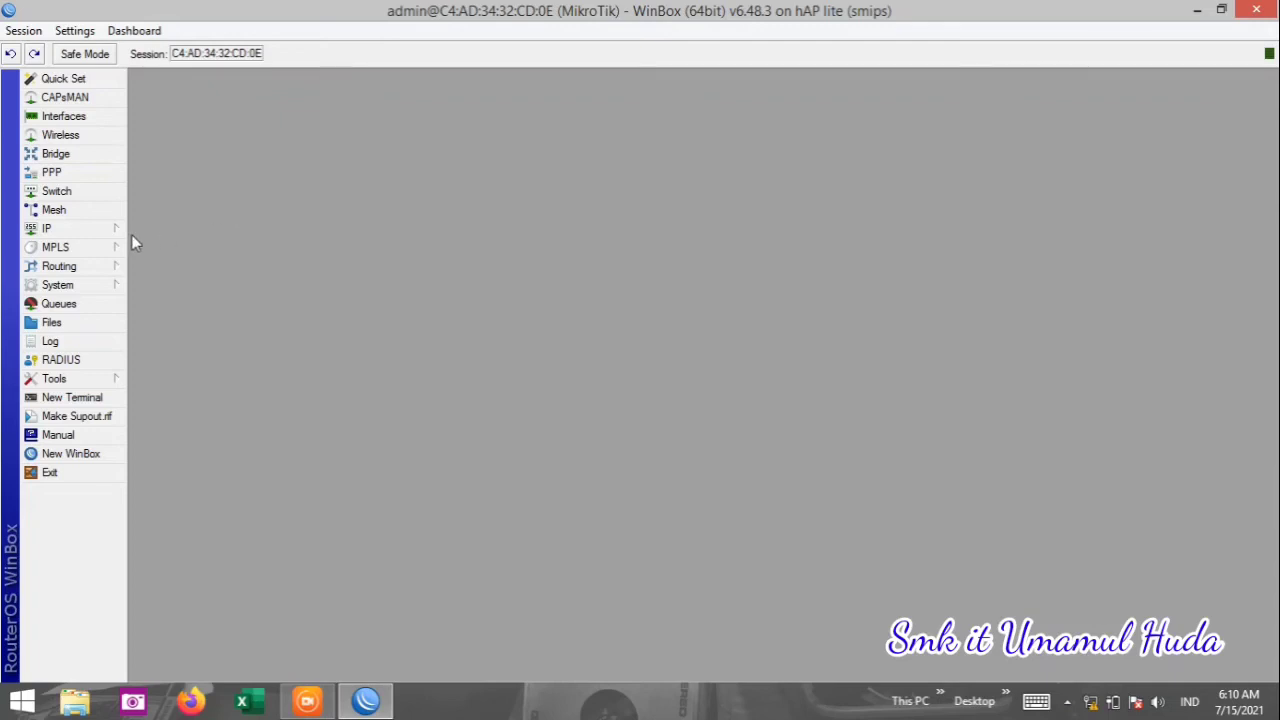
click(105, 232)
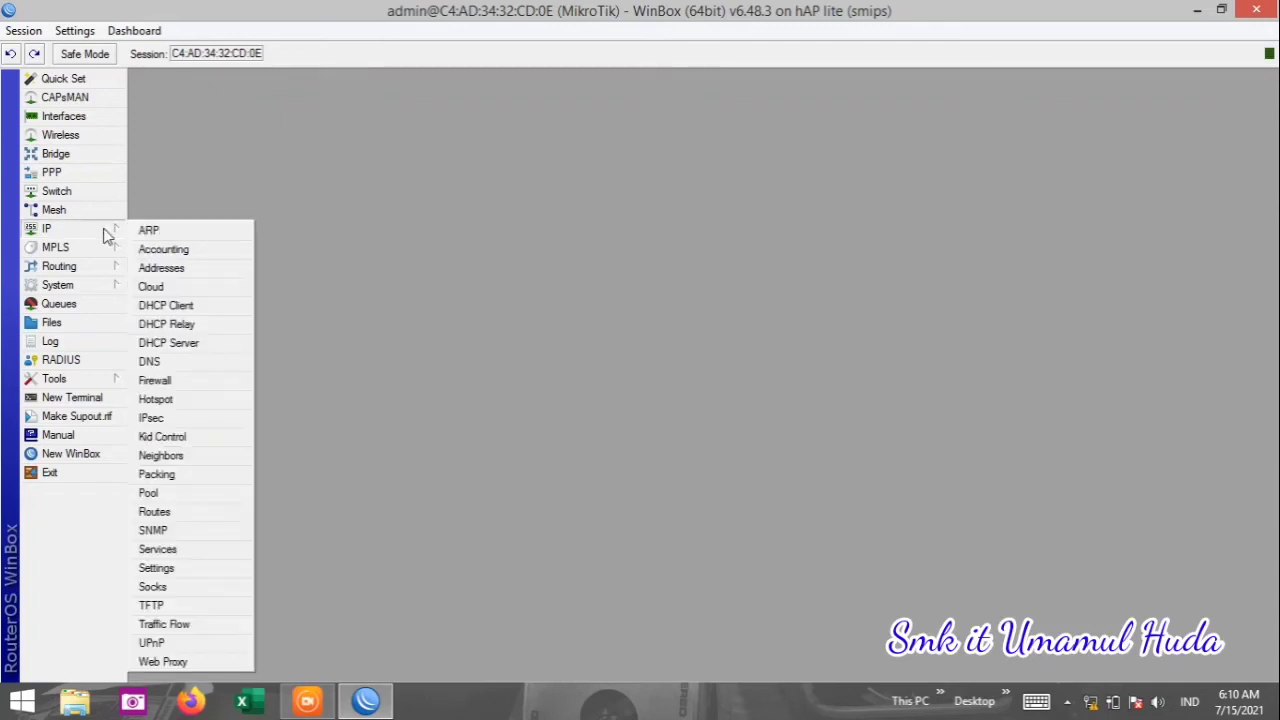
click(176, 384)
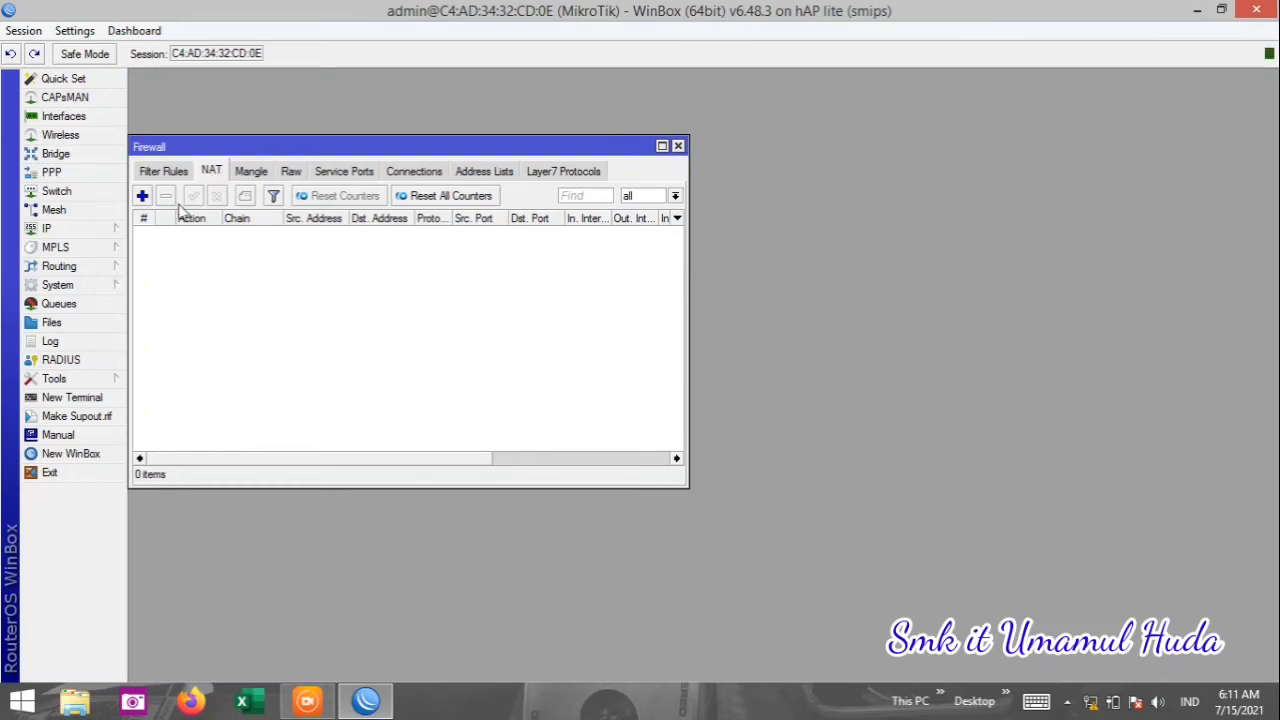
click(142, 196)
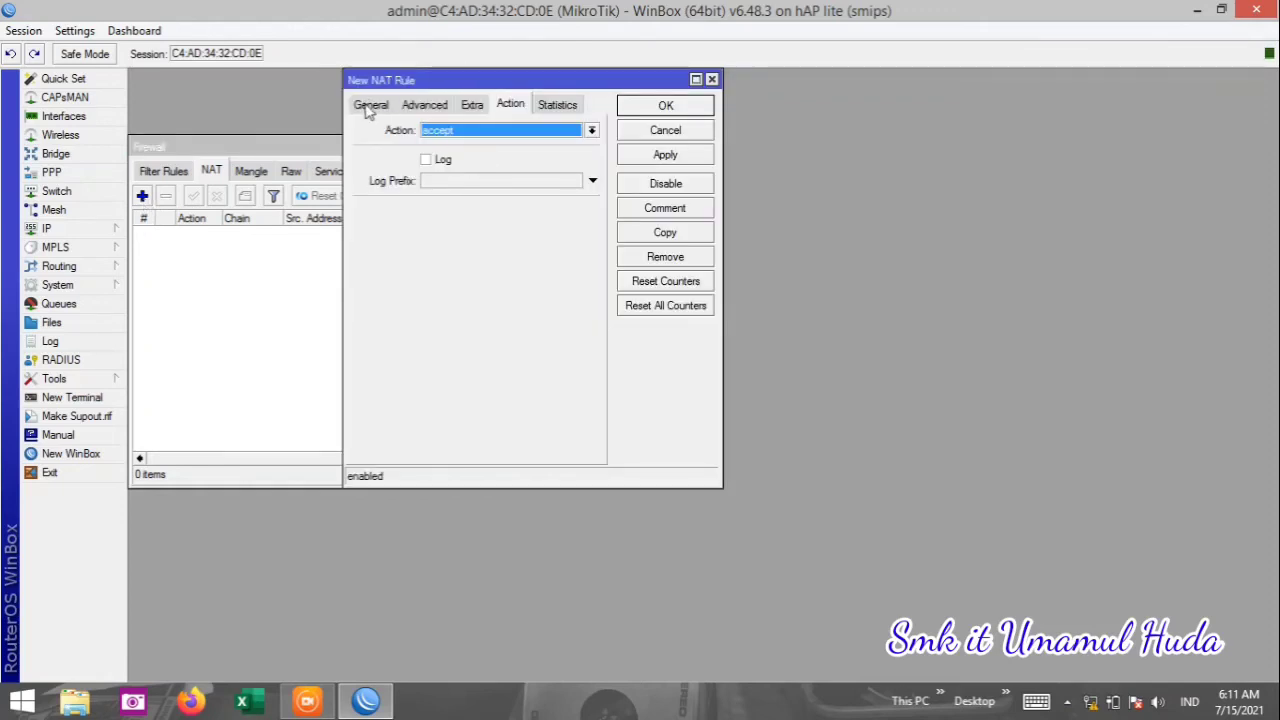
On the srcnat rule, remove the Out. Interface List condition and set Out. Interface to wlan1.
click(370, 105)
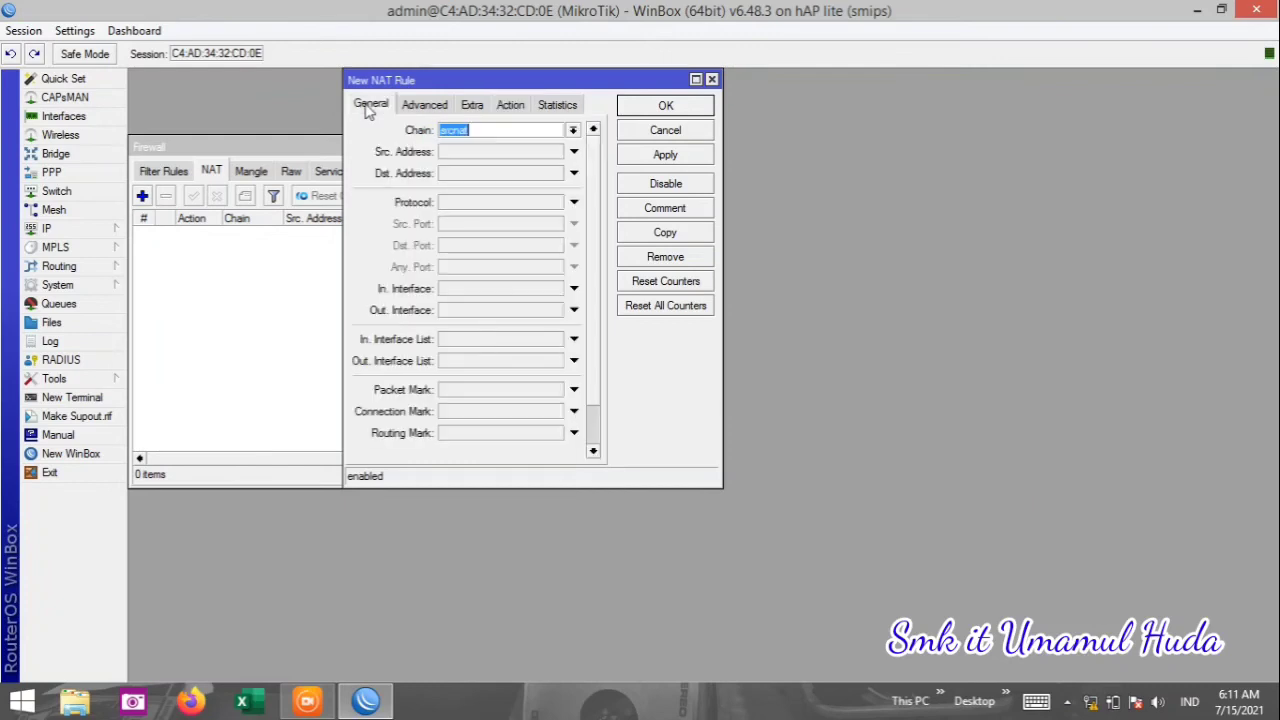
click(491, 131)
click(574, 362)
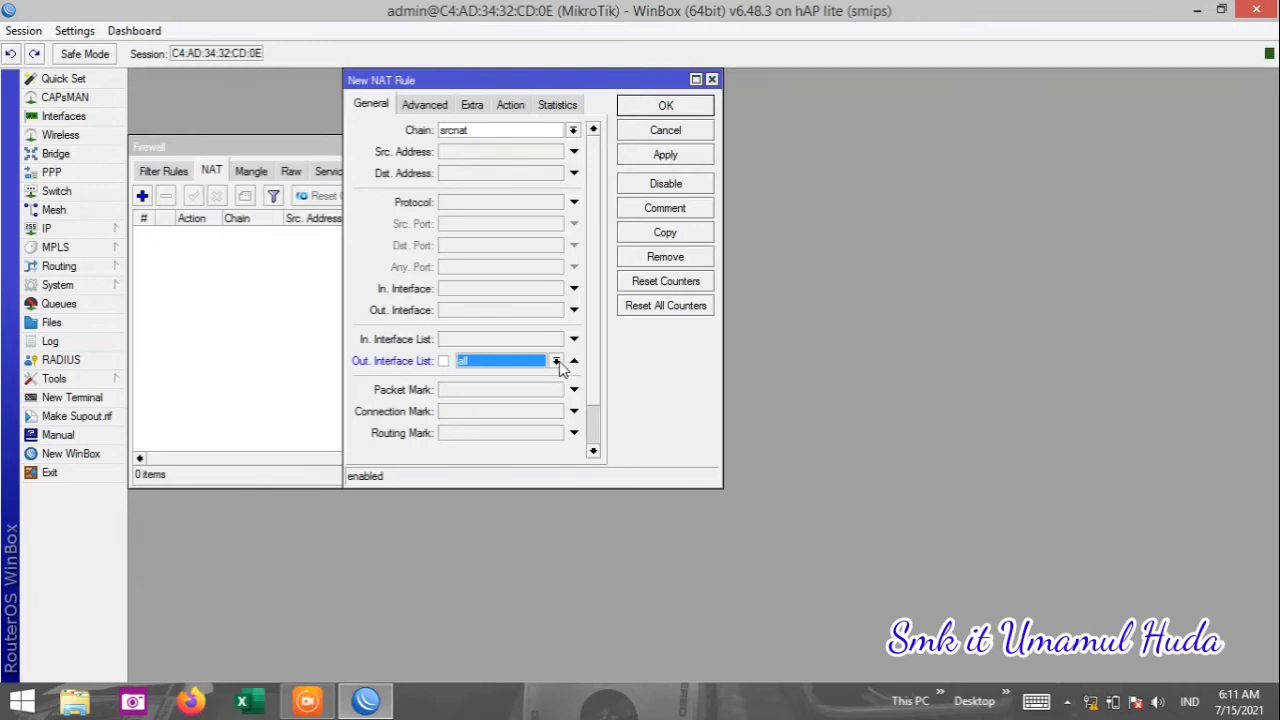
click(556, 361)
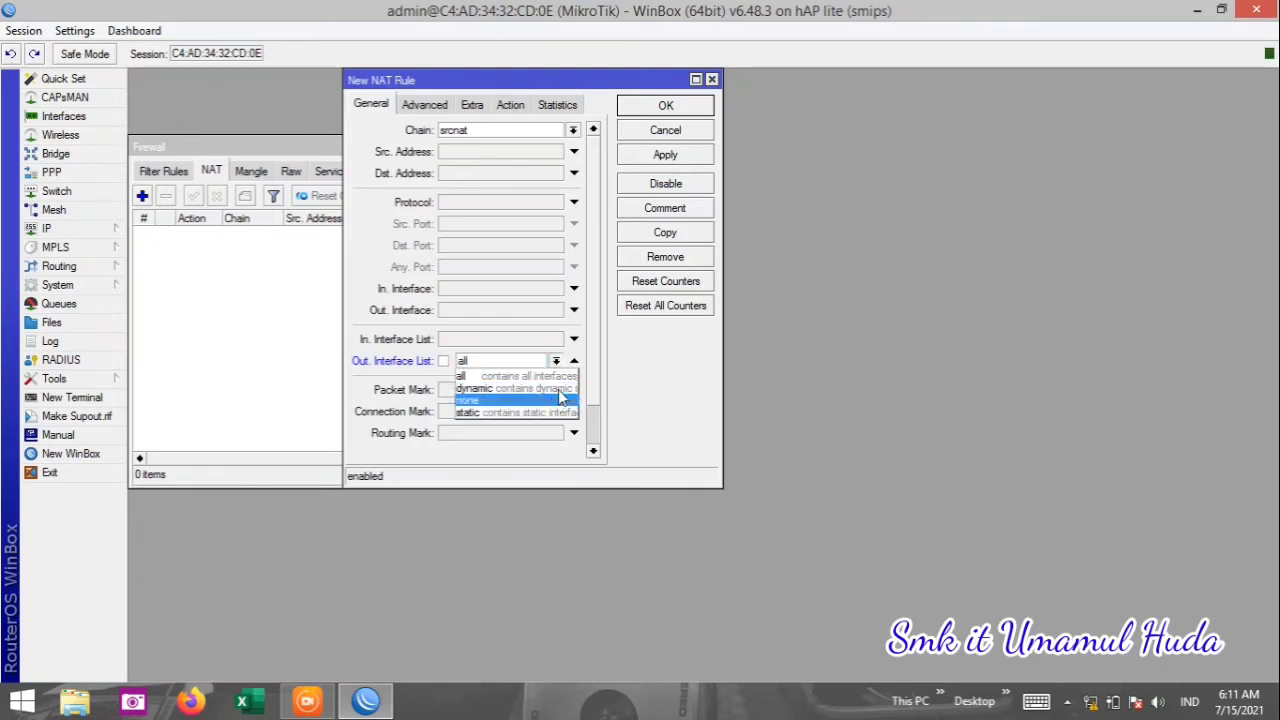
click(591, 338)
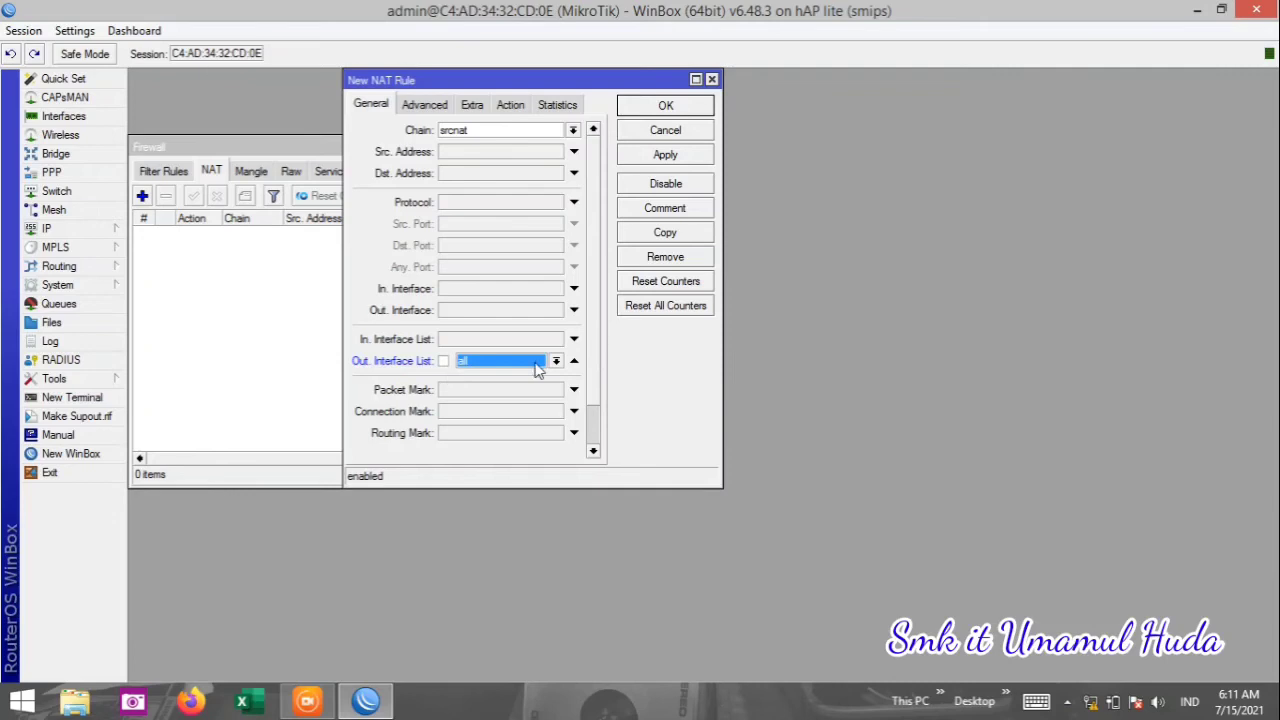
click(556, 361)
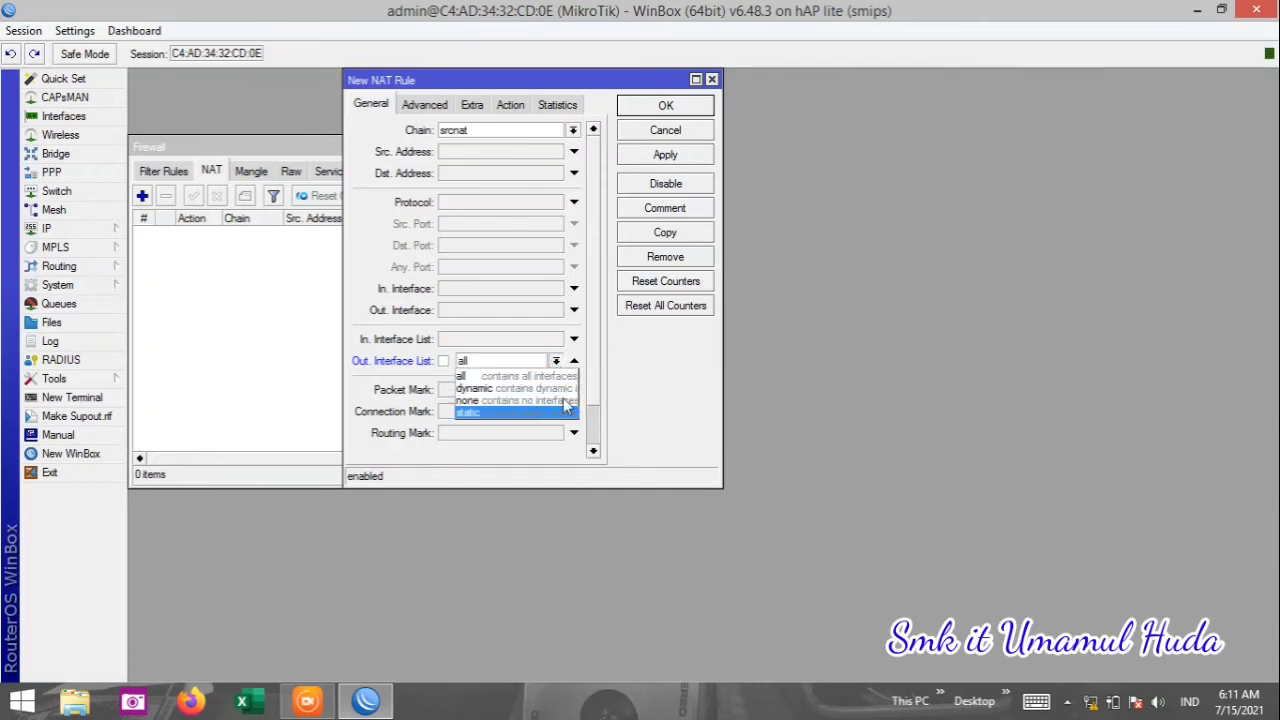
click(601, 377)
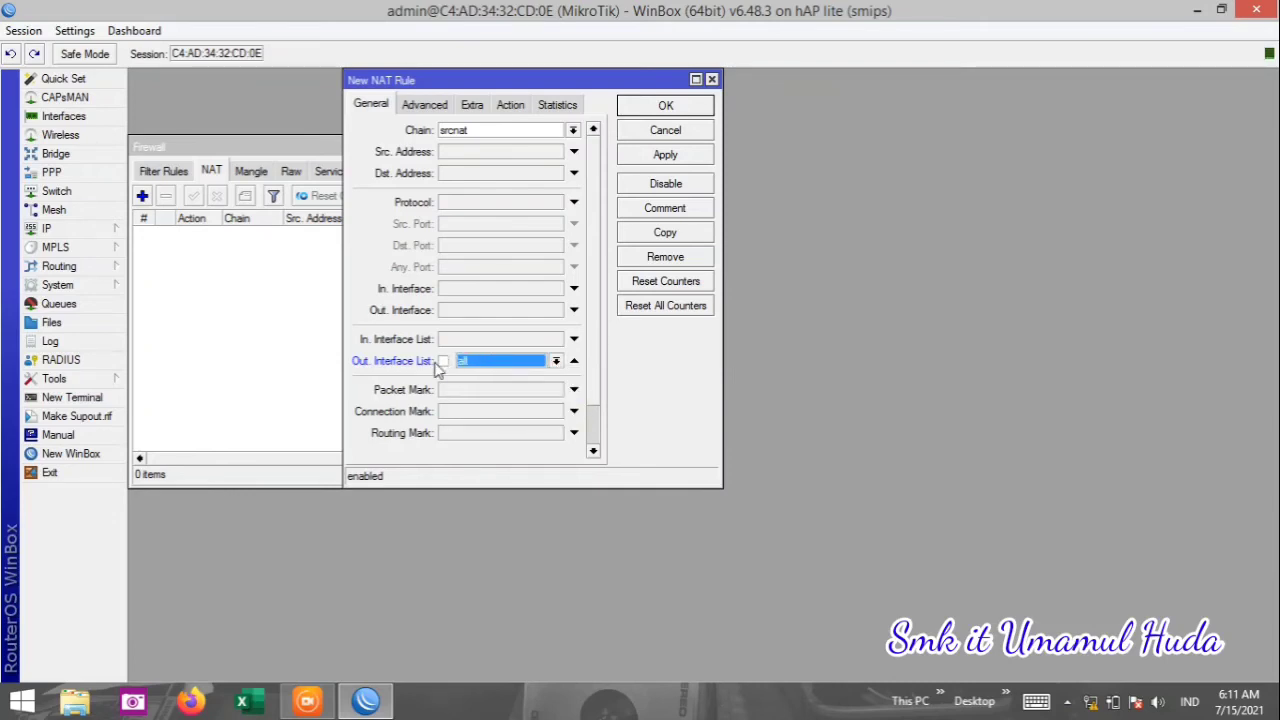
click(477, 364)
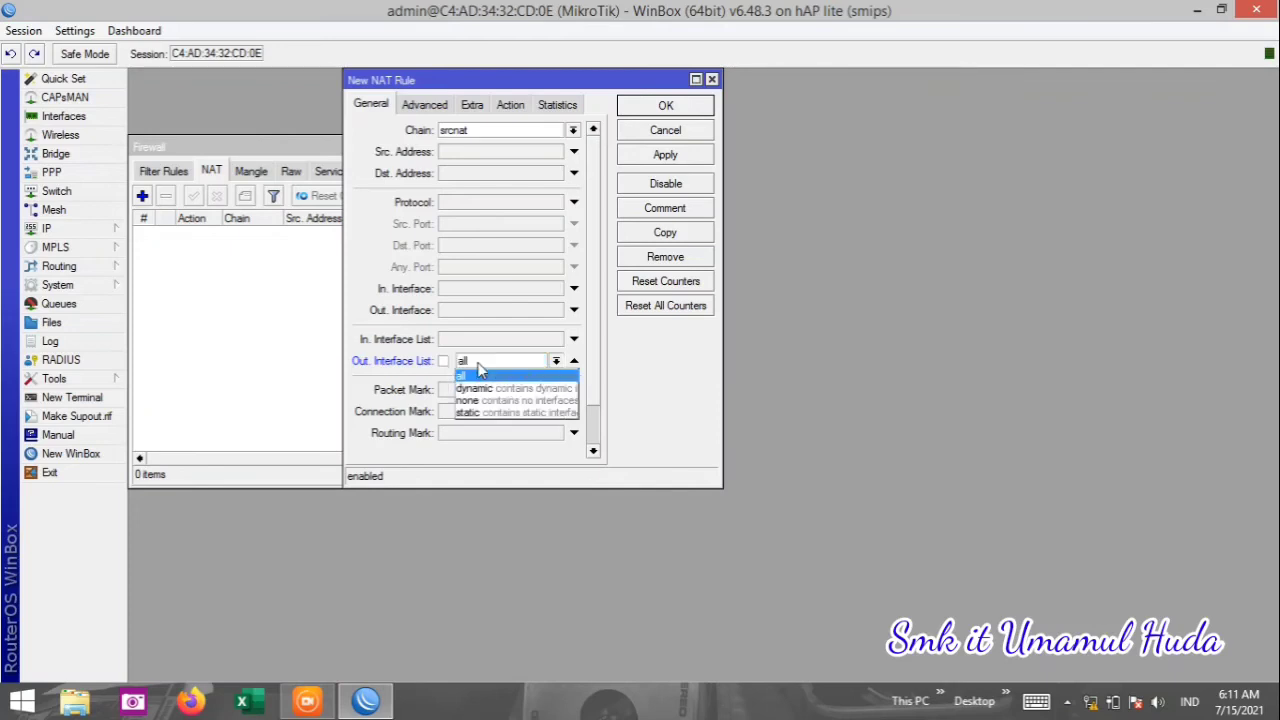
click(480, 370)
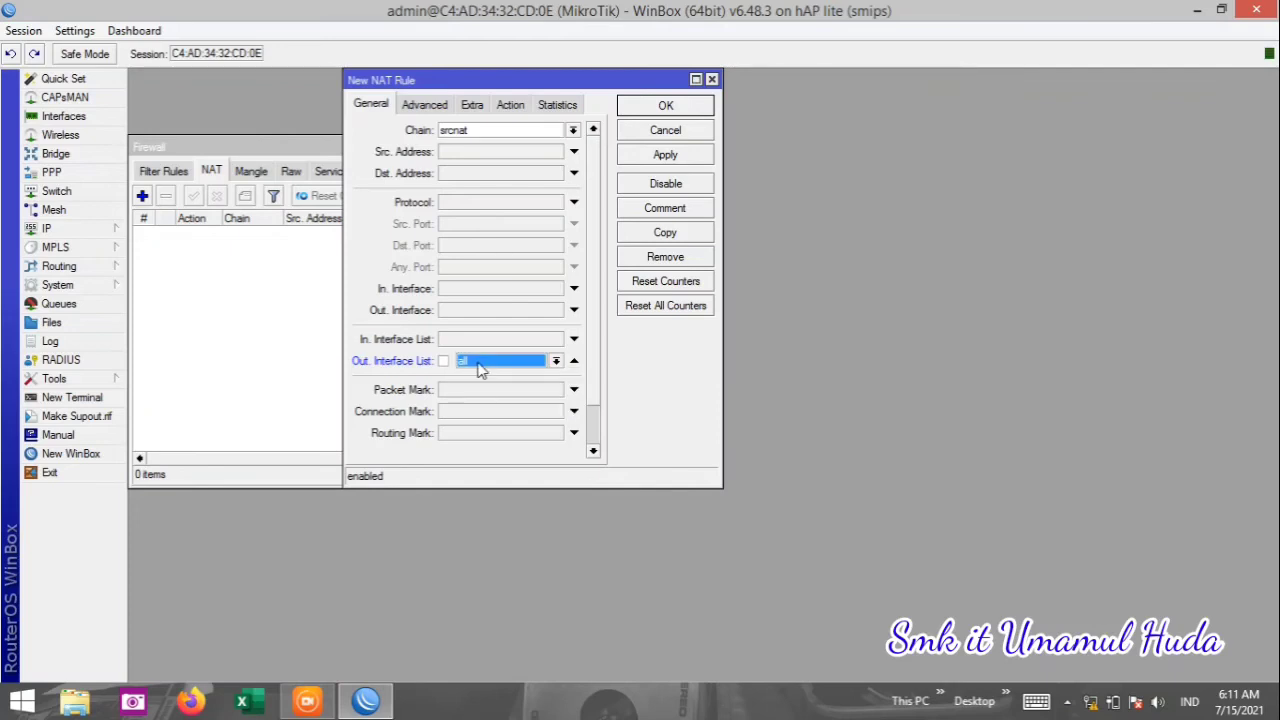
click(573, 361)
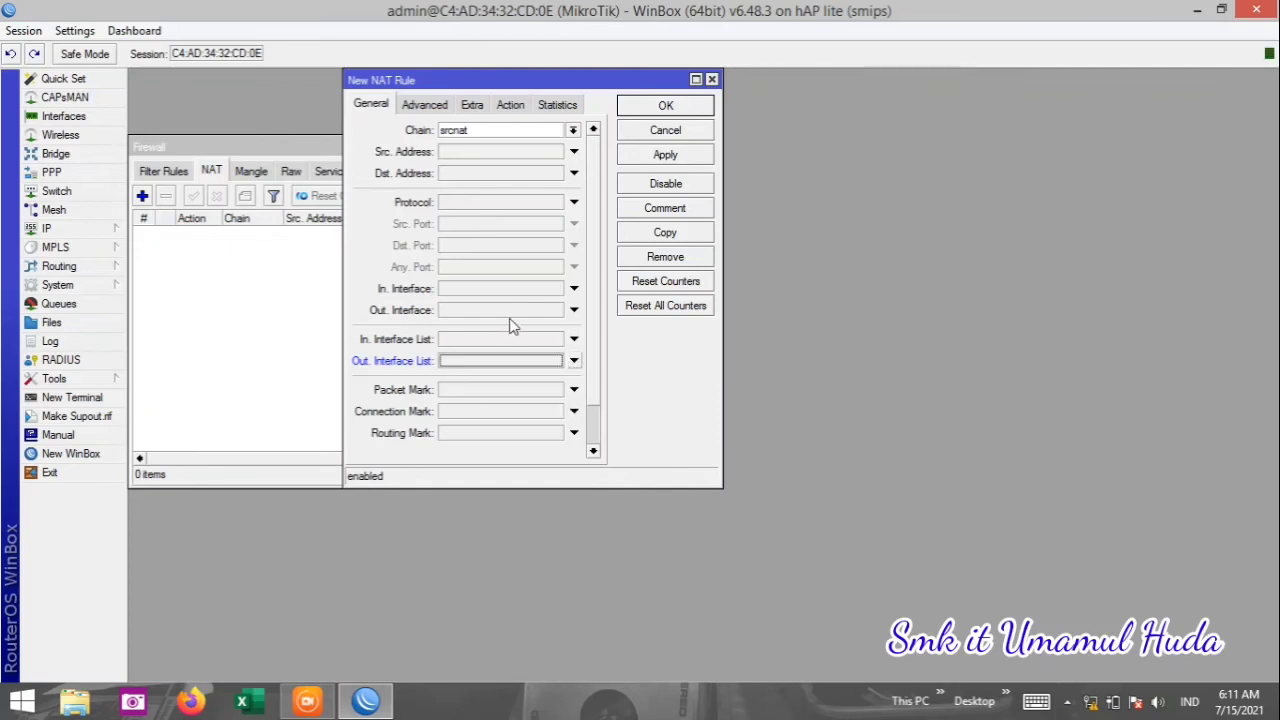
click(574, 313)
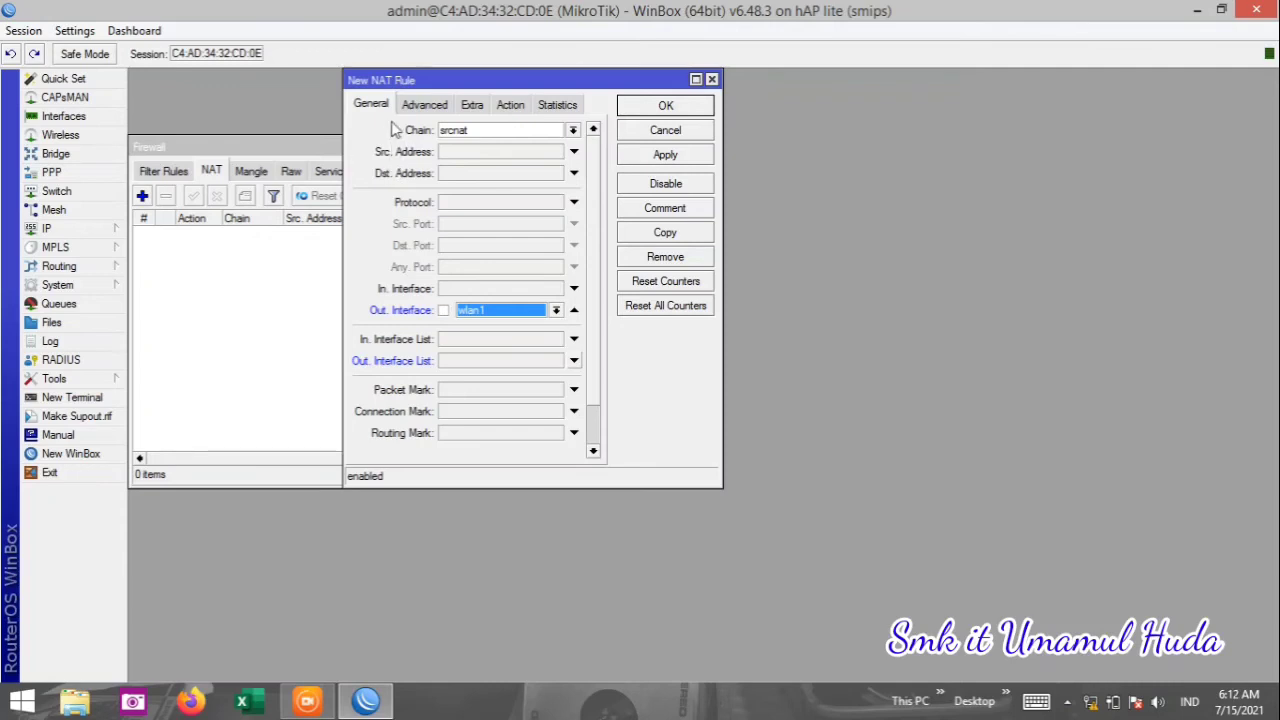
click(510, 105)
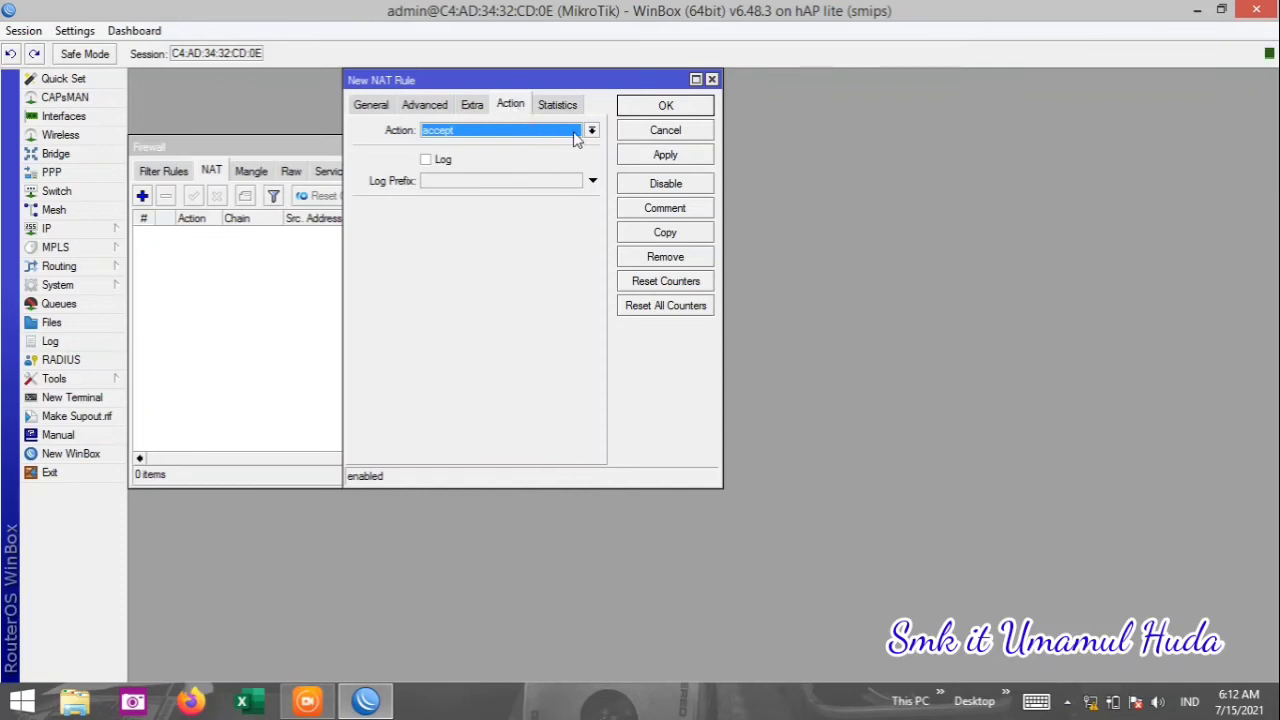
Set the NAT rule action to masquerade, apply and save it, then close the Firewall window.
click(576, 135)
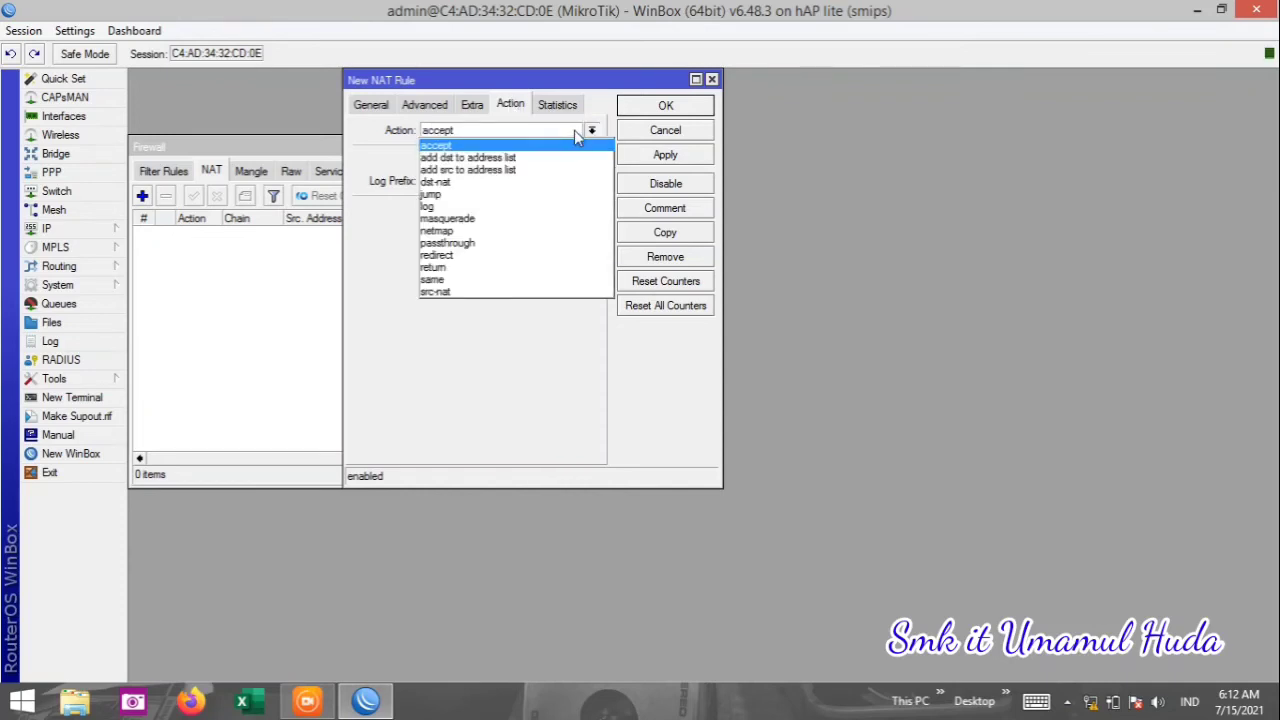
click(575, 135)
click(576, 135)
click(522, 220)
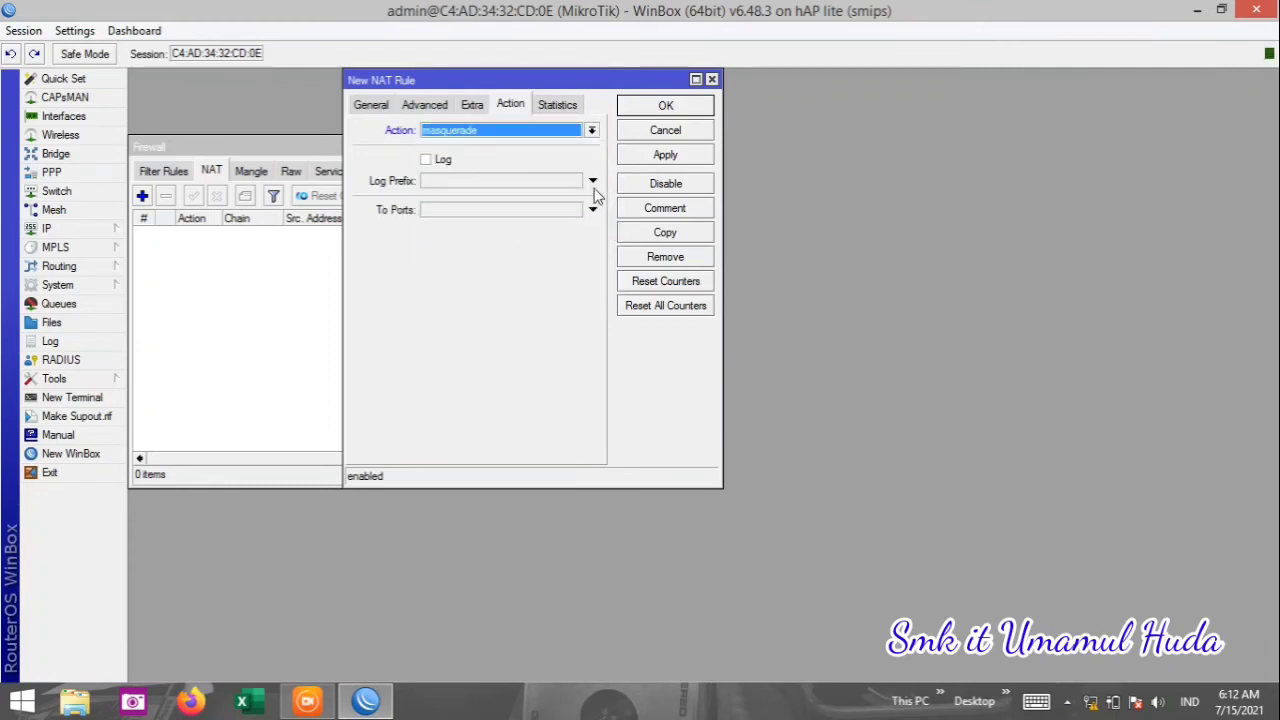
click(659, 158)
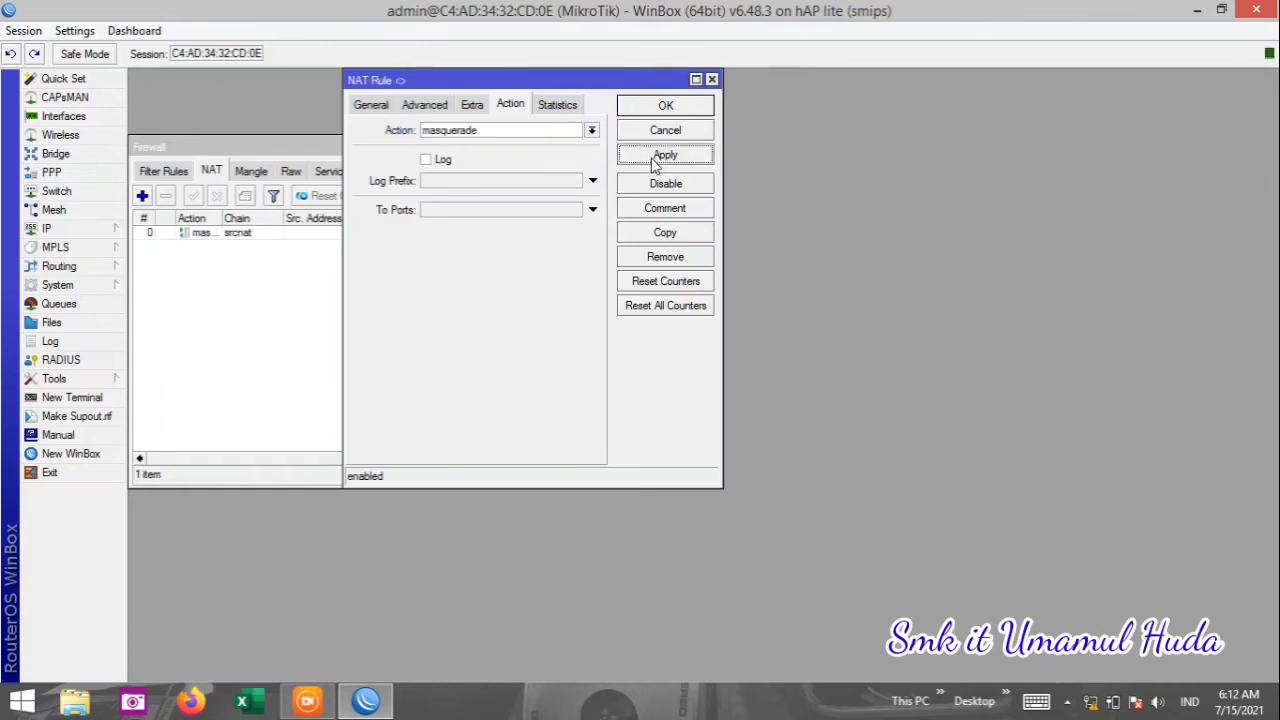
click(666, 106)
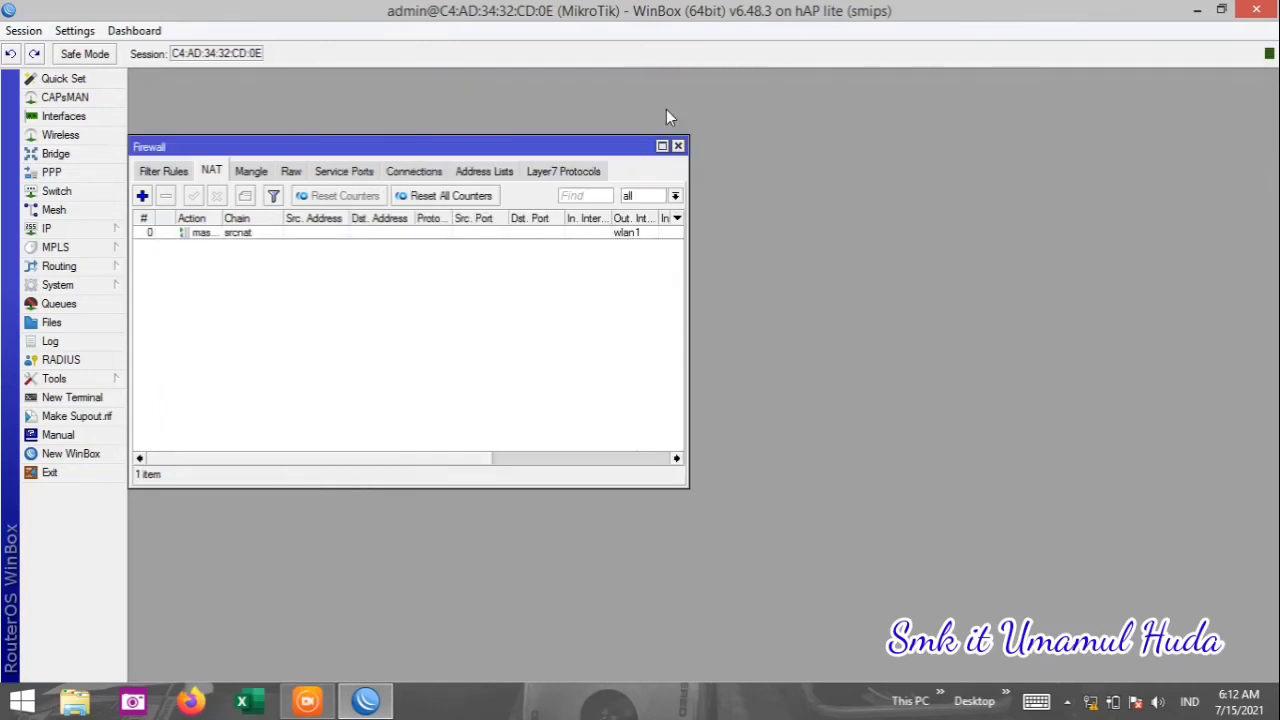
click(677, 147)
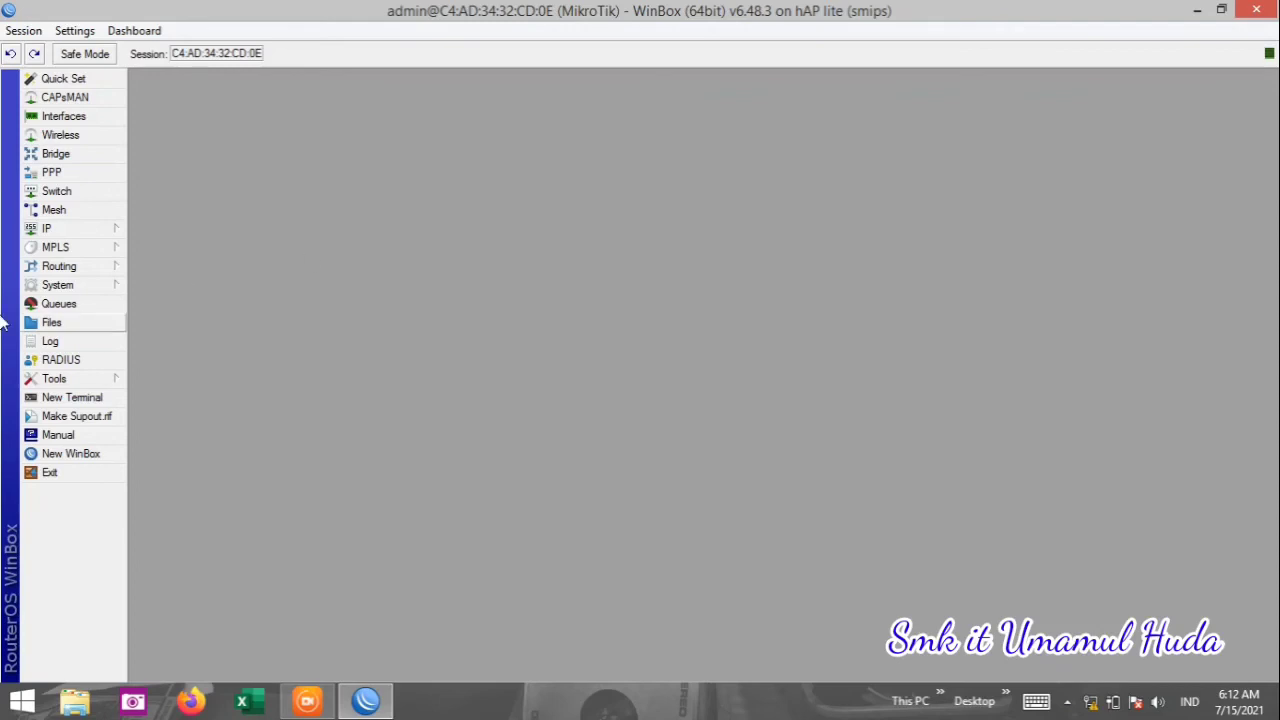
Glance at the Interfaces and Wireless lists, then open IP > Hotspot.
click(103, 139)
click(120, 120)
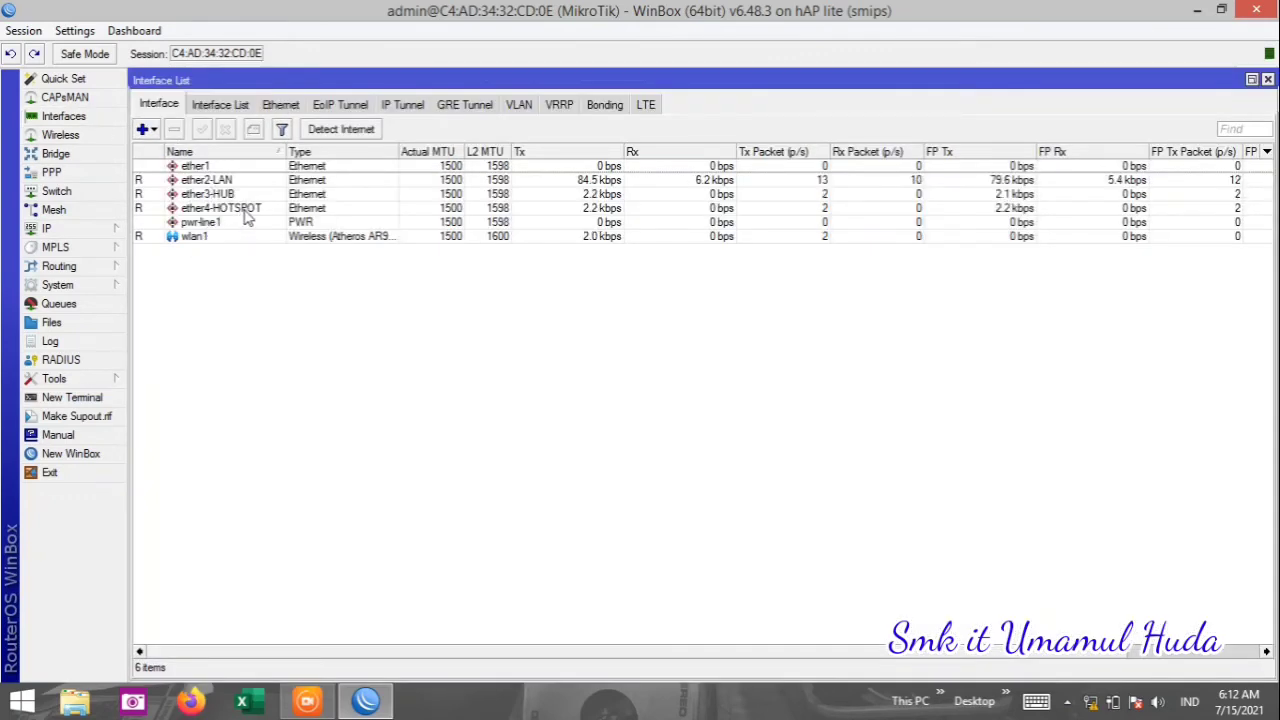
click(1267, 79)
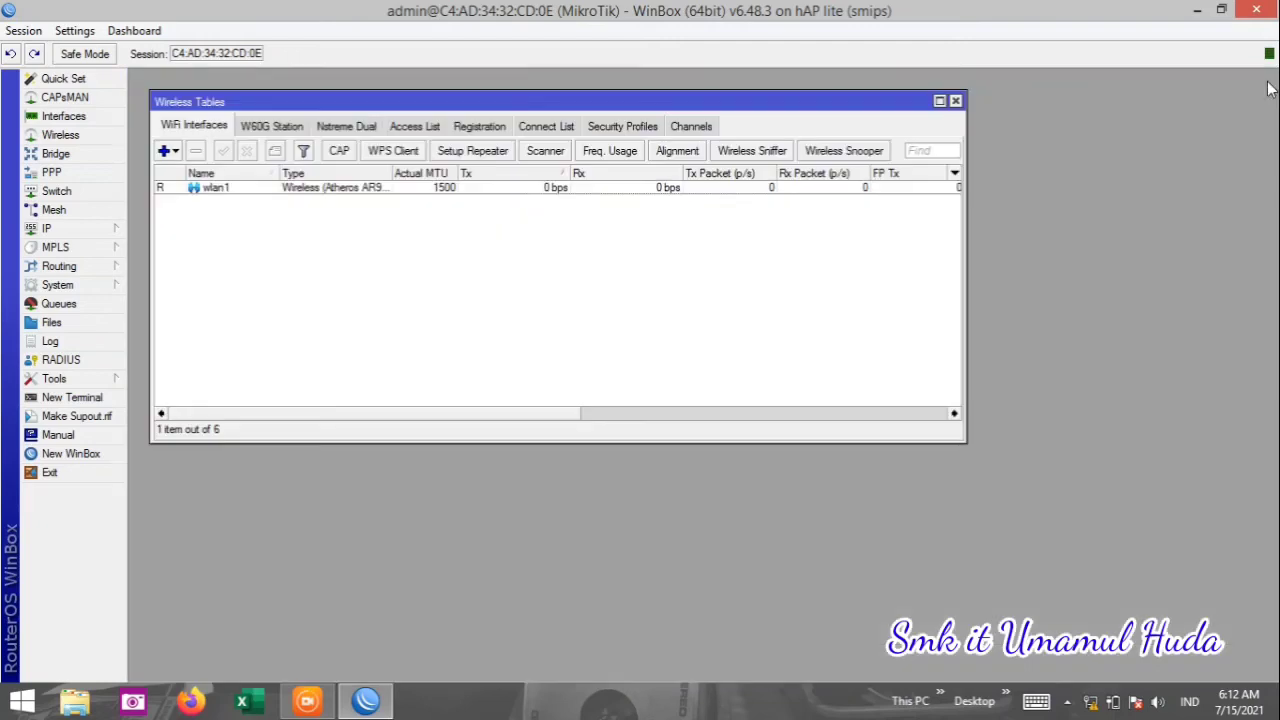
click(955, 101)
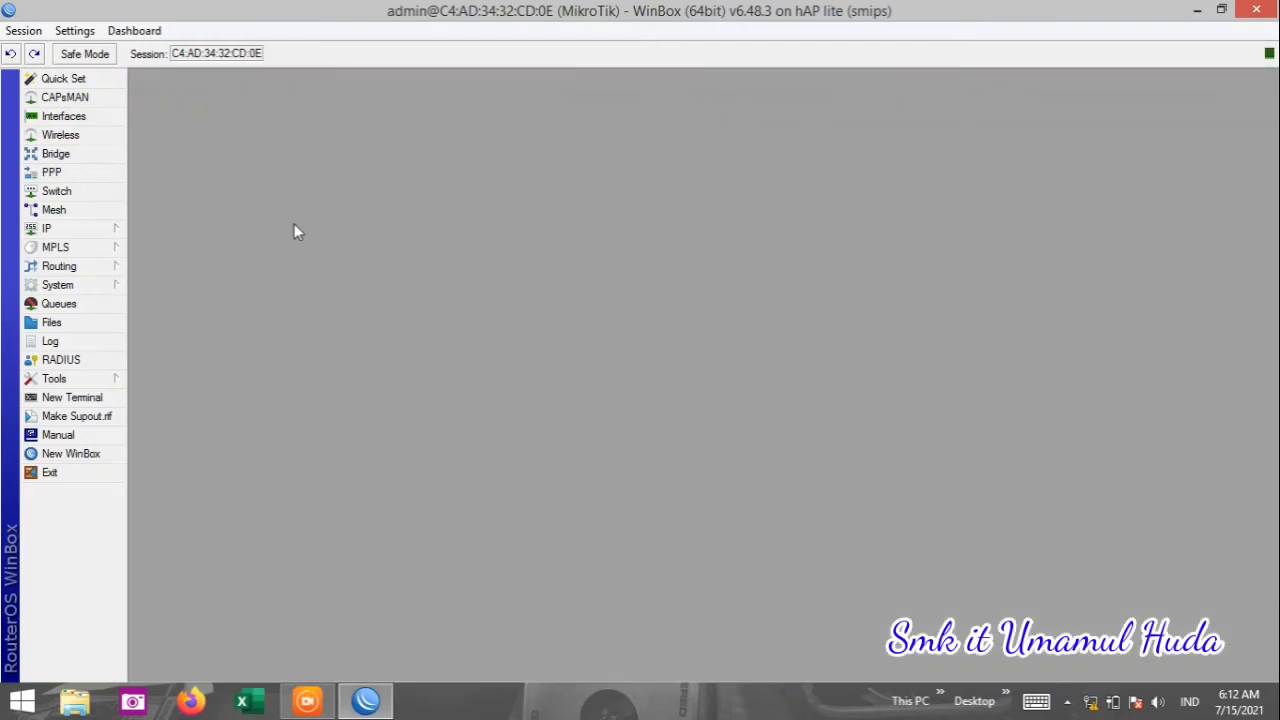
click(110, 234)
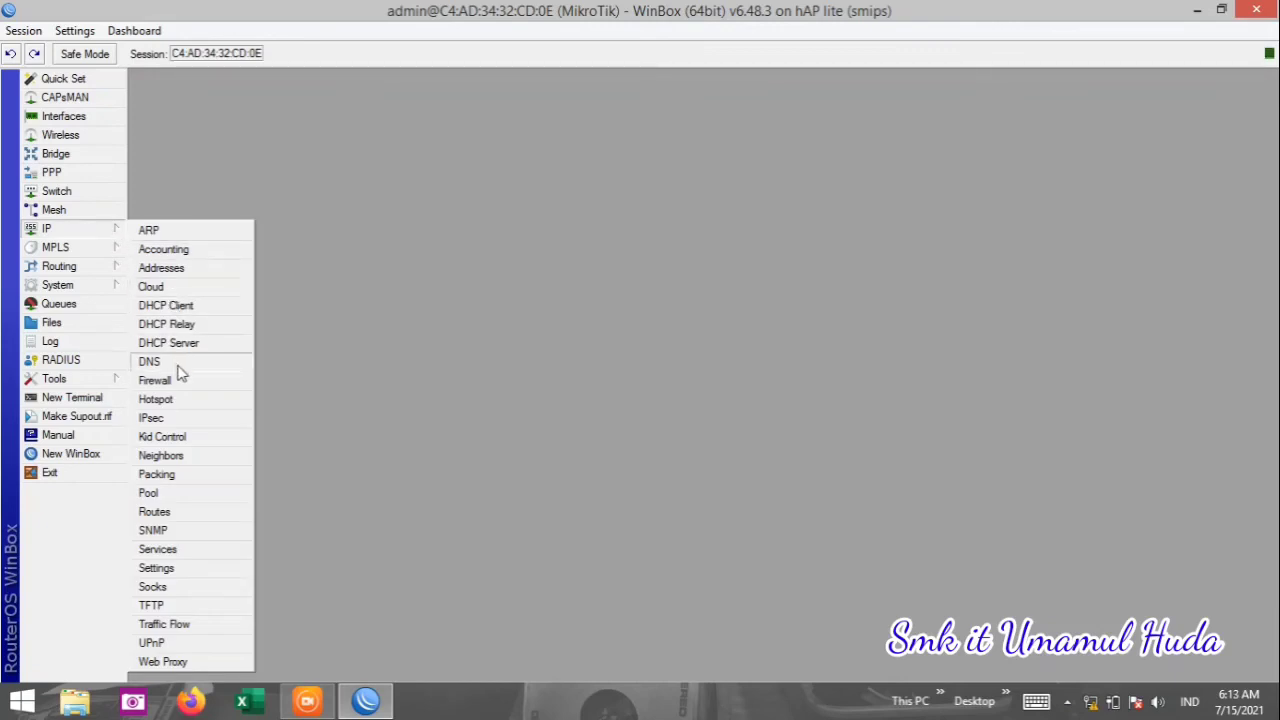
click(155, 399)
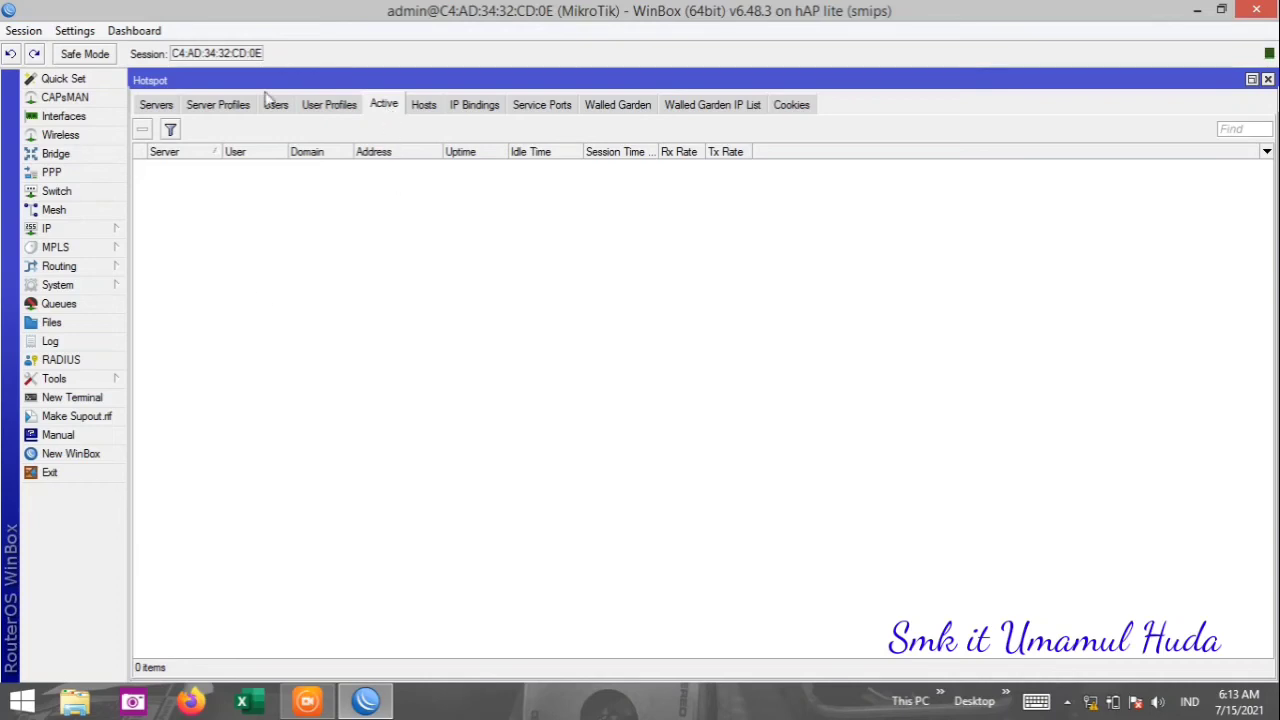
Launch Hotspot Setup on ether4-HOTSPOT and accept local address 192.168.200.1/24.
click(156, 106)
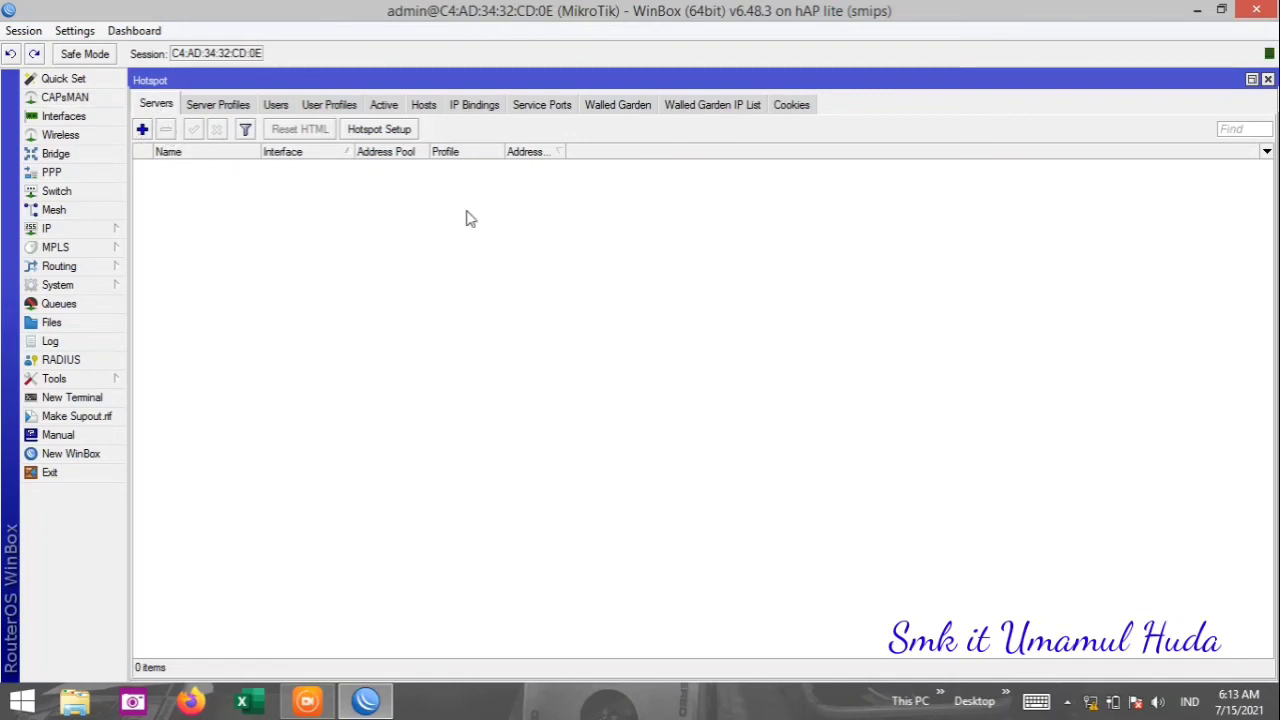
click(380, 129)
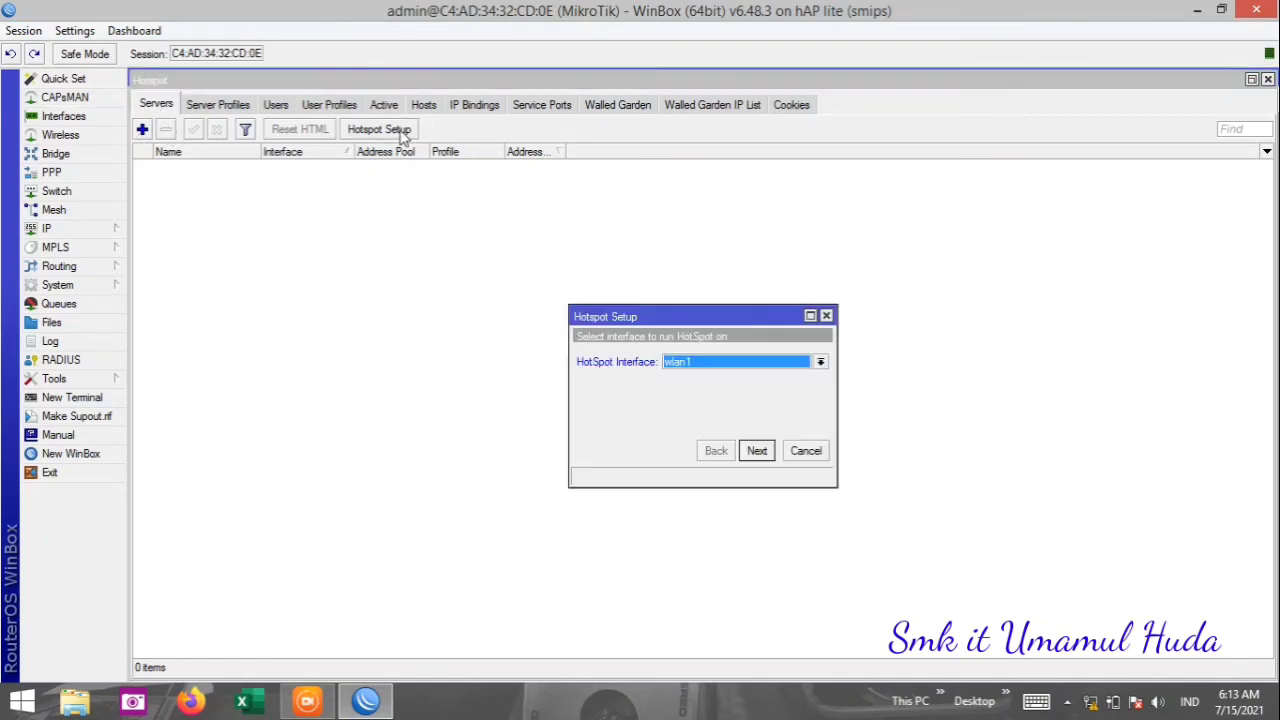
click(736, 372)
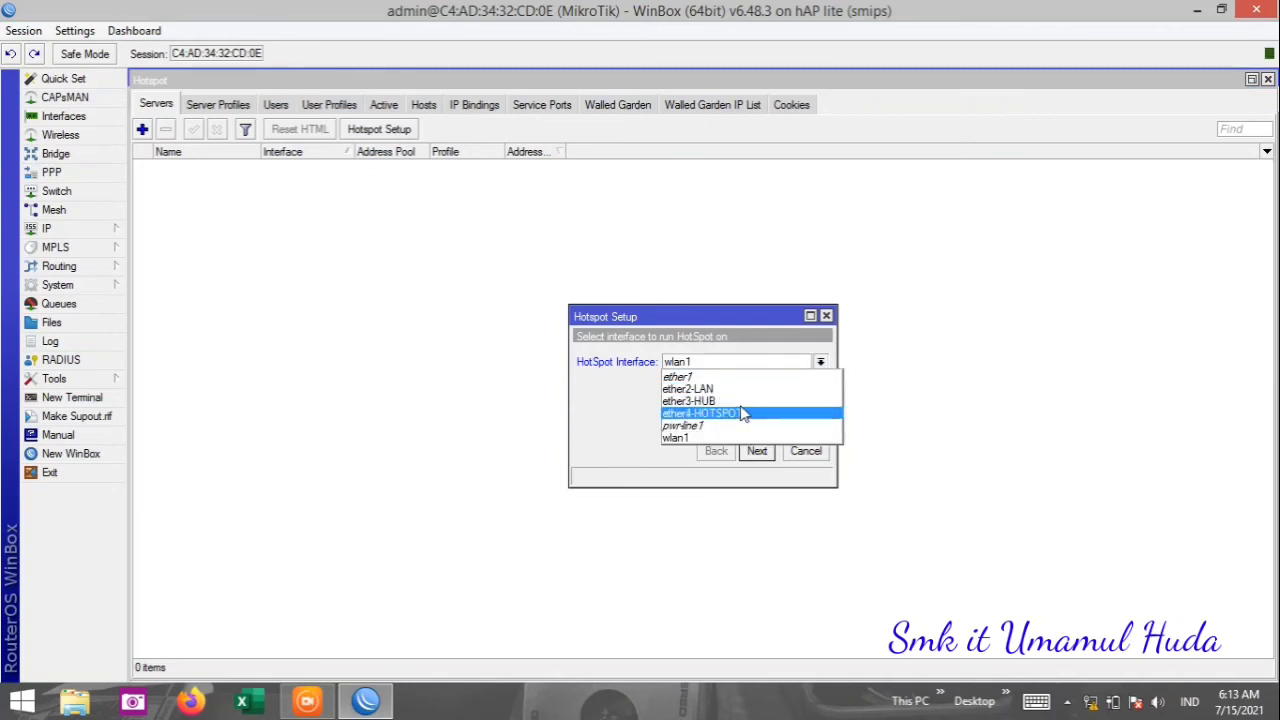
key(Up)
click(745, 418)
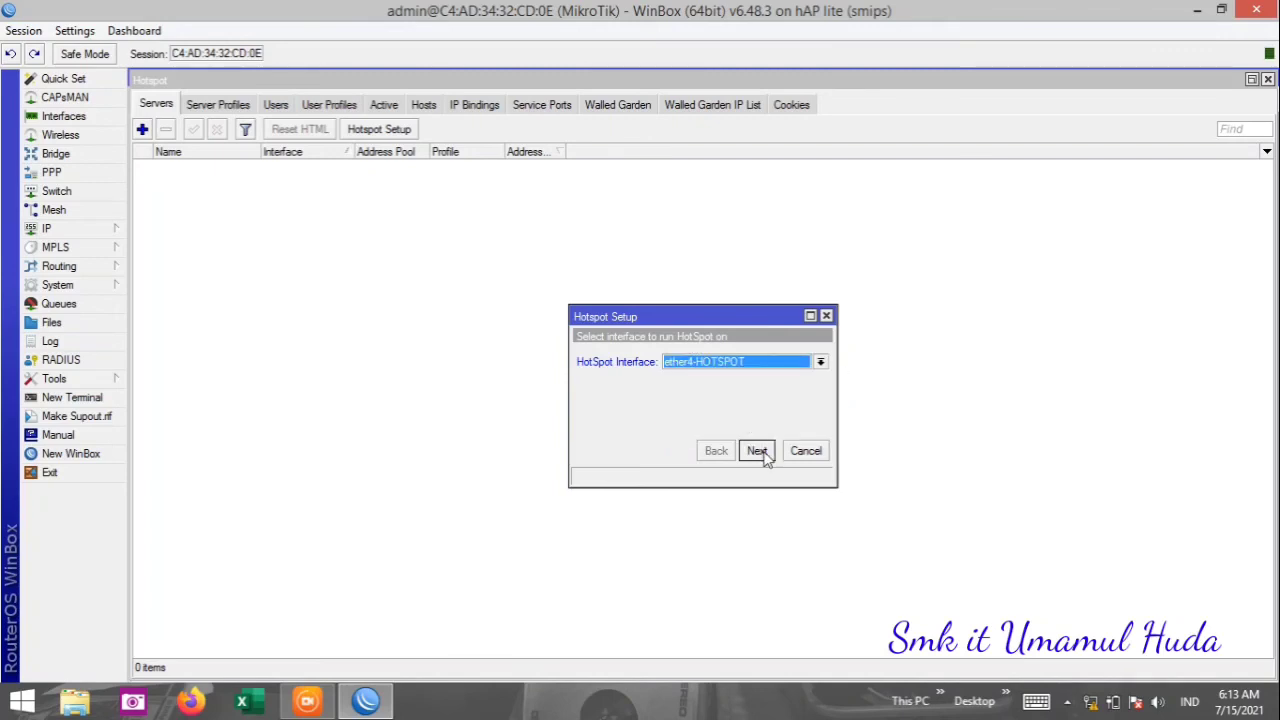
click(757, 451)
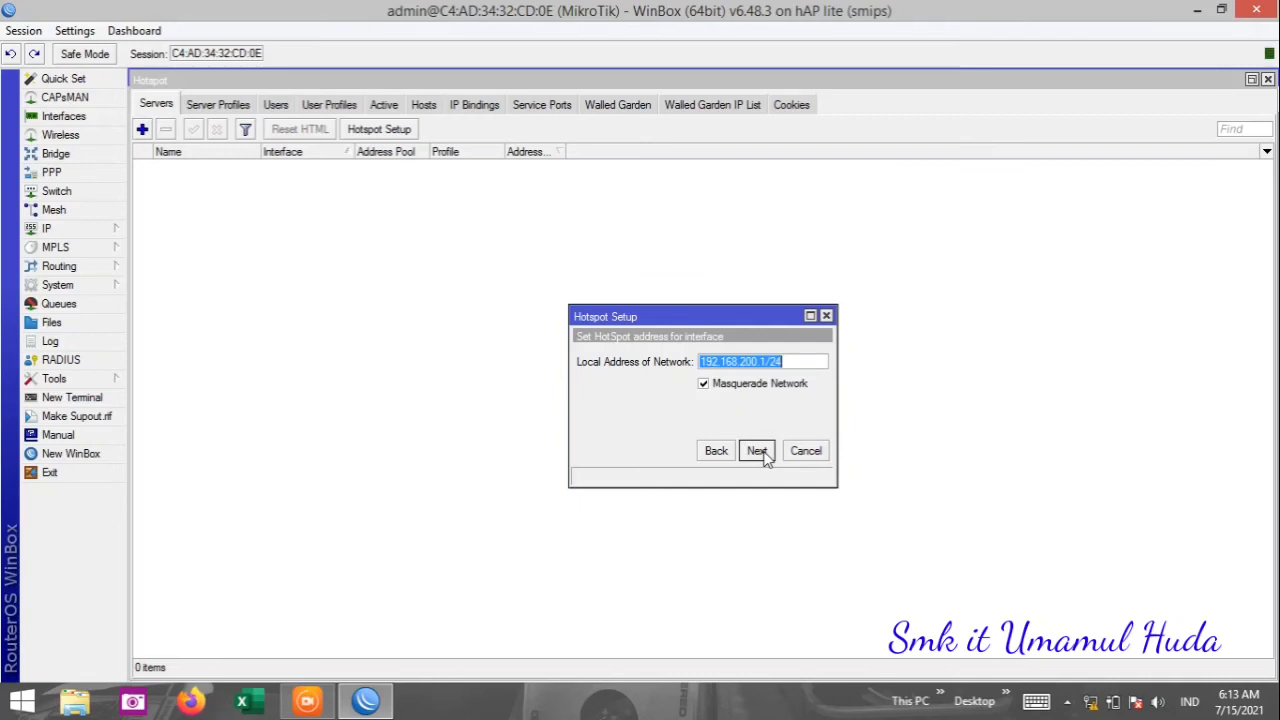
click(757, 451)
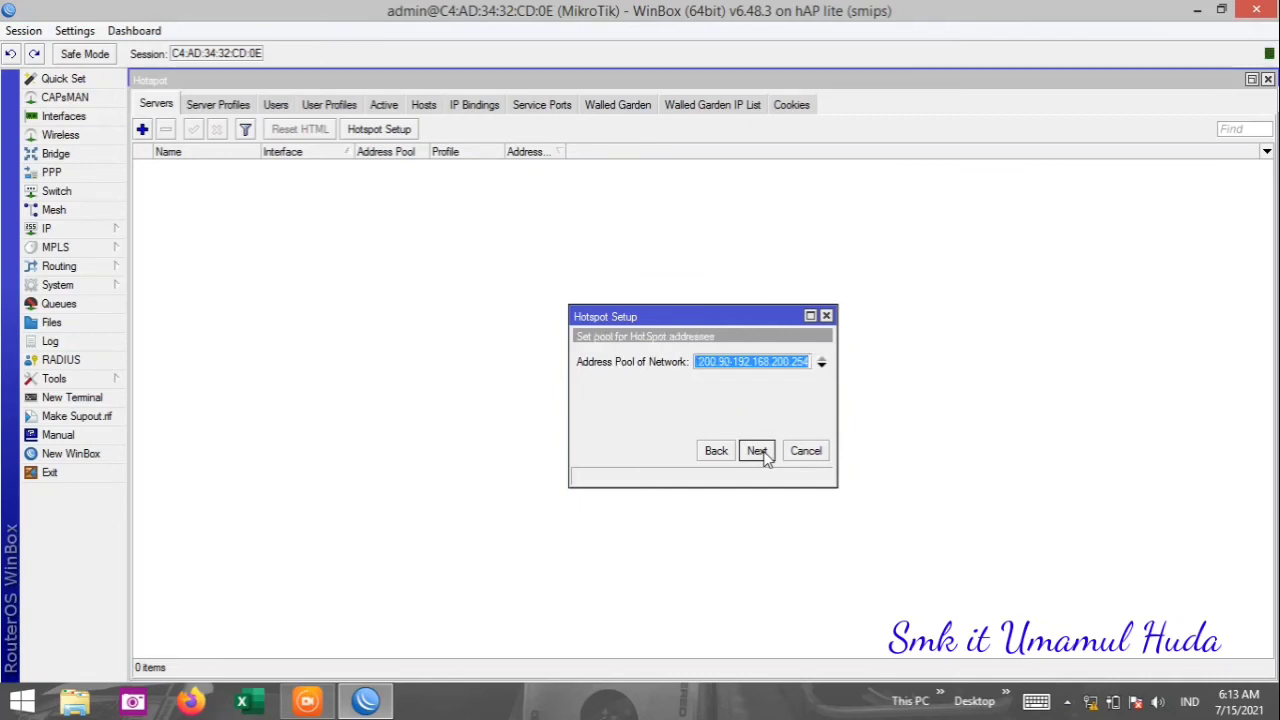
Start the hotspot pool at 192.168.200.100 and continue without an SSL certificate.
click(729, 366)
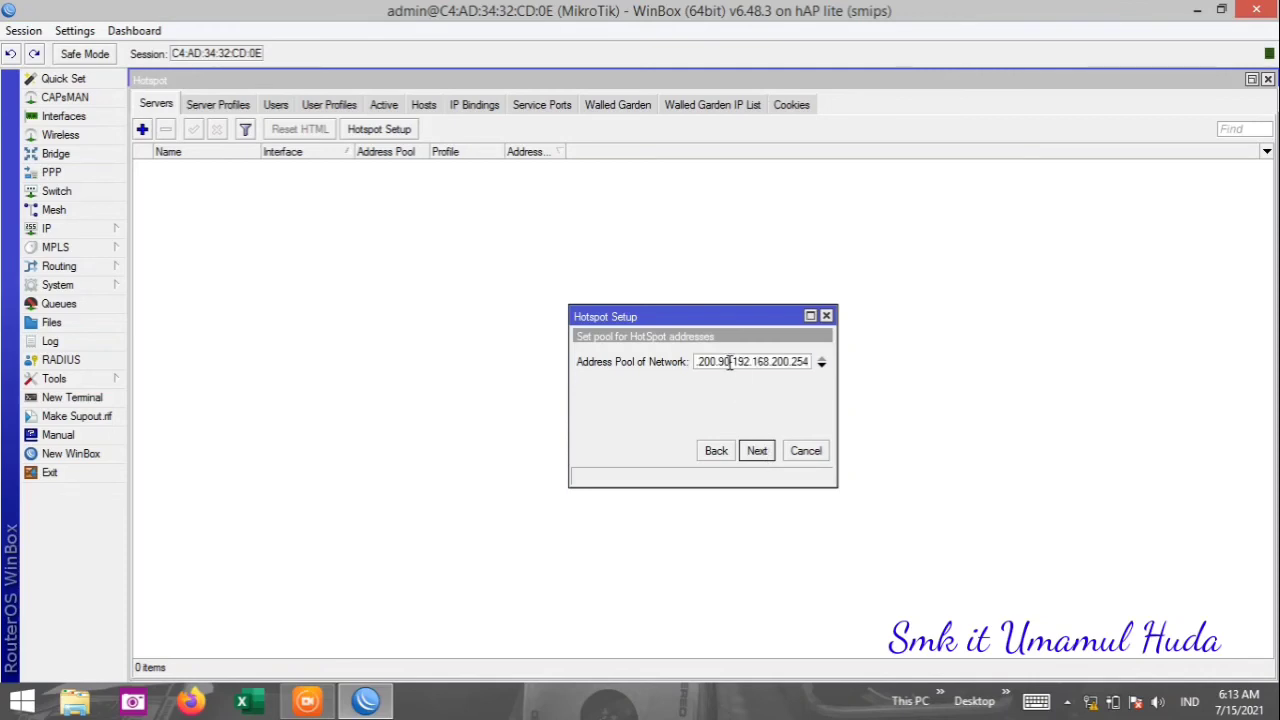
key(BackSpace)
key(BackSpace)
text(100-)
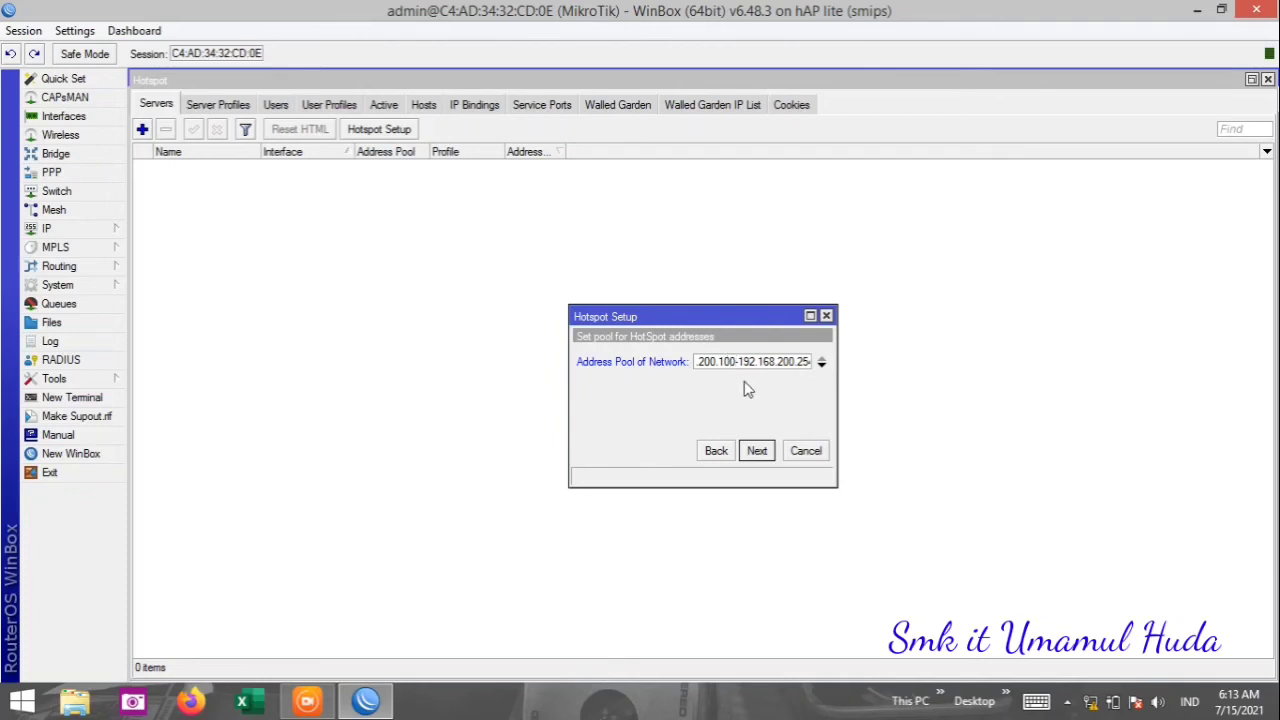
click(760, 452)
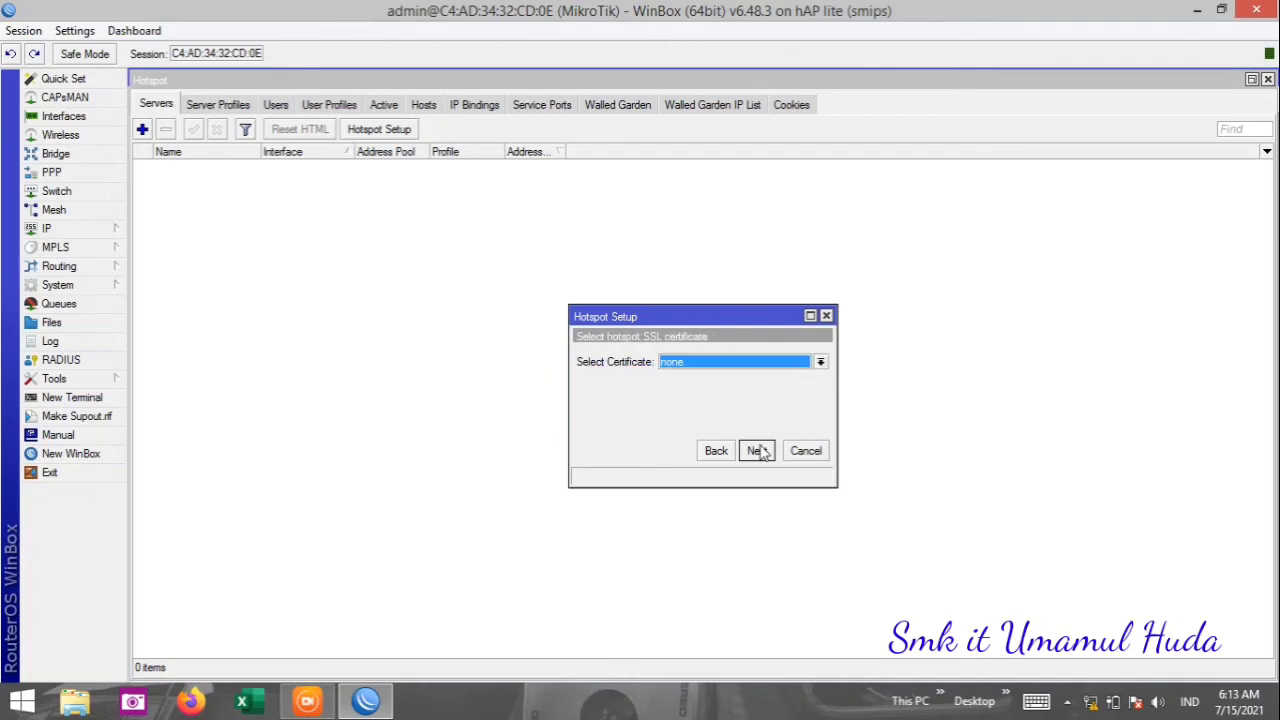
click(760, 452)
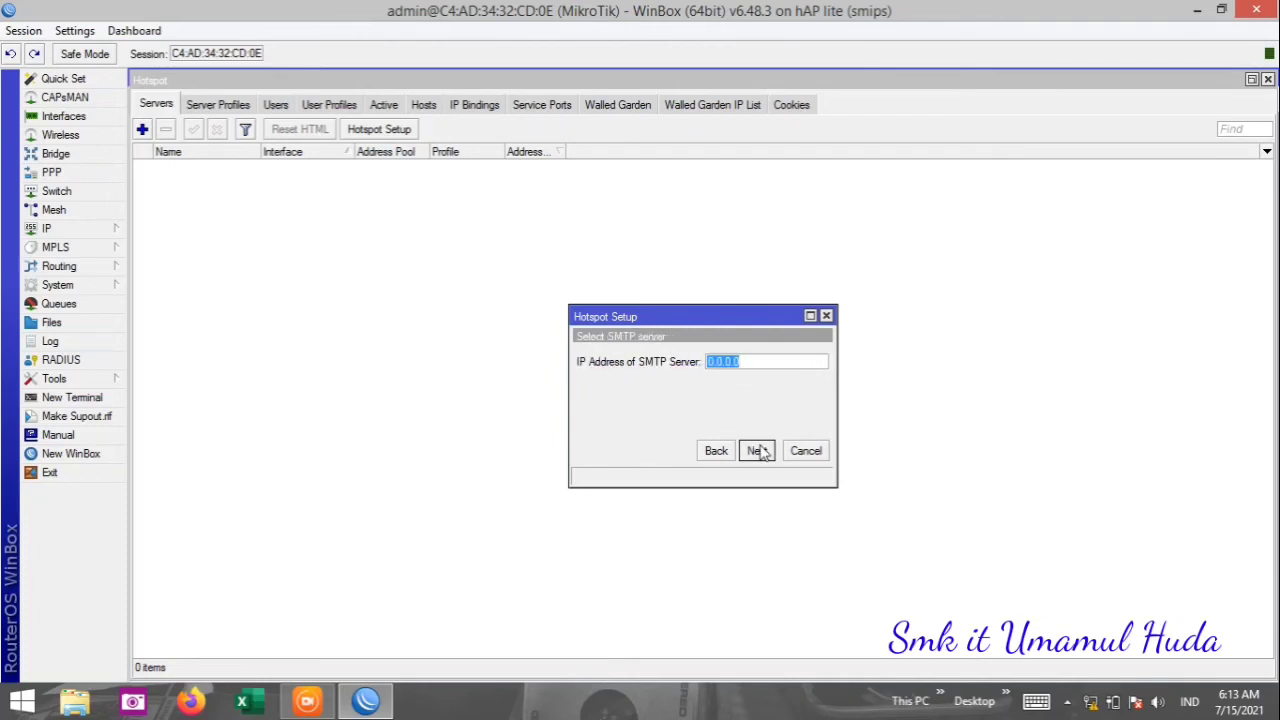
Skip SMTP, accept DNS servers 8.8.8.8 and 8.8.4.4, and set DNS name smkitumamulhuda.net.
click(760, 452)
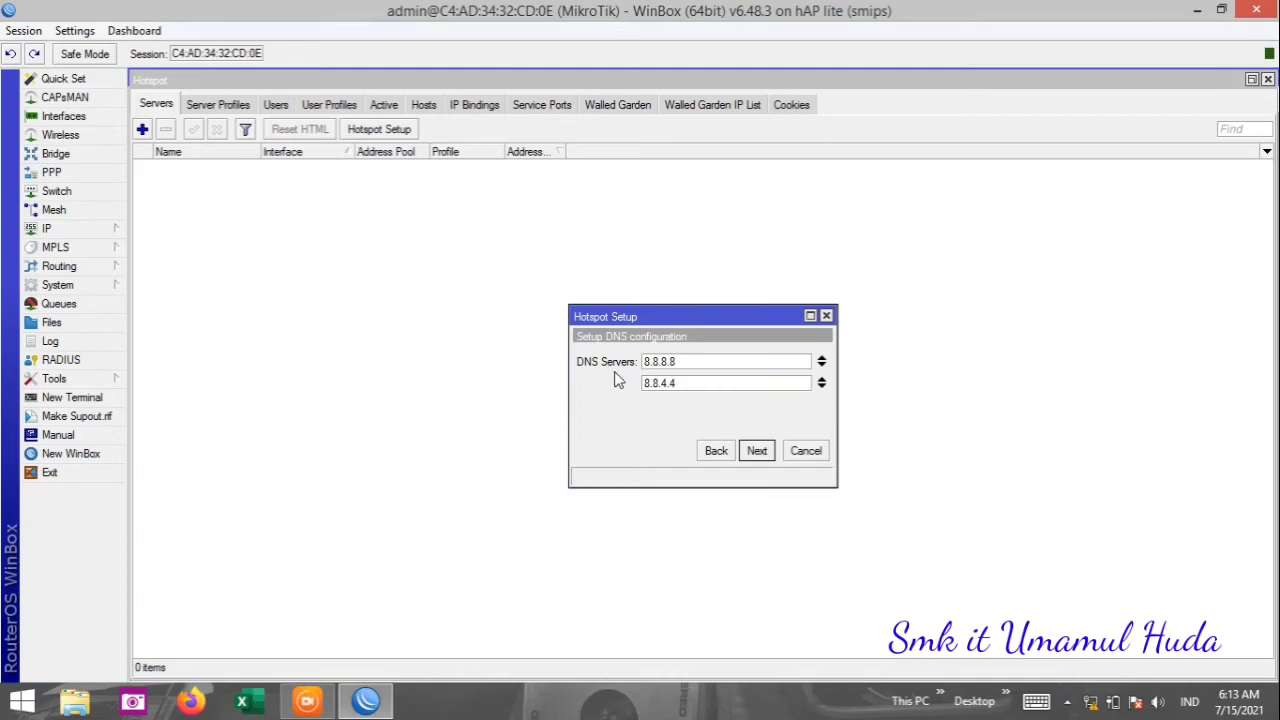
click(757, 453)
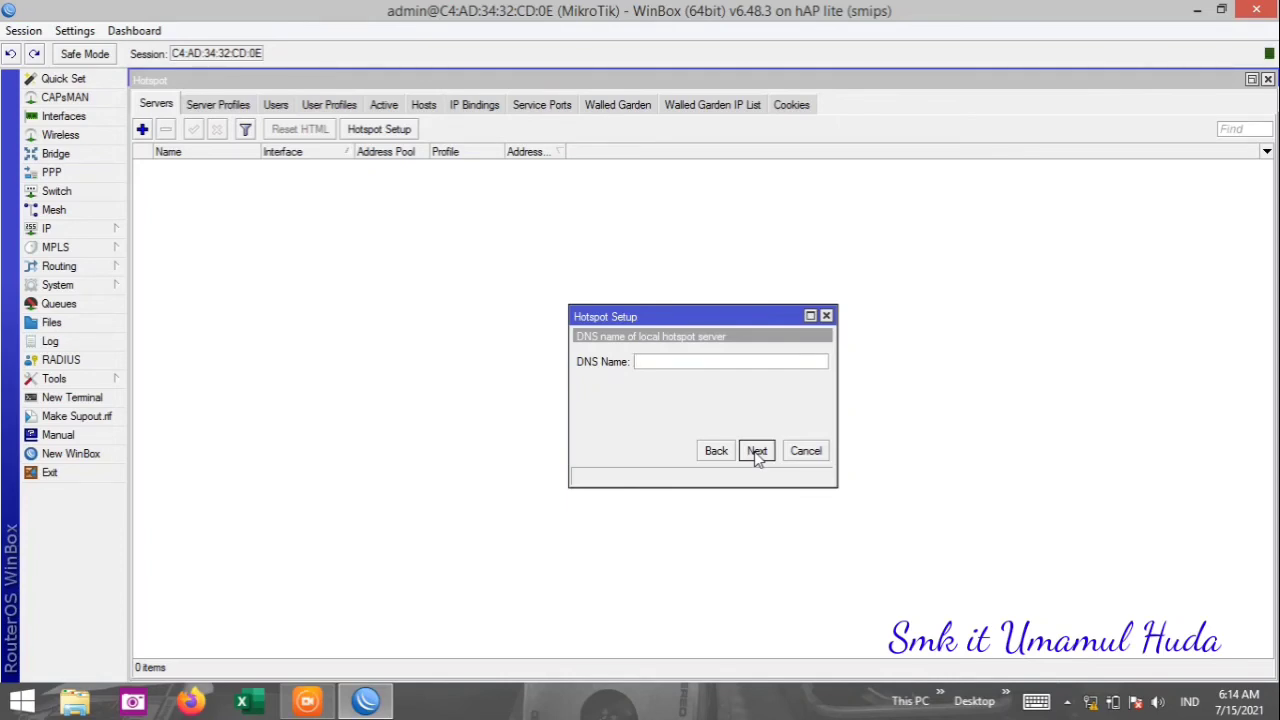
text(smki)
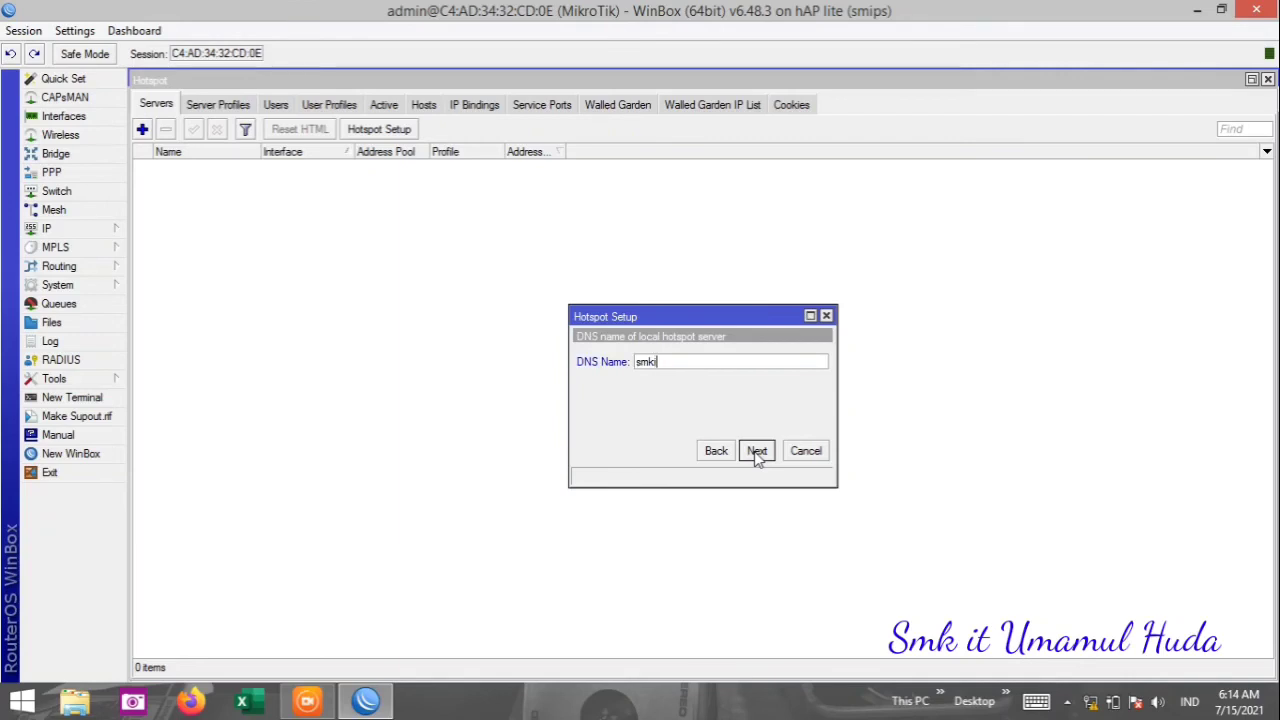
text(tumamulhuda.net)
click(757, 451)
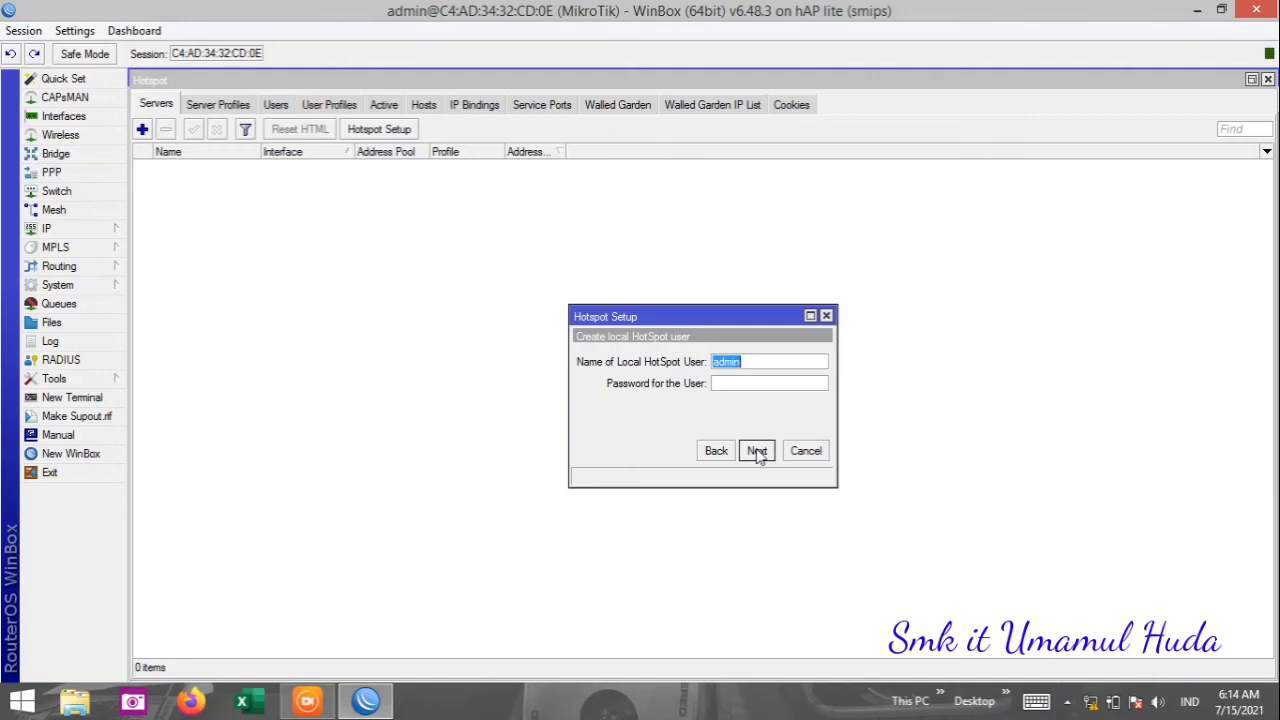
Enter a password for the local hotspot user and complete the wizard.
click(745, 380)
text(admin)
click(756, 452)
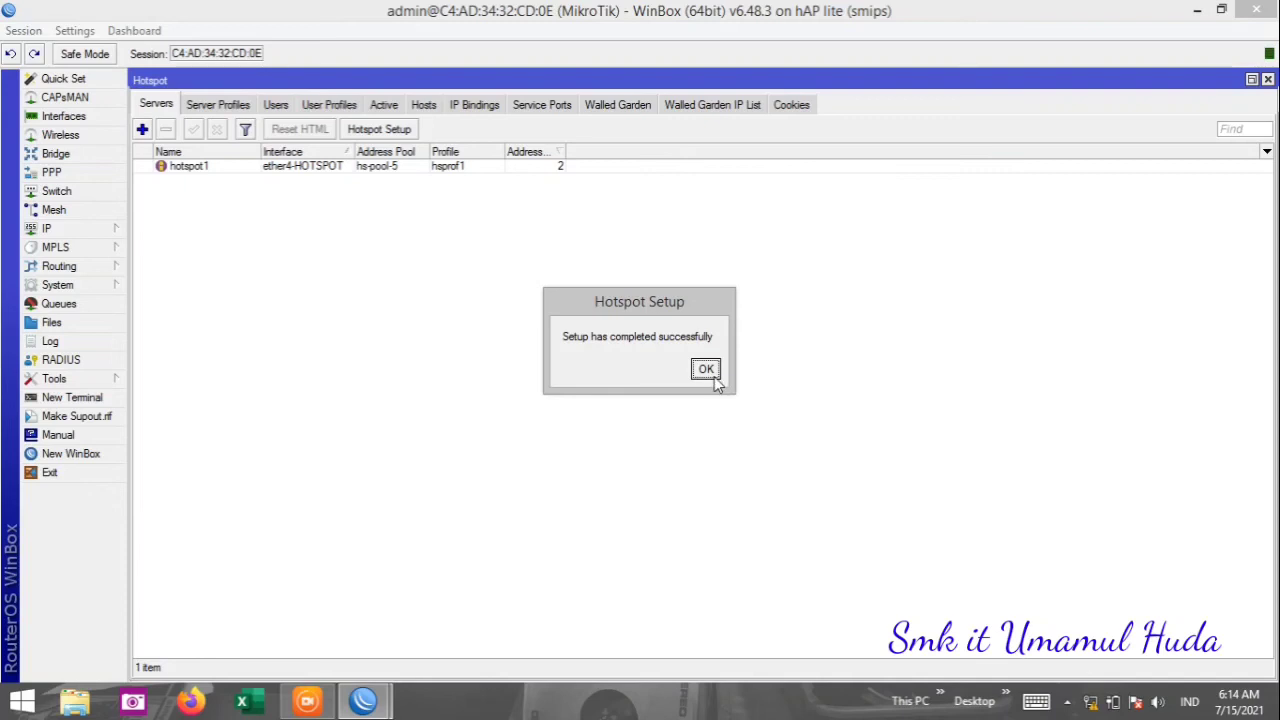
Acknowledge the 'Setup has completed successfully' message, leaving hotspot1 configured on ether4-HOTSPOT.
click(706, 369)
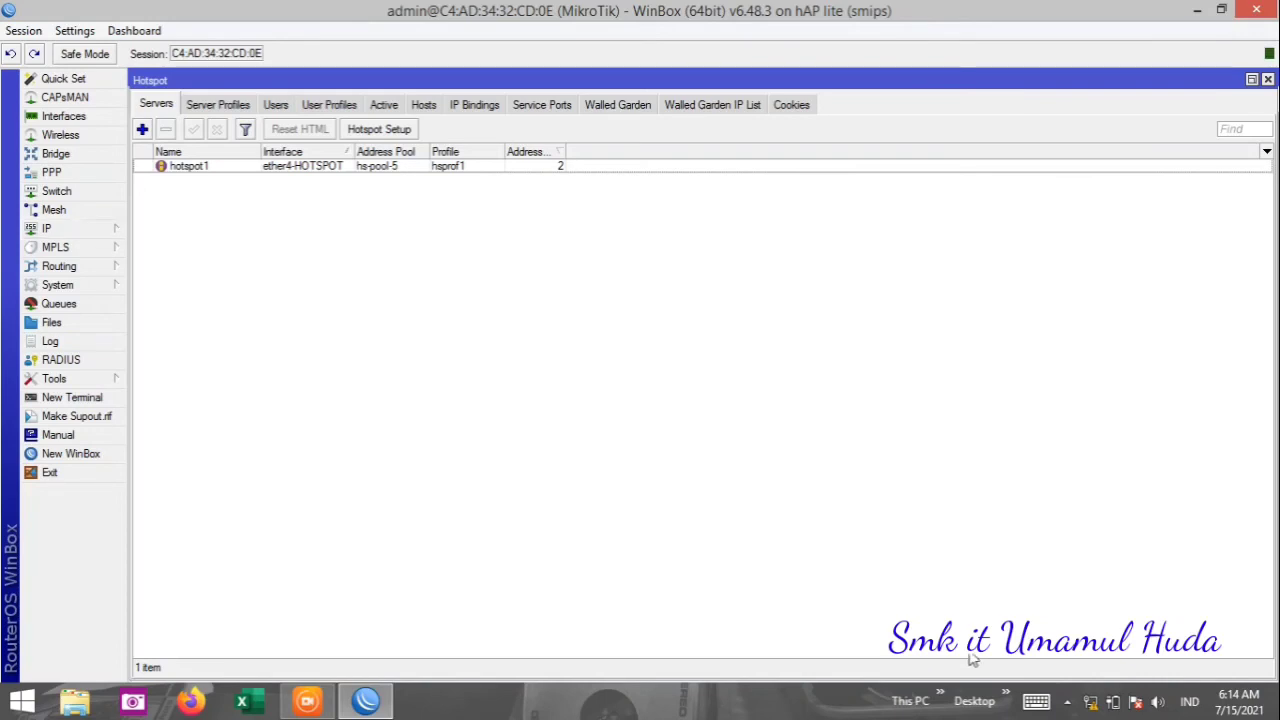
mouse_move(1088, 708)
Close the Hotspot window, then open and close the IP menu to leave an empty workspace.
click(1268, 78)
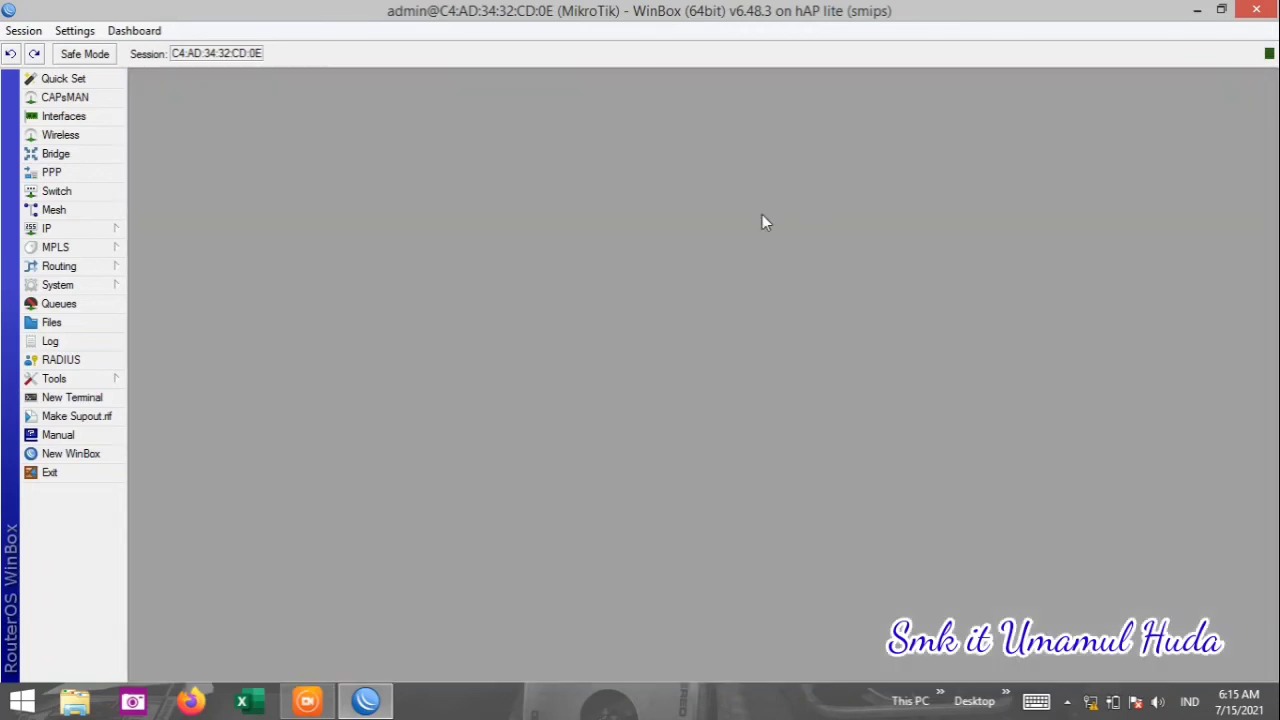
click(57, 233)
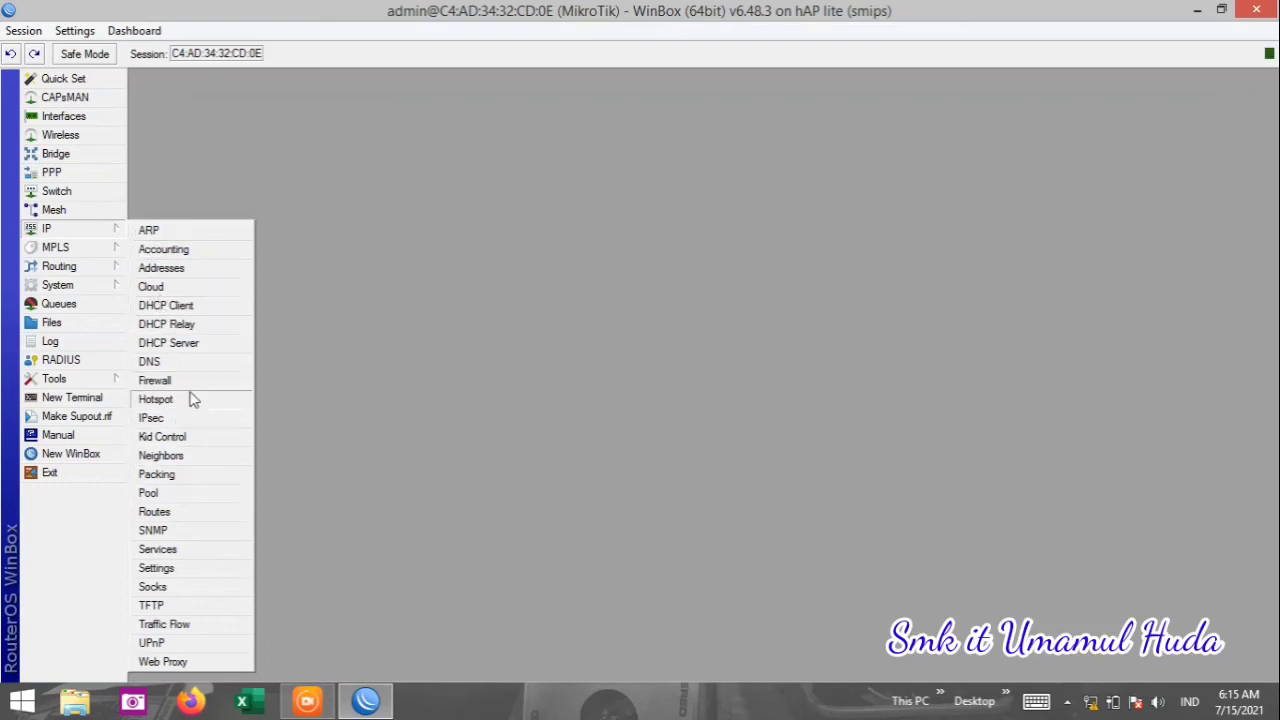
click(232, 178)
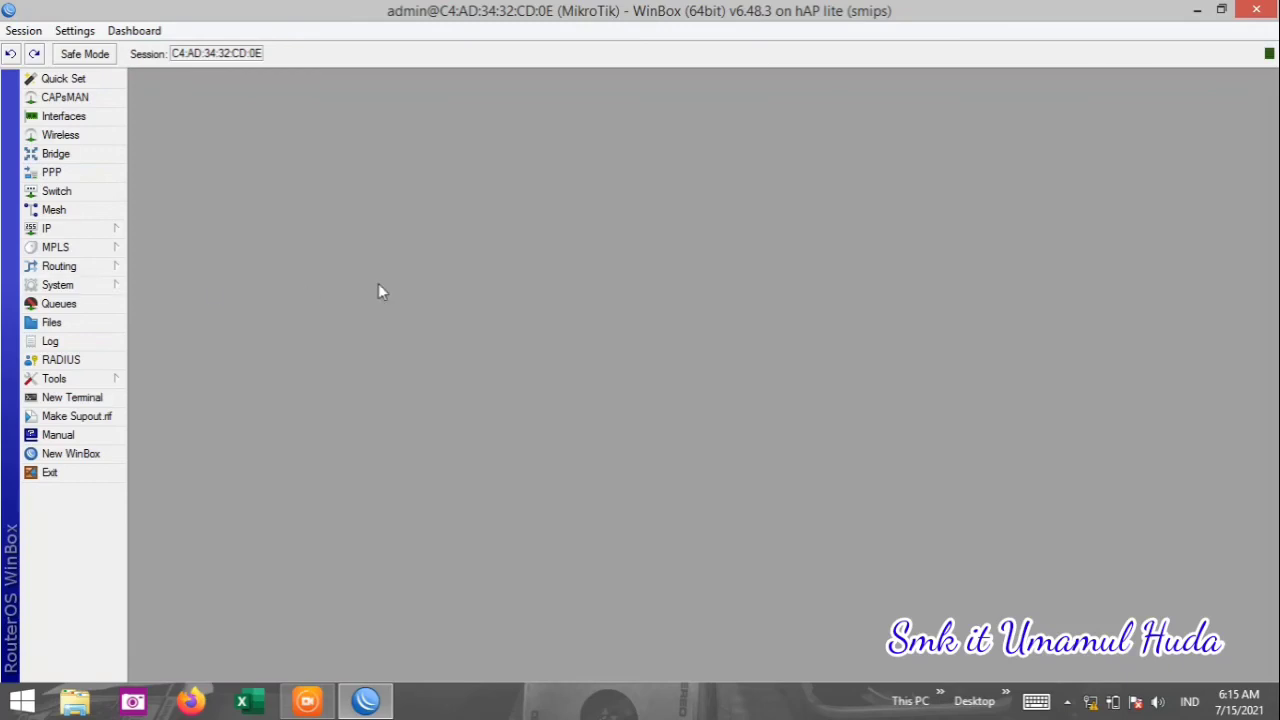
Toggle the System menu, then reopen New Terminal to get a fresh RouterOS 6.48.3 prompt.
click(81, 290)
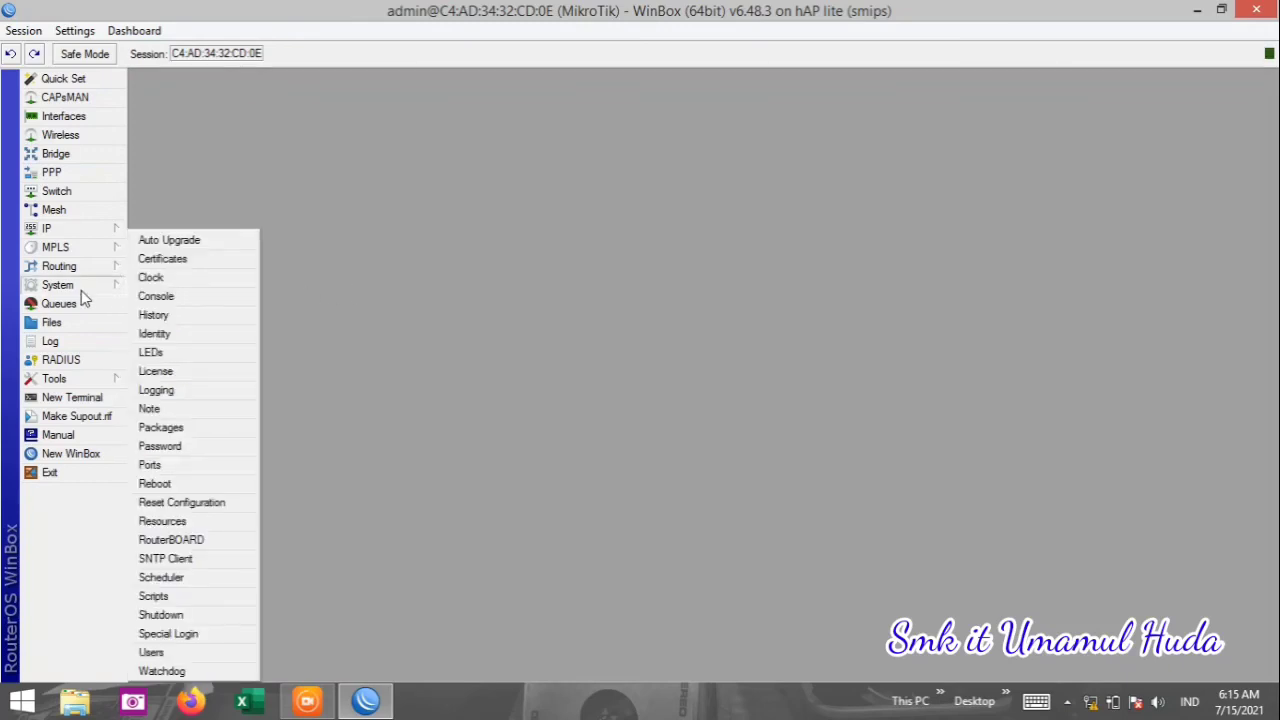
click(86, 288)
click(281, 193)
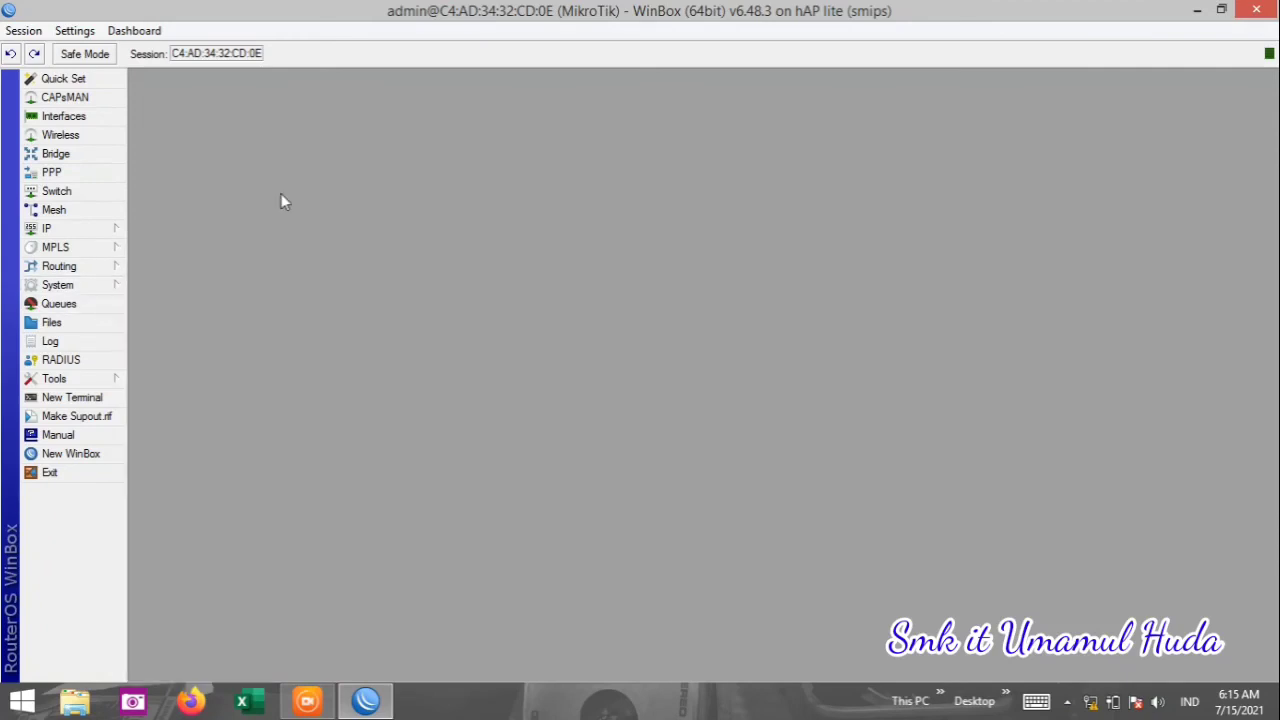
click(105, 397)
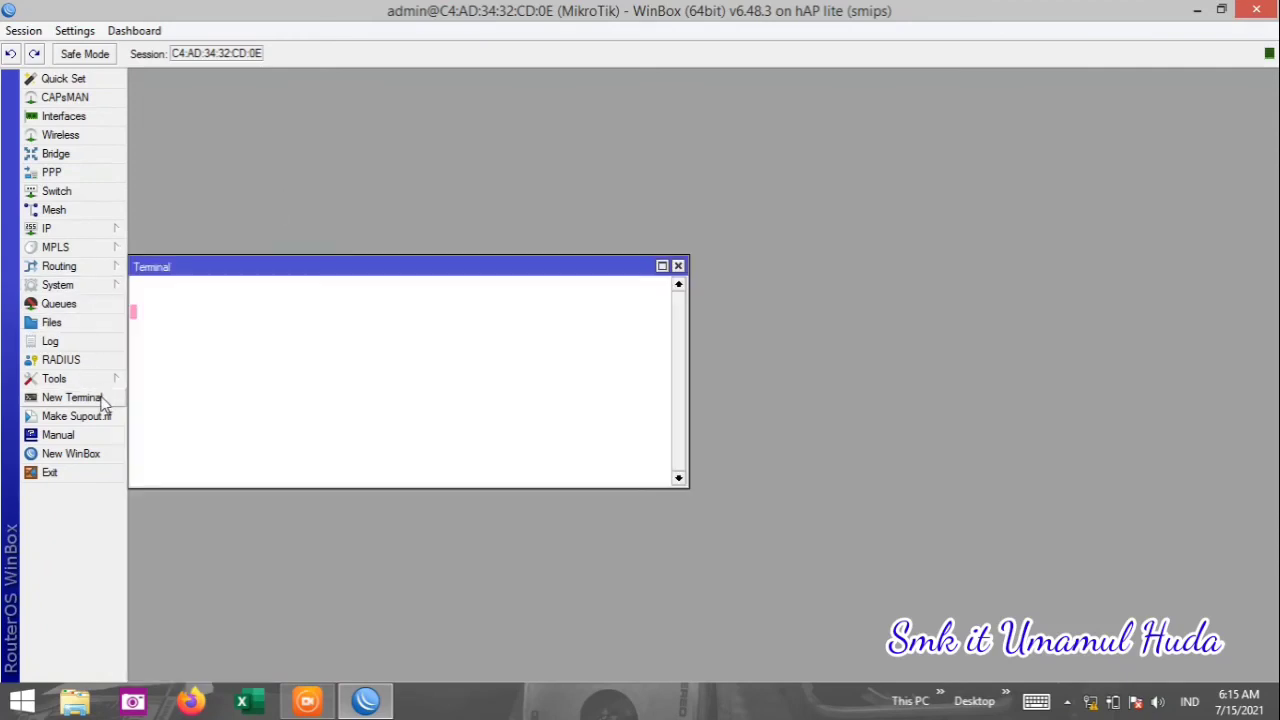
click(678, 266)
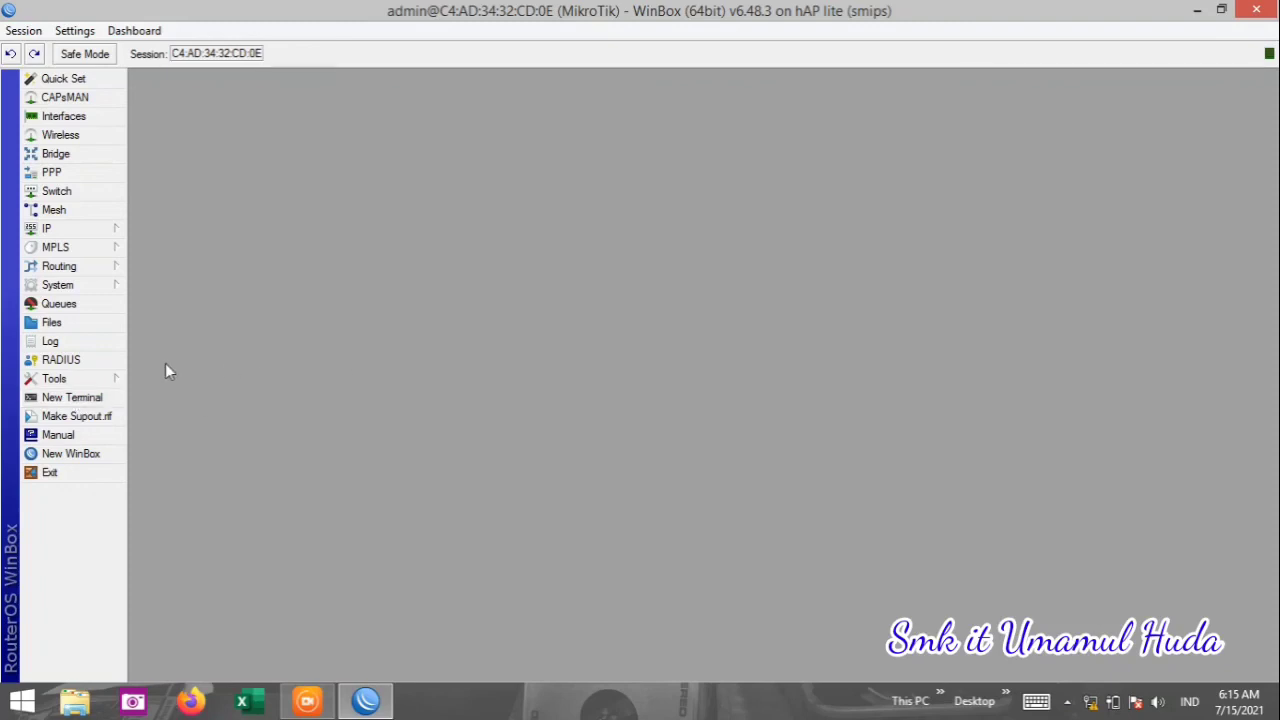
click(72, 397)
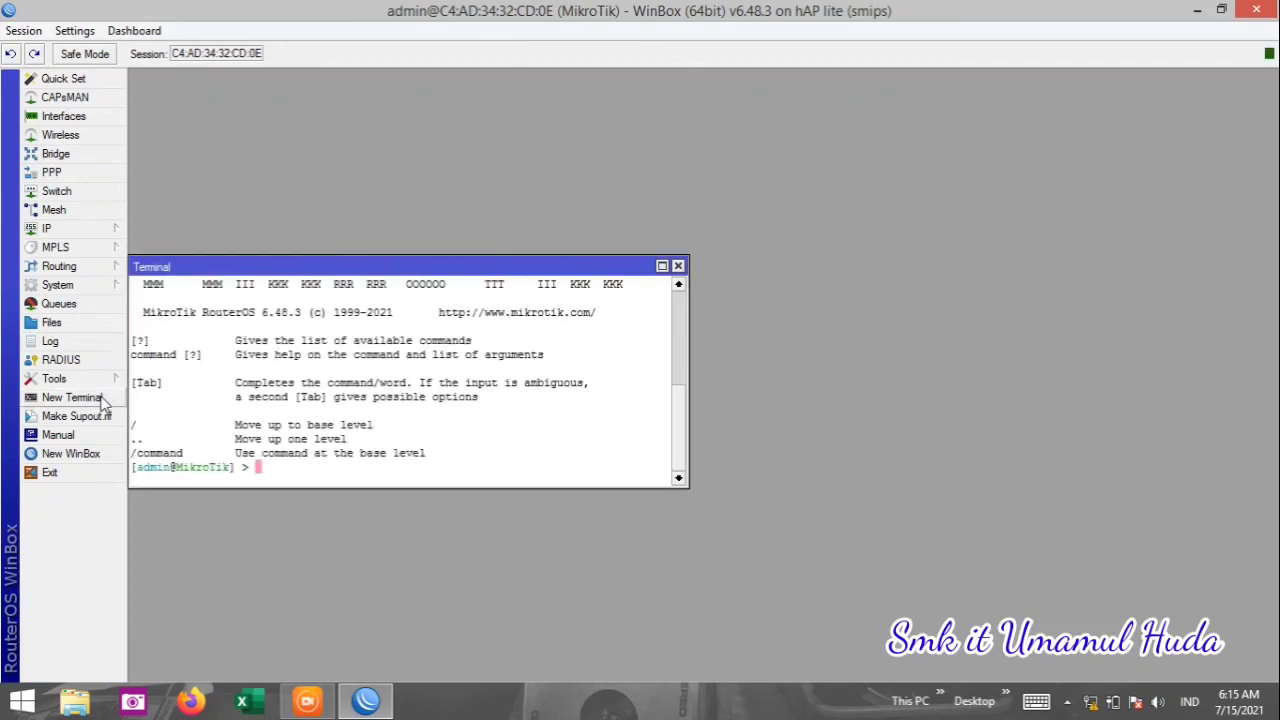
Ping google.com in the first terminal and youtube.com in a second terminal.
text(ping google.com)
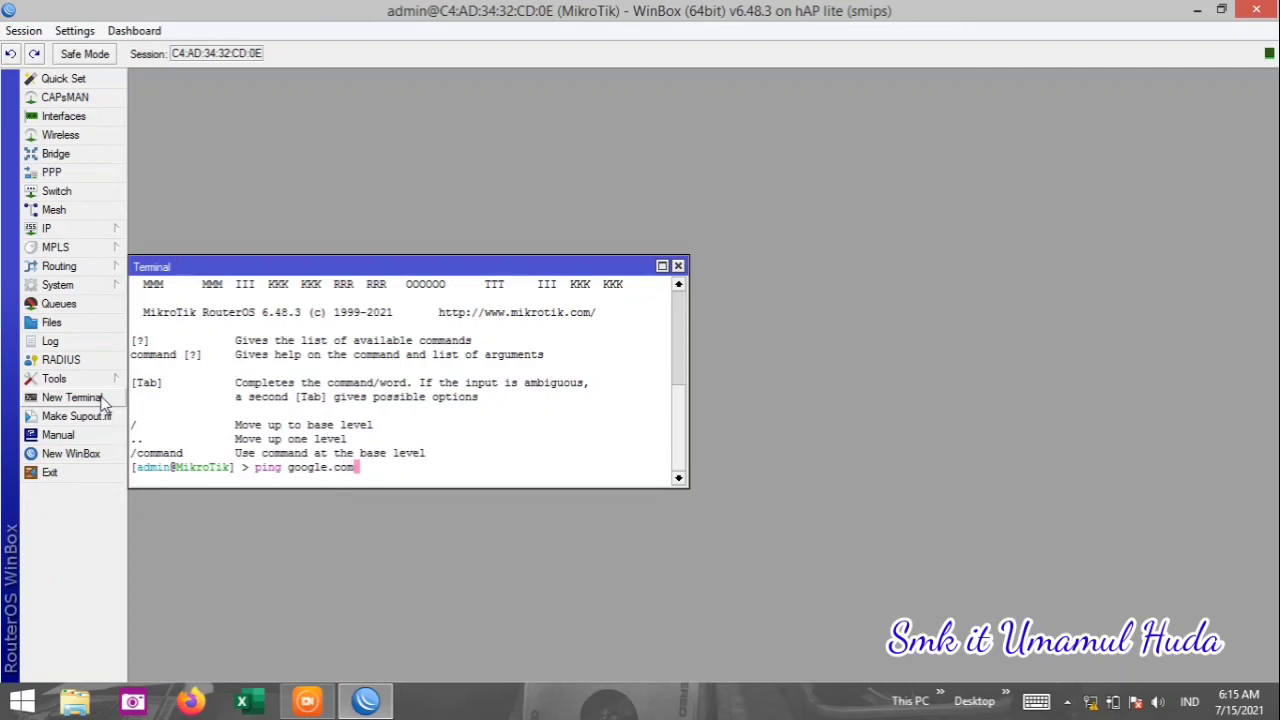
key(Return)
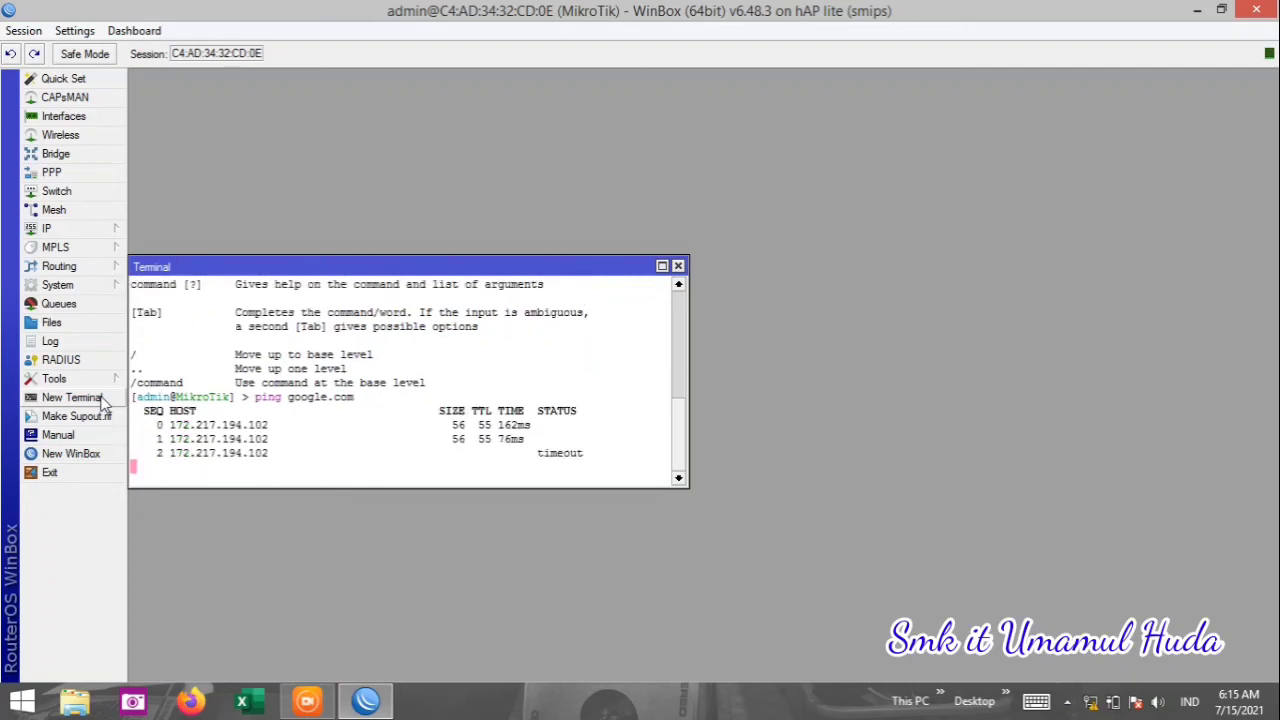
click(92, 399)
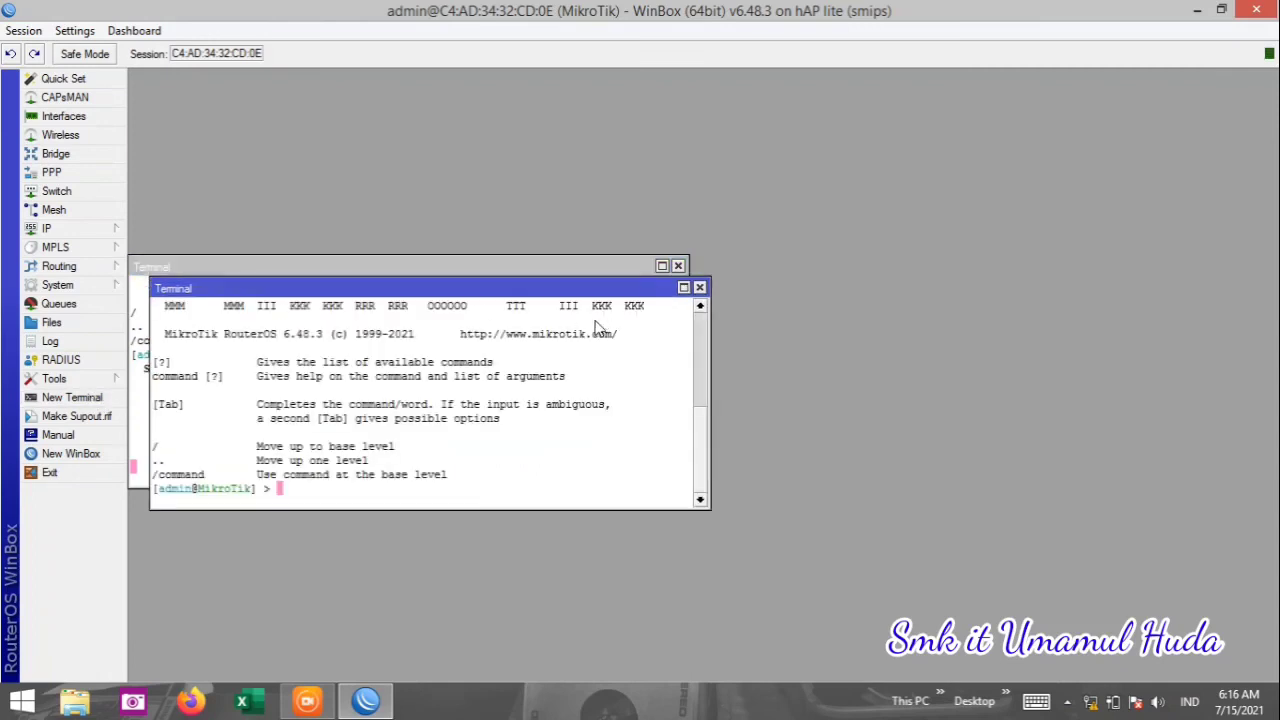
text(ping you)
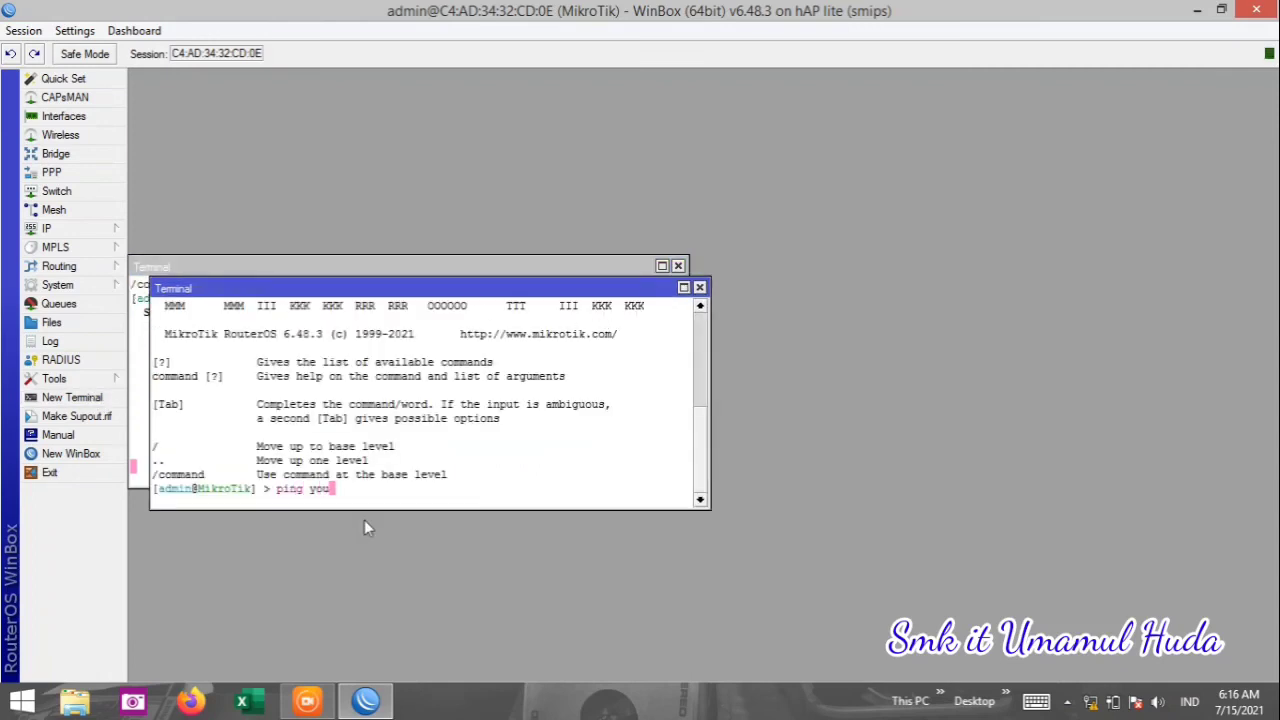
text(tube.com)
key(Return)
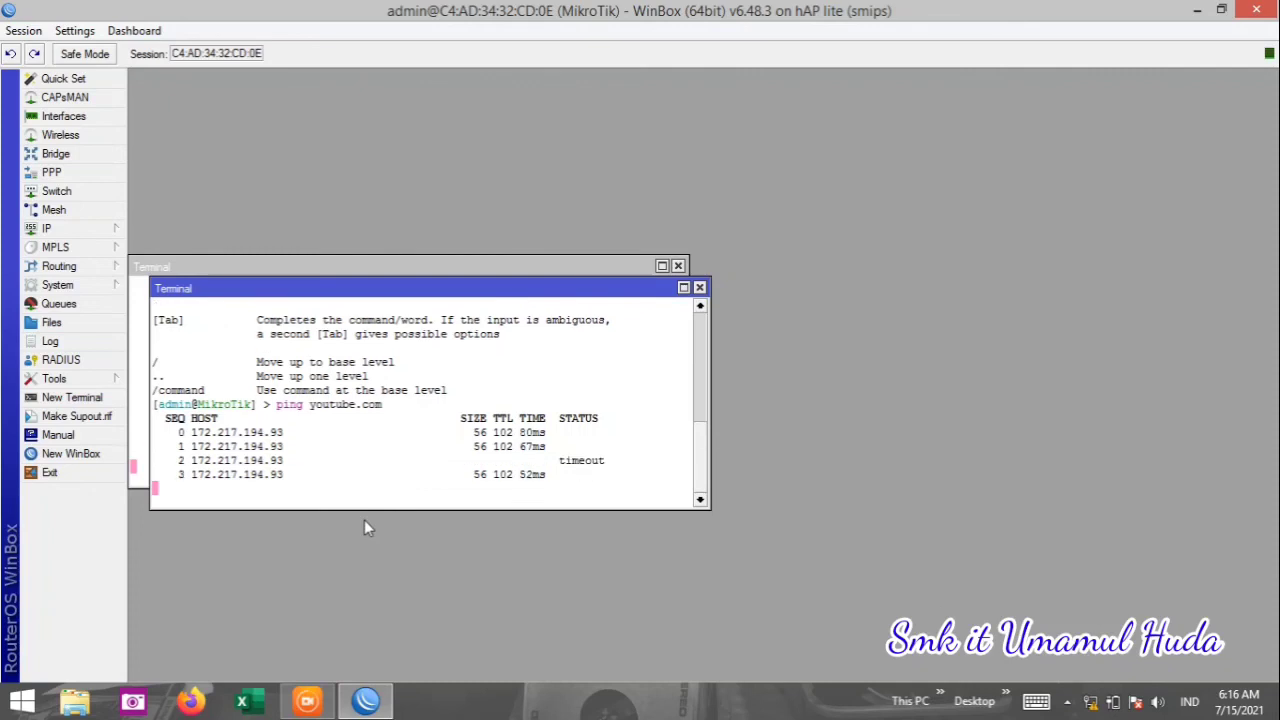
Close both terminal windows, leaving an empty WinBox workspace.
click(699, 287)
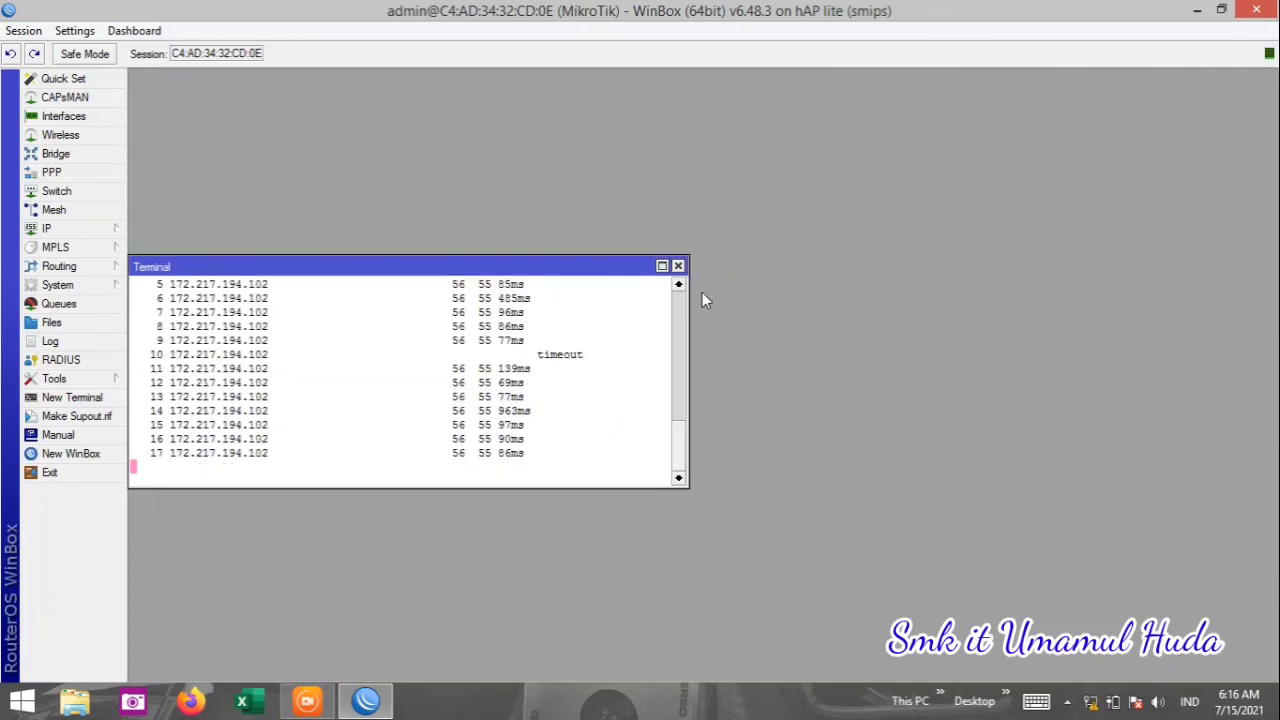
click(677, 401)
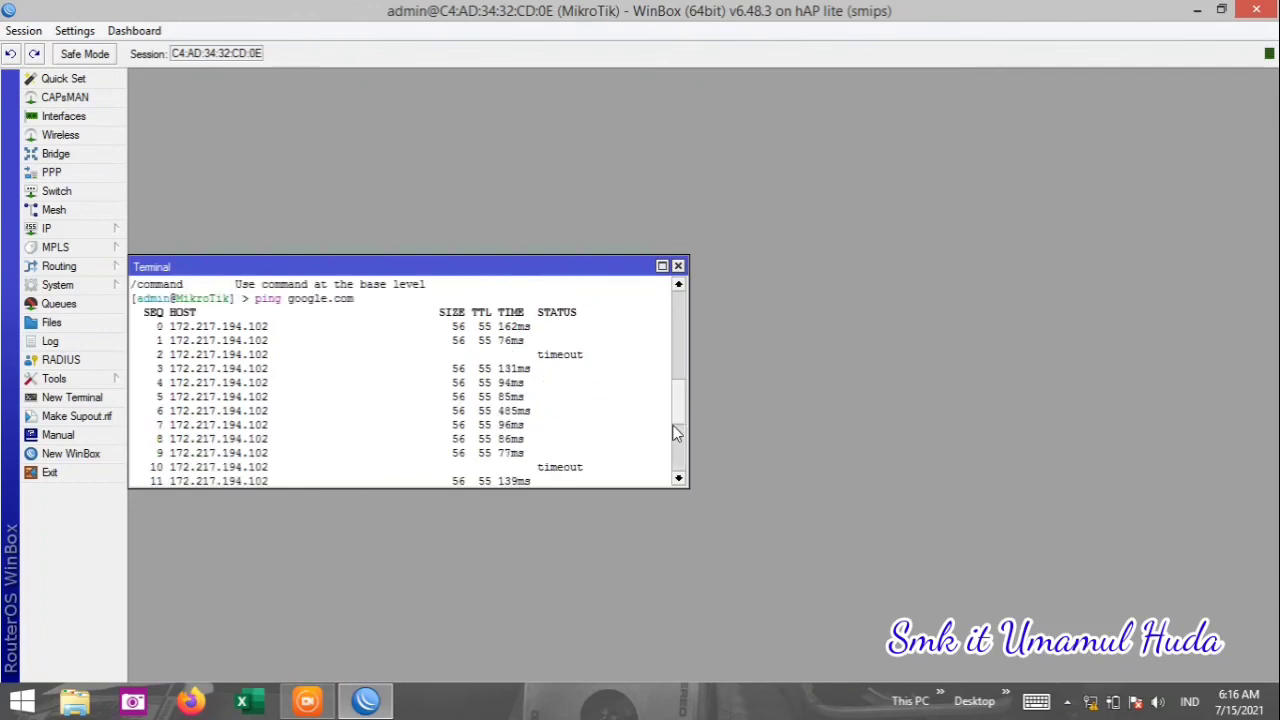
click(681, 349)
click(684, 304)
click(684, 304)
mouse_move(682, 322)
mouse_down()
mouse_move(683, 442)
mouse_move(669, 301)
mouse_up()
click(678, 267)
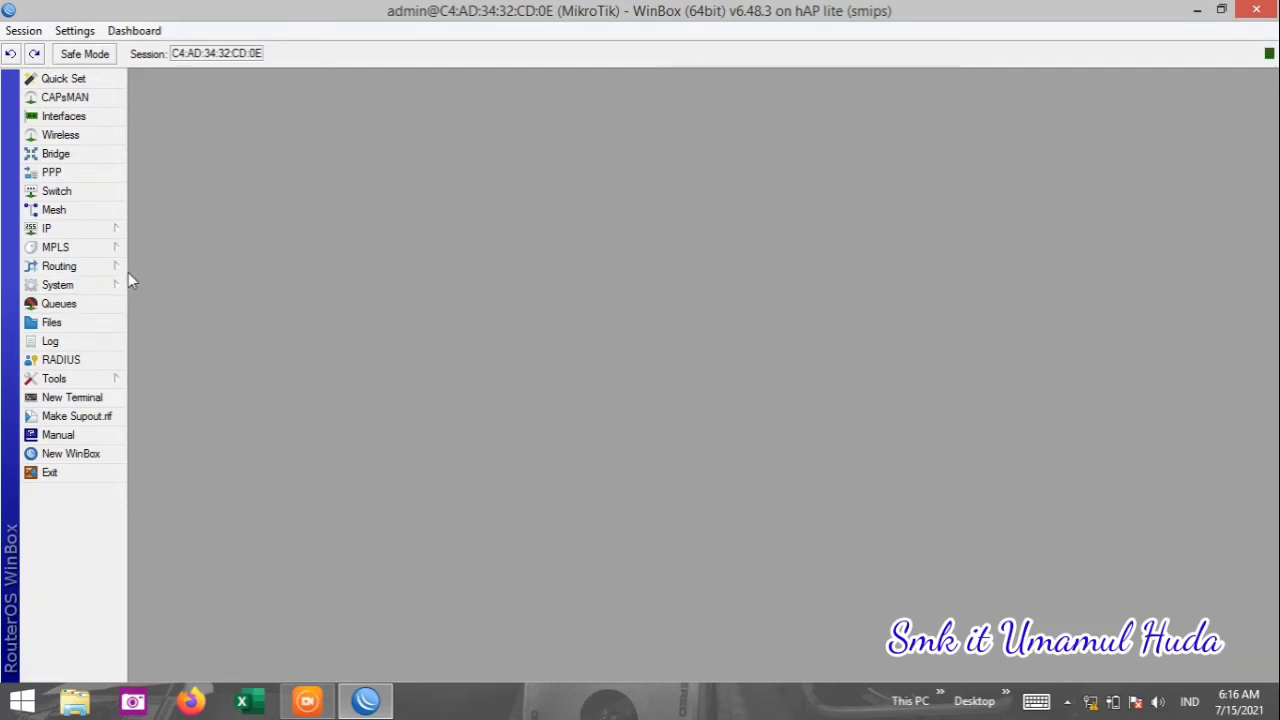
Reboot the router through System > Reboot, confirming with Yes.
click(97, 286)
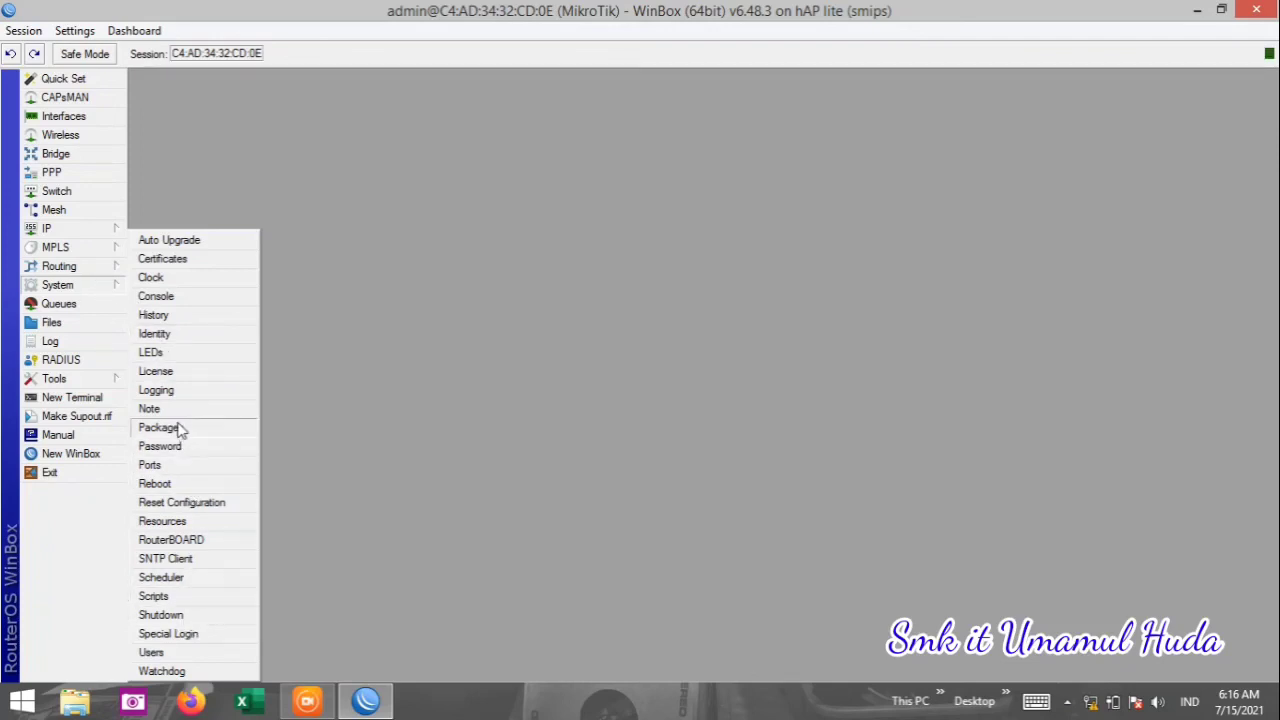
click(174, 486)
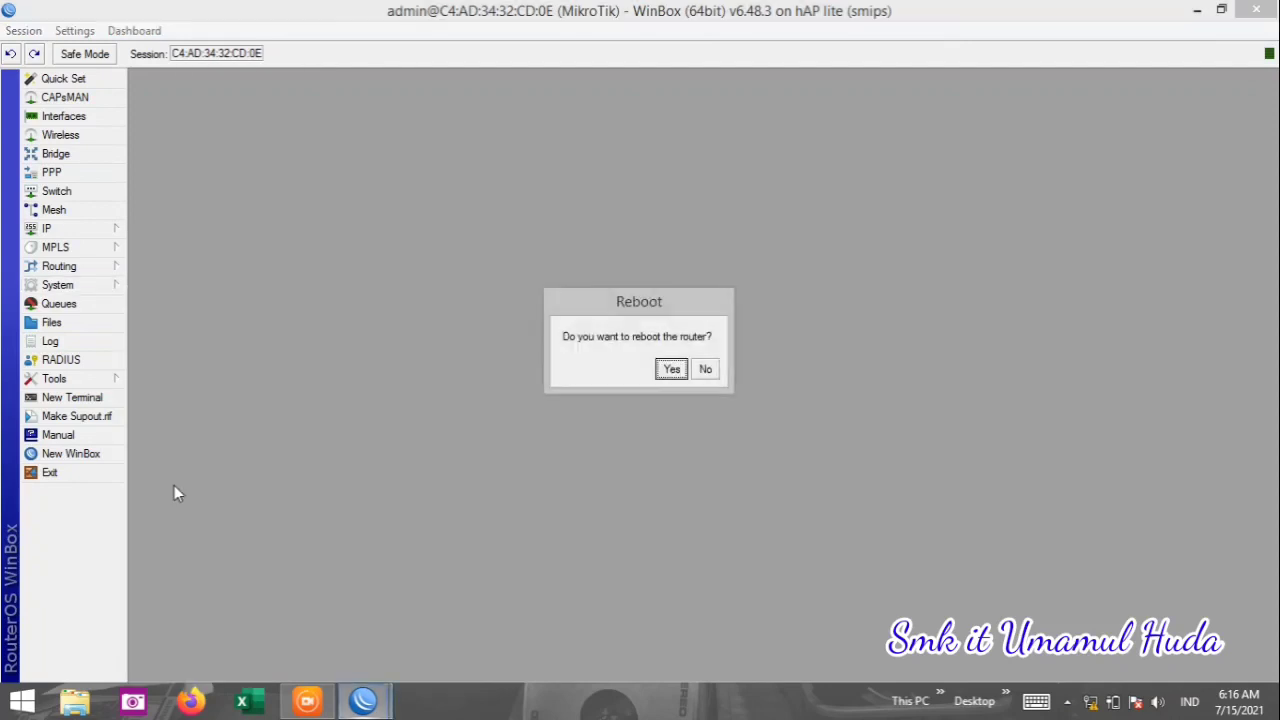
click(676, 369)
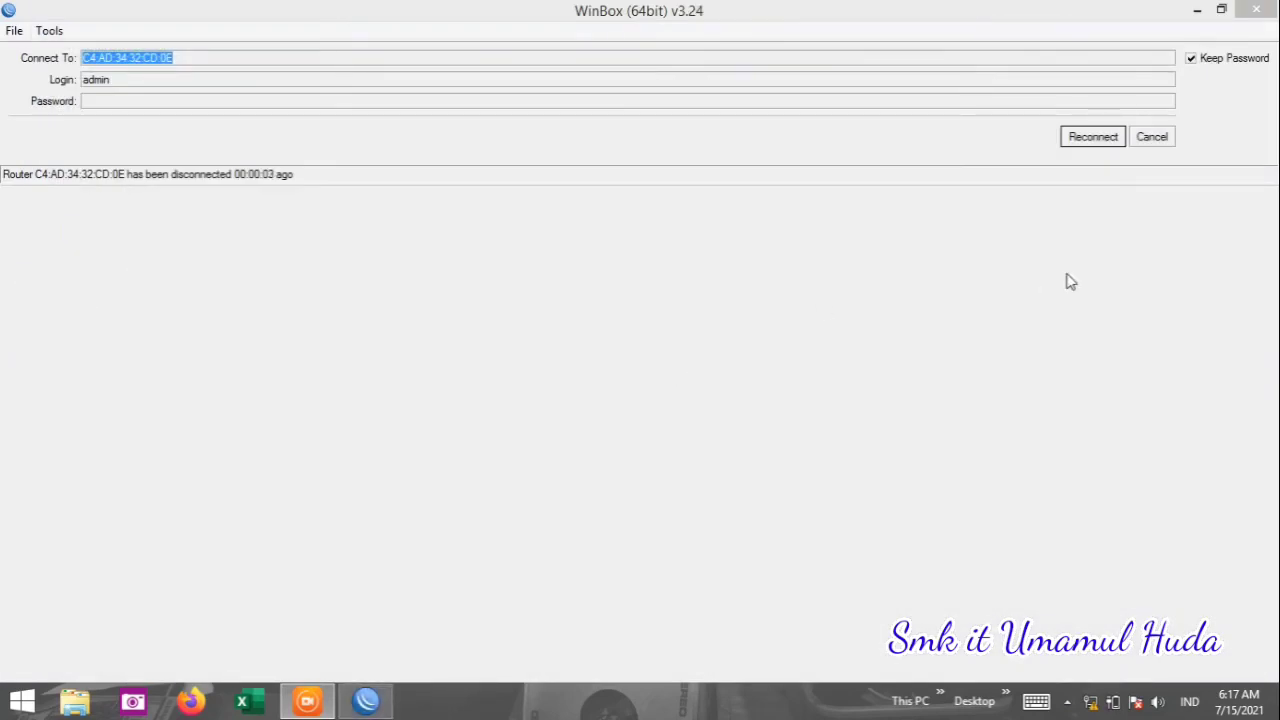
Refresh the Neighbors list, select the MikroTik router, and connect as admin.
click(1168, 141)
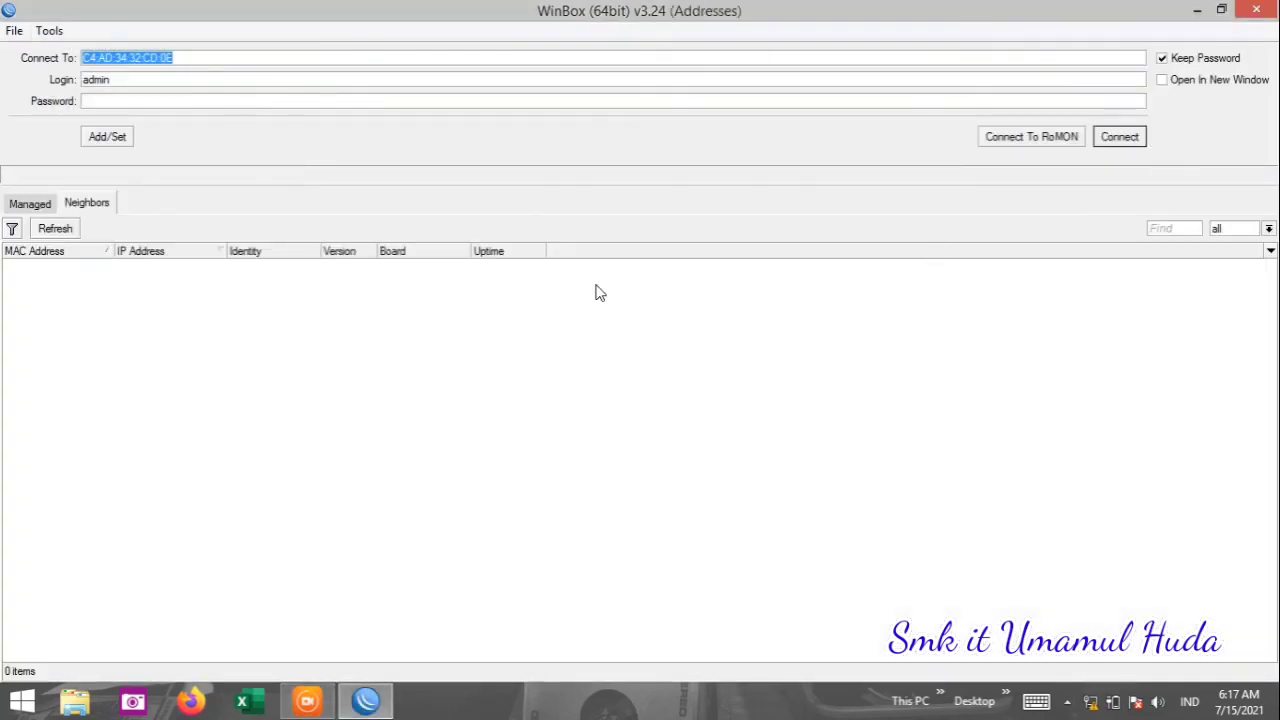
click(52, 229)
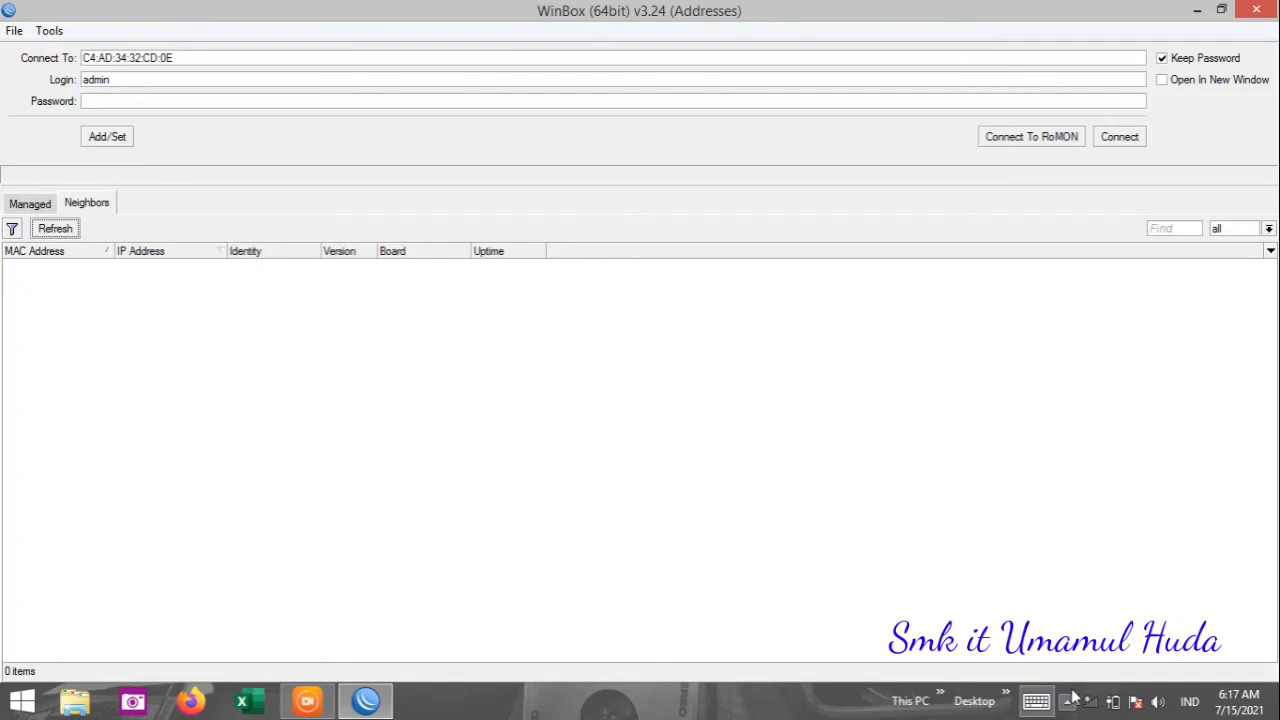
click(970, 550)
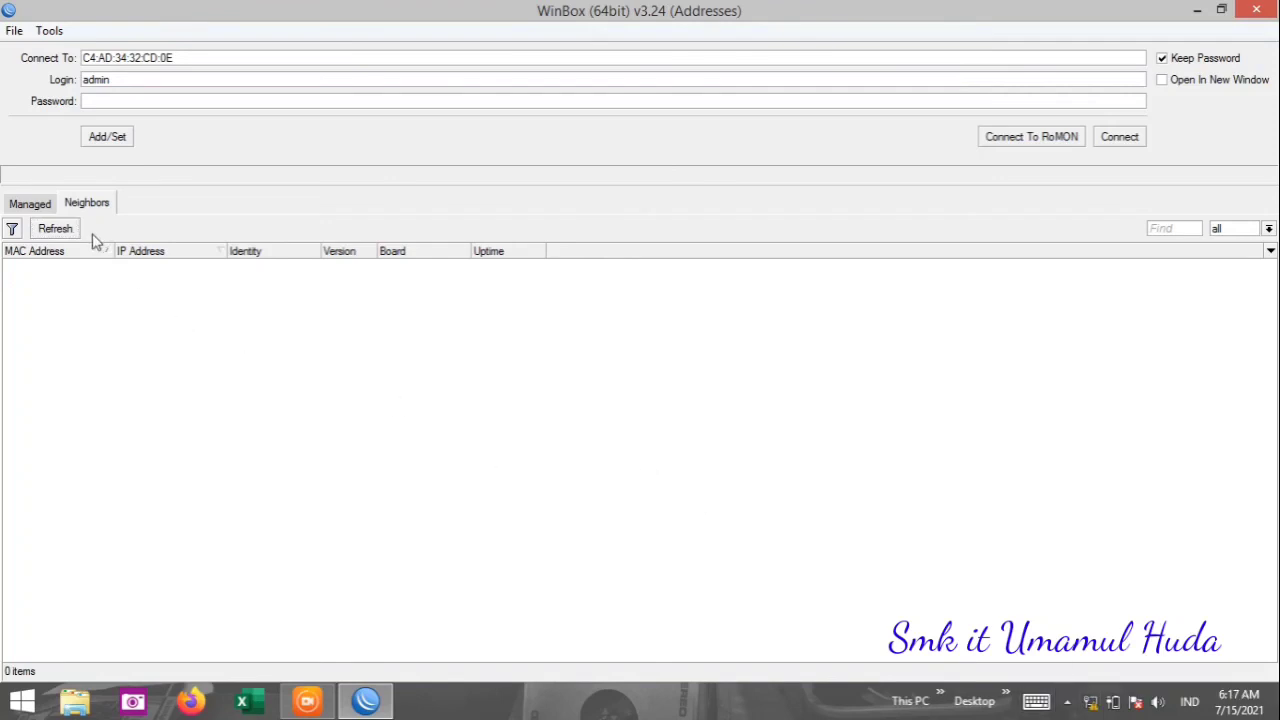
click(55, 230)
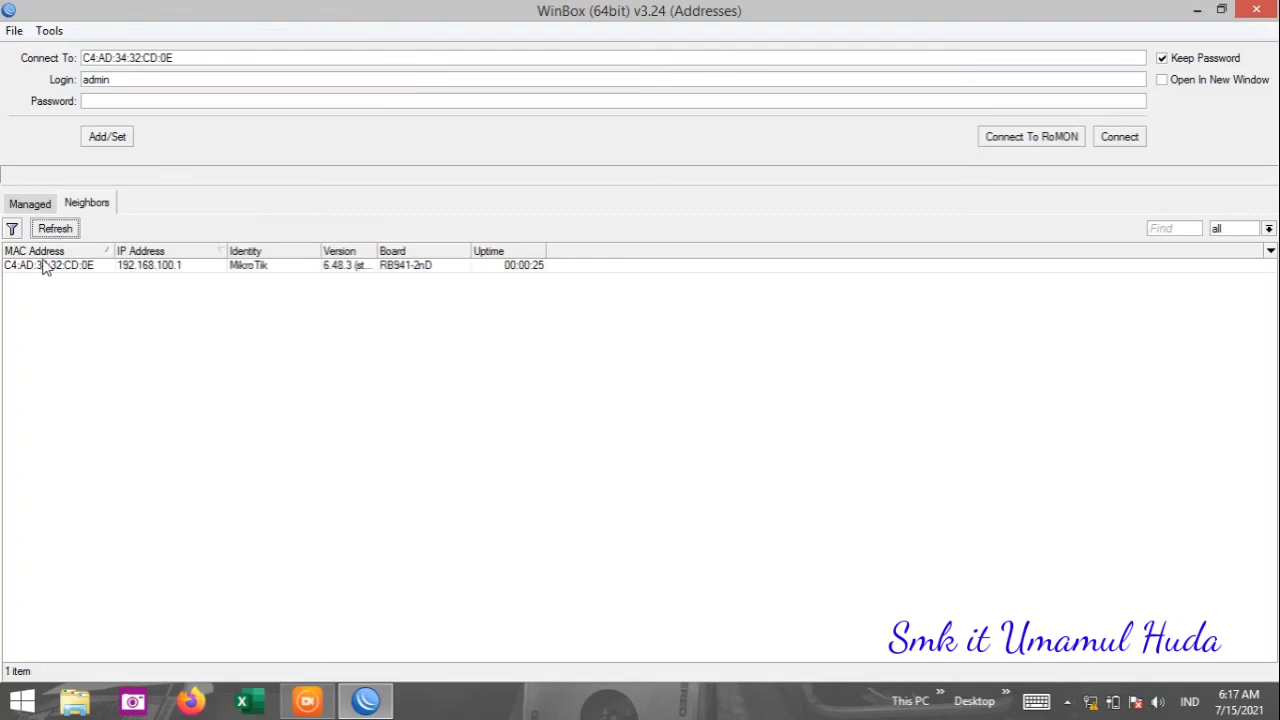
click(43, 265)
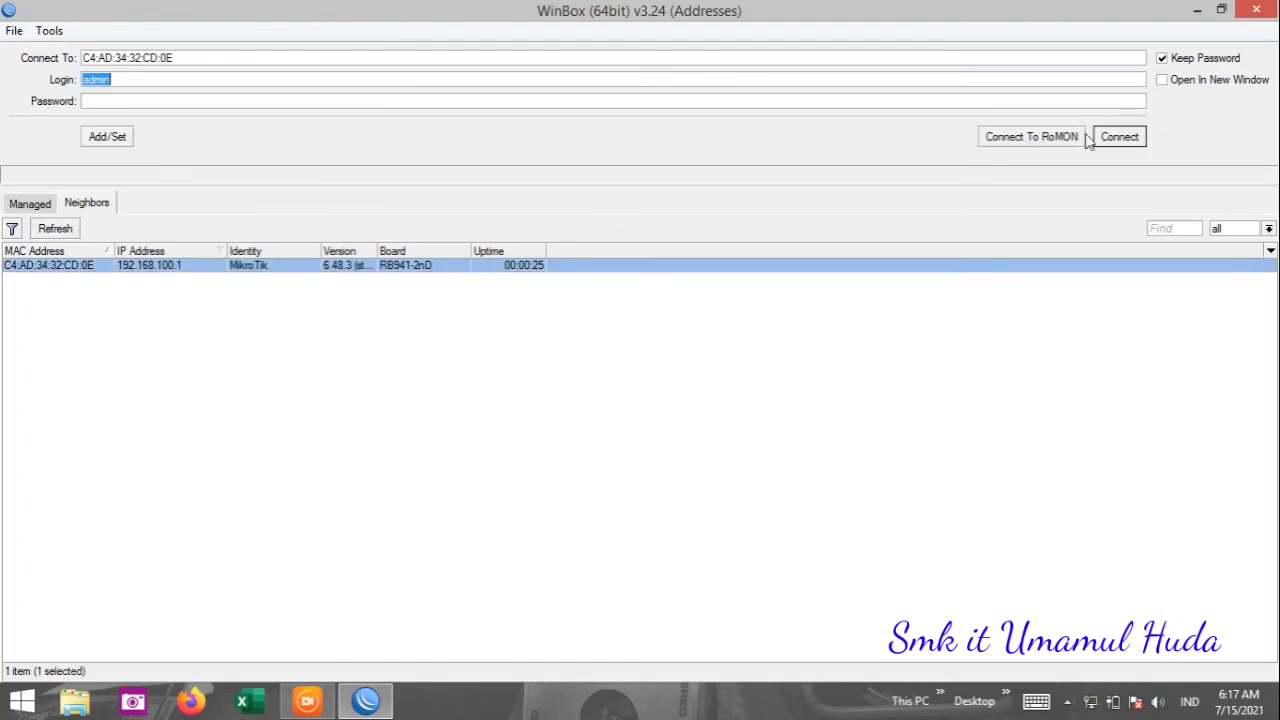
click(1117, 137)
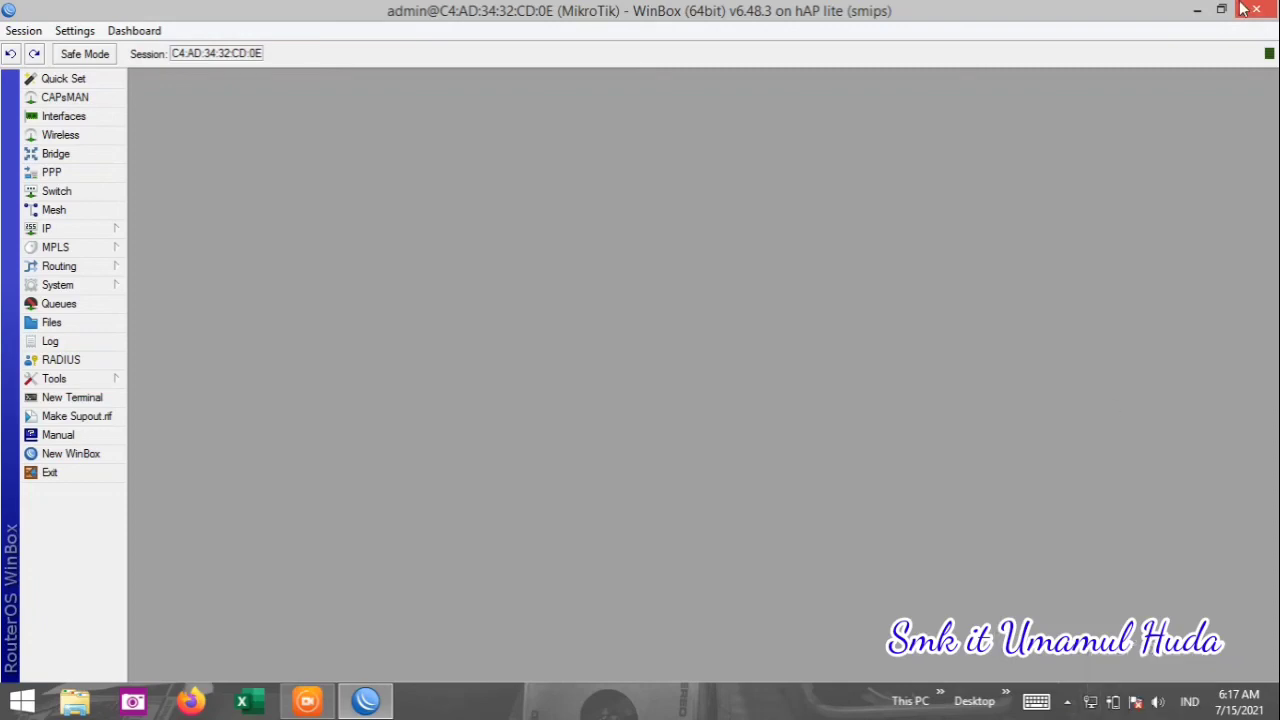
Minimize WinBox and launch Google Chrome with the user's profile.
click(1200, 9)
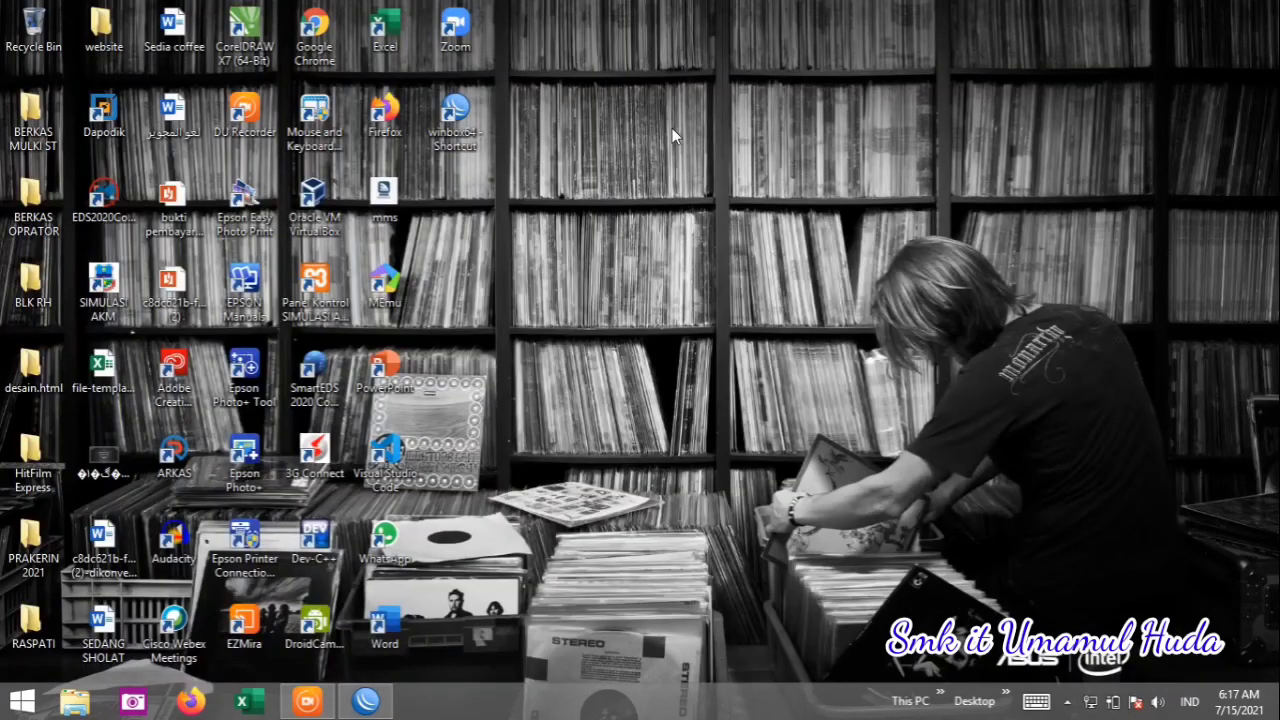
click(318, 44)
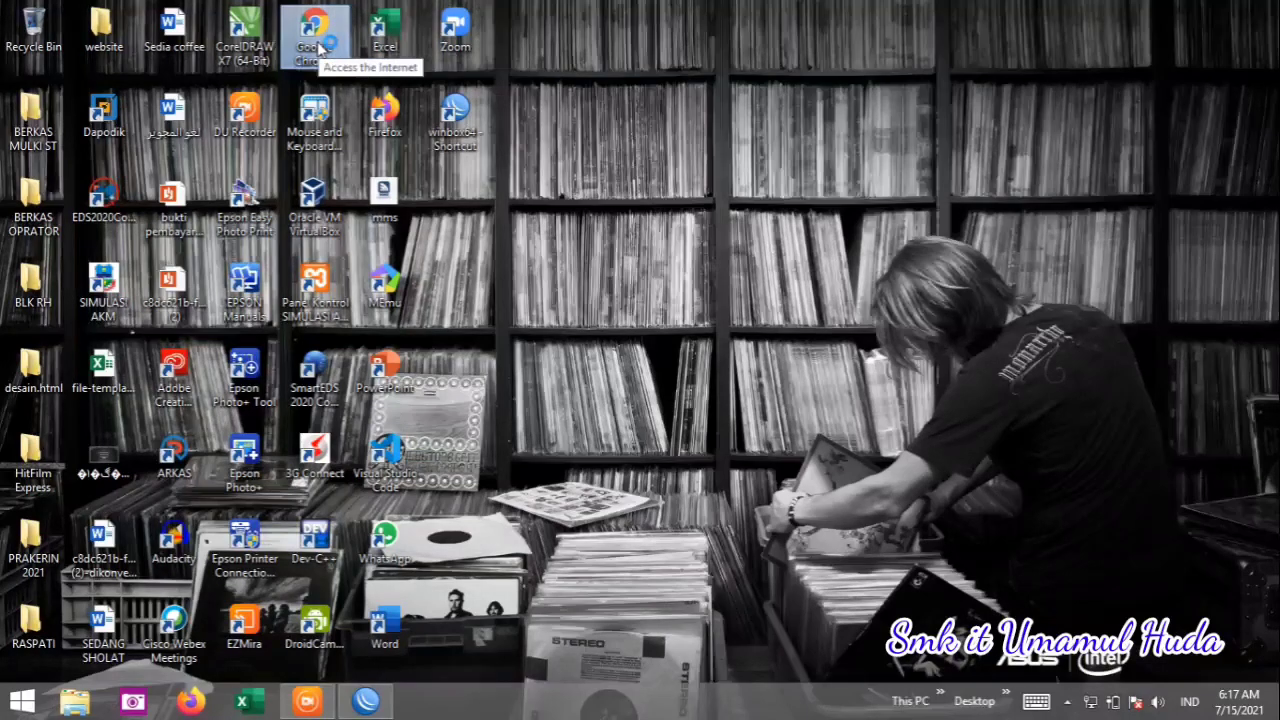
double_click(318, 44)
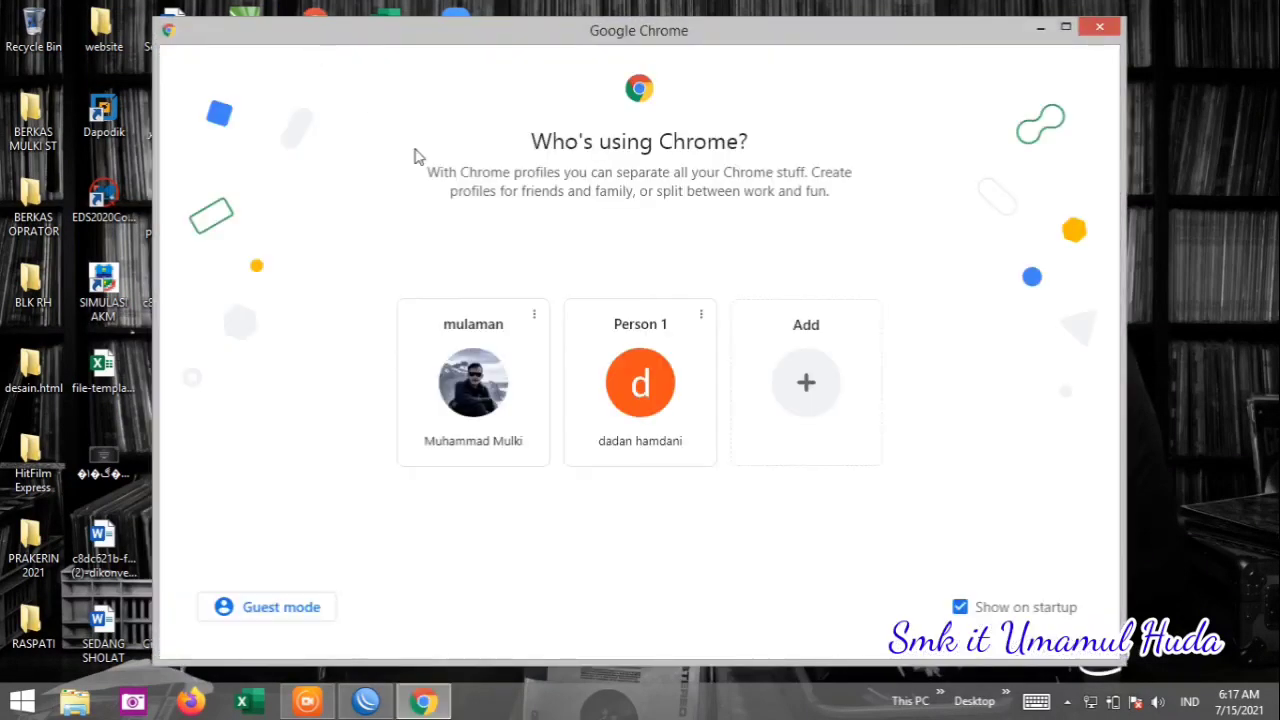
click(503, 362)
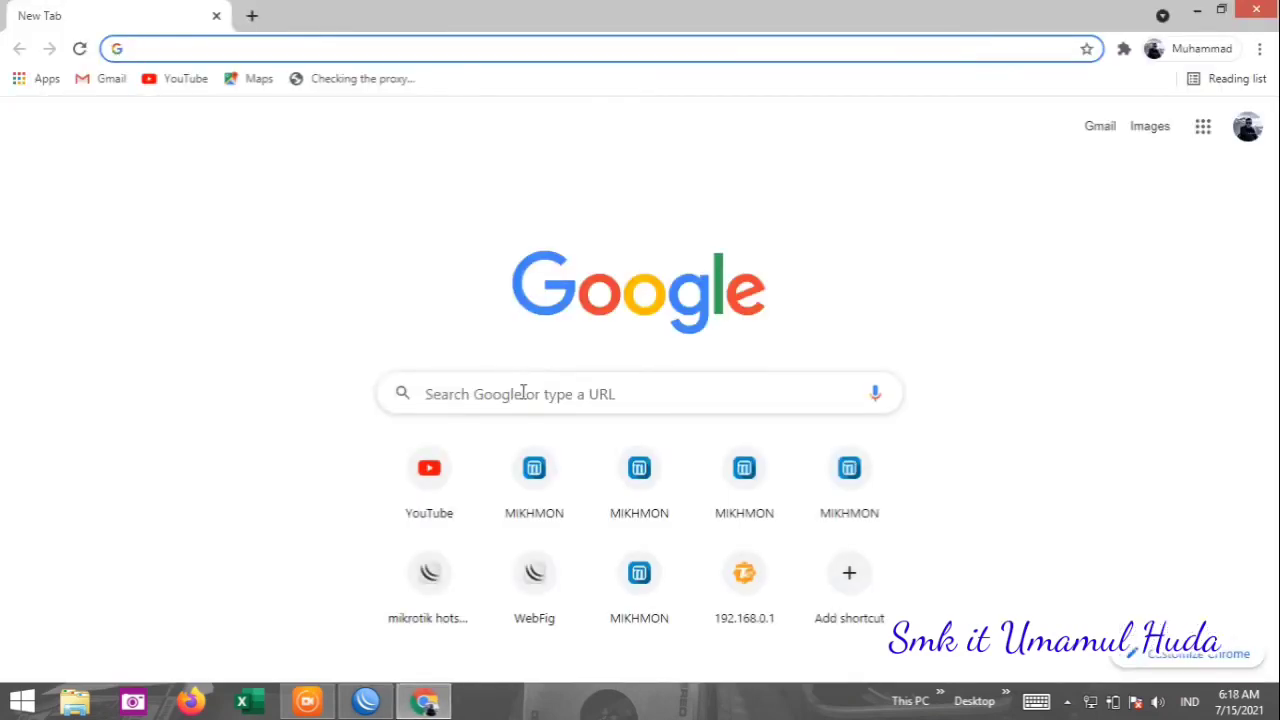
Search Google for 'facebook', open Facebook, then open a new tab.
click(549, 393)
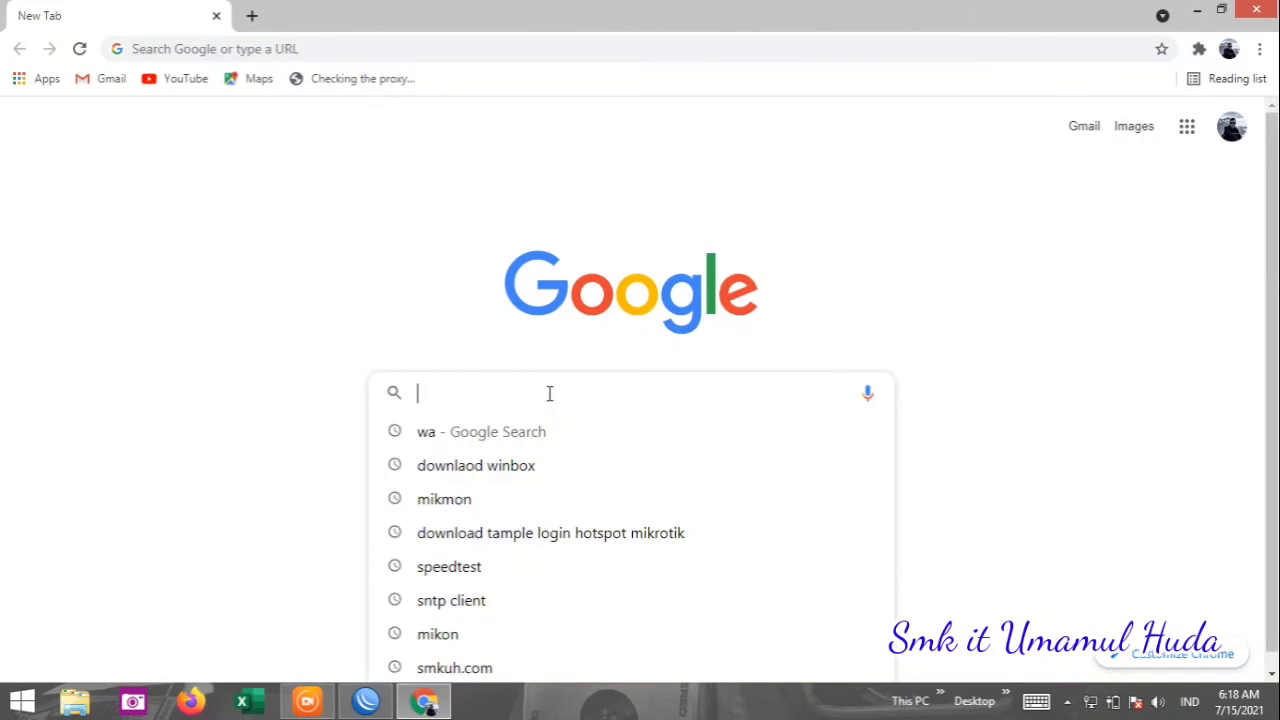
text(face)
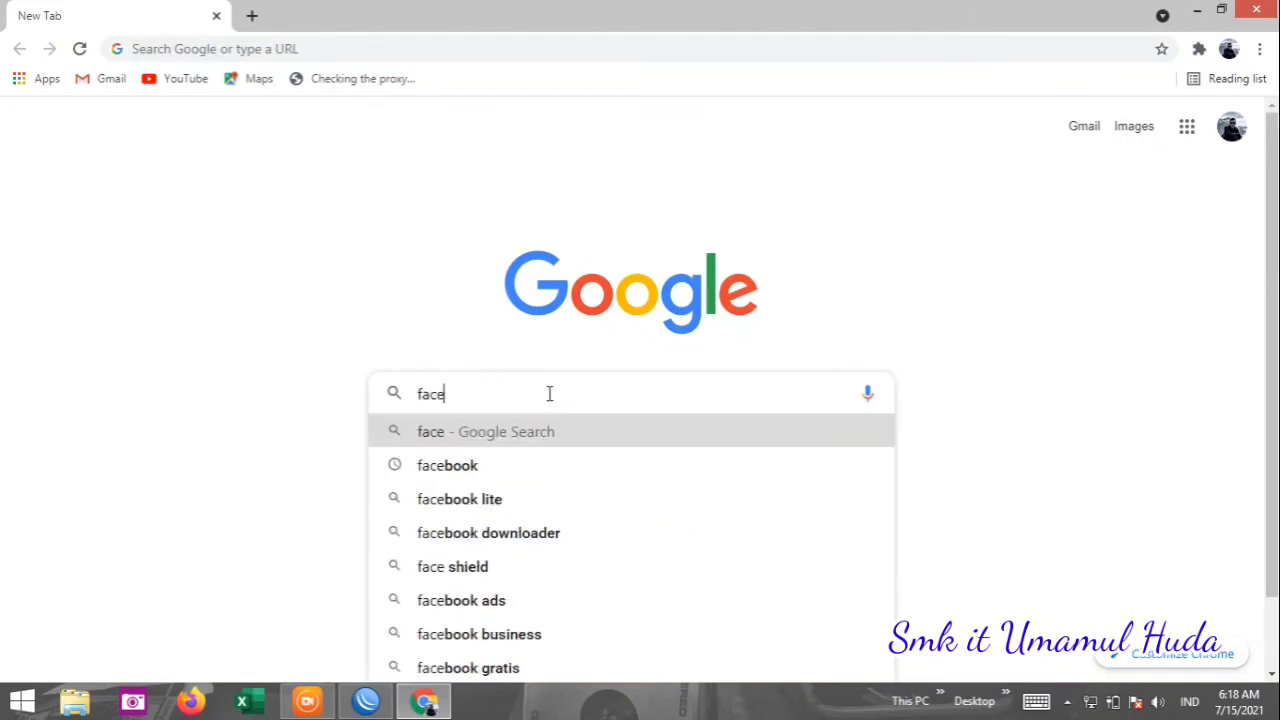
text(book)
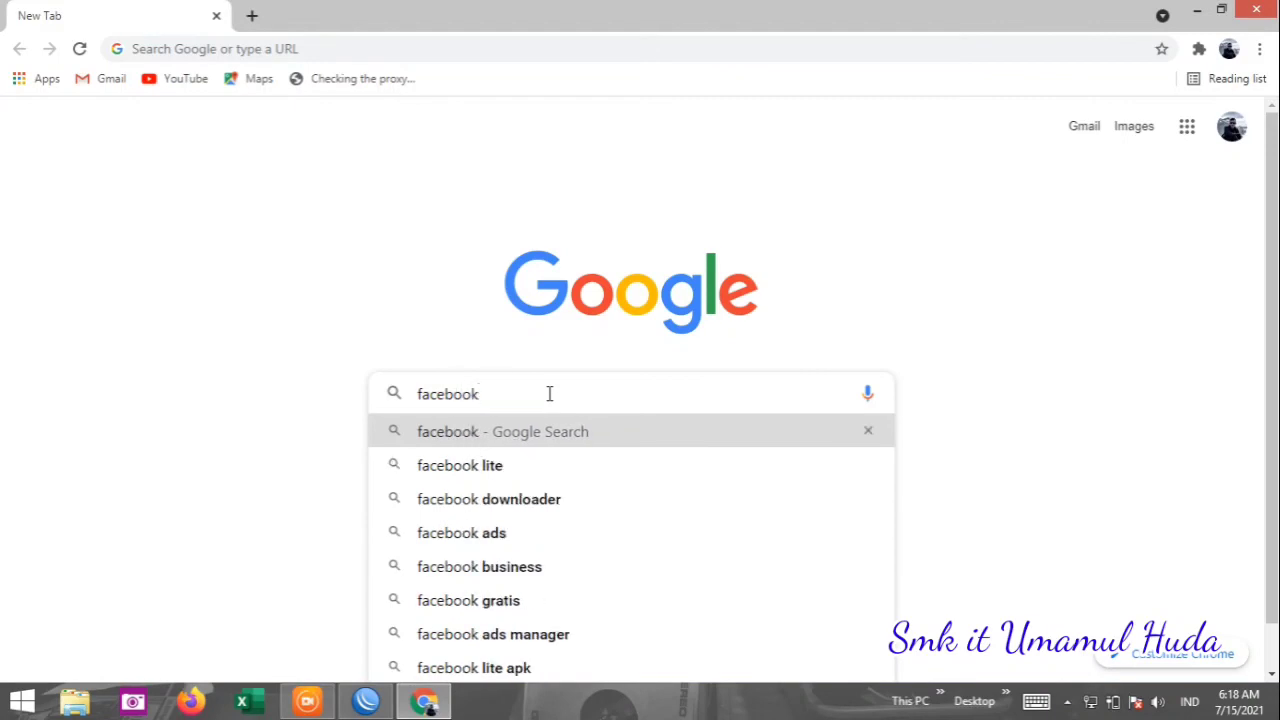
key(Return)
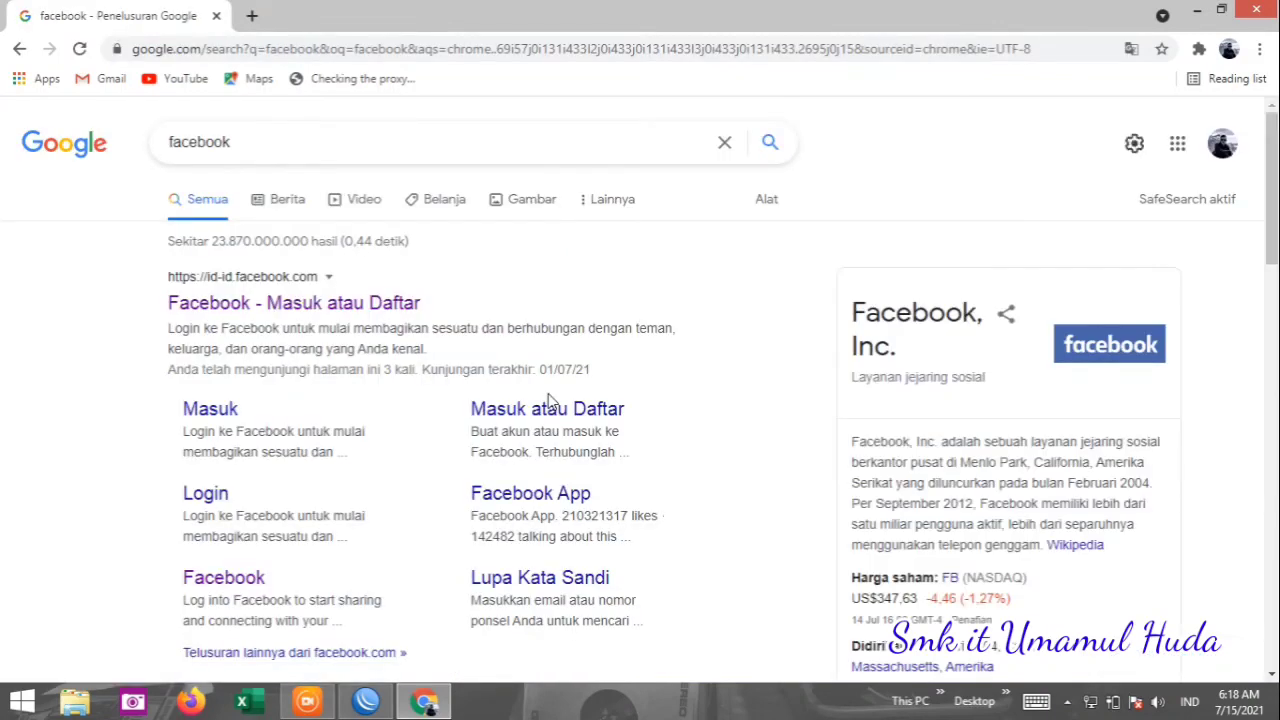
click(302, 310)
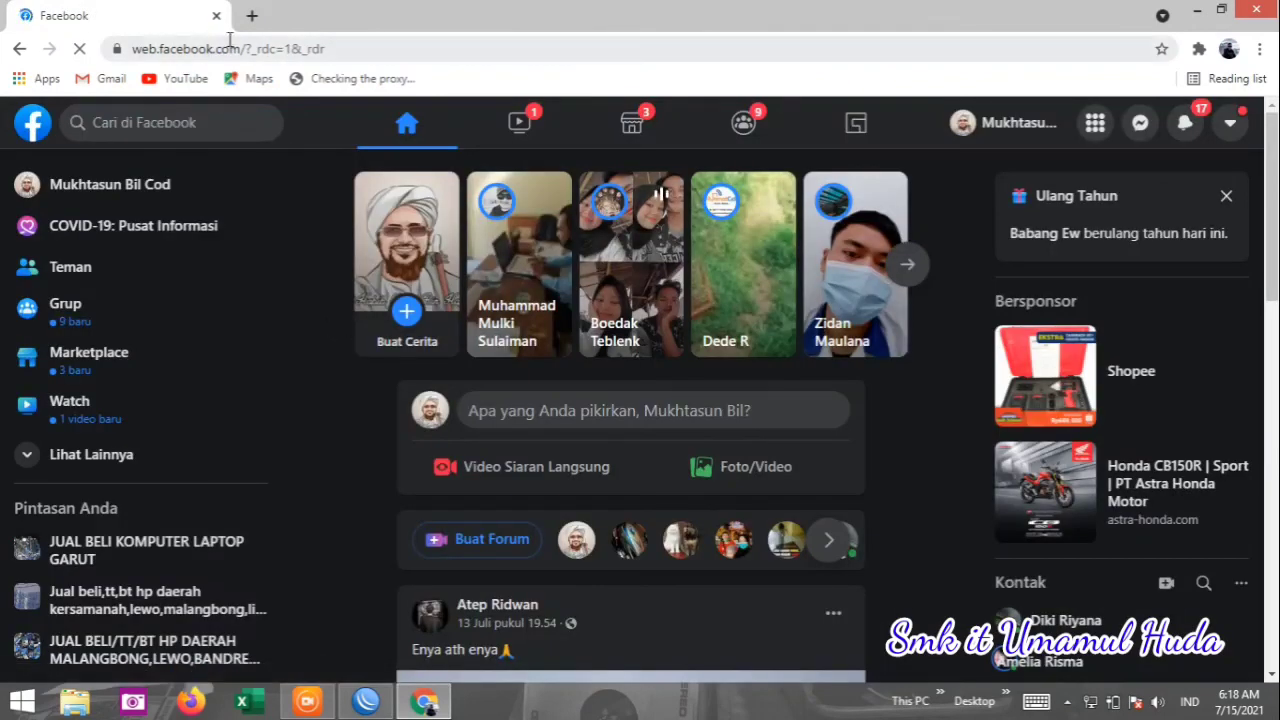
click(252, 15)
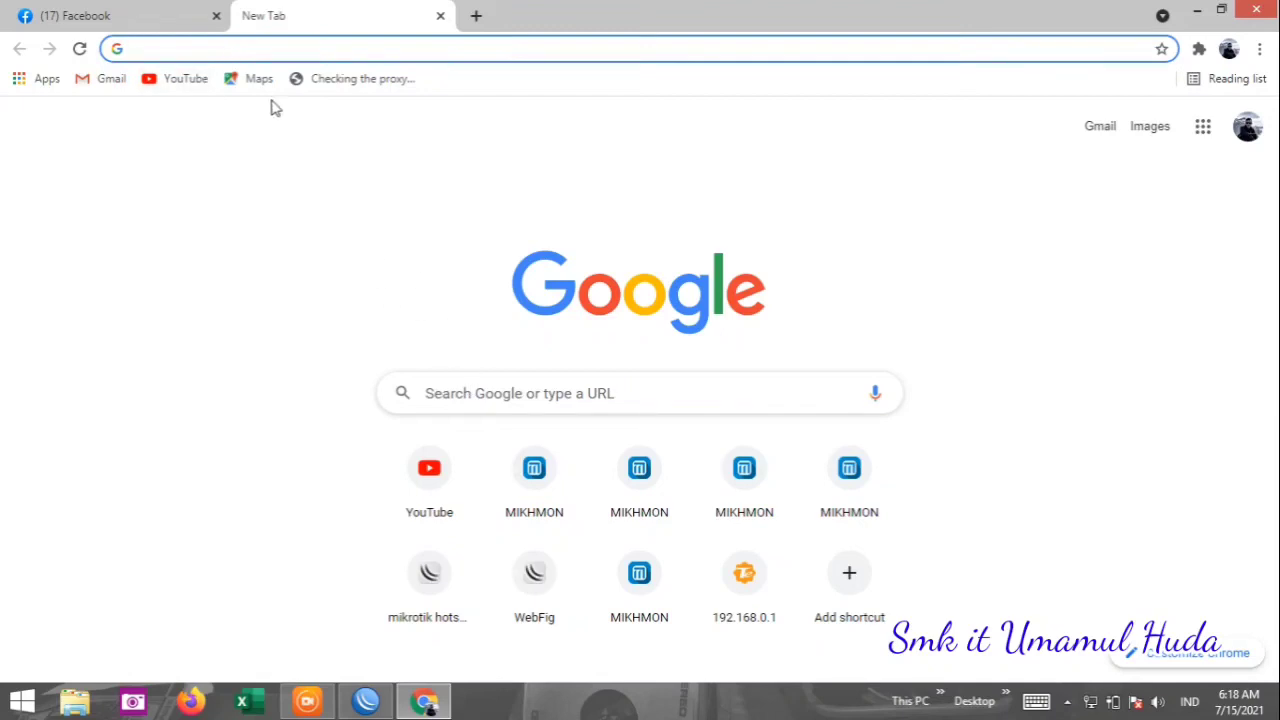
Search 'speedtest' and start a test on speedtest.cbn.id.
text(speedtest)
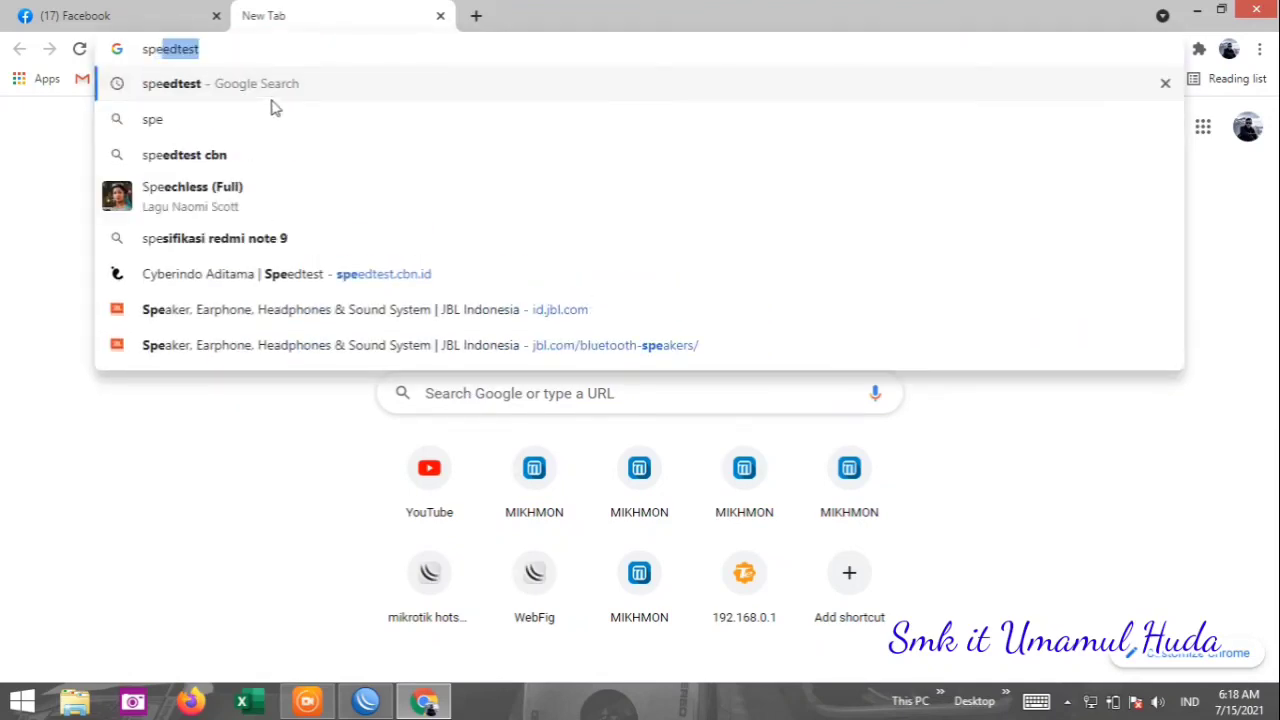
key(Return)
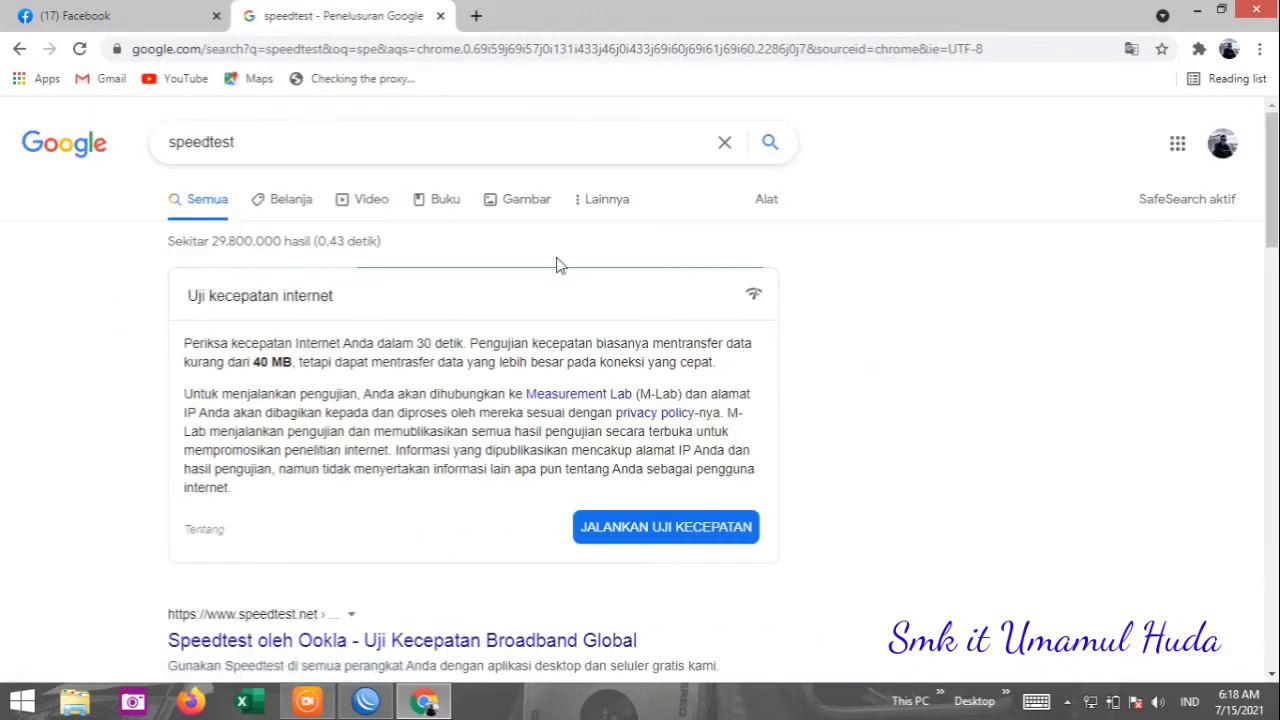
scroll(470, 400, down, 5)
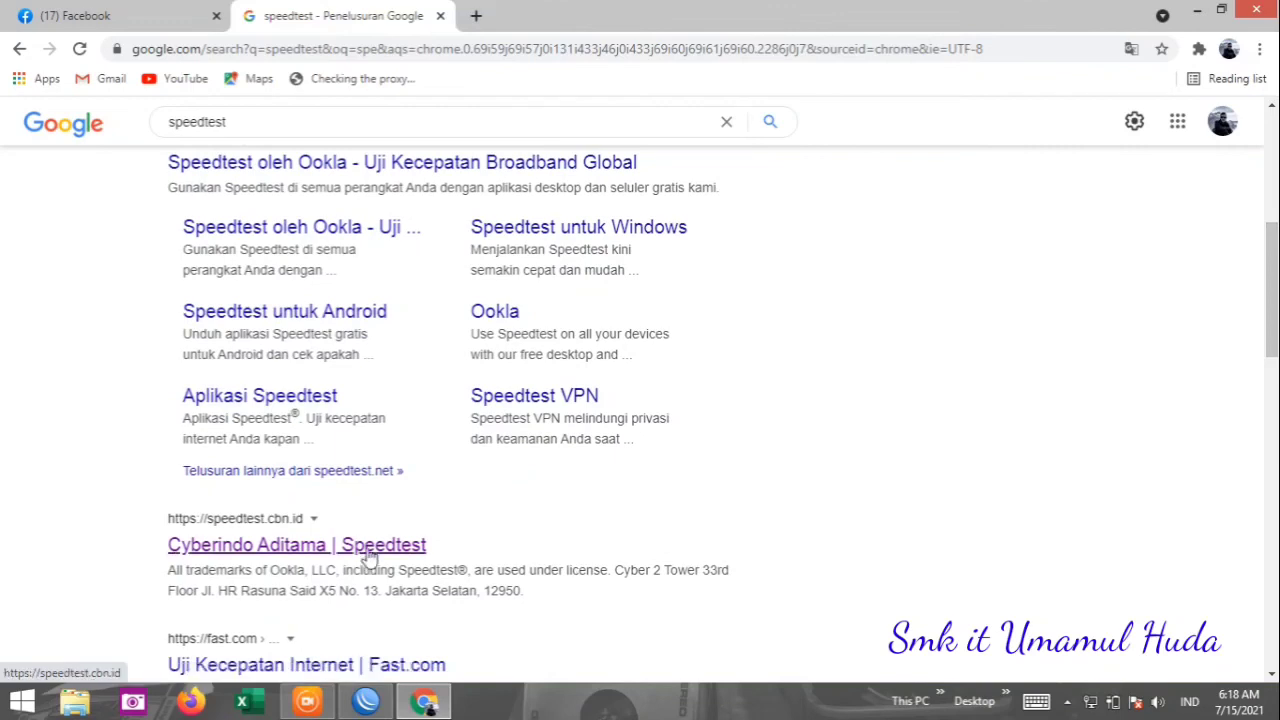
click(368, 556)
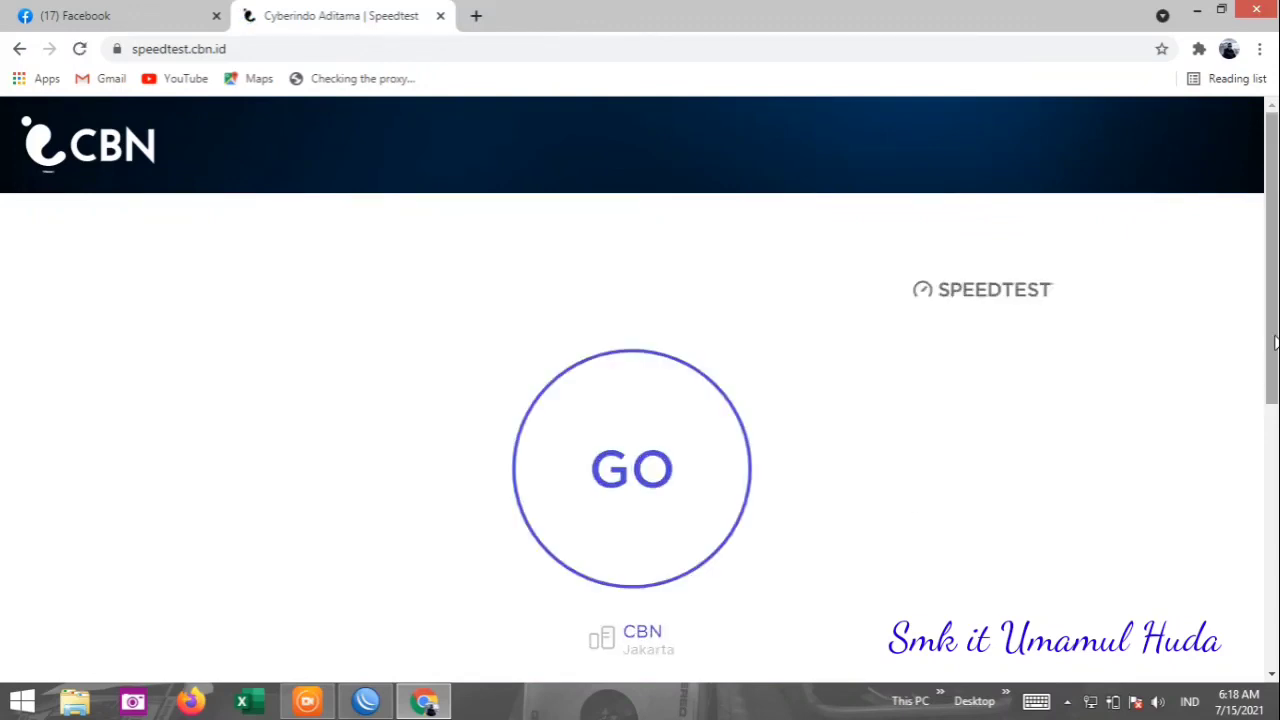
click(651, 468)
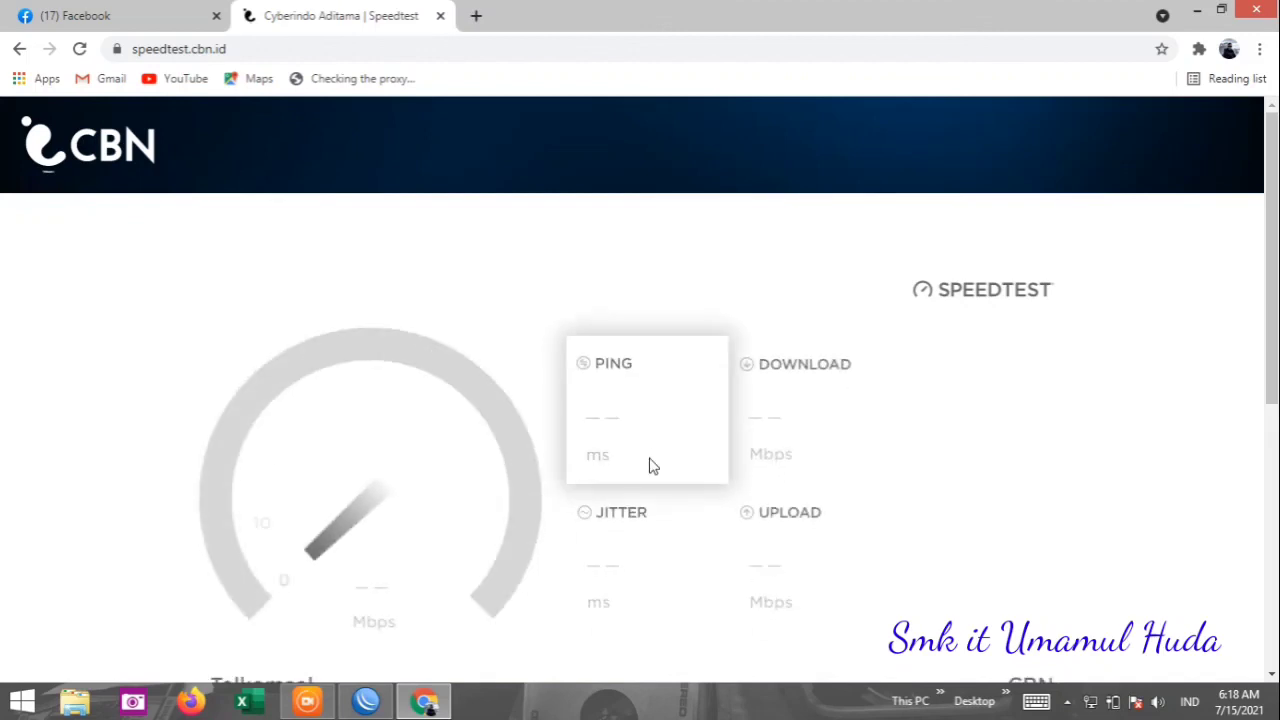
Glance at the Facebook tab during the test, then bring WinBox to the front.
drag(1271, 321, 1271, 377)
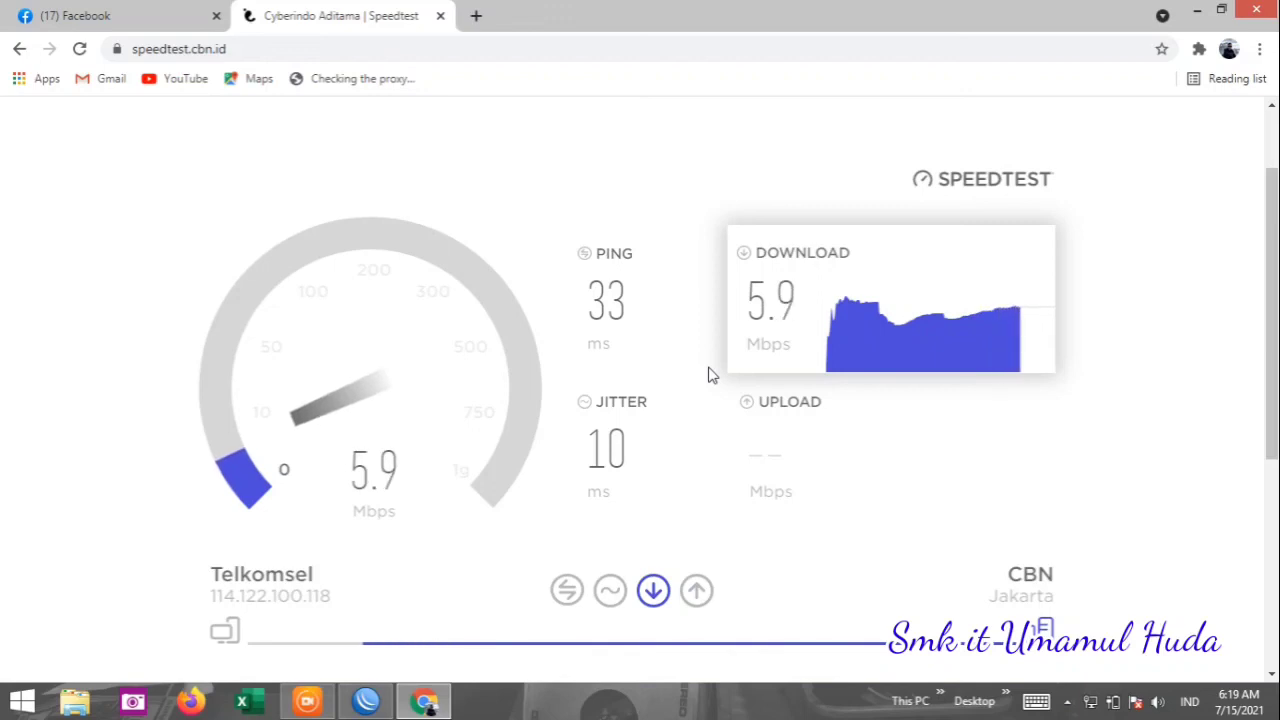
click(63, 12)
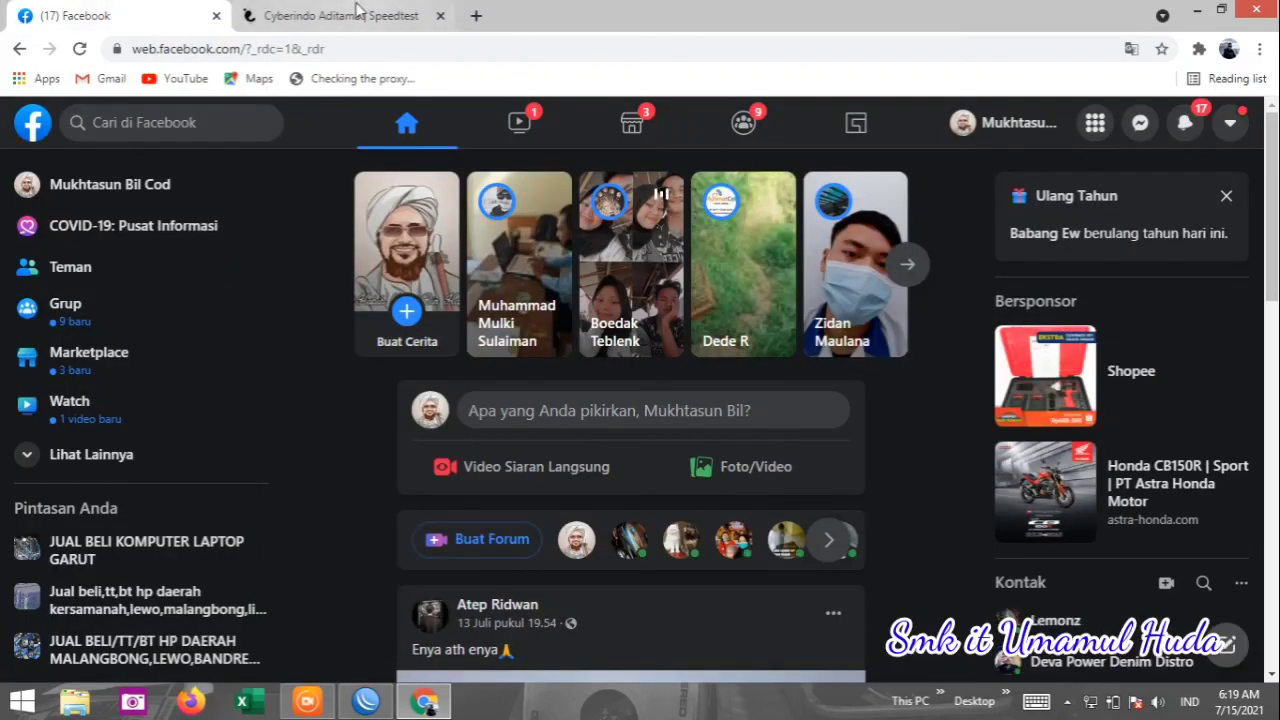
click(352, 15)
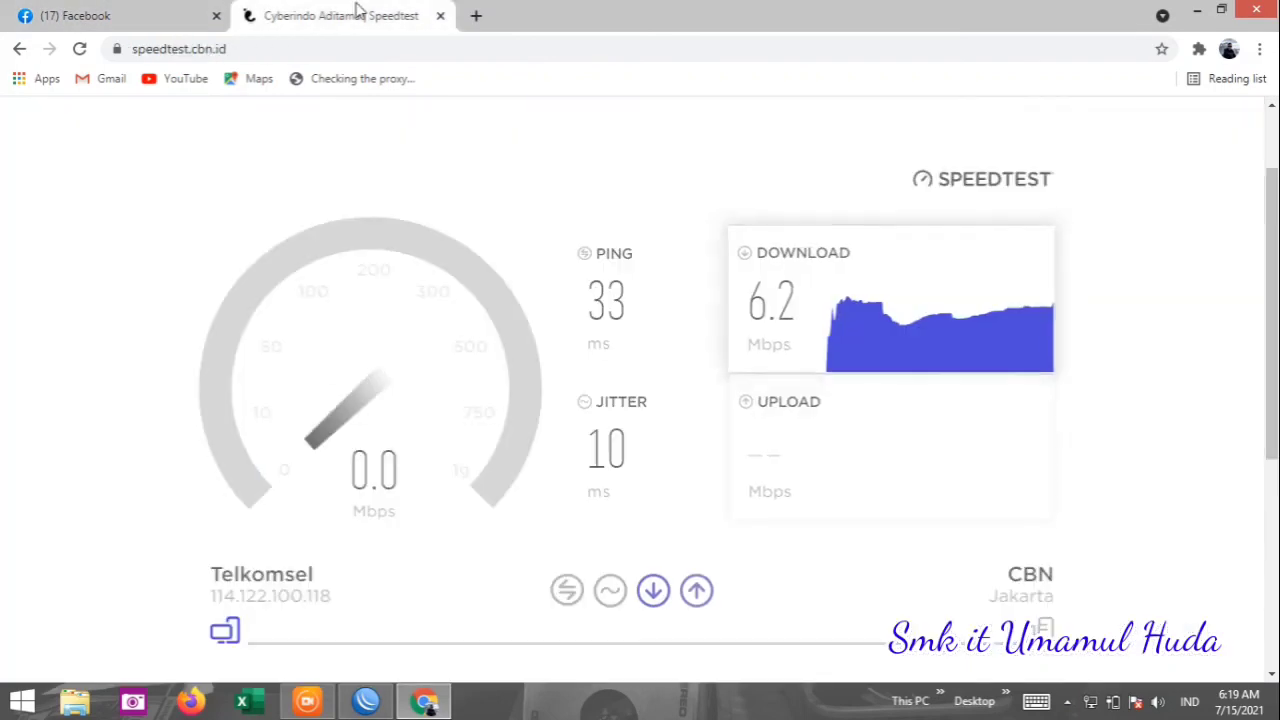
click(366, 703)
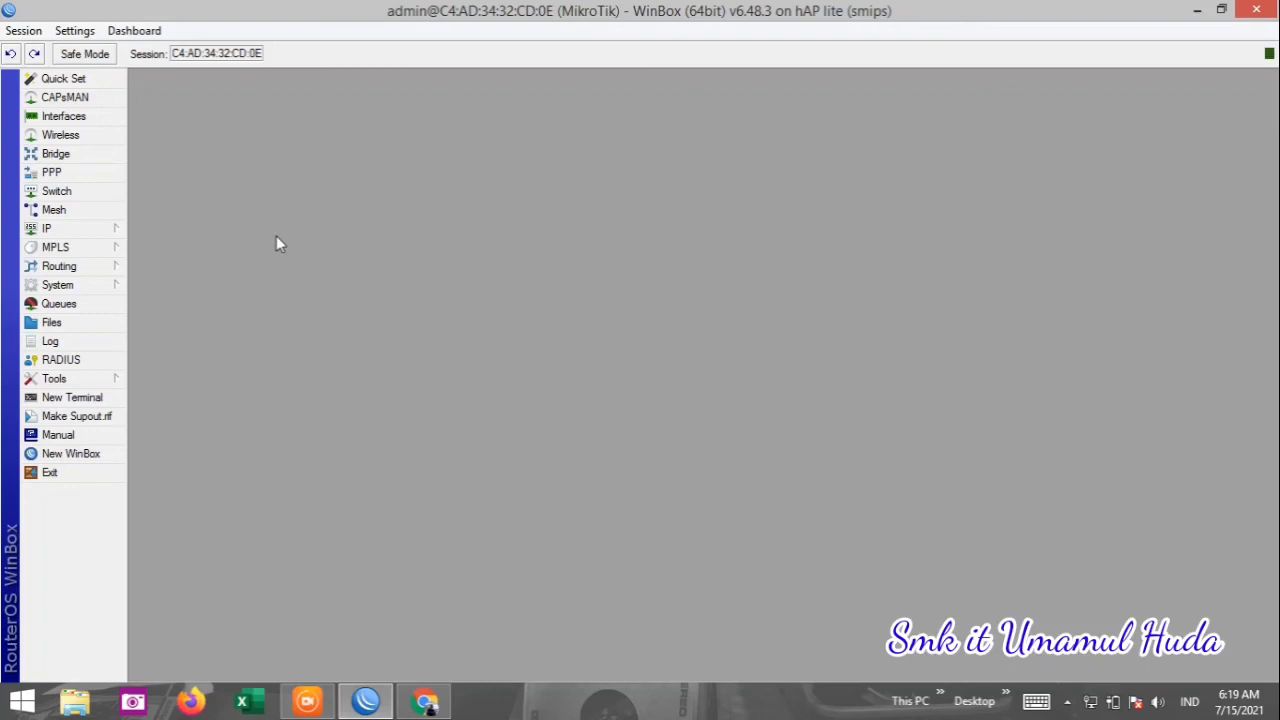
Toggle the IP menu, then return to Chrome showing 6.2 Mbps download, 5.0 Mbps upload.
click(115, 237)
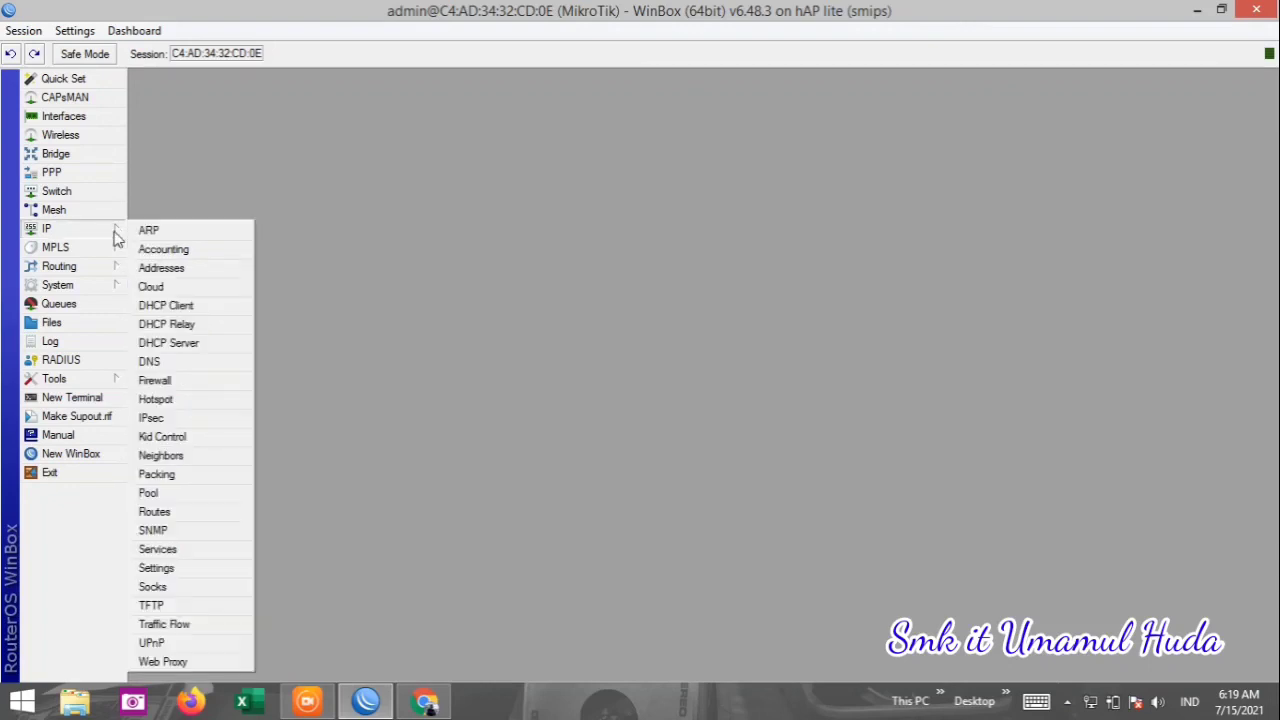
click(322, 233)
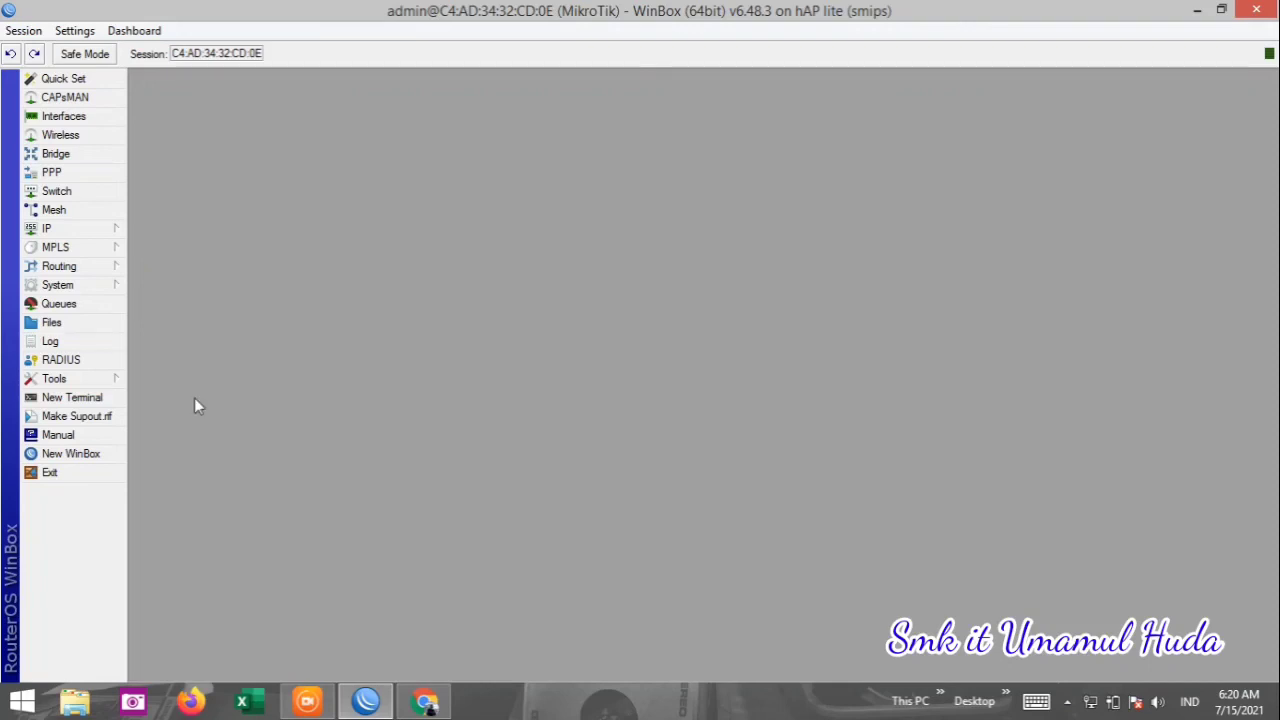
click(424, 703)
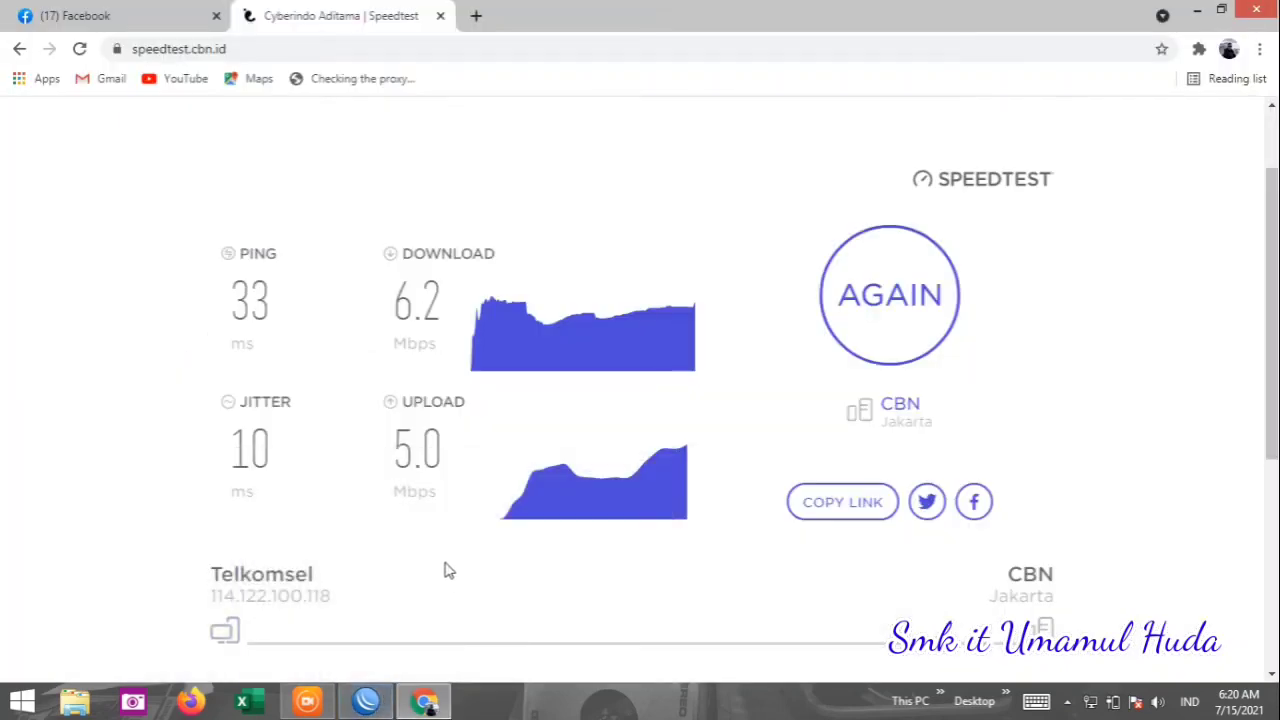